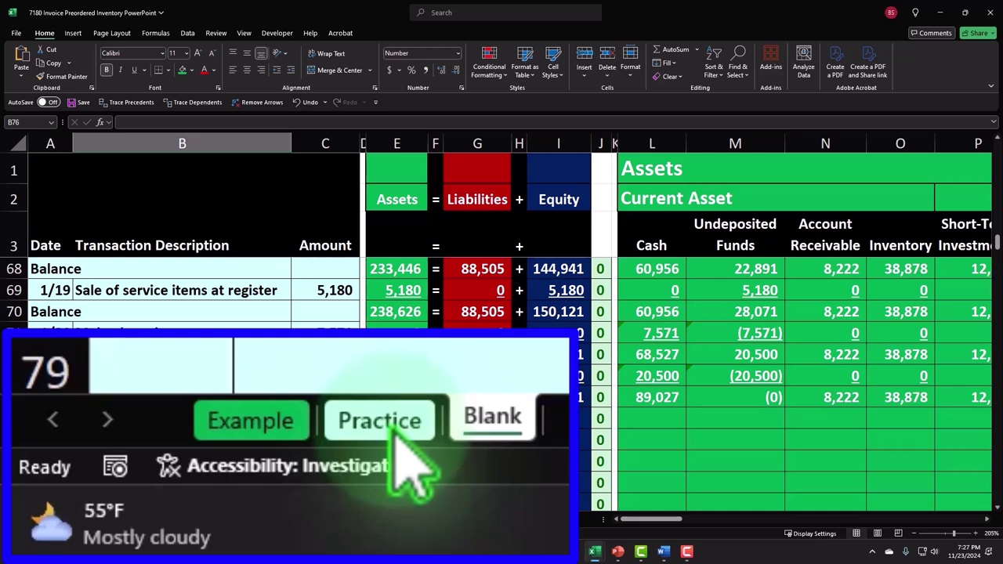
Switch from the Blank sheet to the Example sheet to review its 1/1 beginning balances and transactions.
click(473, 423)
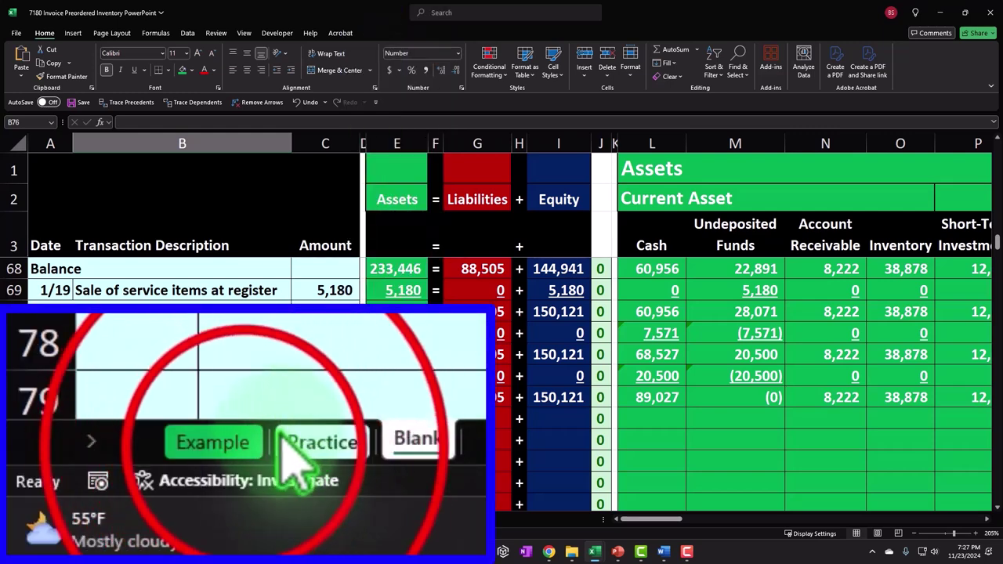
click(79, 518)
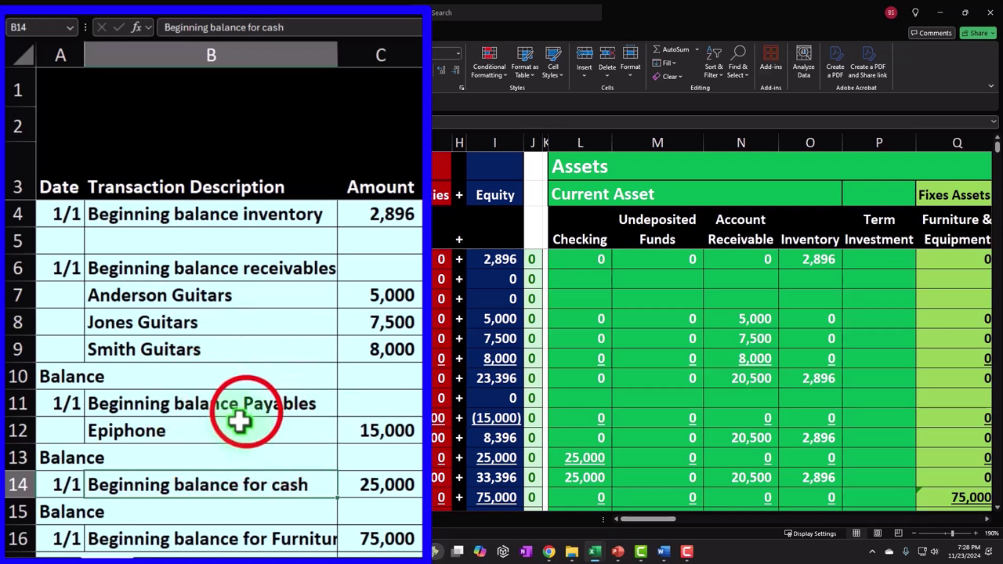
click(243, 413)
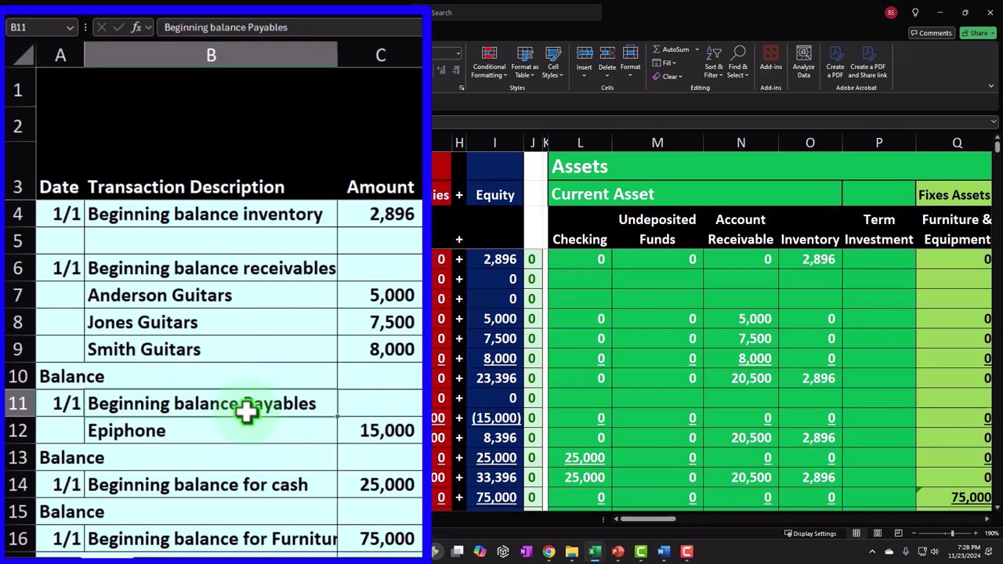
scroll(246, 413, down, 5)
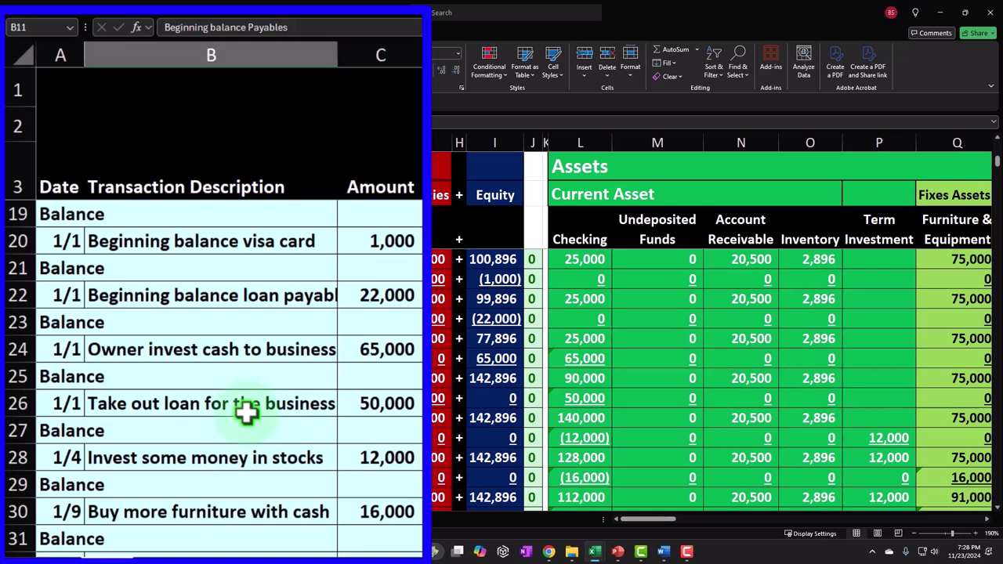
scroll(246, 413, down, 1)
scroll(246, 413, down, 1)
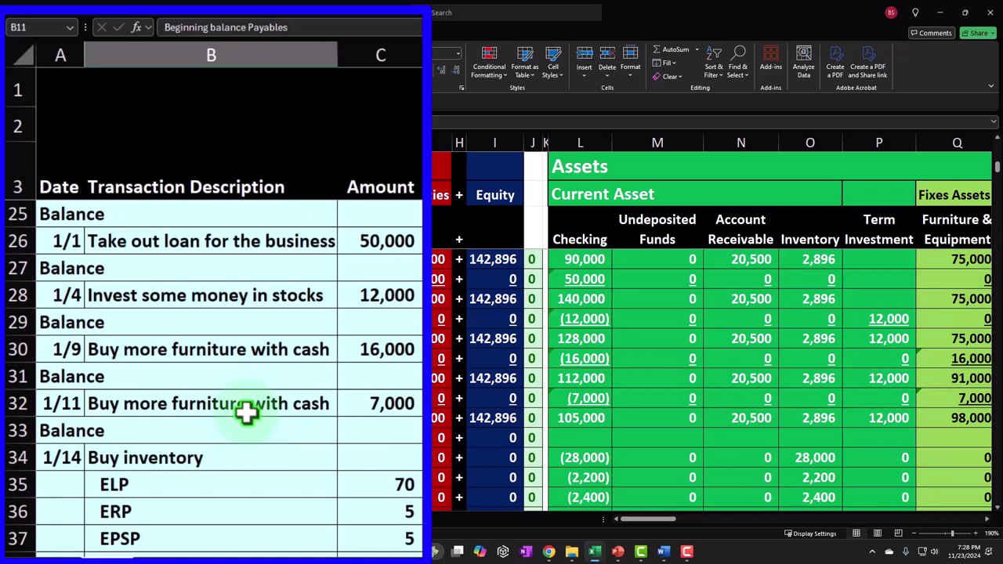
scroll(247, 413, down, 3)
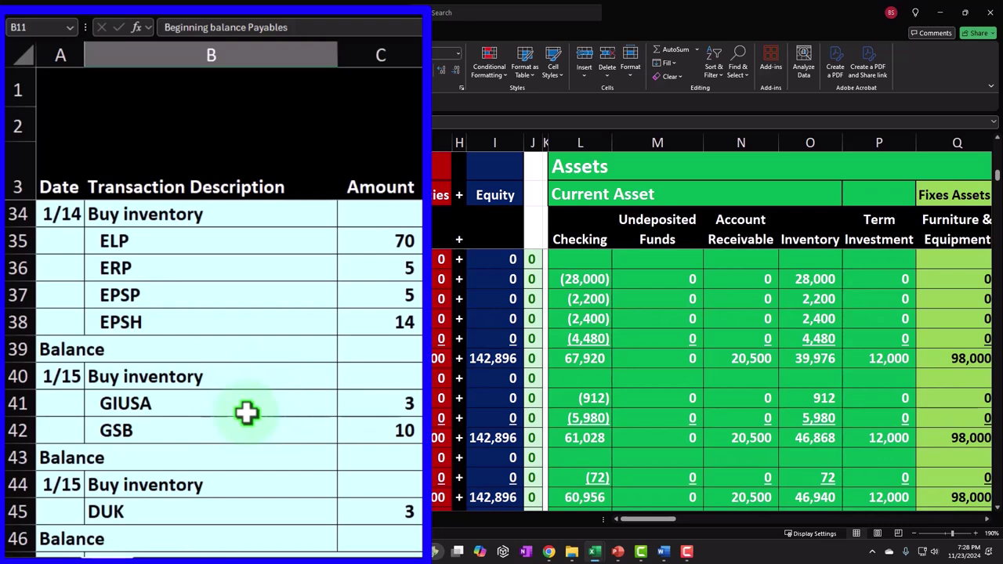
scroll(247, 413, down, 3)
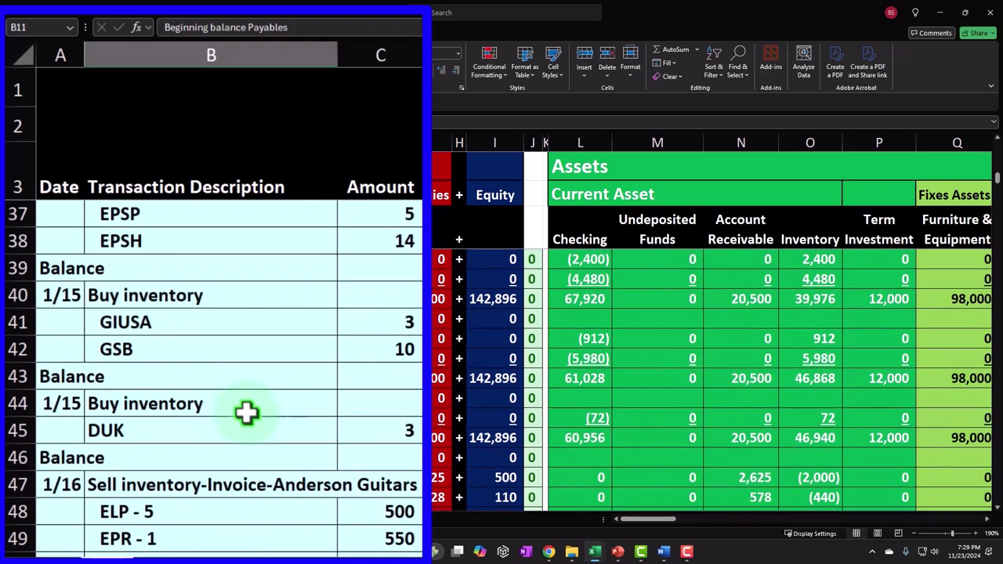
scroll(247, 413, down, 7)
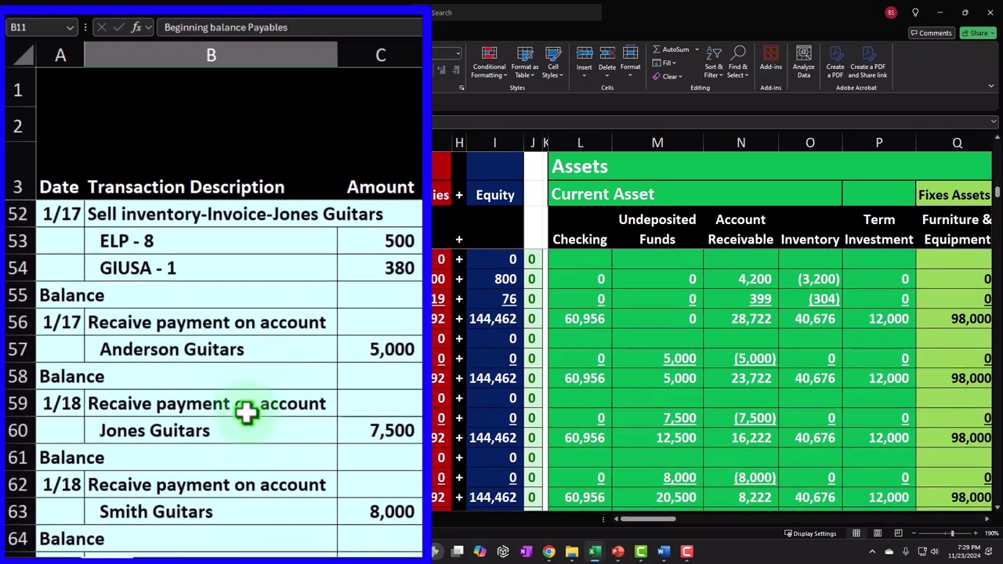
scroll(247, 414, down, 5)
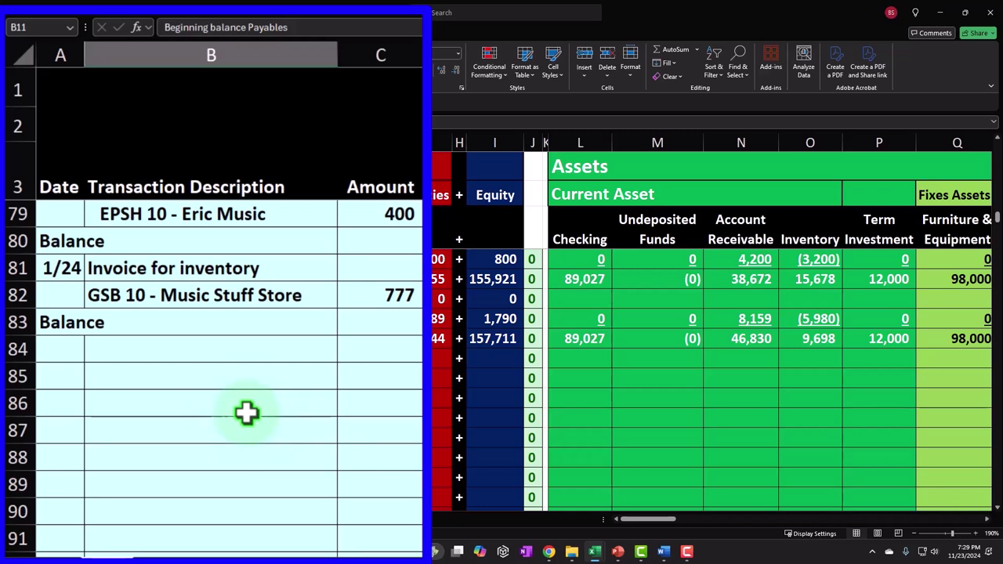
click(246, 413)
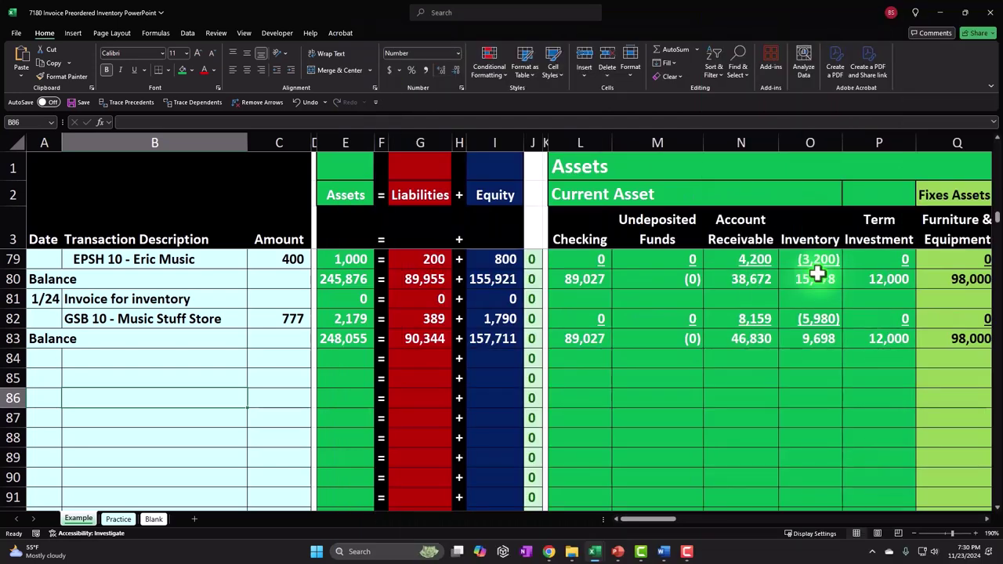
drag(217, 275, 286, 310)
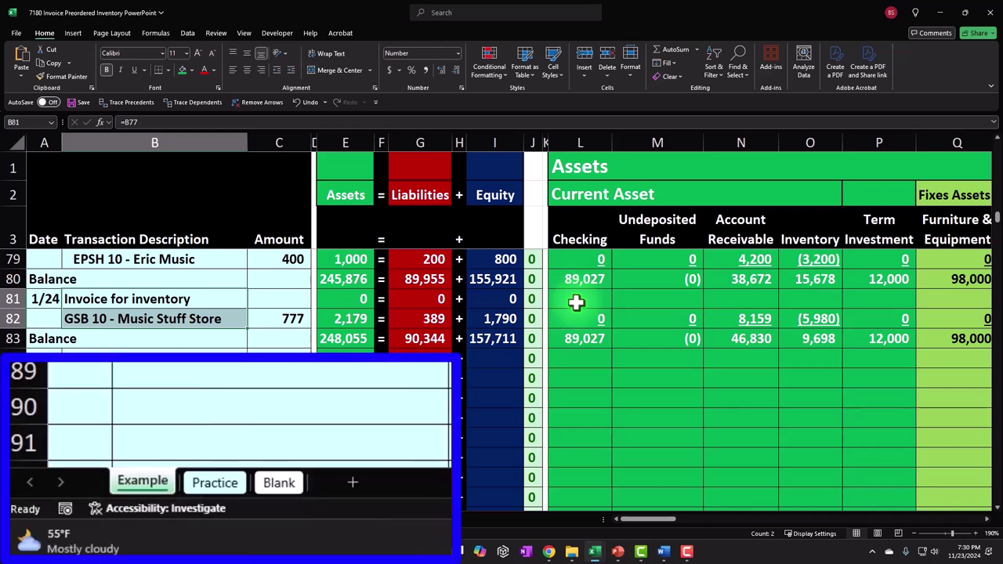
Go to the Blank sheet and select A75, the first empty row after the 1/21 deposit.
click(280, 482)
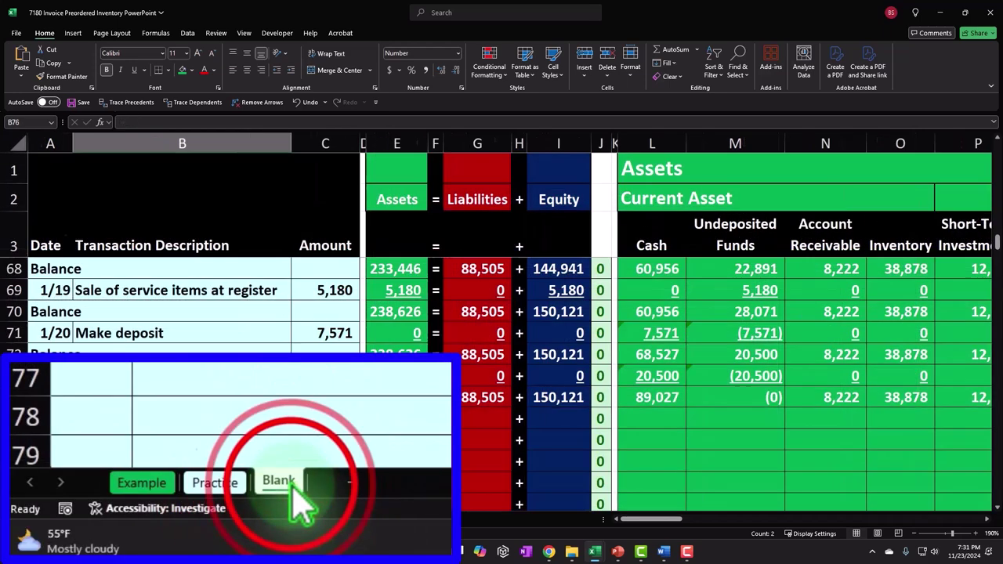
click(202, 419)
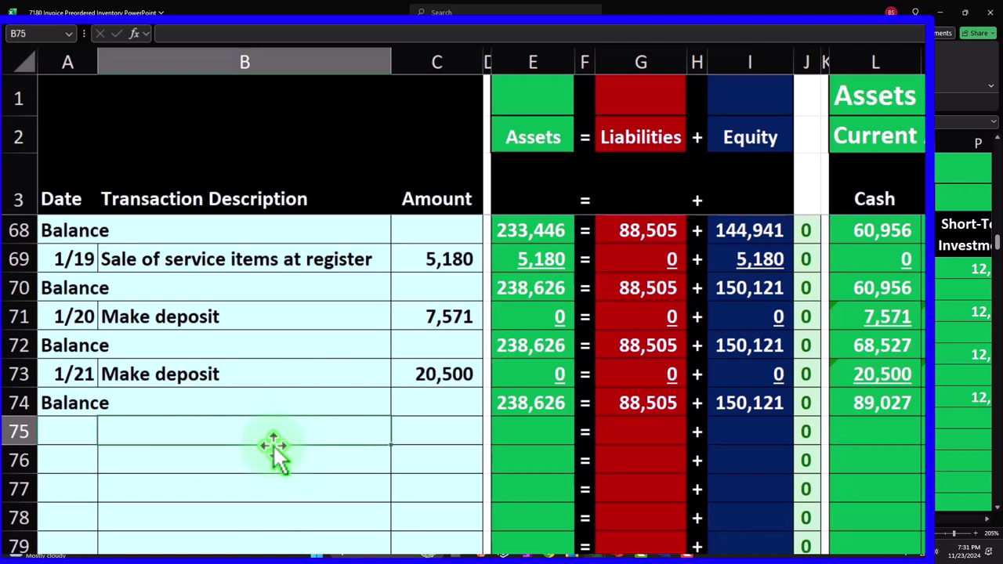
click(83, 437)
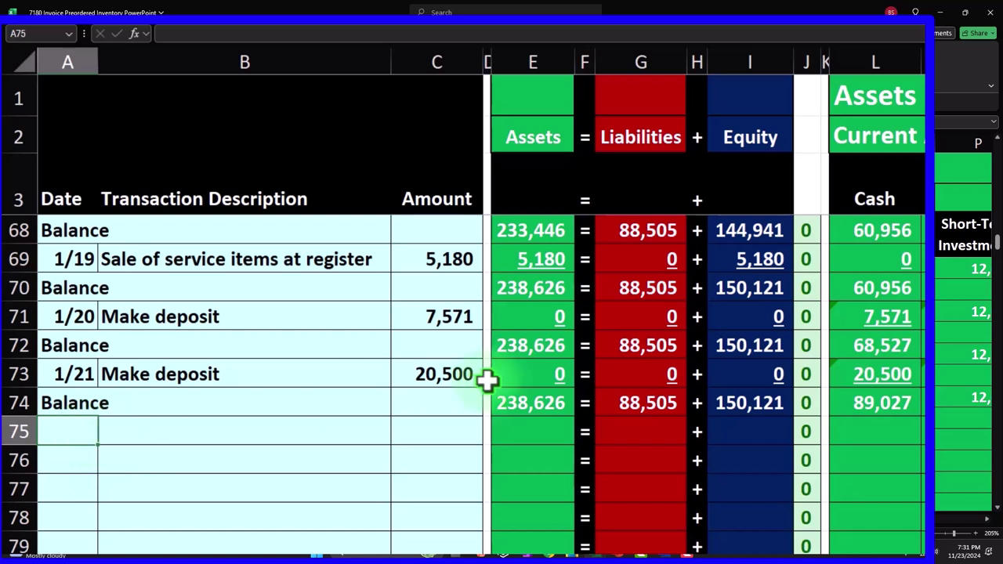
Enter date 1/23 with the description 'Invoice for inventory' in row 75.
text(1/23)
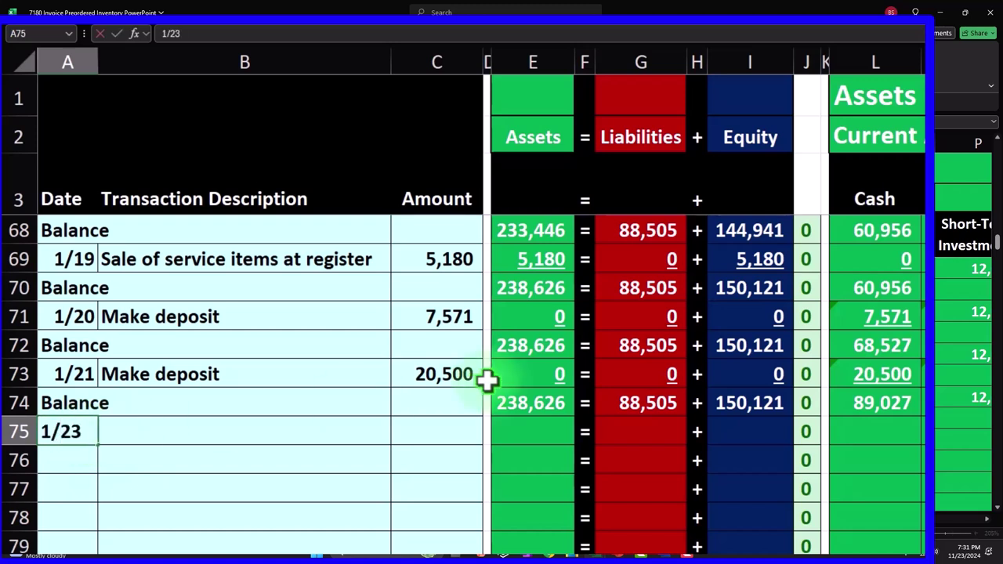
key(Tab)
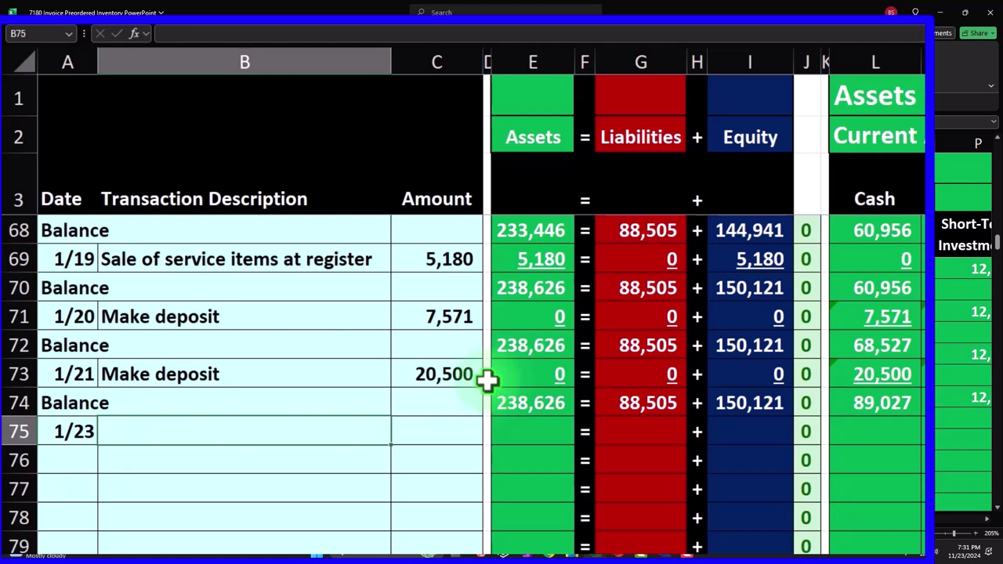
text(Invoice)
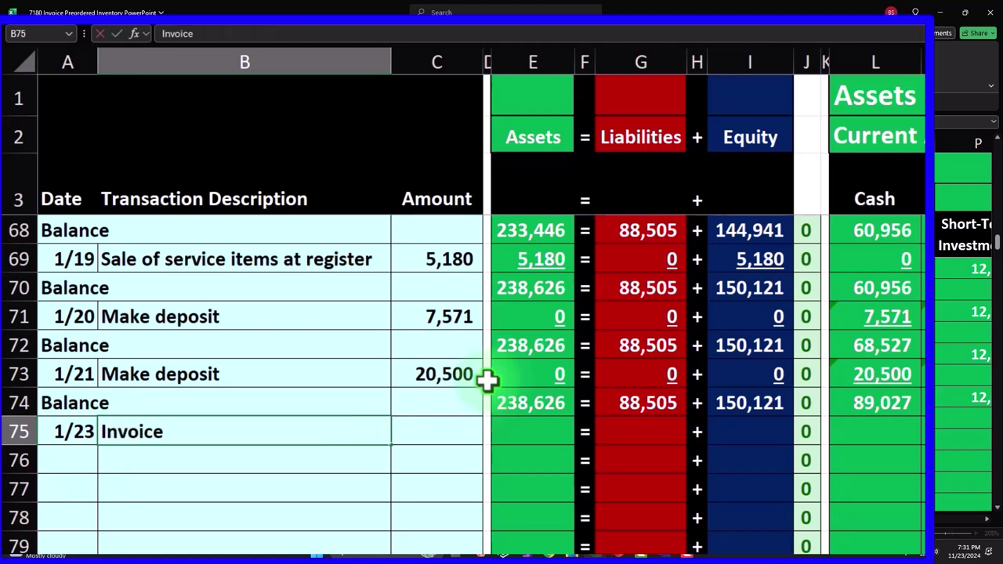
text( for inventor)
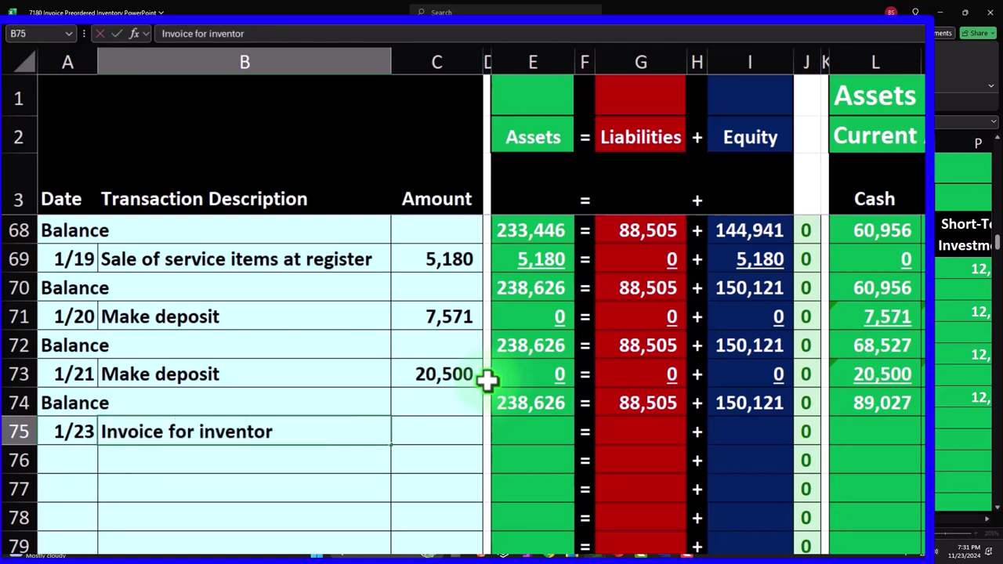
text(y)
key(Return)
Add item lines 'ELP 50 - Eric Music' and 'EPSH 10 - Eric Music', fixing the 'Eirc' typo.
key(Tab)
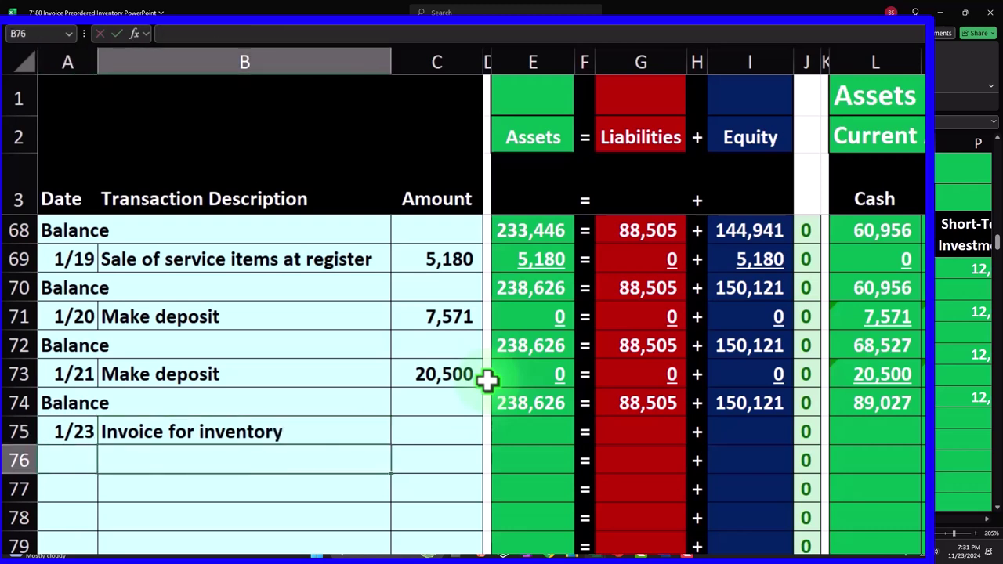
text(ELP 5)
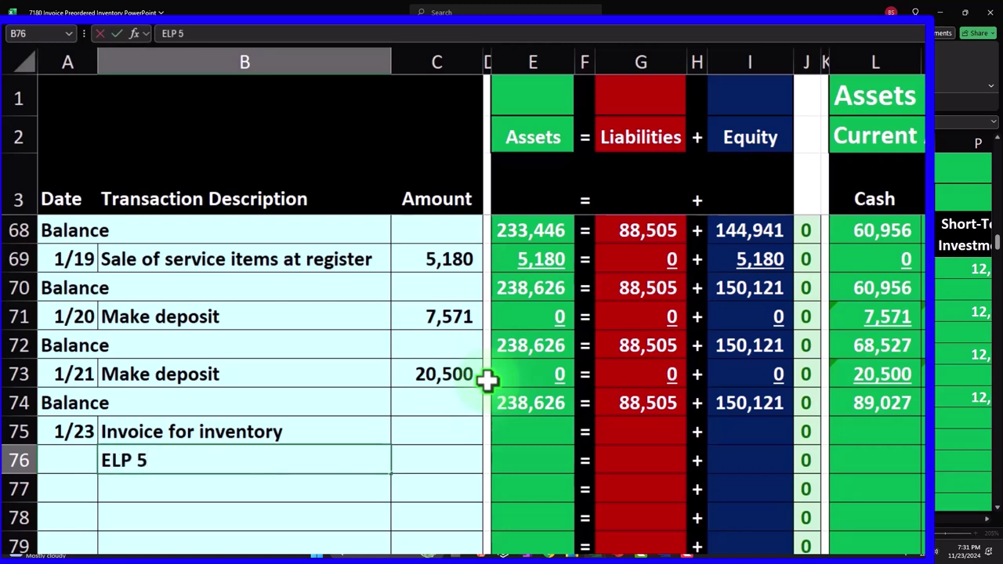
text(0 - Eirc Music)
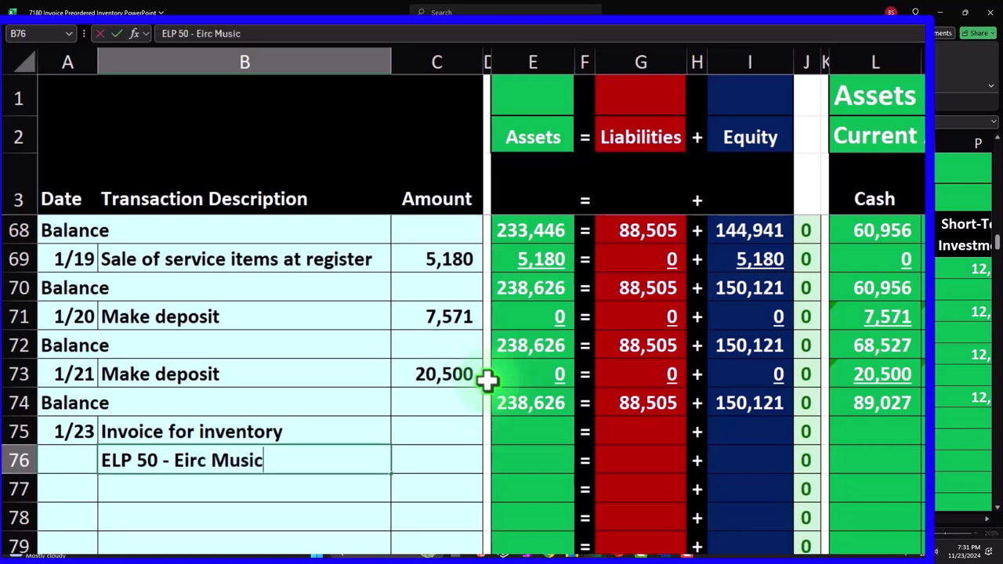
key(Return)
key(Tab)
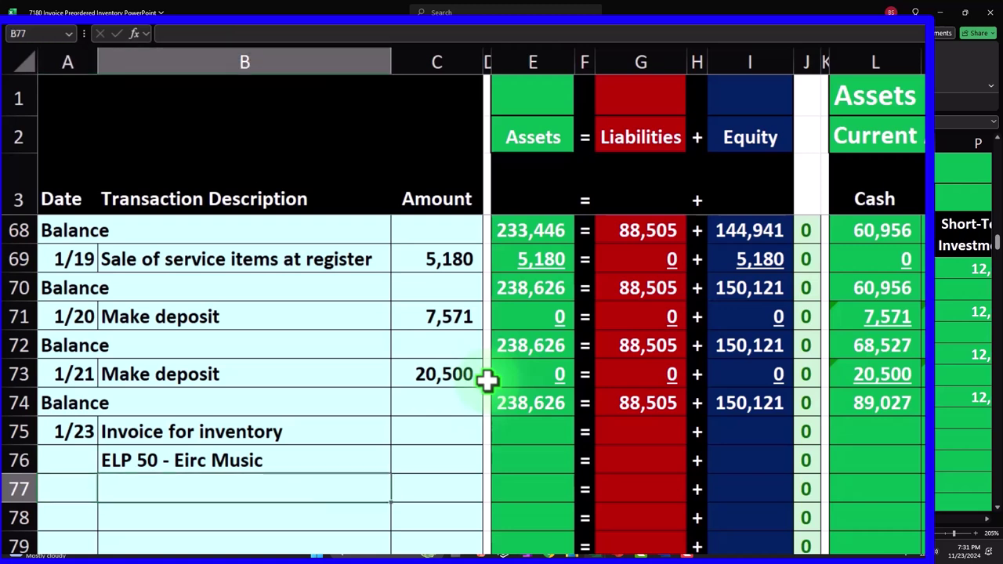
text(EPSH)
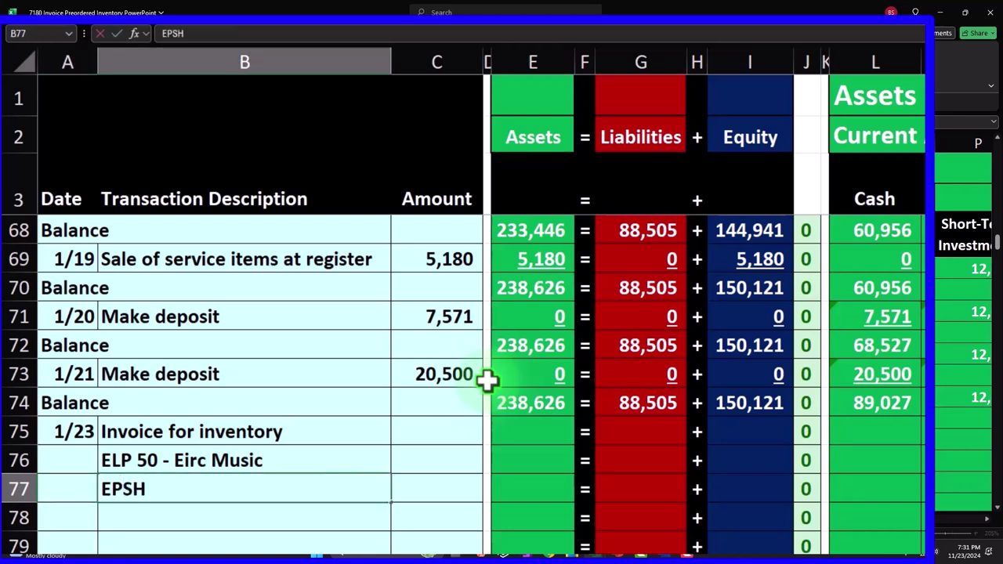
text( 10 - Eric Music)
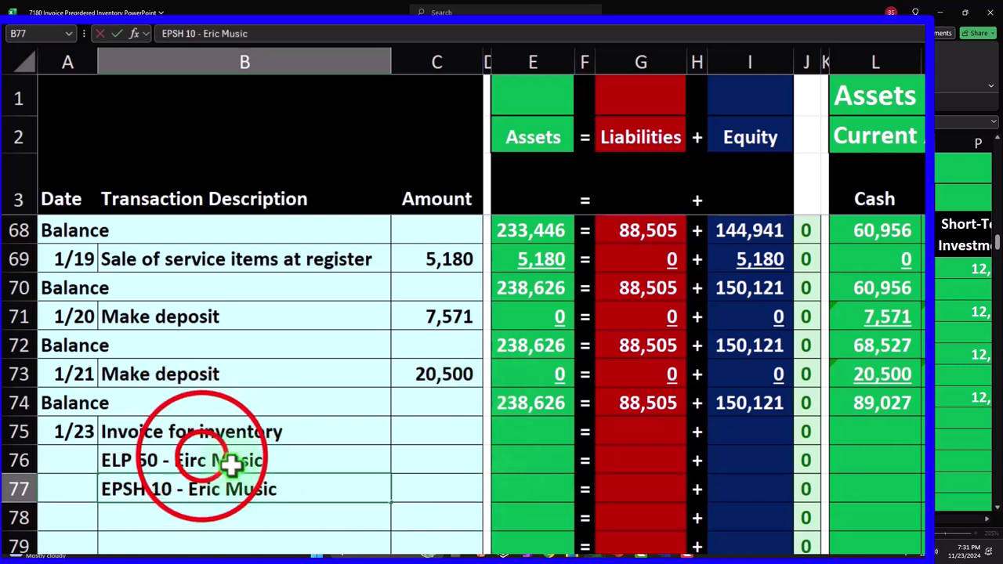
click(205, 463)
key(BackSpace)
key(BackSpace)
key(BackSpace)
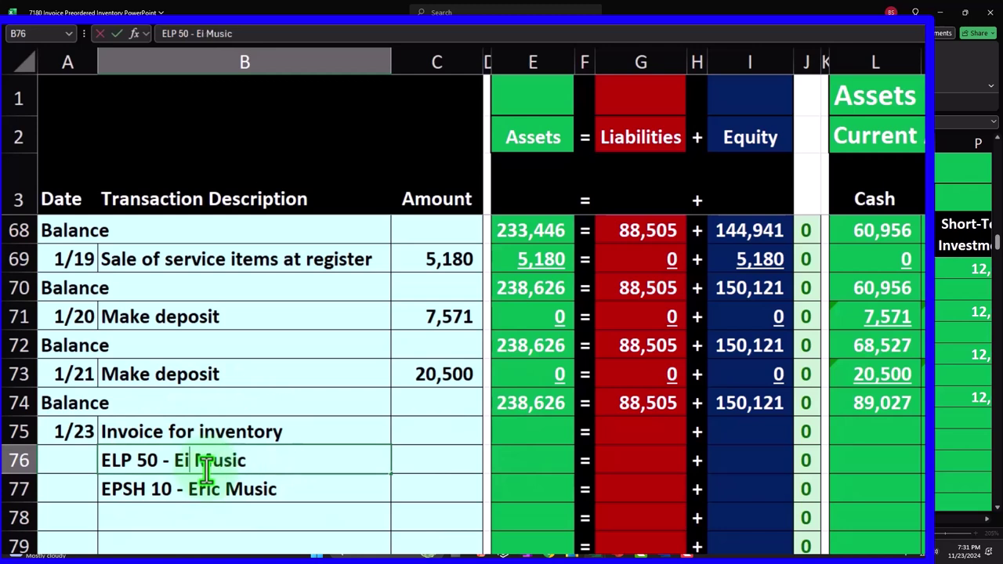
text(ric)
key(Return)
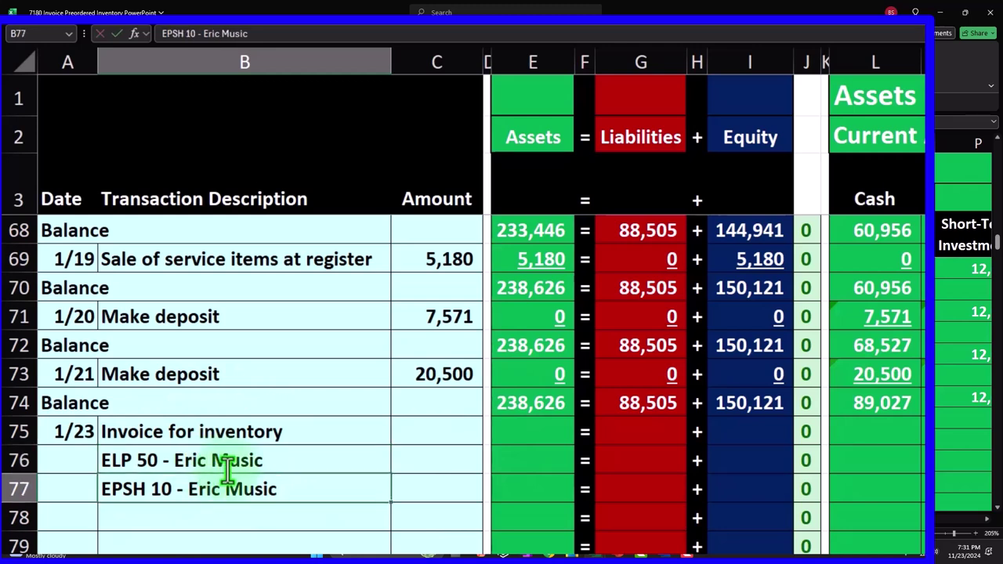
Enter amounts 500 and 400 in C76:C77 for the ELP and EPSH lines.
key(Right)
key(Up)
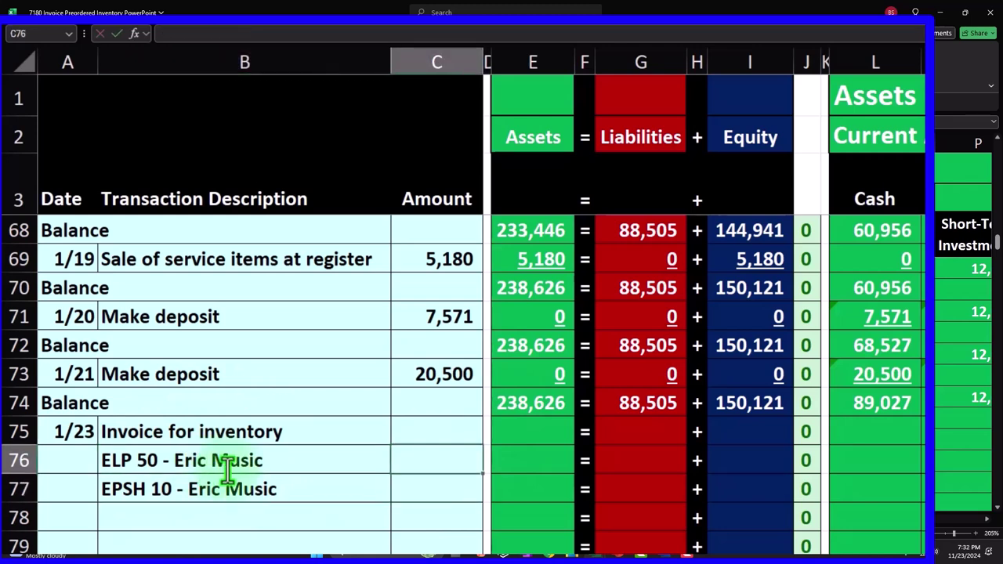
text(500)
key(Return)
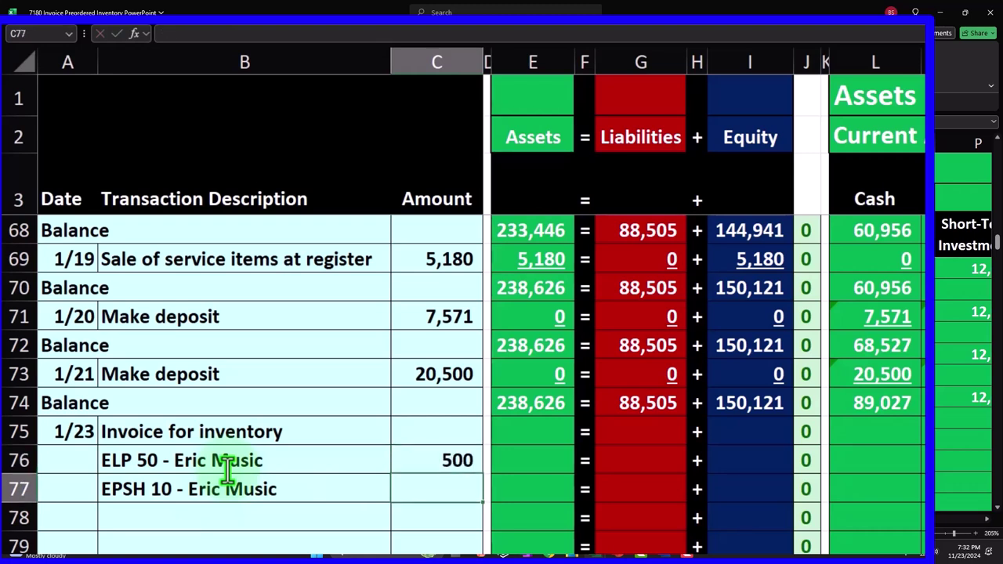
text(400)
key(Return)
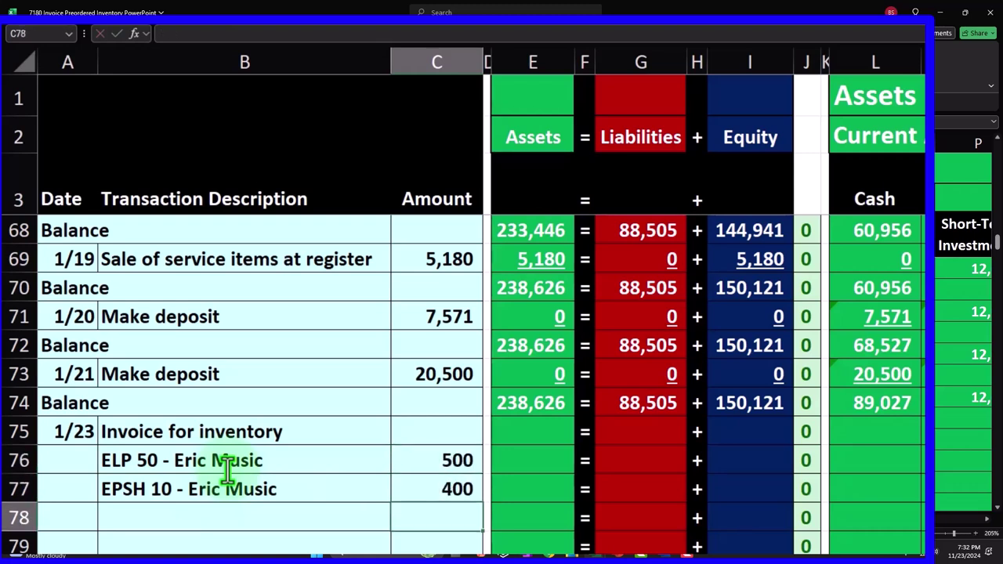
drag(226, 470, 258, 475)
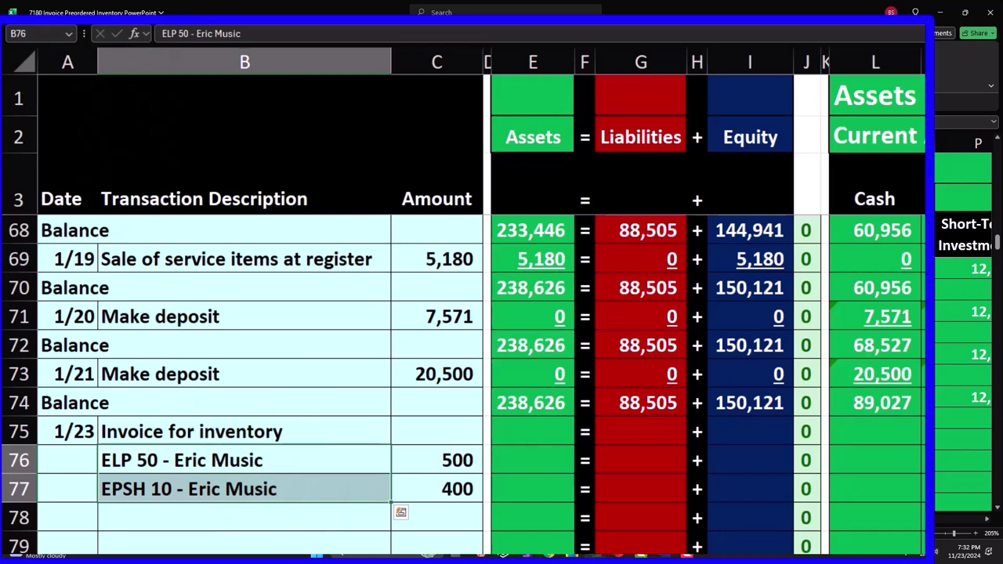
Indent the ELP and EPSH descriptions in B76:B77 under the invoice, then review the entry.
key(Escape)
key(alt+h)
key(6)
click(407, 467)
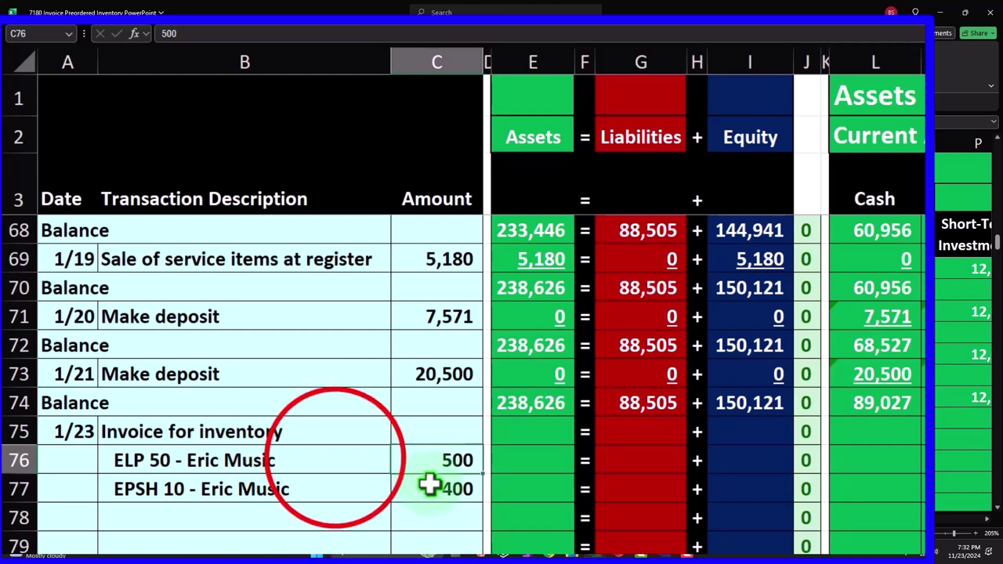
click(332, 458)
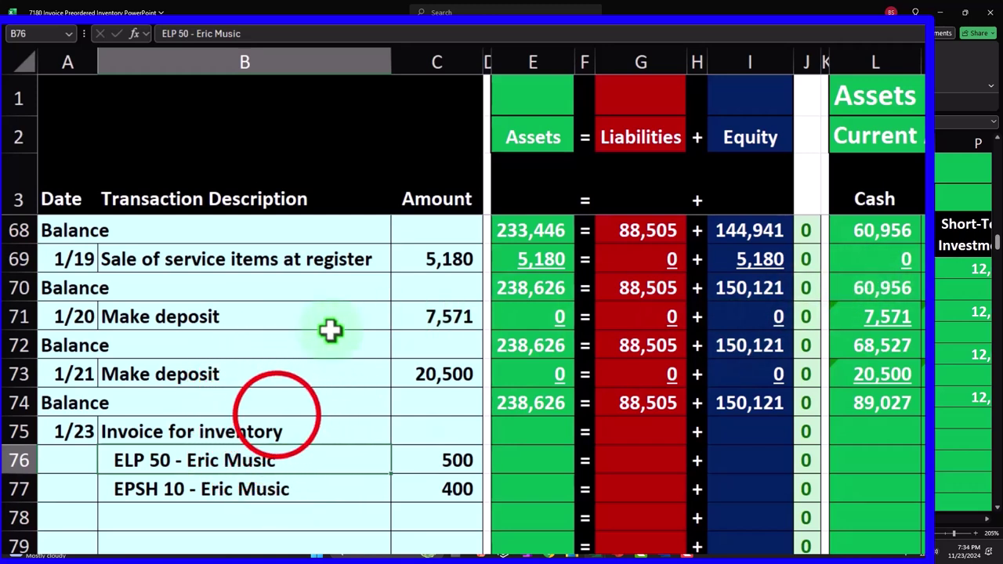
click(276, 409)
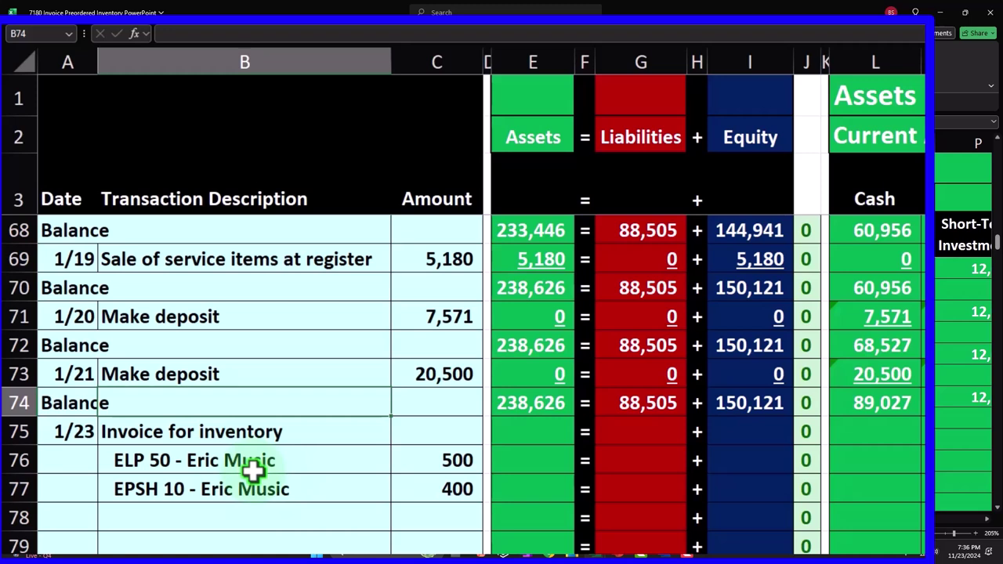
click(296, 469)
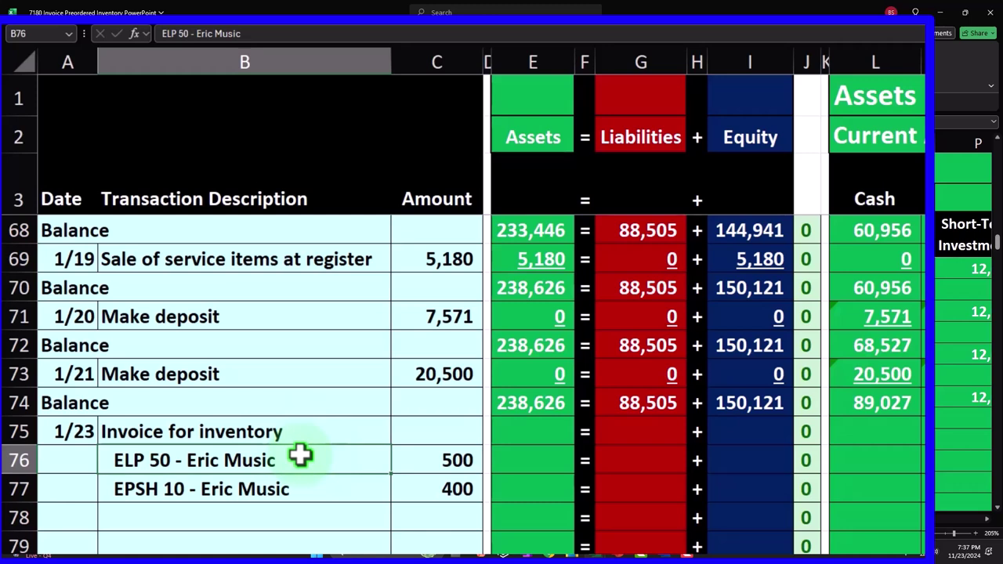
key(Right)
key(Right)
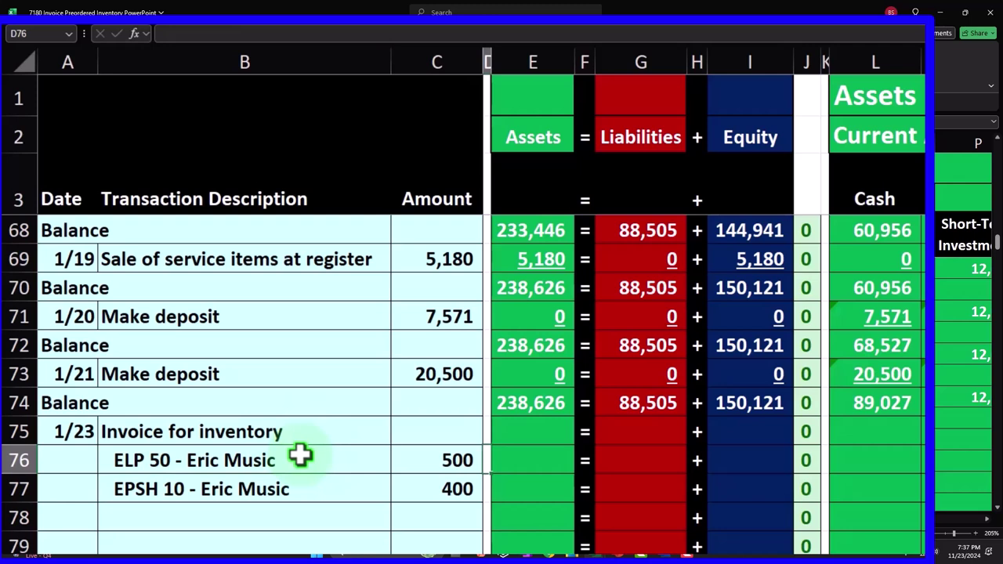
key(Left)
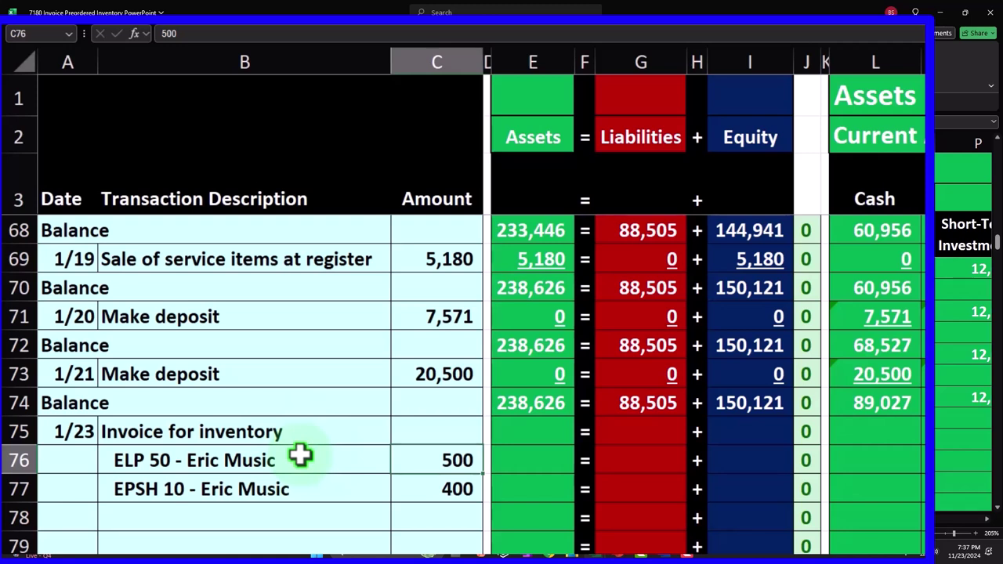
key(Right)
key(Right)
key(Right)
key(Right)
key(Right)
key(Right)
key(Right)
key(Right)
key(Right)
key(Right)
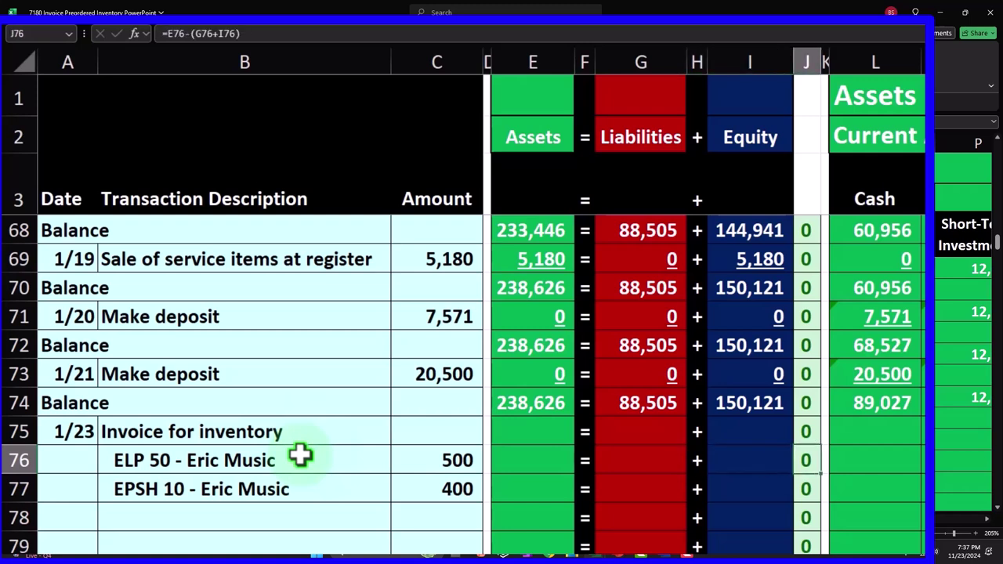
key(Right)
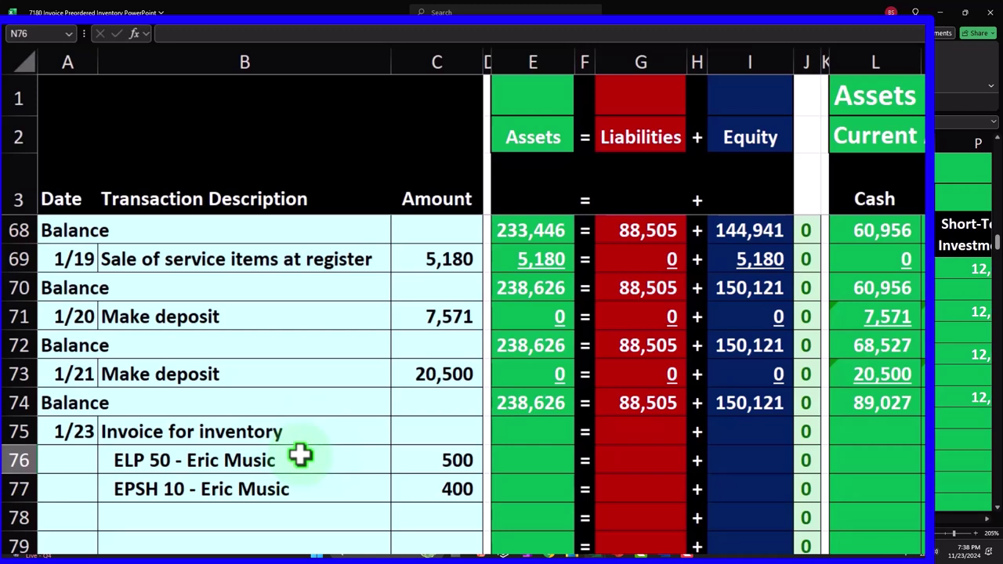
Enter =C76*50*1.05 in N76 so the ELP receivable reads 26,250.
text(=)
key(Left)
key(Left)
key(Left)
key(Left)
key(Left)
key(Left)
key(Left)
key(Left)
key(Left)
key(Left)
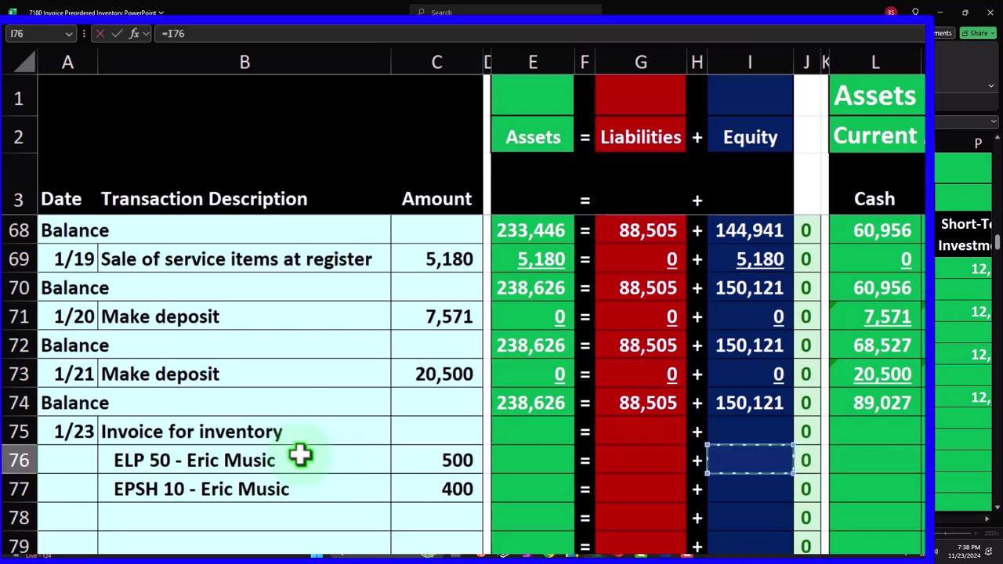
key(Left)
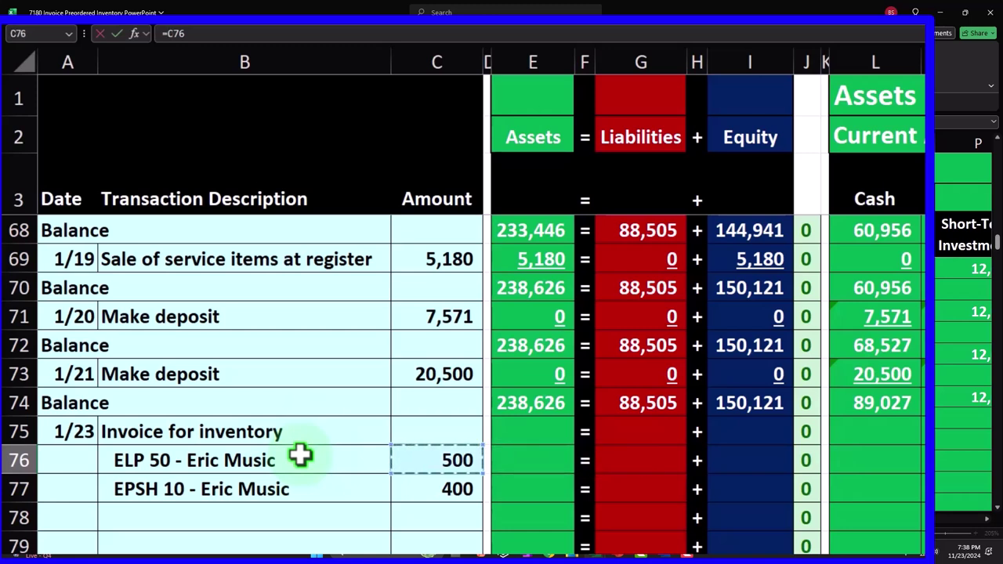
text(*)
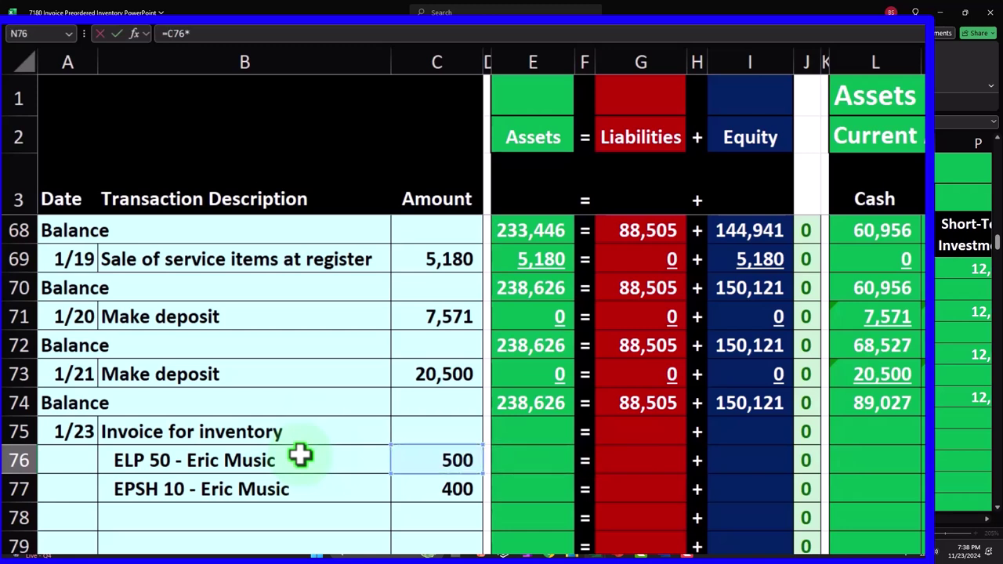
text(50)
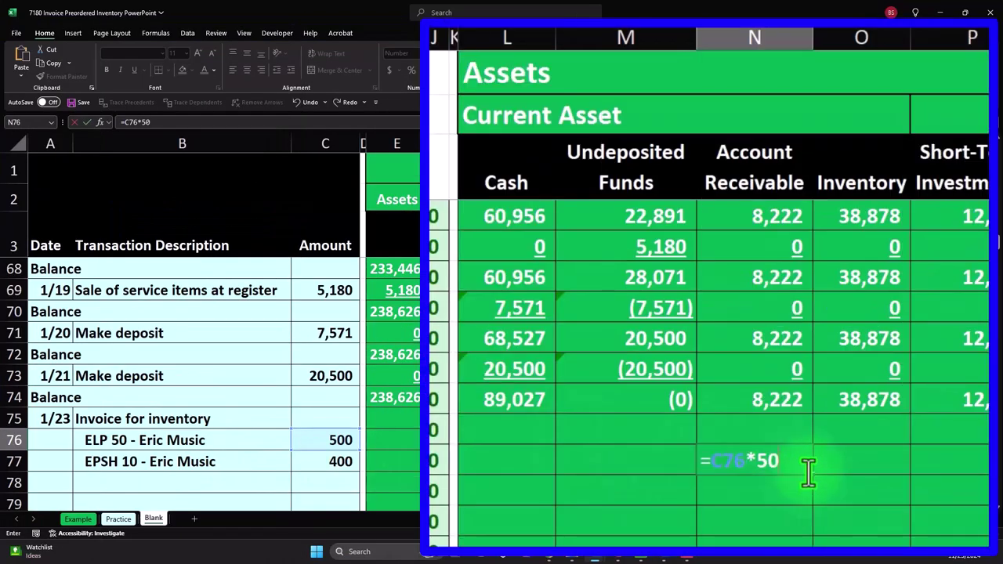
key(ctrl+Return)
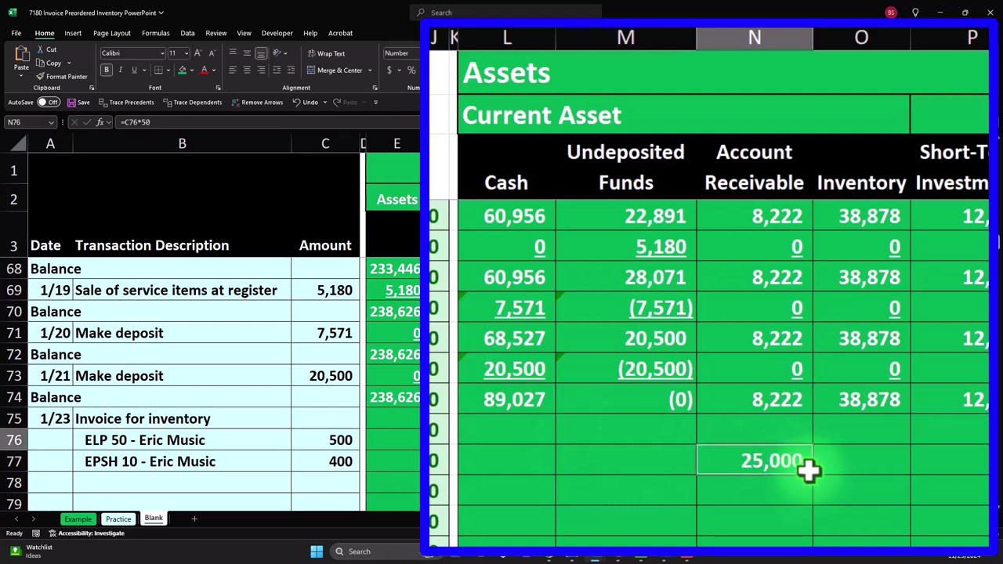
double_click(783, 465)
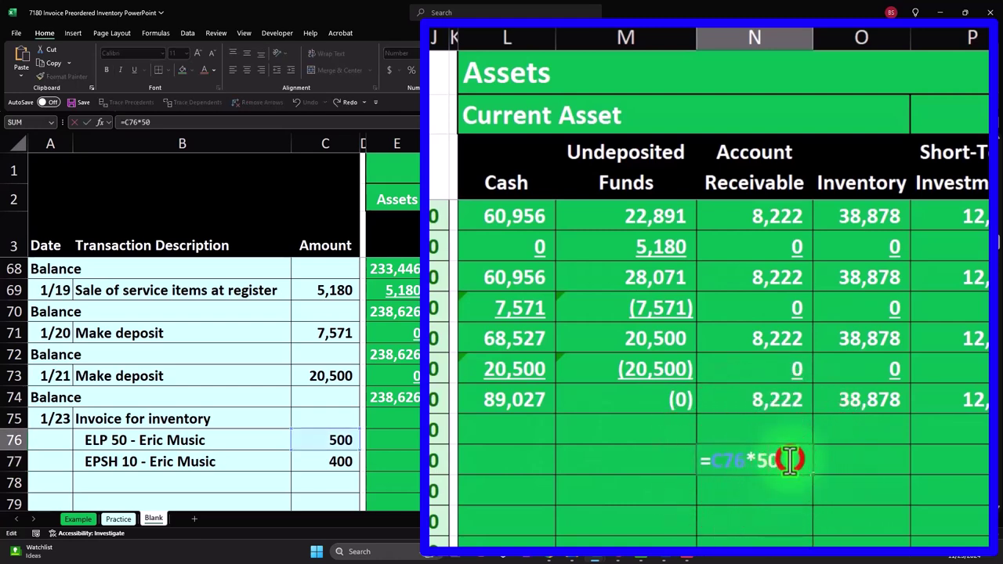
text(*1.05)
key(ctrl+Return)
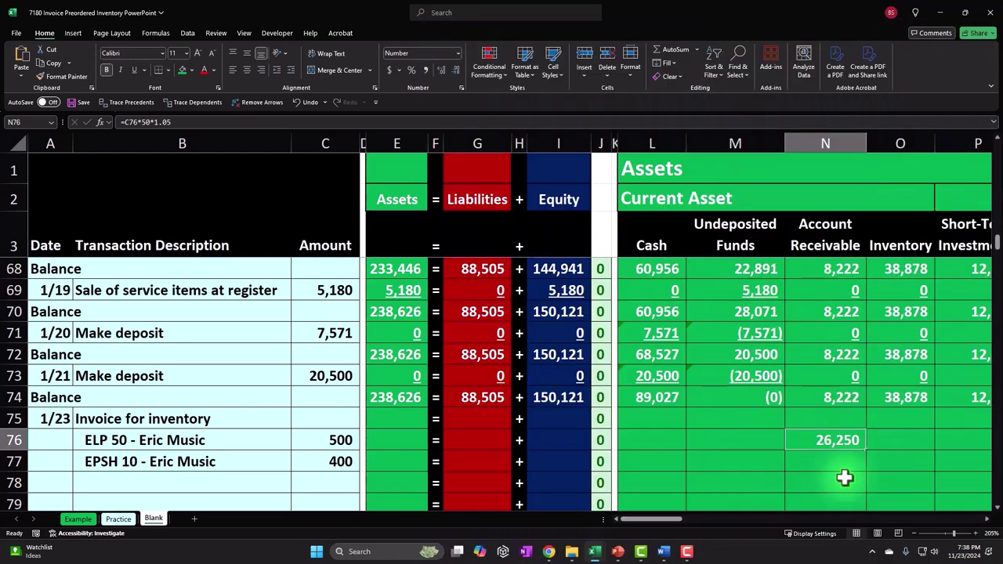
key(Right)
key(Right)
key(Right)
key(Right)
key(Right)
key(Right)
key(Right)
key(Right)
key(Right)
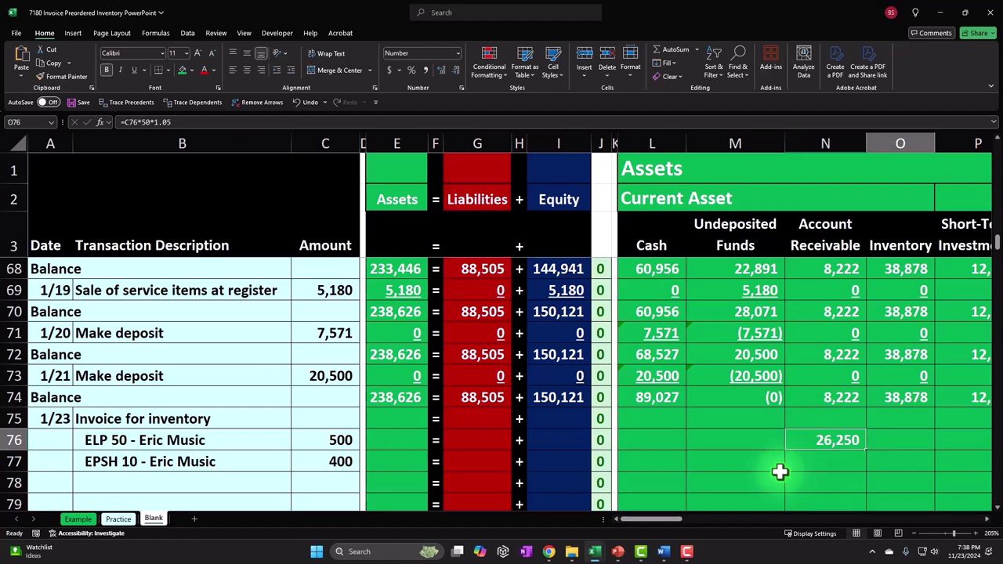
Enter =C76*50 in the Sales cell AB76, giving 25,000.
key(Right)
key(Right)
key(Right)
key(Right)
key(Right)
key(Right)
key(Right)
key(Right)
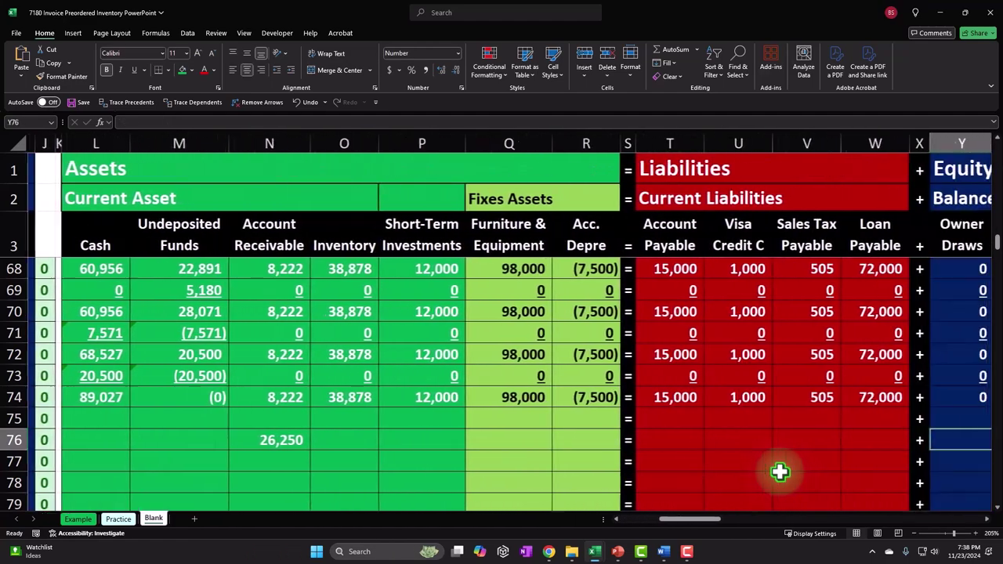
key(Left)
key(Left)
key(Left)
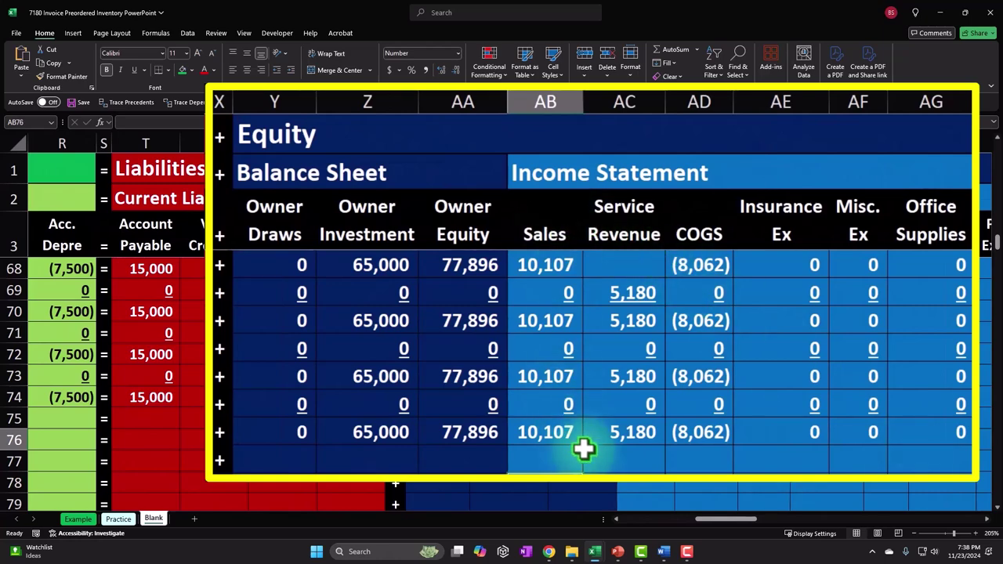
text(=)
key(Left)
key(Left)
key(Left)
key(Left)
key(Left)
key(Left)
key(Left)
key(Left)
key(Left)
key(Left)
key(Left)
key(Left)
key(Left)
key(Left)
key(Left)
key(Left)
key(Left)
key(Left)
key(Left)
key(Left)
key(Left)
key(Left)
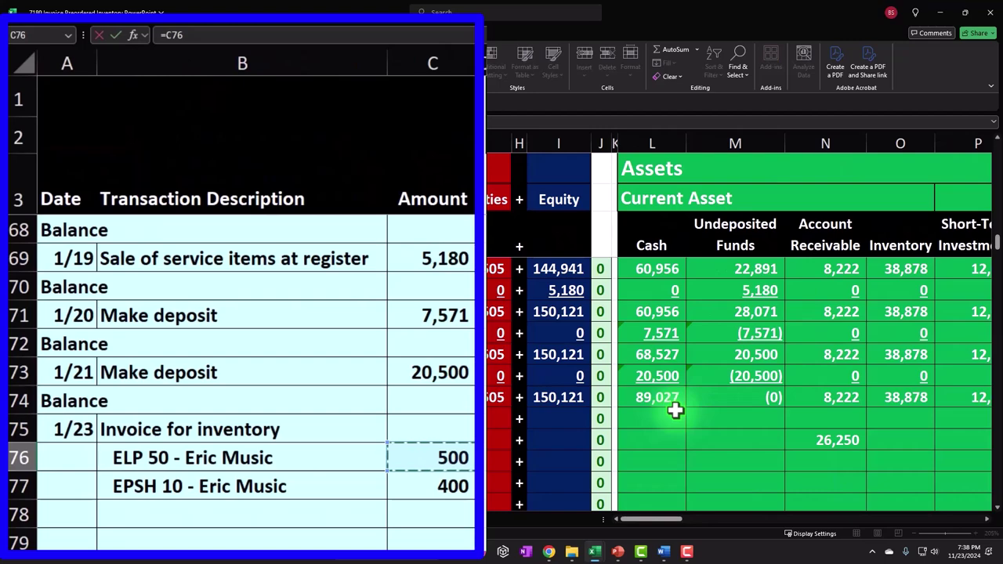
text(*50)
key(Return)
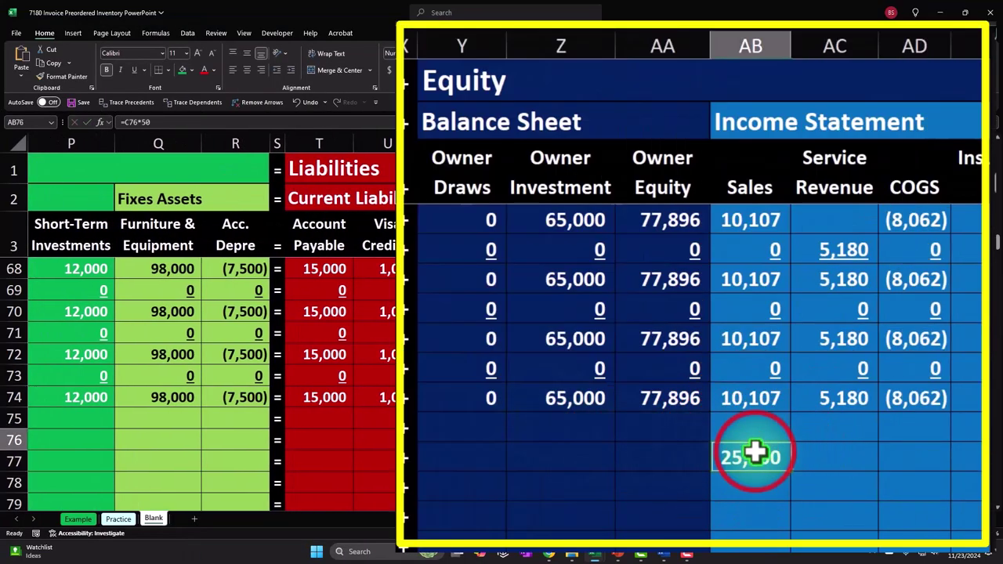
double_click(893, 441)
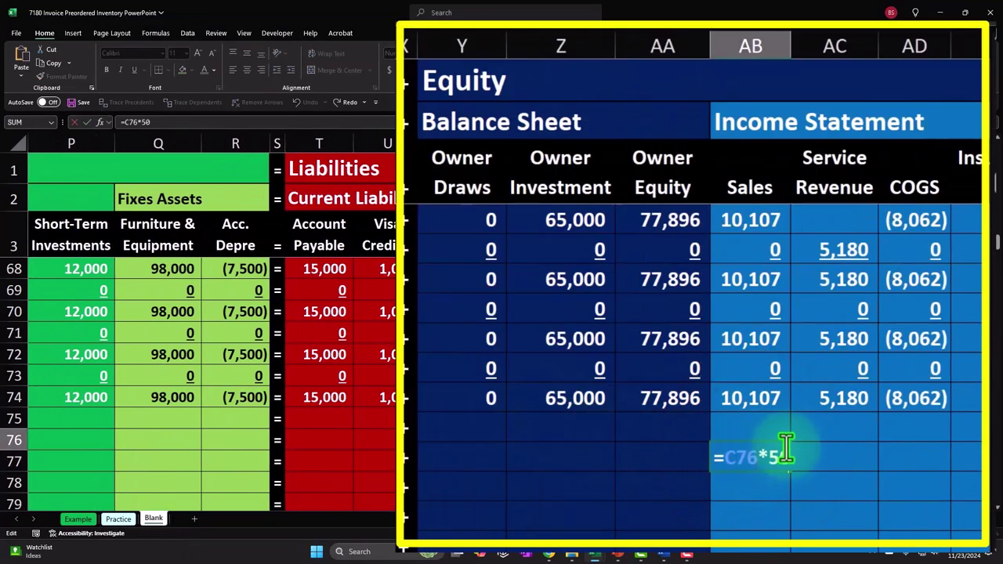
key(Escape)
Enter =C76*.05 in Sales Tax Payable cell V76, showing 25.
key(Left)
key(Left)
key(Left)
key(Left)
key(Left)
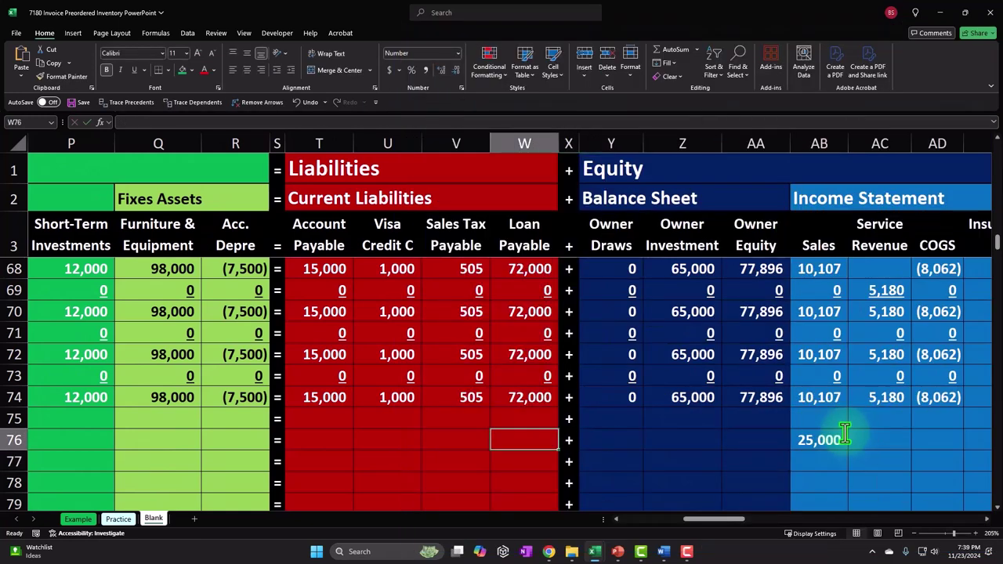
key(Left)
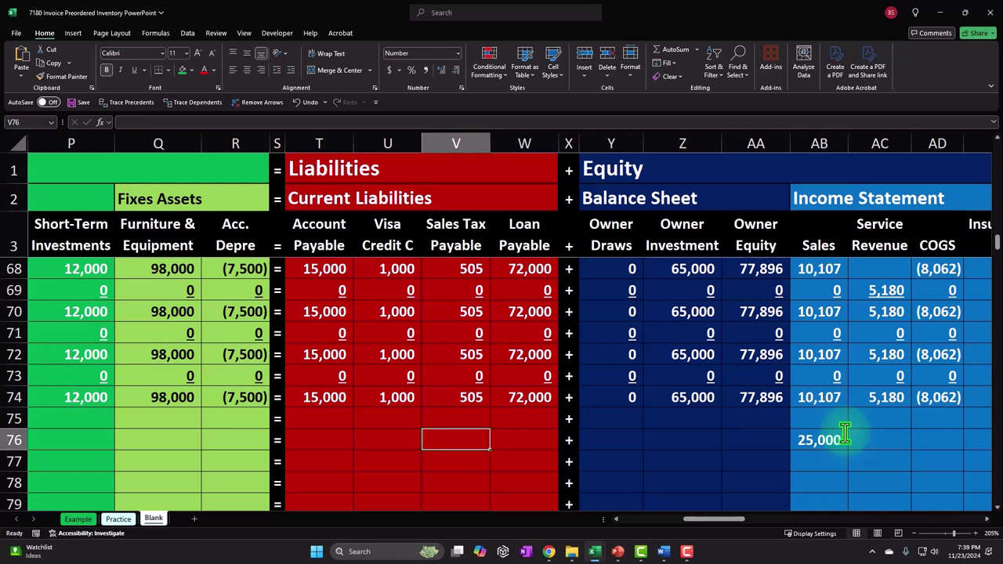
text(=)
key(Left)
key(Left)
key(Left)
key(Left)
key(Left)
key(Left)
key(Left)
key(Left)
key(Left)
key(Left)
key(Left)
key(Left)
key(Left)
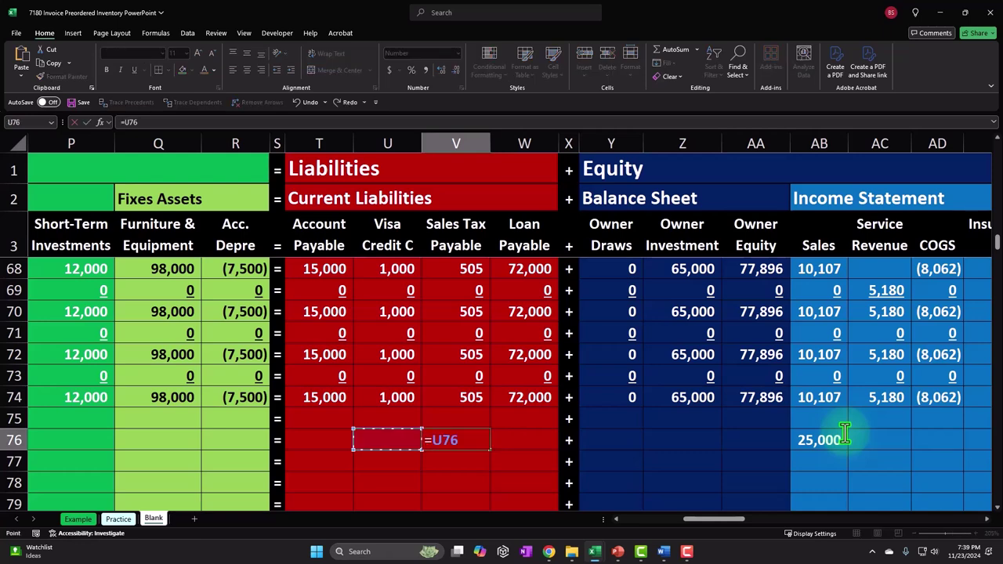
key(Left)
key(Left)
key(Left)
key(Left)
key(Left)
text(*)
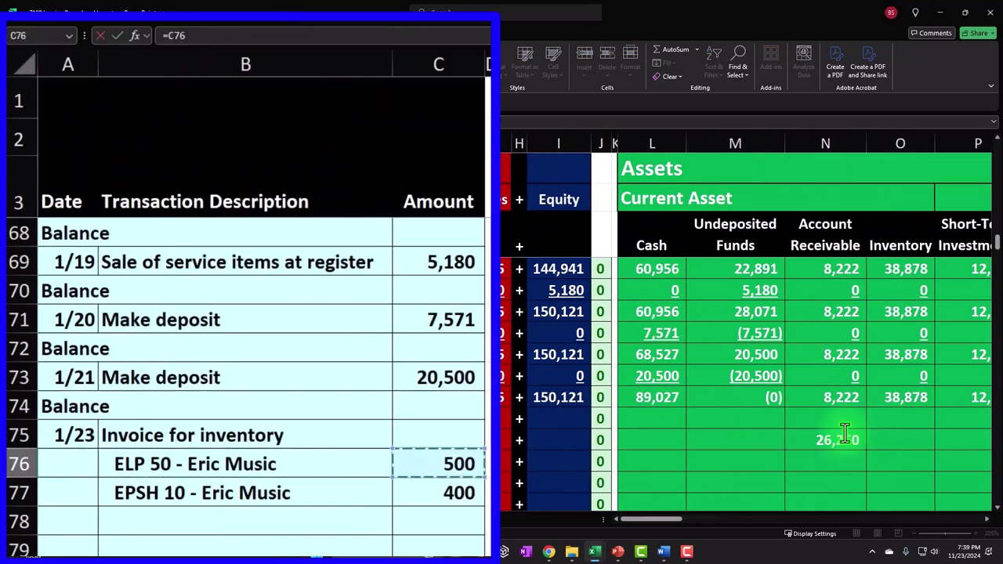
text(.05)
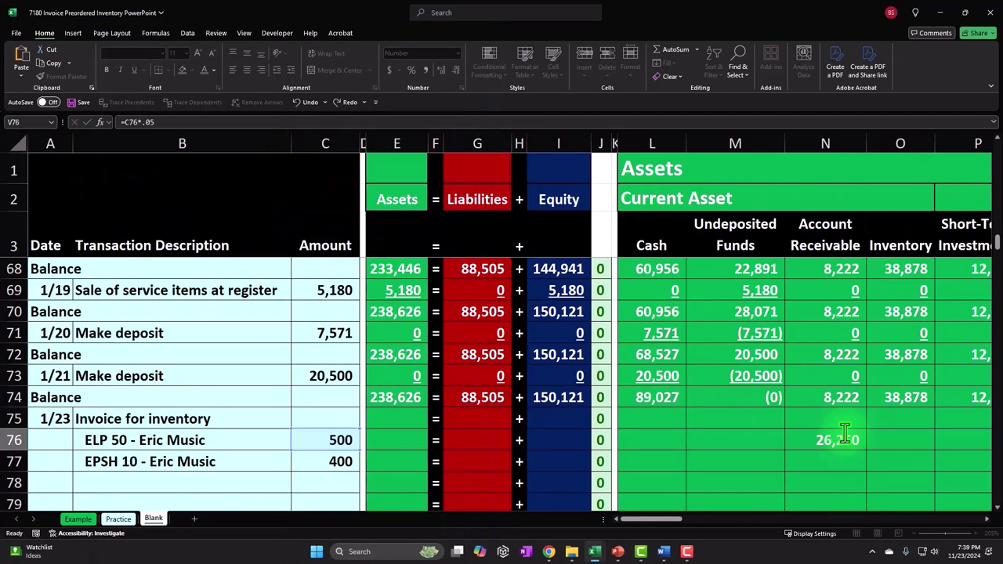
key(Return)
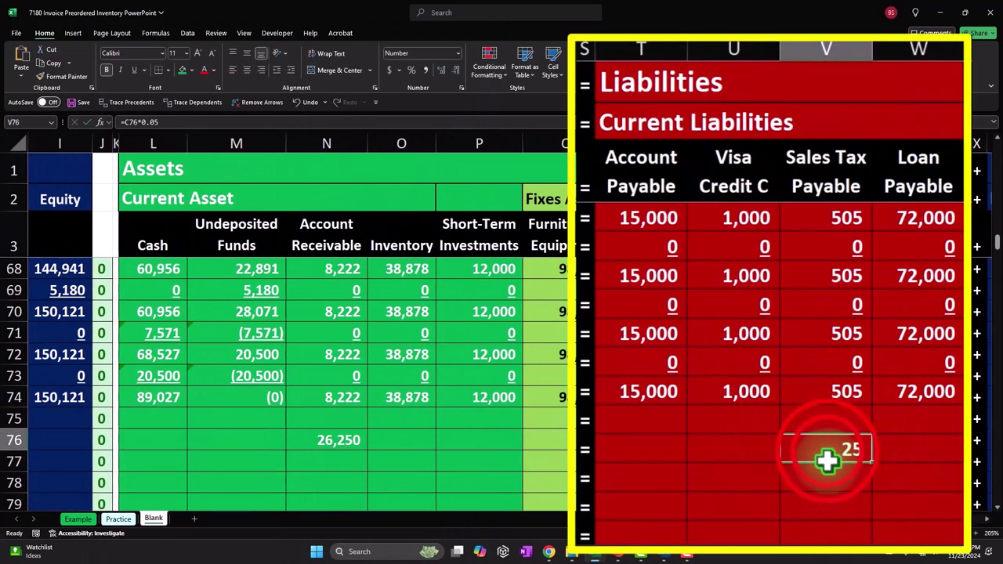
double_click(828, 455)
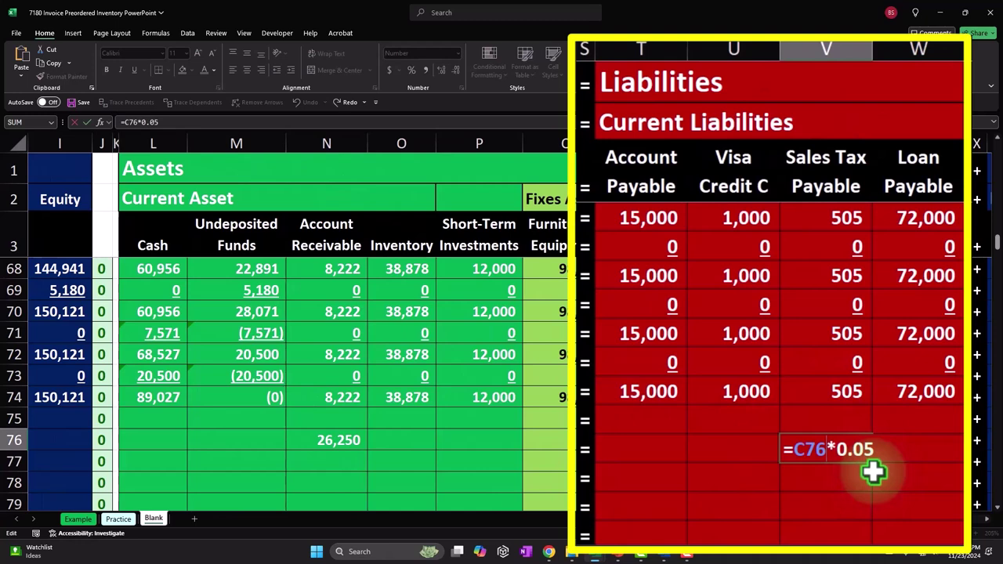
key(Return)
key(Up)
key(Right)
key(Right)
key(Right)
key(Right)
key(Right)
key(Right)
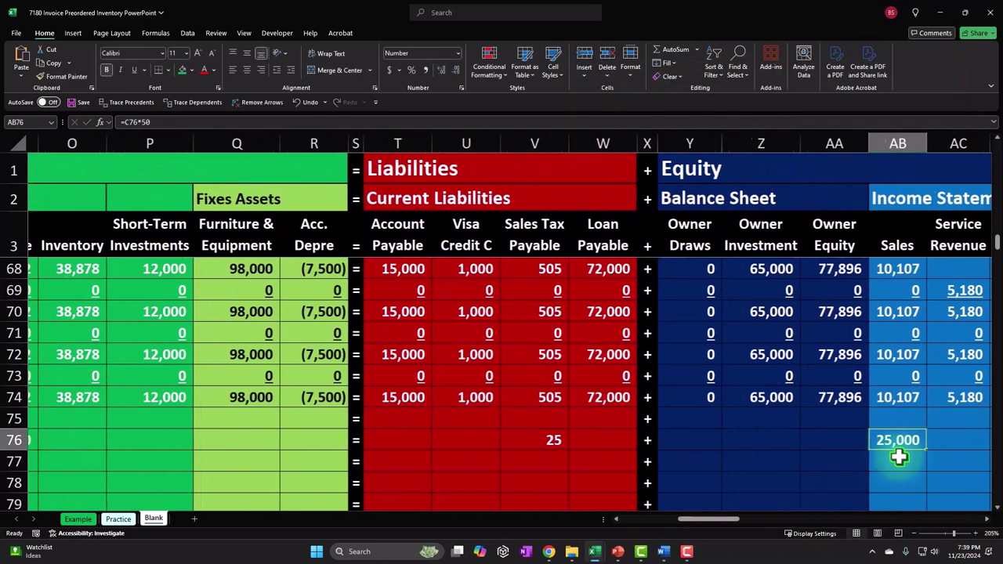
key(Left)
key(Left)
key(Left)
key(Left)
key(Left)
key(Left)
key(Left)
key(Left)
key(Left)
key(Left)
key(Left)
key(Left)
key(Left)
key(Left)
key(Left)
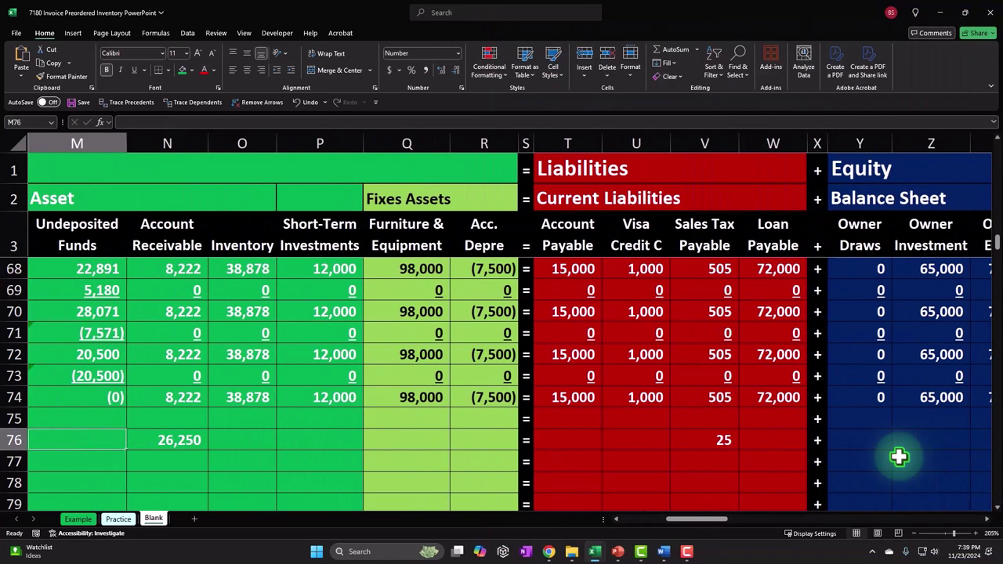
Revise the V76 sales tax formula to =C76*0.05*50 so it reads 1,250.
key(Right)
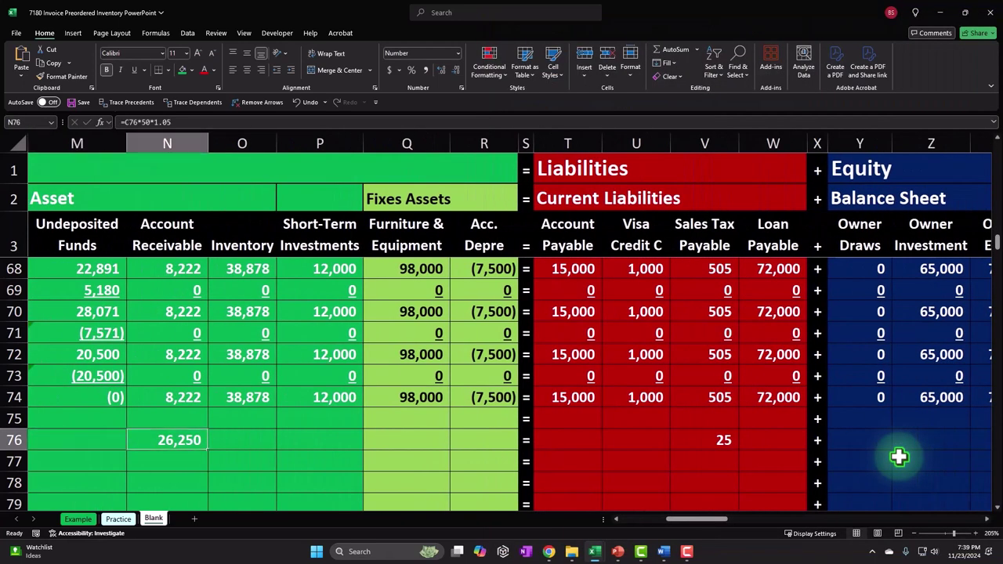
key(Right)
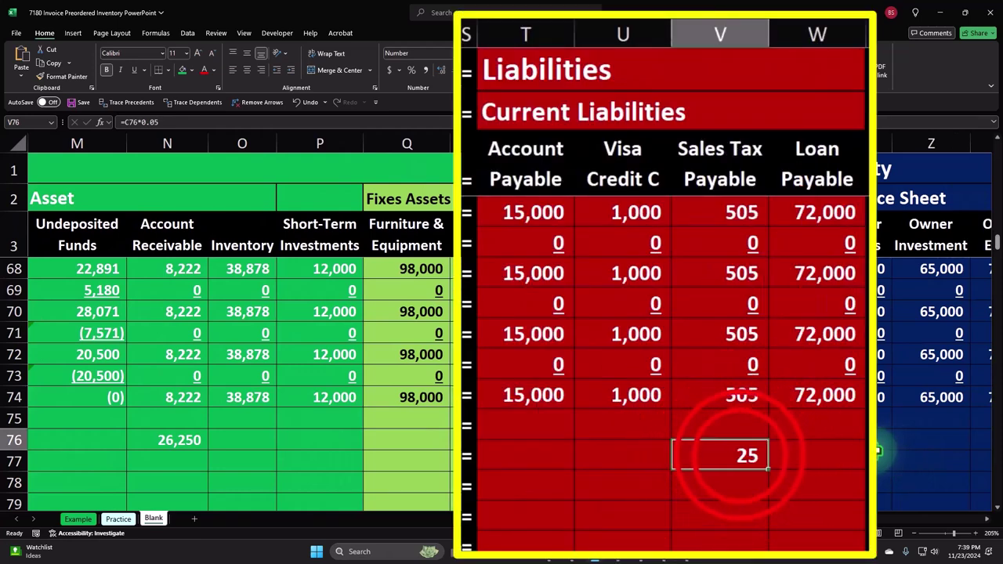
double_click(807, 459)
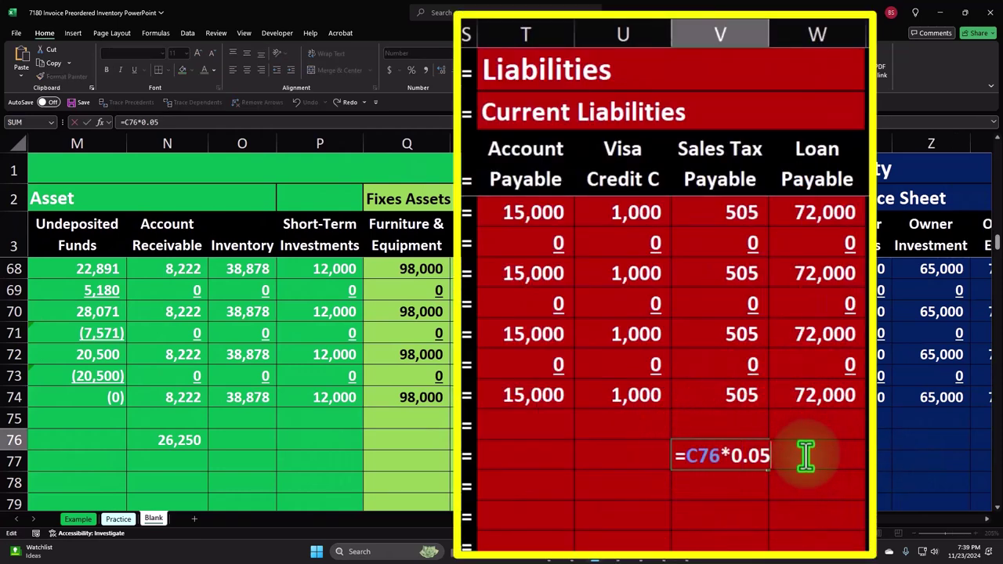
key(Return)
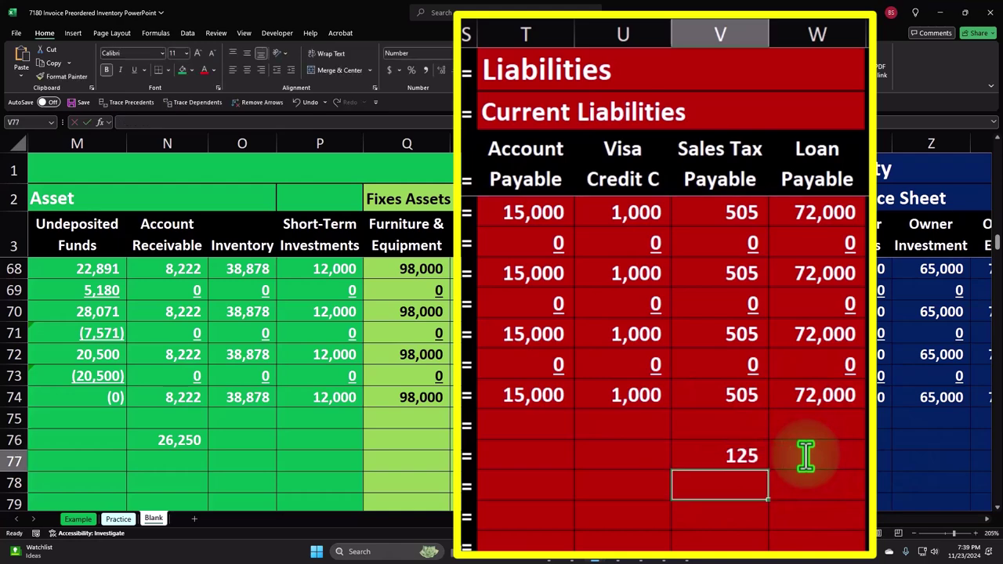
key(Up)
key(ctrl+bracketleft)
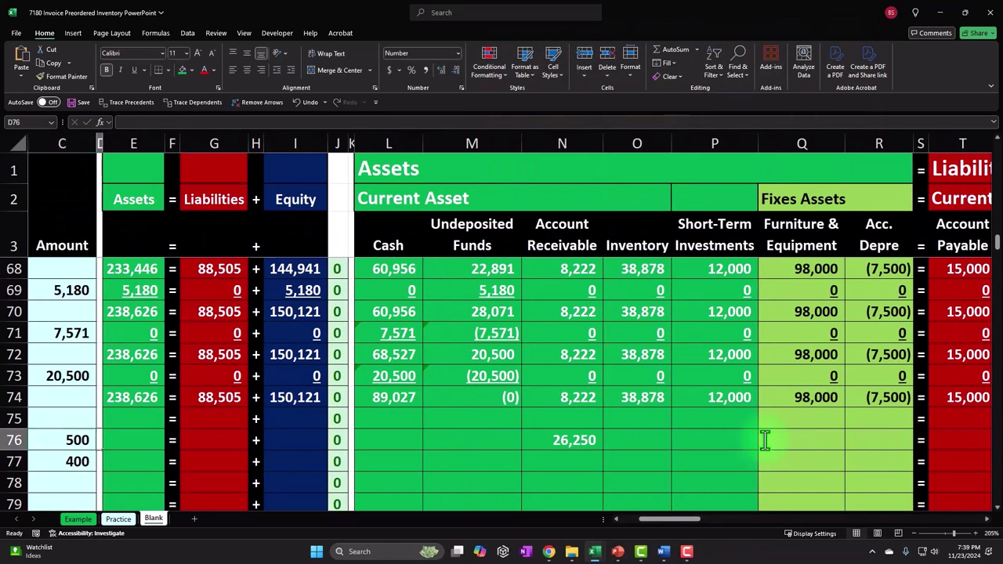
key(Home)
key(Right)
key(Right)
key(Right)
key(Right)
key(Right)
key(Right)
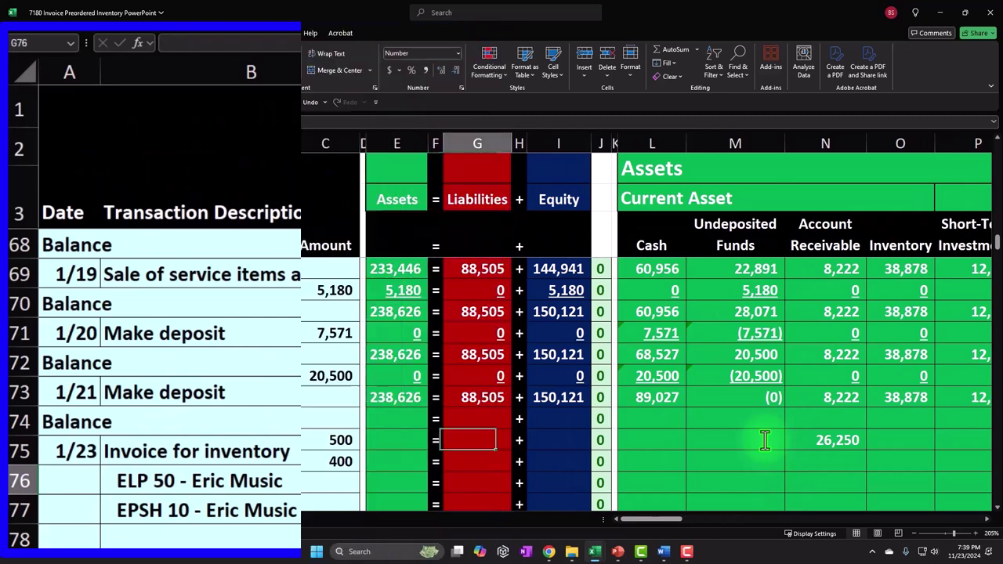
key(Right)
key(Right)
key(Right)
key(Right)
key(Right)
key(Right)
key(Right)
key(Right)
key(Right)
key(Right)
key(Right)
key(Right)
key(Right)
key(Right)
key(Right)
key(Right)
key(Right)
key(Right)
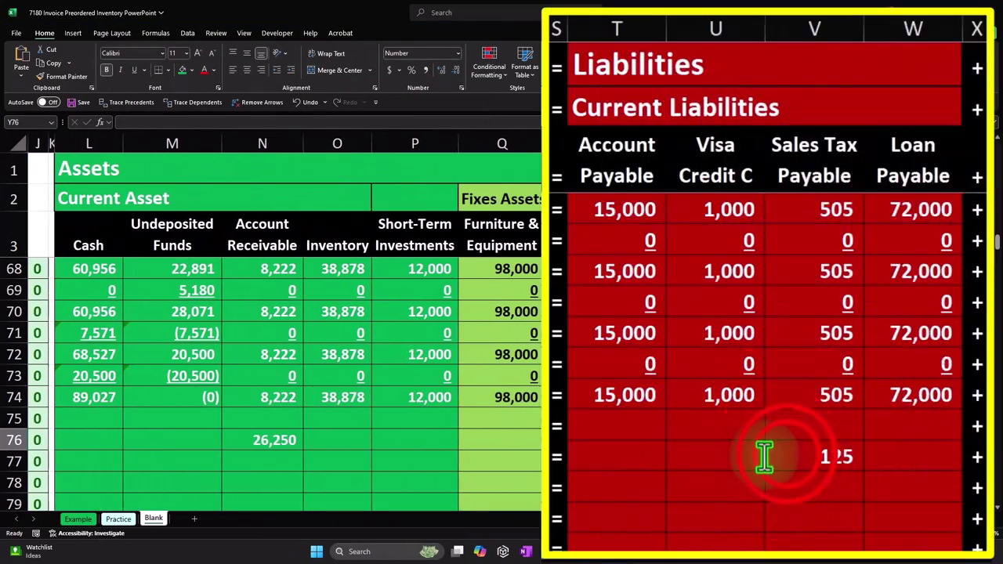
double_click(769, 457)
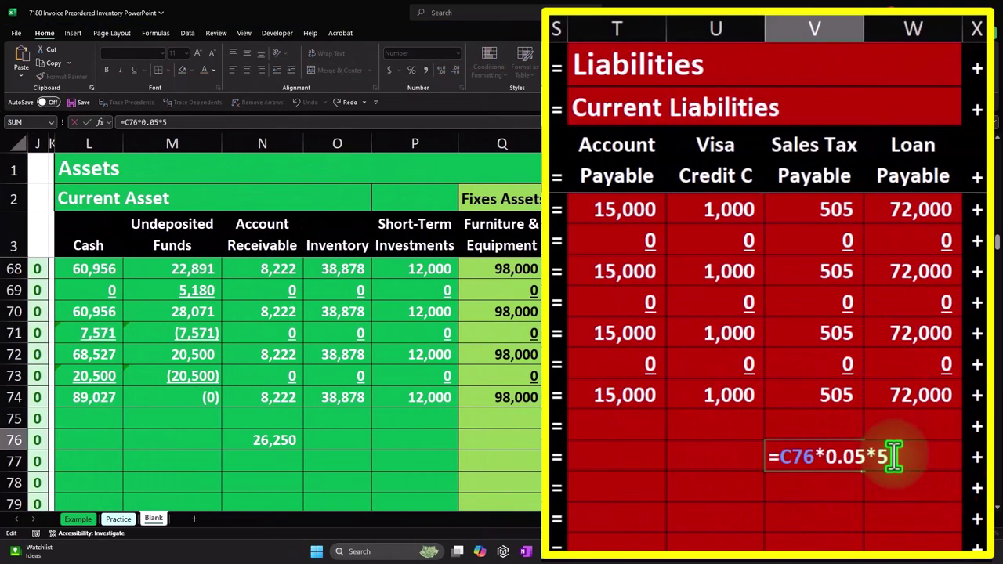
key(Return)
key(Up)
Double-check the 25,000 sales formula =C76*50 and the revised 1,250 sales tax formula.
key(Right)
key(Right)
key(Right)
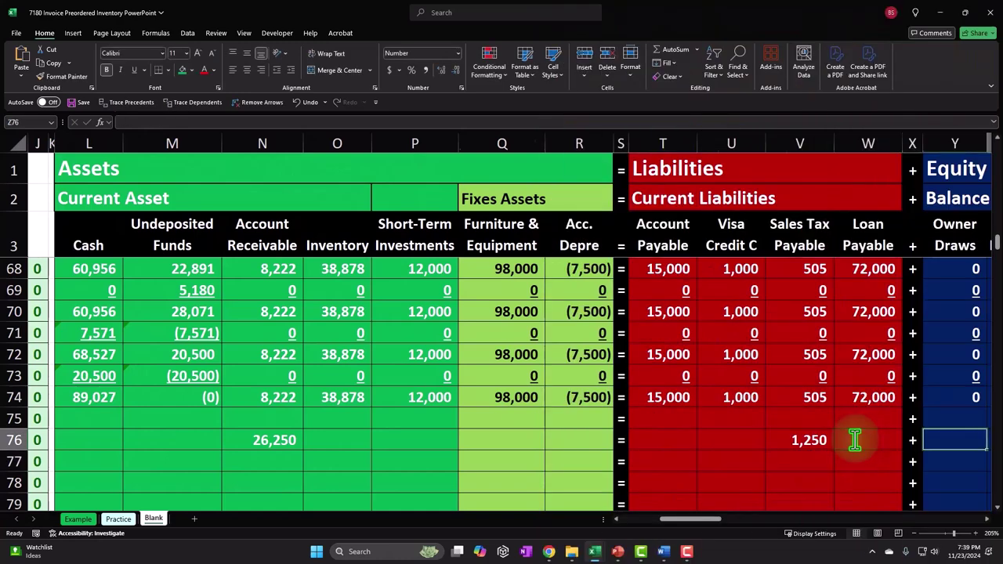
key(Right)
key(Right)
key(Right)
double_click(886, 440)
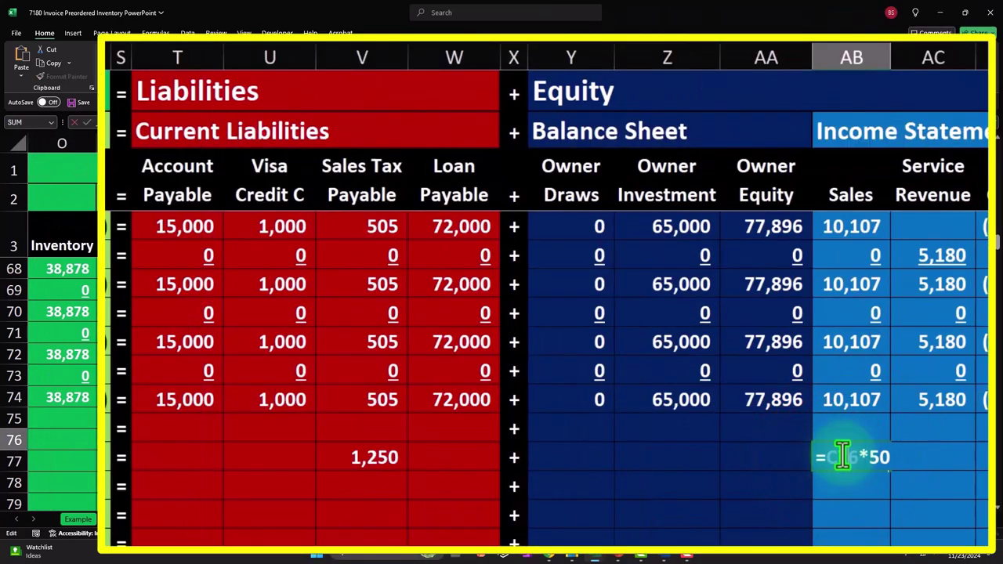
key(Return)
key(Up)
key(Left)
key(Left)
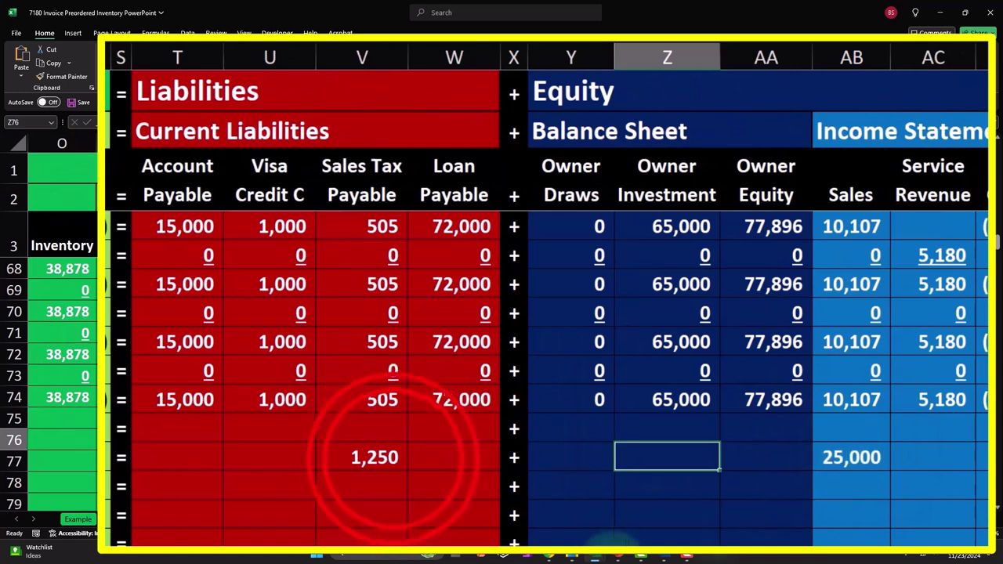
double_click(398, 460)
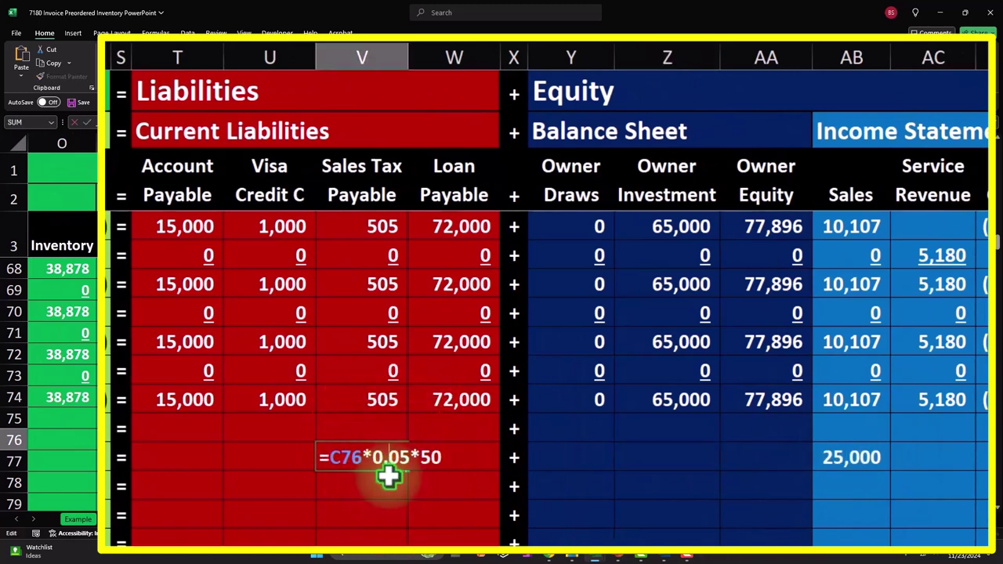
key(Return)
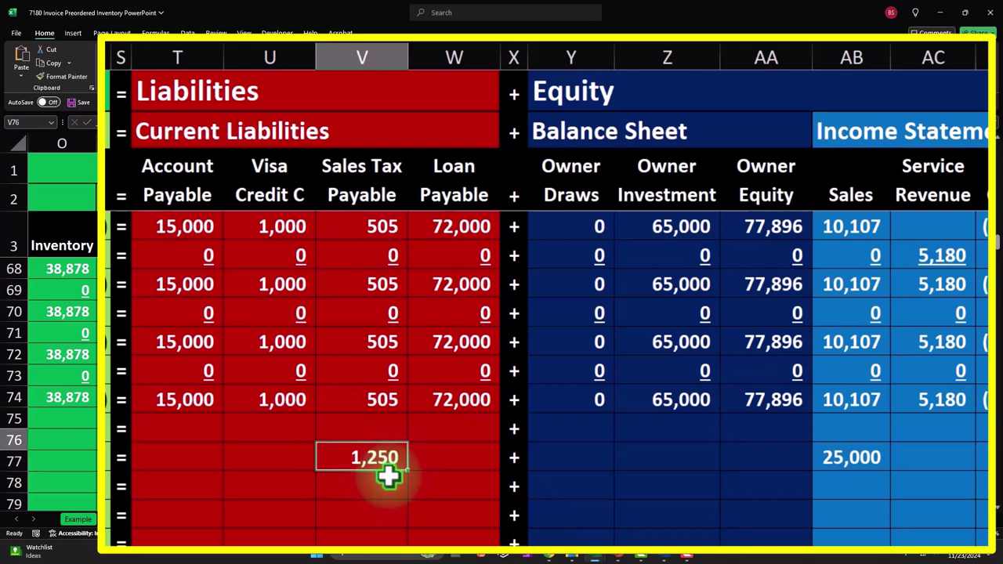
key(Right)
key(Right)
key(Right)
key(Right)
key(Right)
key(Right)
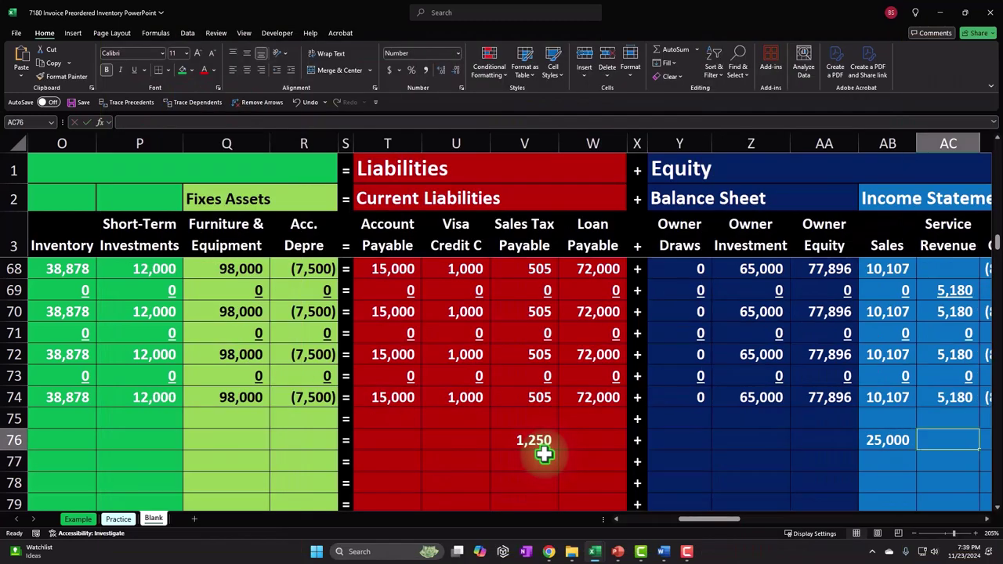
key(Left)
key(Left)
key(Left)
key(Left)
key(Left)
key(Left)
key(Left)
key(Left)
key(Left)
key(Left)
key(Left)
key(Left)
key(Left)
key(Left)
key(Left)
key(Left)
key(Left)
key(Left)
key(Left)
key(Left)
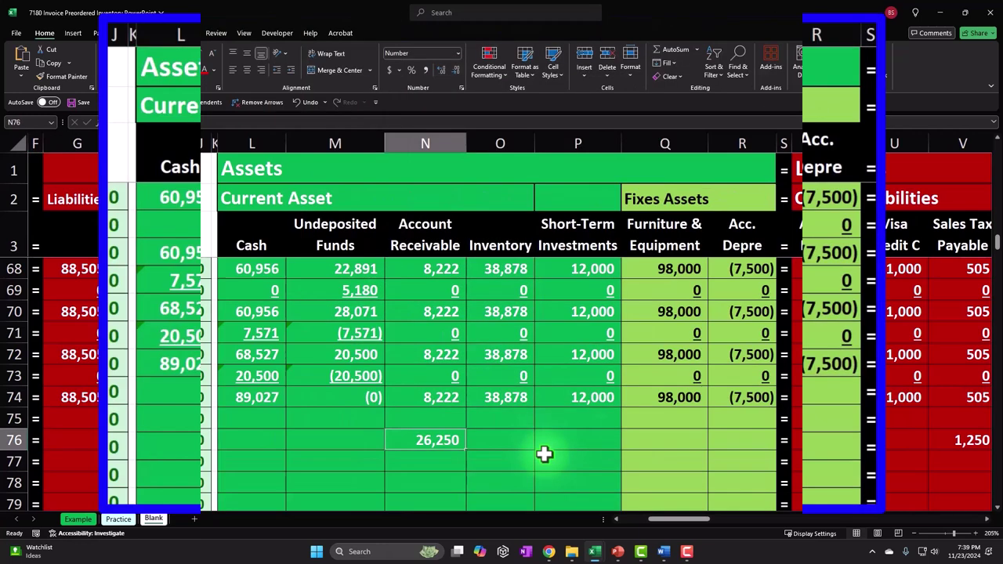
Copy the row 74 Assets, Liabilities and Equity total formulas down through row 77.
key(Home)
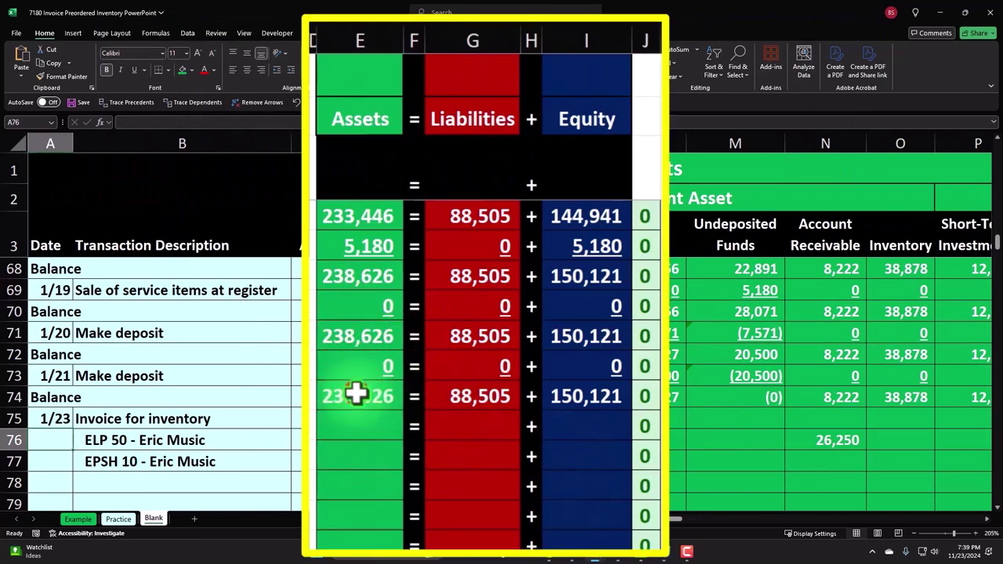
click(407, 397)
drag(402, 401, 398, 460)
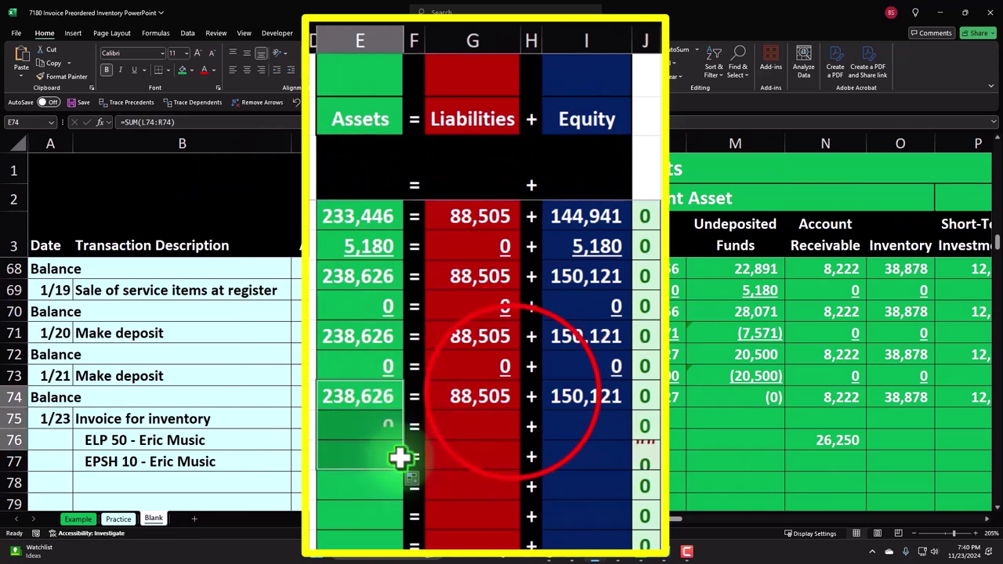
click(515, 396)
drag(523, 413, 520, 470)
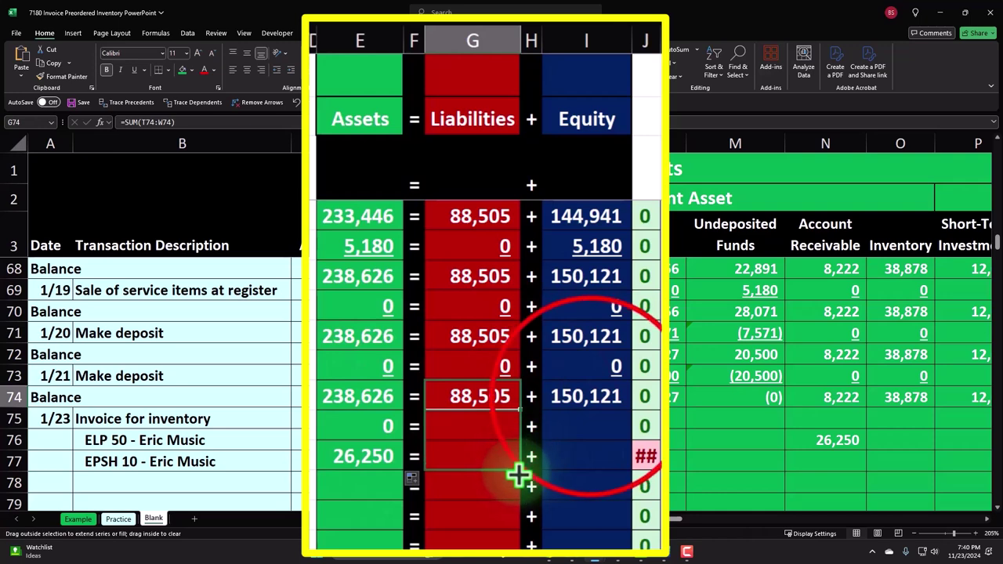
click(592, 402)
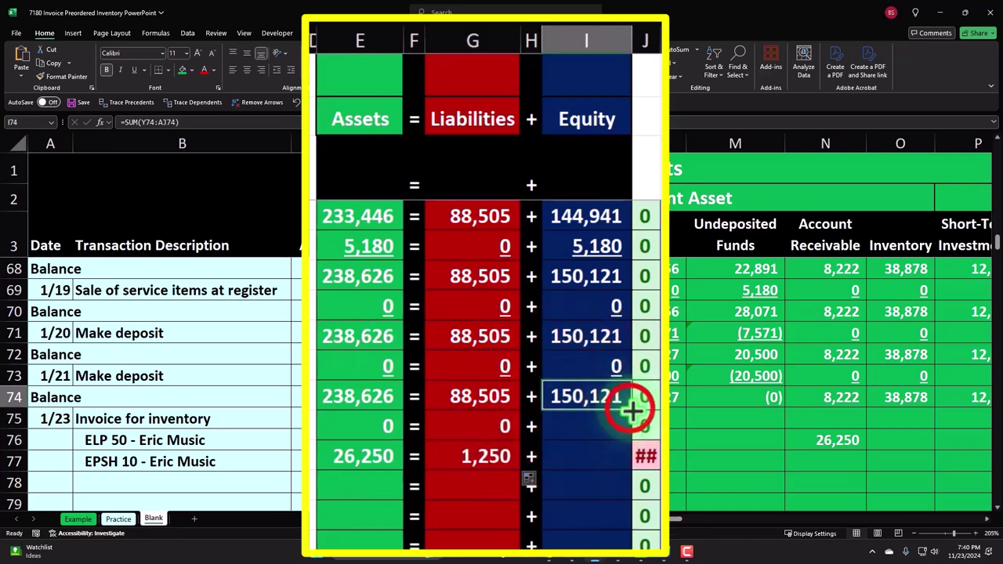
drag(633, 409, 640, 461)
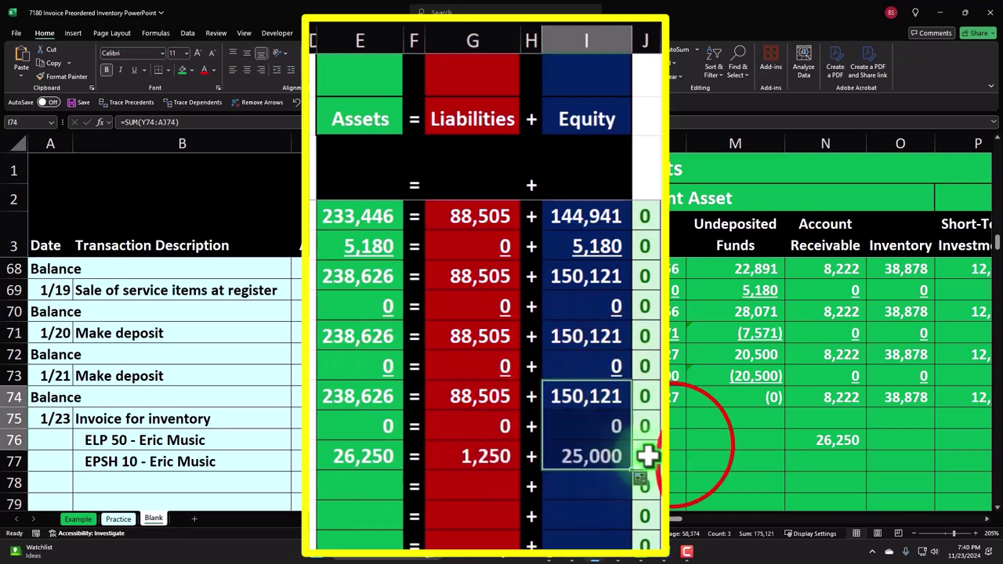
click(666, 444)
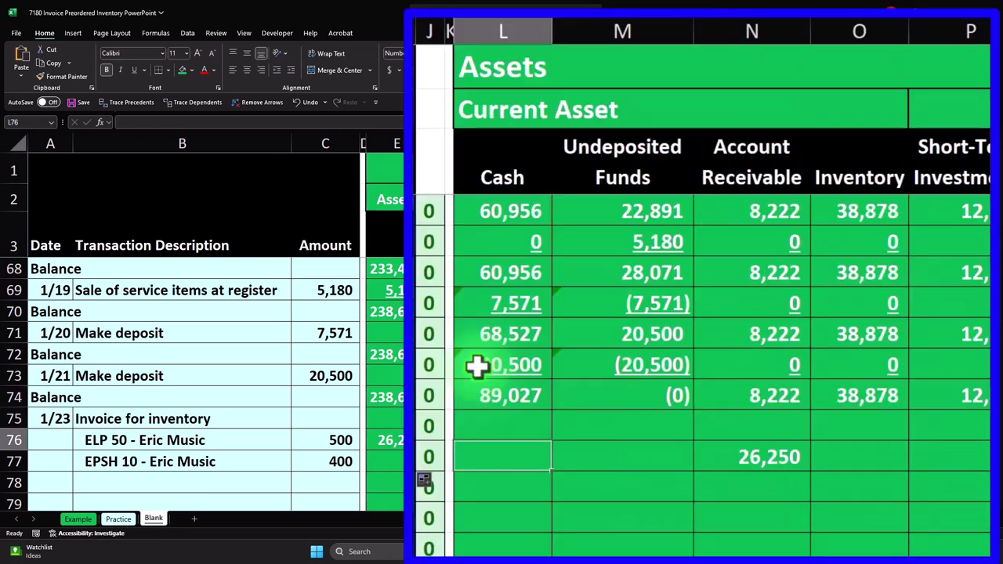
Put 0 in every blank row 76 account cell from Cash through Utilities, keeping 1,250 sales tax.
key(Tab)
text(0)
key(Tab)
key(Tab)
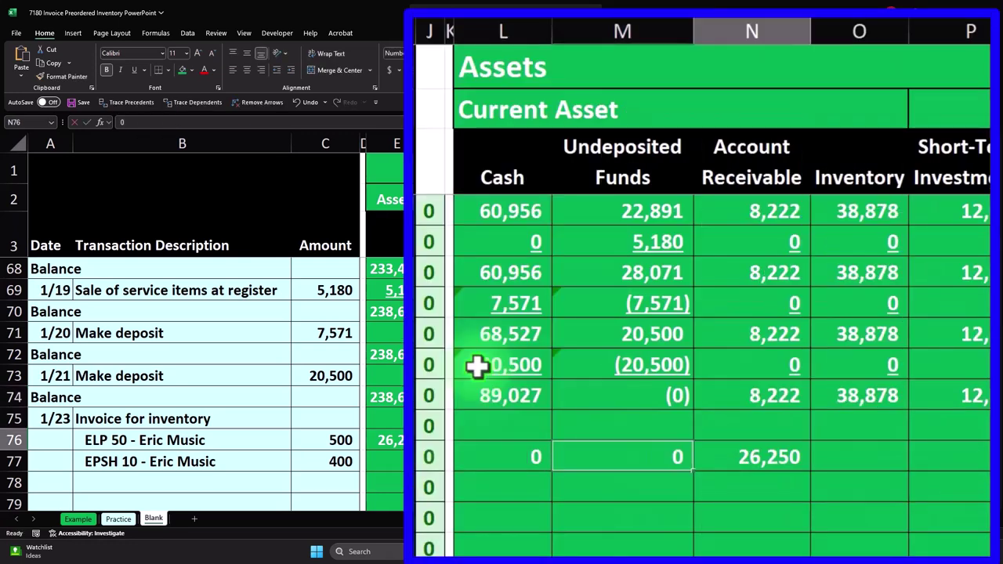
text(0)
key(Tab)
text(0)
key(Tab)
text(0)
key(Tab)
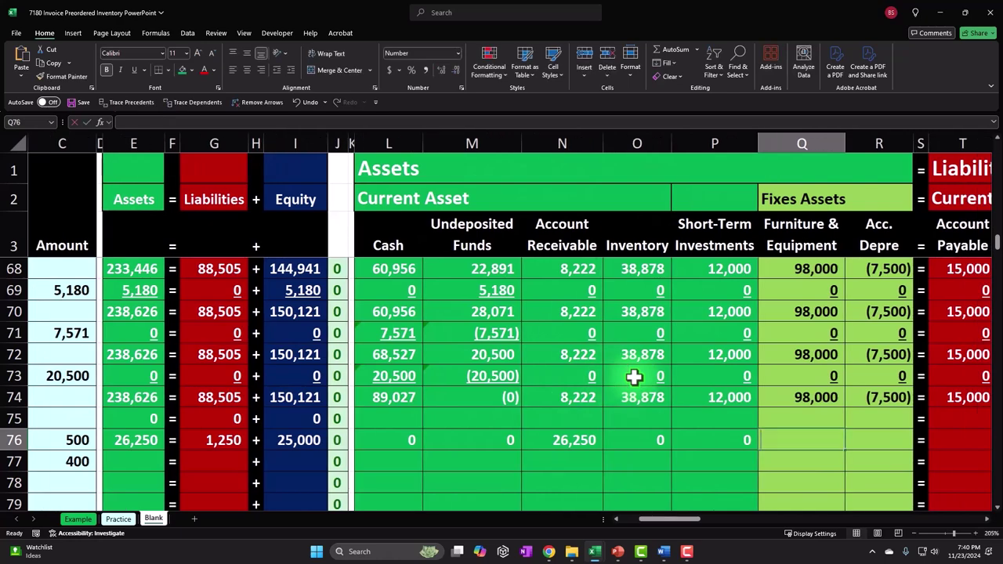
text(0)
key(Tab)
key(Tab)
text(0)
key(Tab)
text(0)
key(Tab)
text(1250)
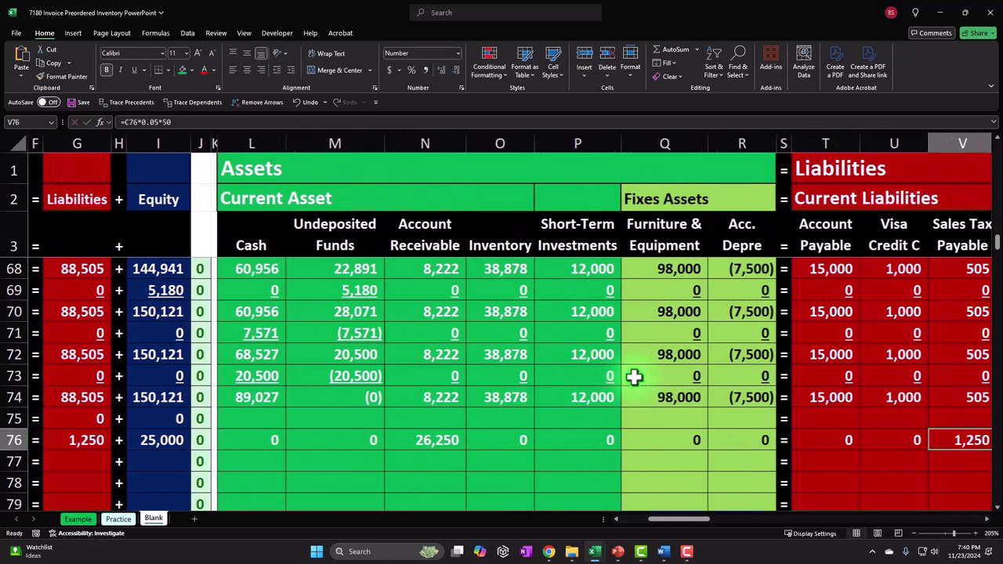
key(Tab)
text(0)
key(Tab)
key(Tab)
text(0)
key(Tab)
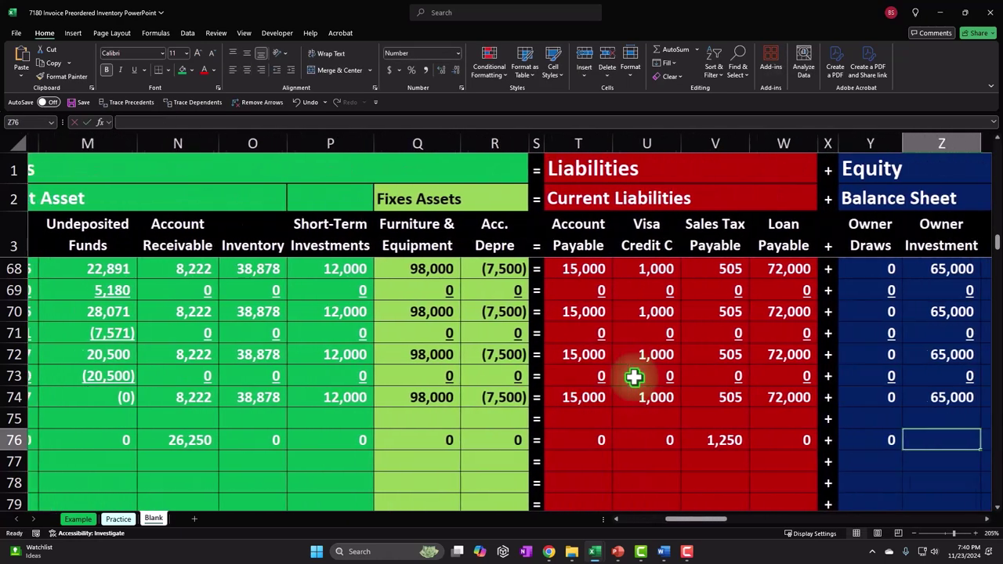
text(0)
key(Tab)
text(0)
key(Tab)
key(Tab)
text(0)
key(Tab)
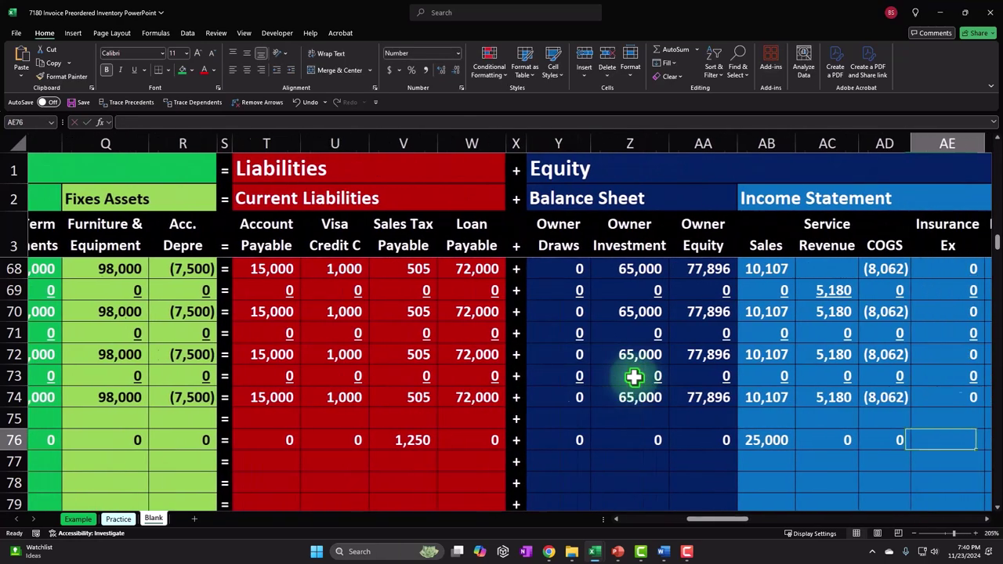
text(0)
key(Tab)
text(0)
key(Tab)
key(0)
key(Tab)
key(0)
key(Tab)
text(0)
key(Tab)
text(0)
key(Tab)
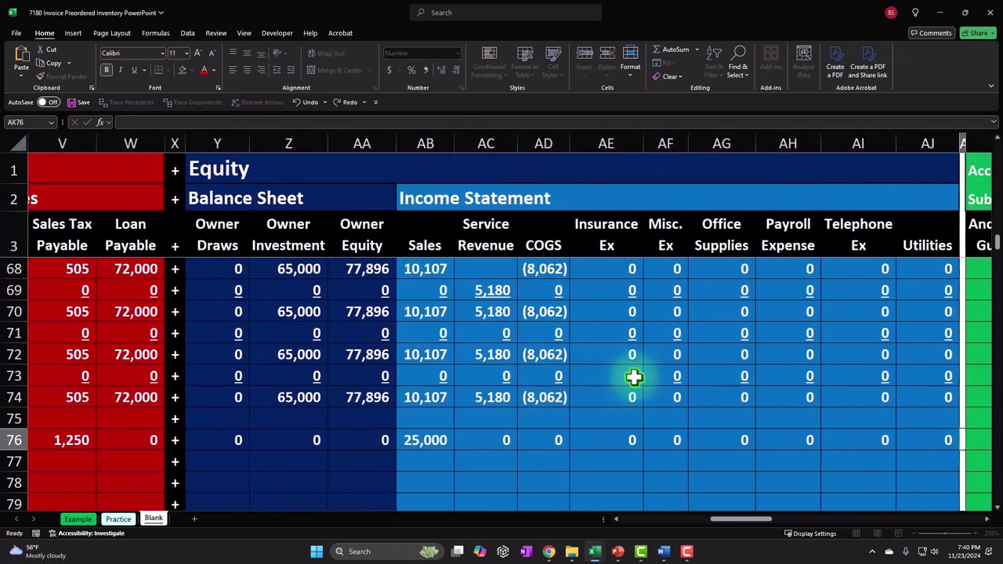
text(0)
key(Tab)
key(Tab)
key(Tab)
key(Tab)
key(Tab)
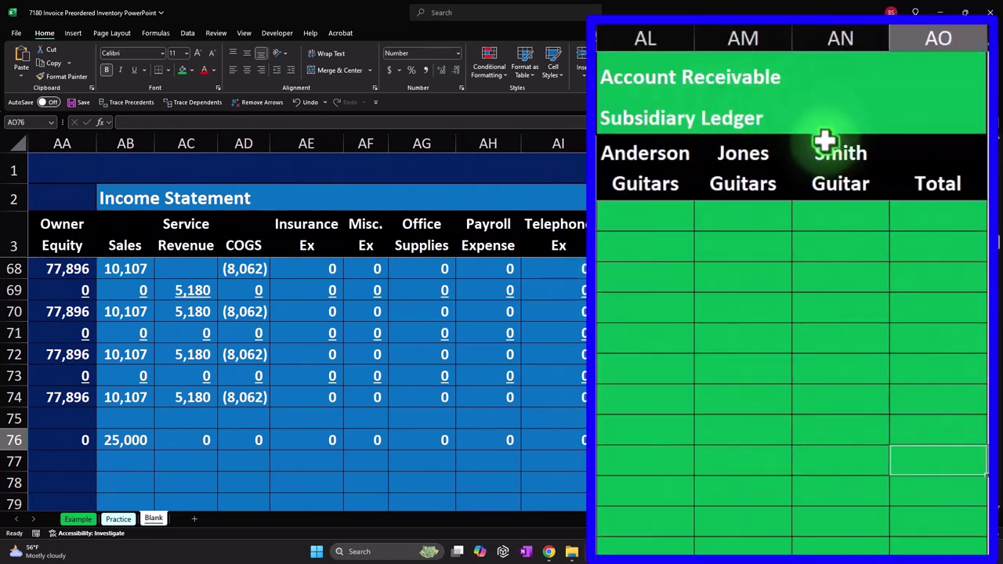
Select column AO, the Total column of the Account Receivable Subsidiary Ledger.
click(941, 36)
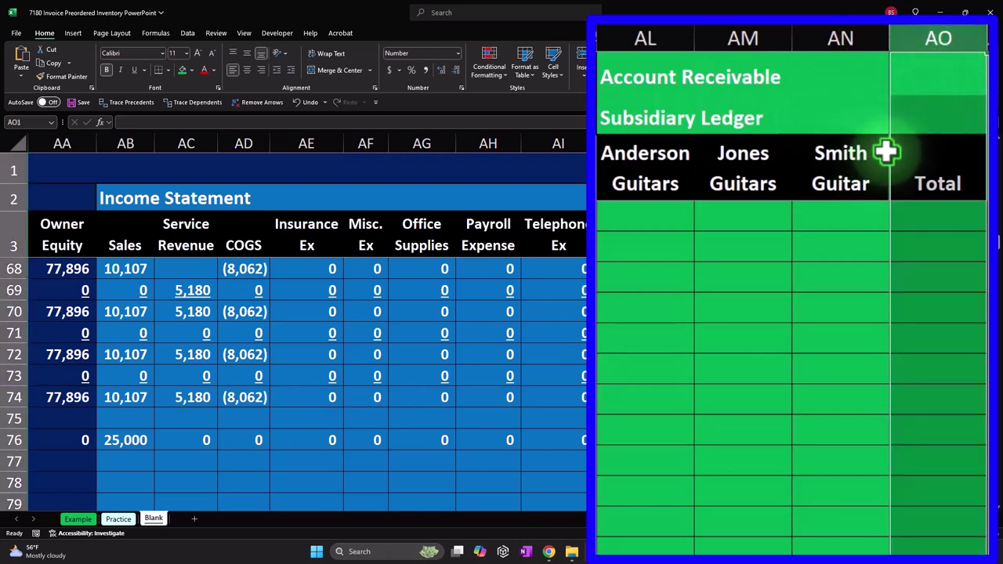
click(901, 198)
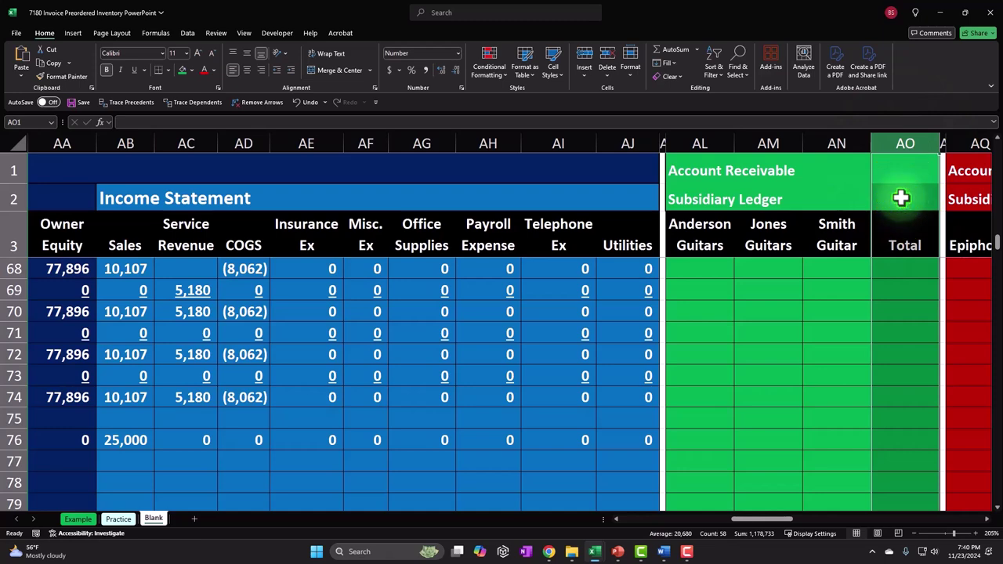
Insert a blank column AO before Total and title it 'Eric Music'.
right_click(901, 198)
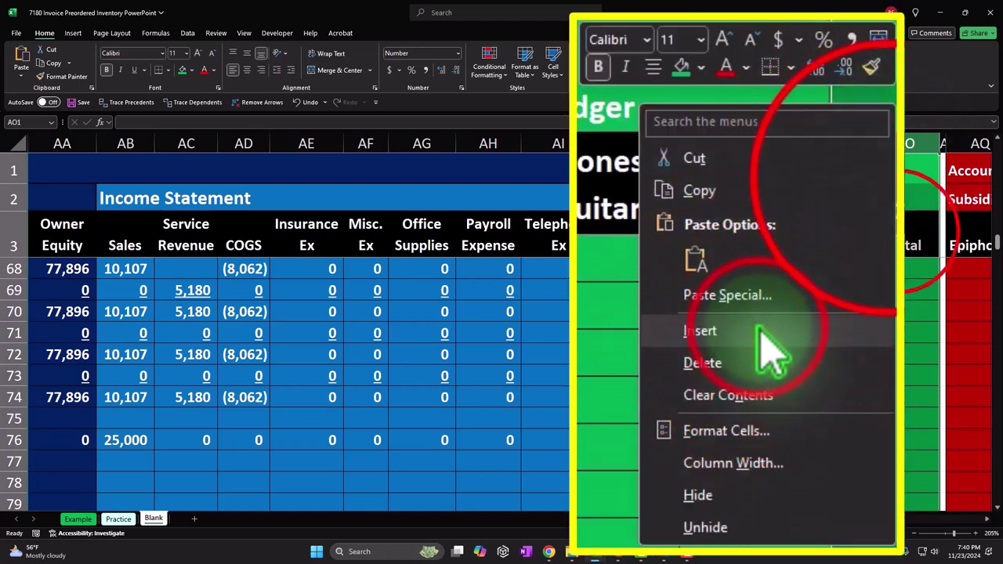
click(759, 329)
click(896, 232)
text(Eric Mu)
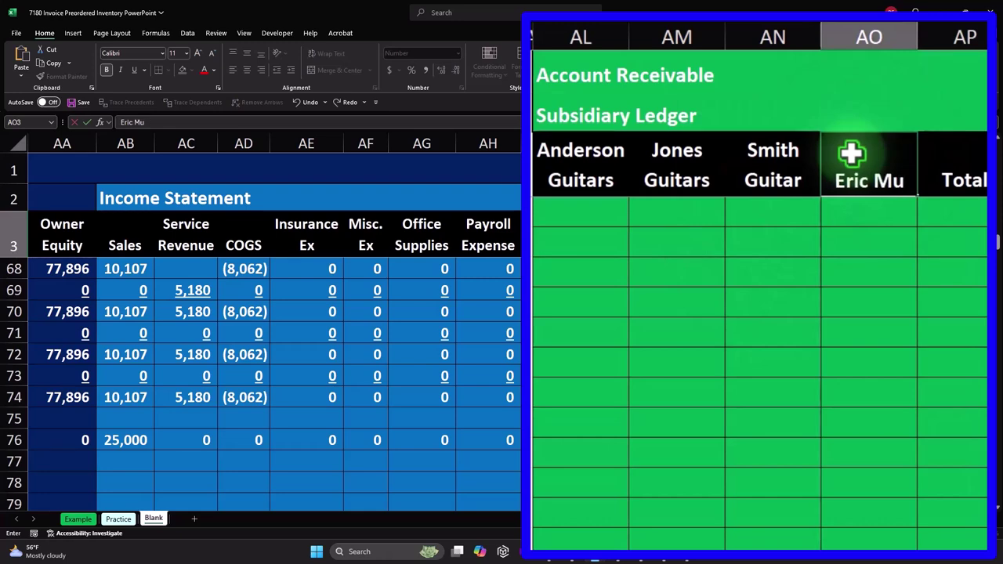
text(sic)
click(843, 337)
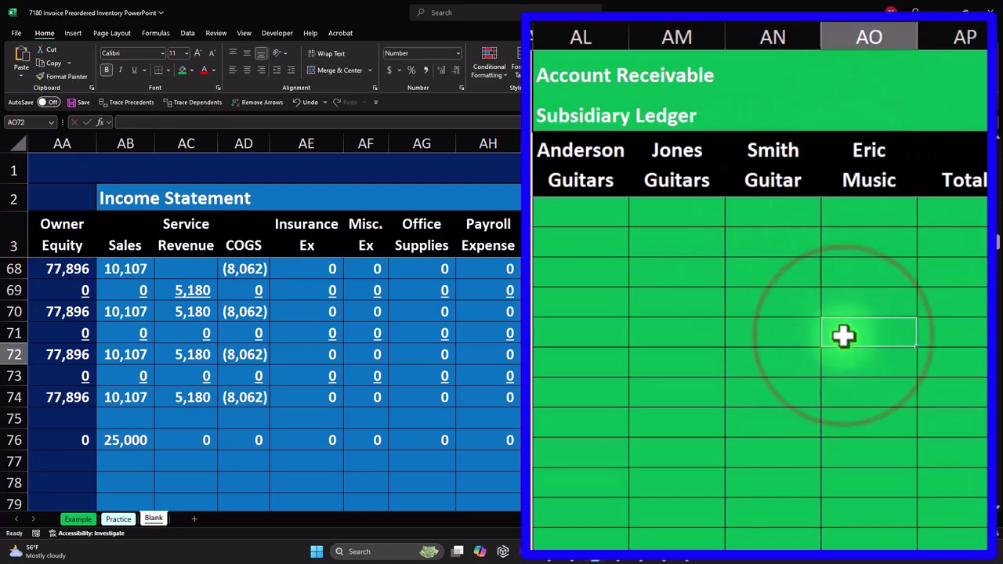
scroll(844, 337, down, 4)
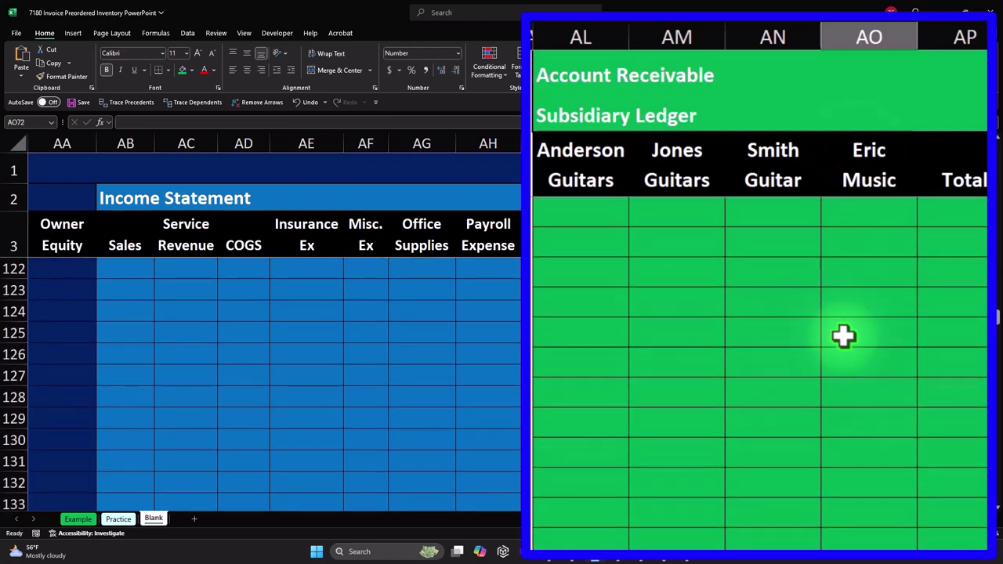
scroll(844, 337, up, 12)
click(844, 337)
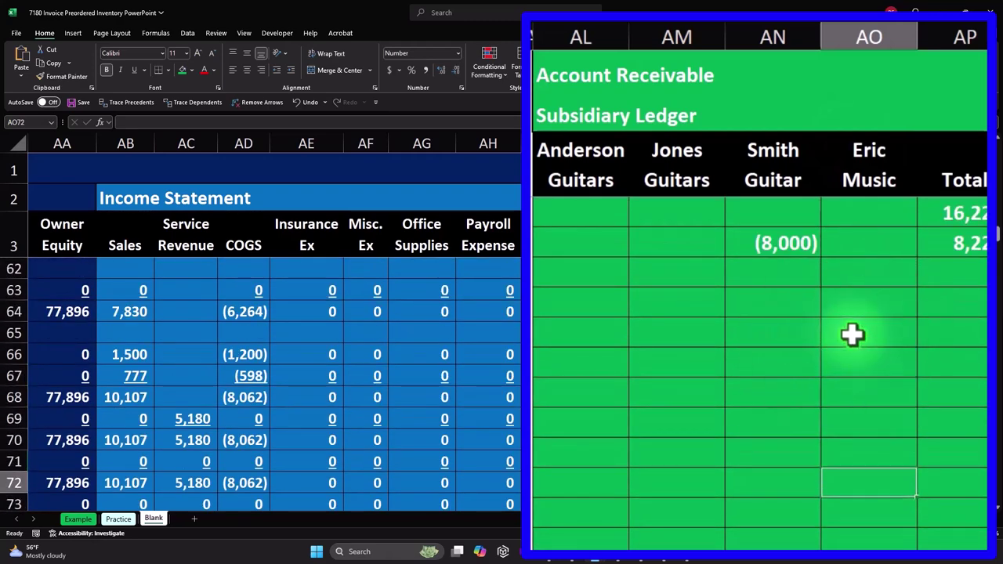
scroll(853, 335, down, 3)
click(852, 334)
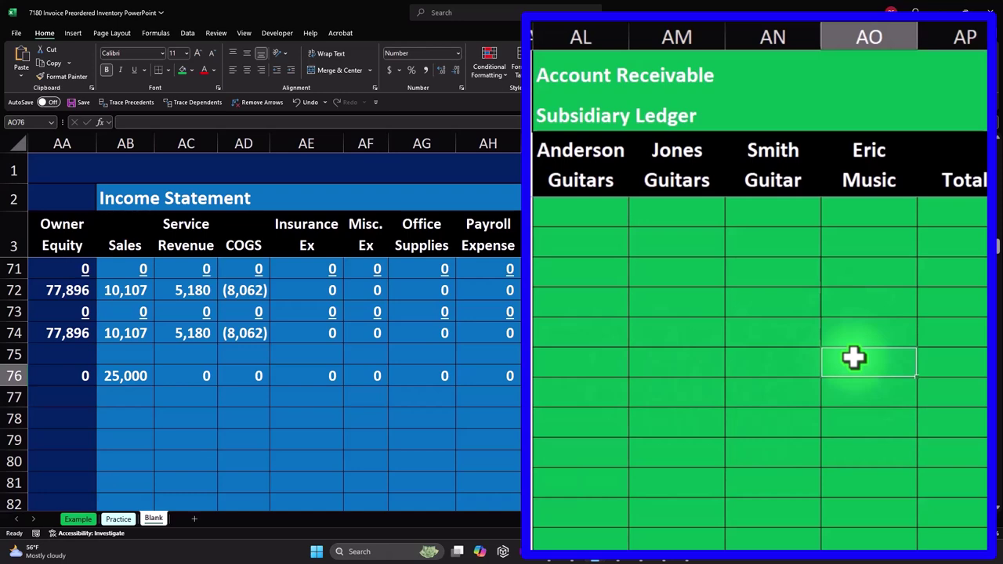
Link Eric Music's row 76 cell to the receivable amount with =N76, posting 26,250.
text(=)
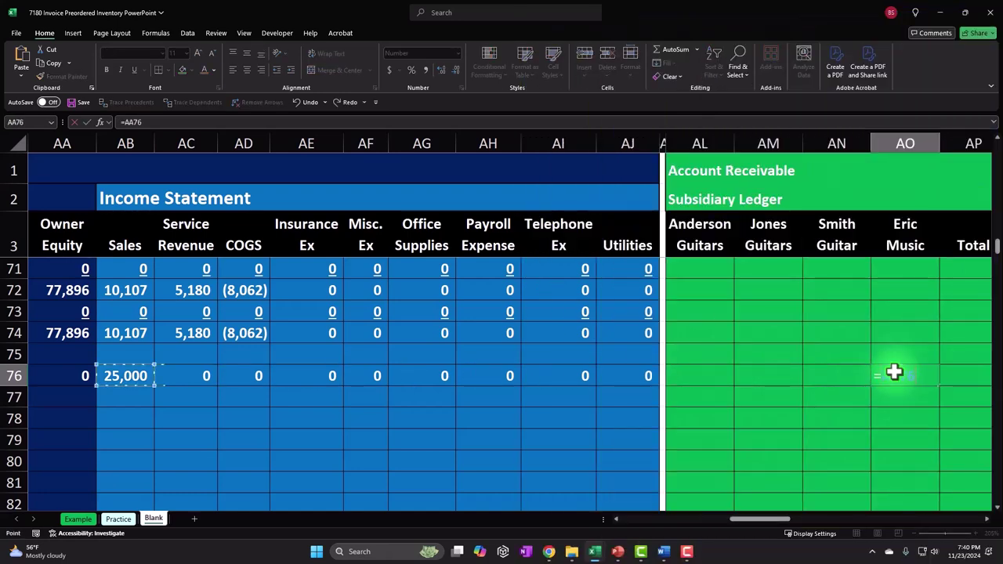
key(Left)
key(Left)
key(Left)
key(Left)
key(Left)
key(Left)
key(Left)
key(Left)
key(Left)
key(Left)
key(Left)
key(Left)
key(Left)
key(Left)
key(Left)
key(Left)
key(Left)
key(Left)
key(Left)
key(Left)
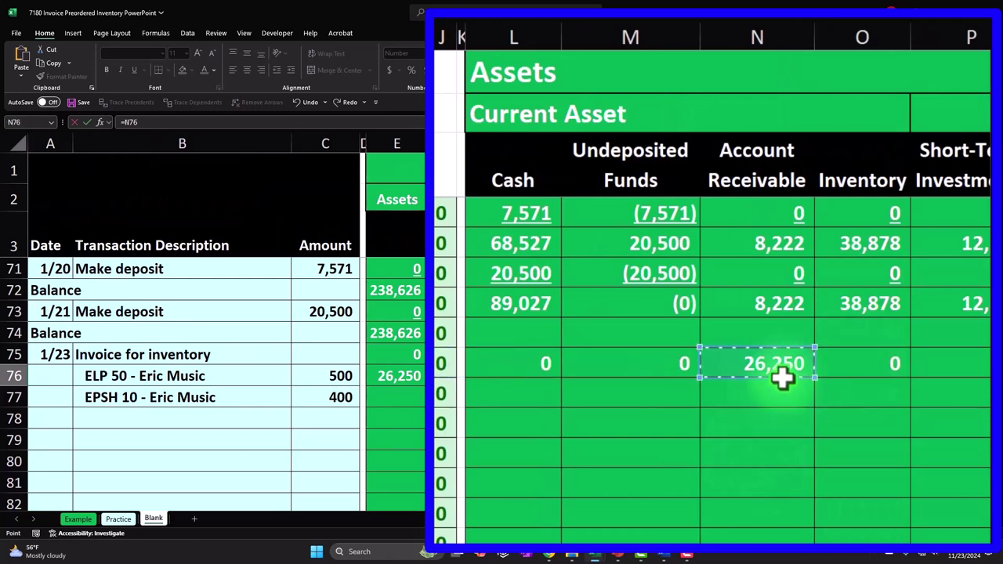
key(Return)
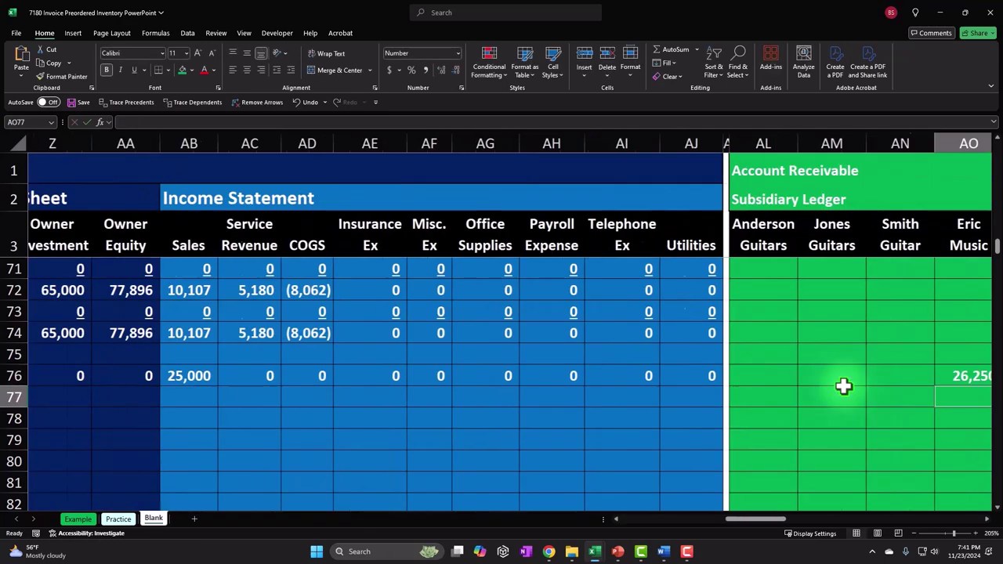
Change AP63 to =AP62+SUM(AL63:AO63) and fill it down to AP76, reaching 34,472.
key(Right)
key(Right)
key(Right)
scroll(831, 378, up, 3)
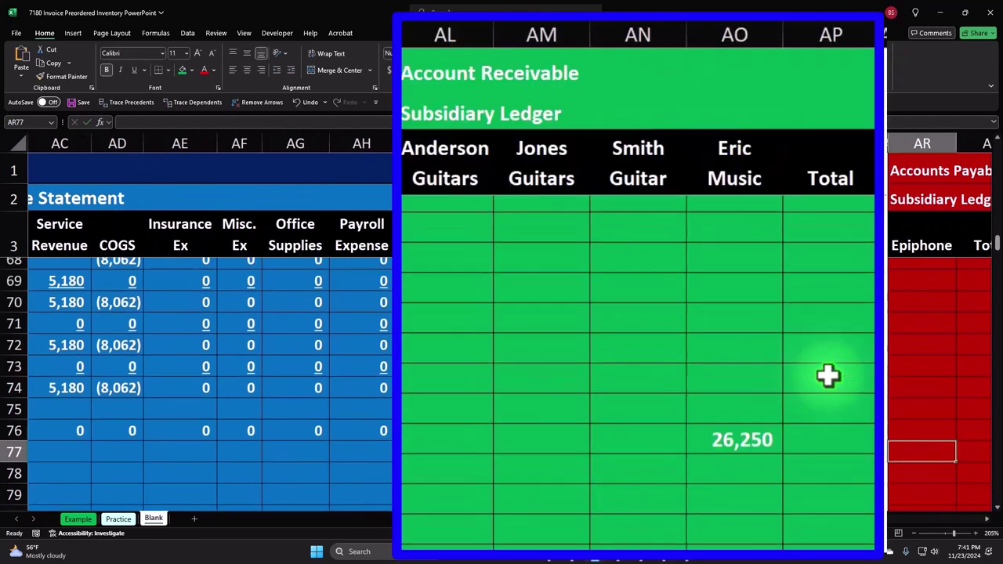
scroll(830, 376, up, 1)
click(829, 336)
double_click(847, 321)
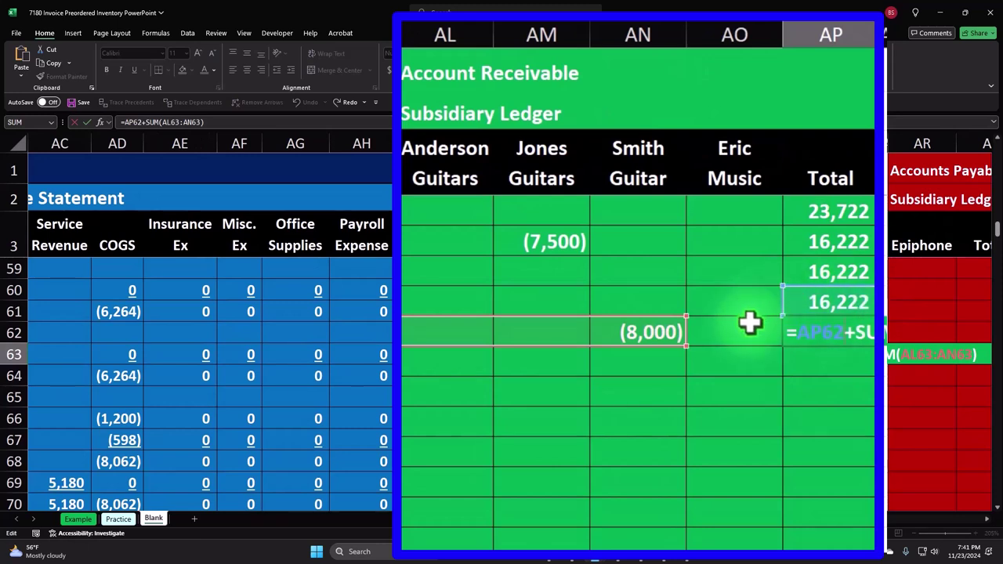
drag(688, 347, 745, 348)
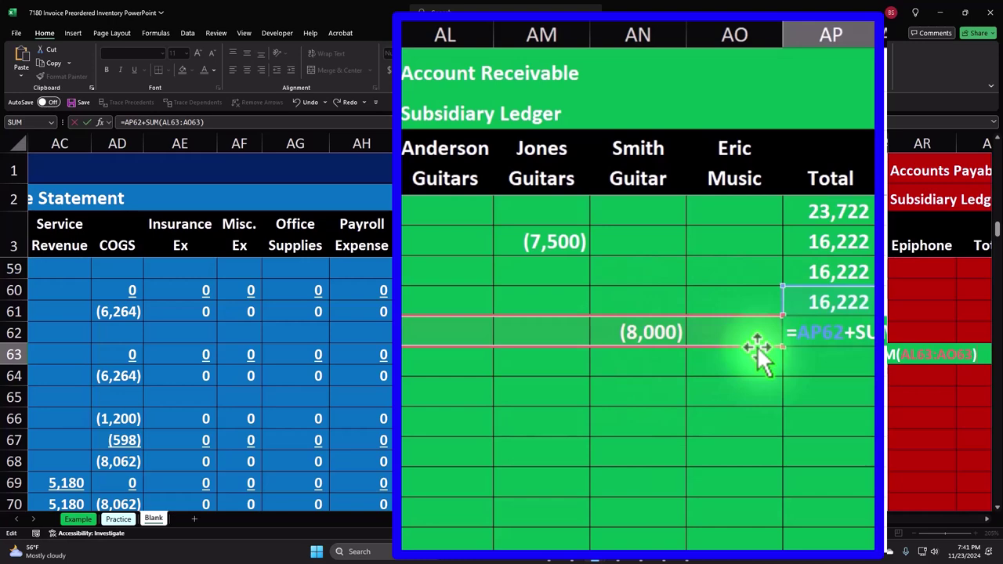
key(Return)
click(842, 335)
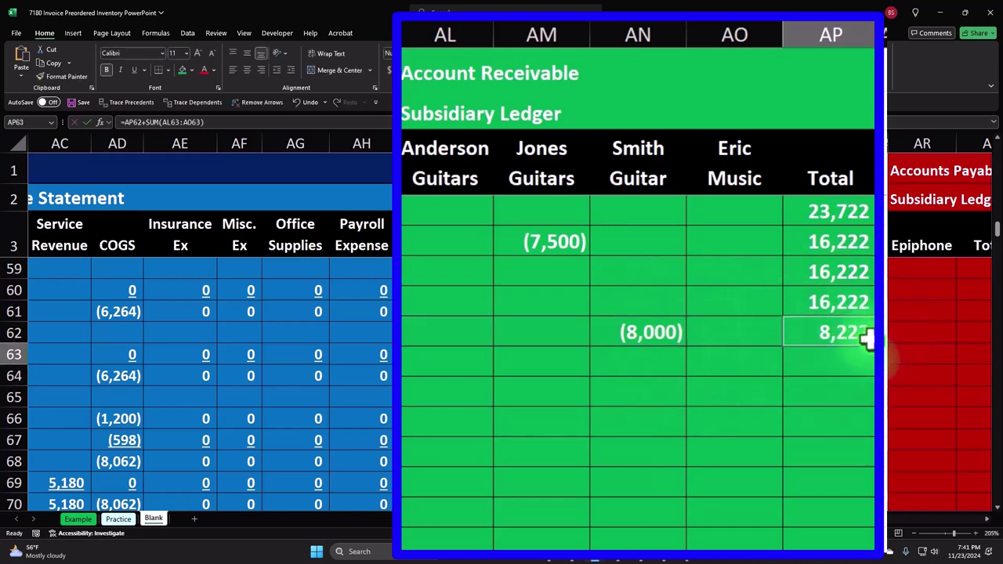
drag(870, 342, 843, 398)
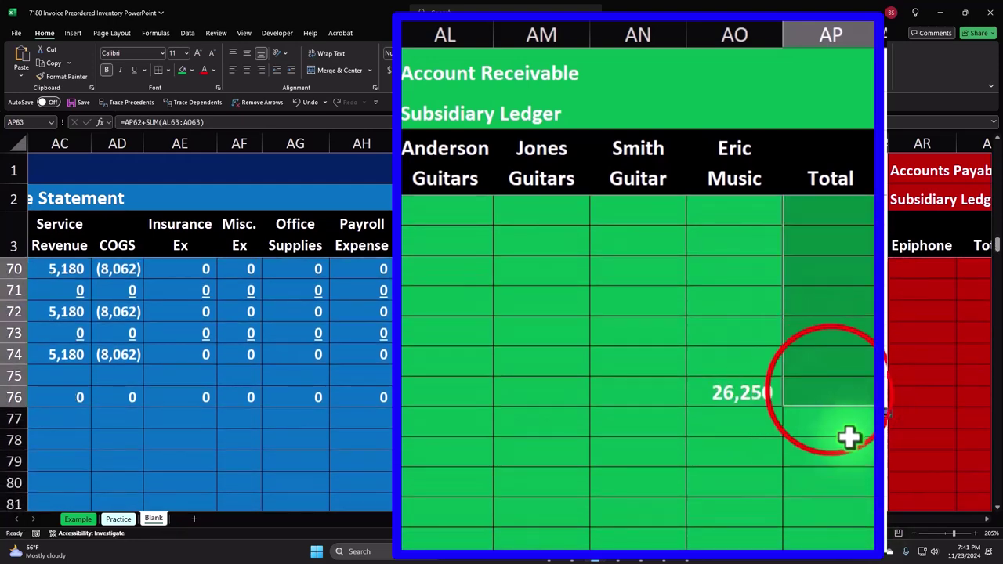
click(831, 392)
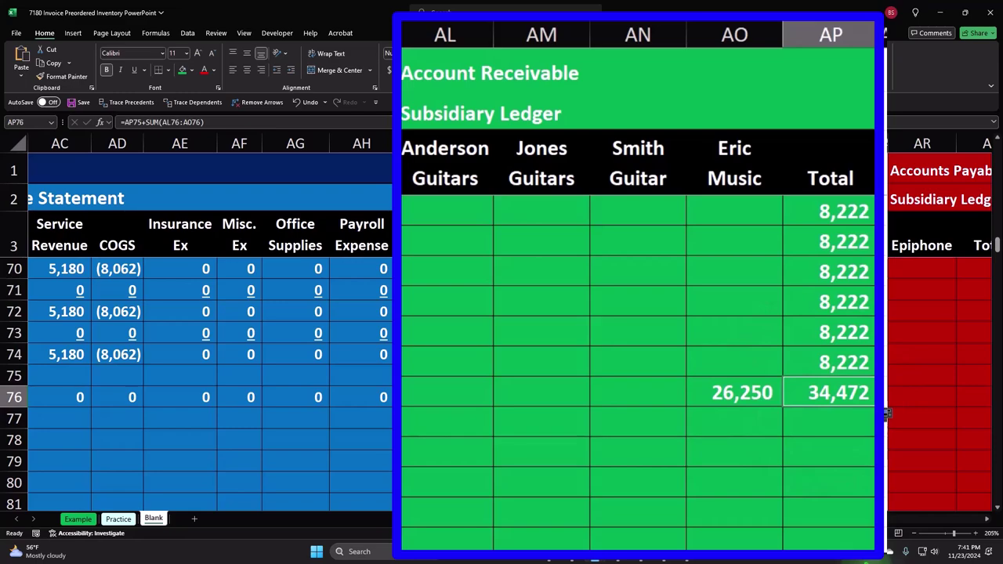
key(Left)
key(Left)
key(Left)
key(Left)
key(Left)
key(Left)
key(Left)
key(Left)
key(Left)
key(Left)
key(Left)
key(Left)
key(Left)
key(Left)
key(Left)
key(Left)
key(Left)
key(Left)
key(Left)
key(Left)
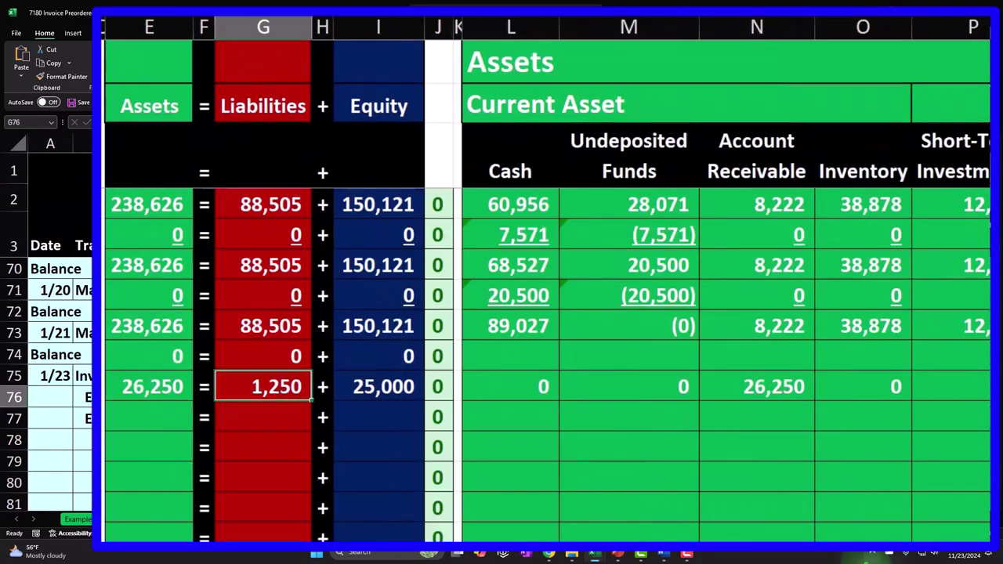
mouse_move(770, 327)
mouse_down()
mouse_move(763, 412)
mouse_move(765, 387)
mouse_up()
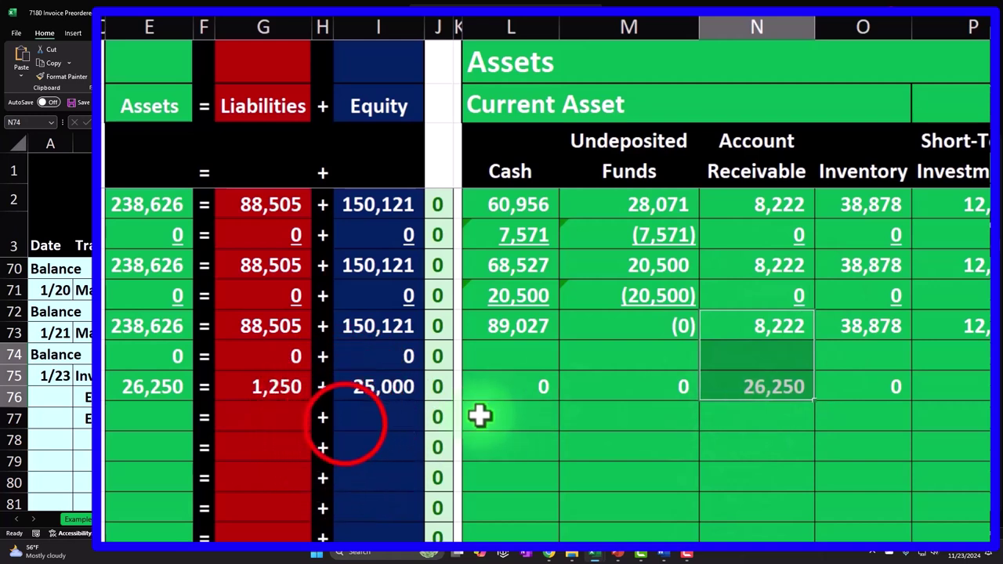
click(344, 423)
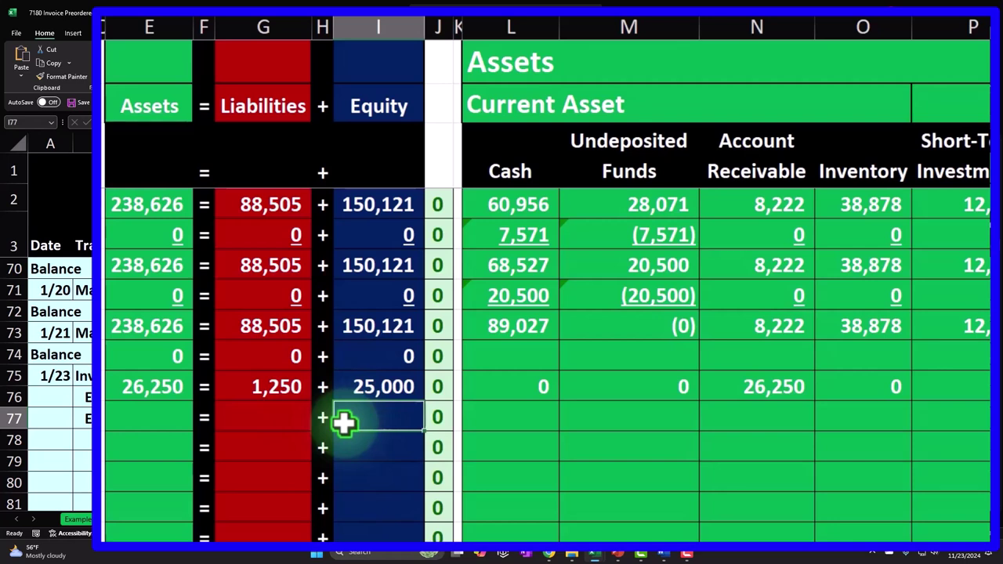
key(Left)
key(Left)
key(Left)
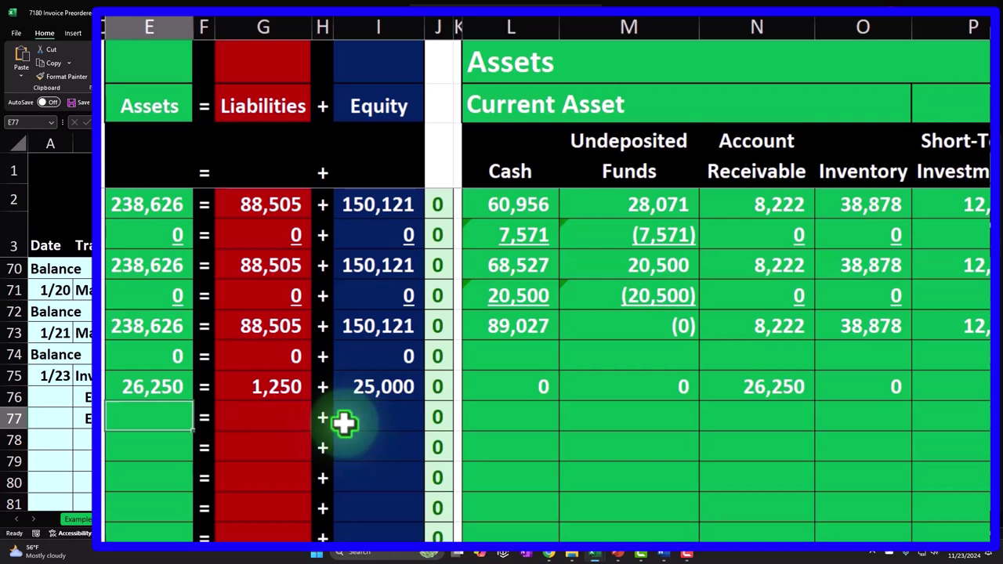
key(Right)
key(Right)
key(Right)
key(Right)
key(Right)
key(Right)
key(Right)
key(Right)
key(Right)
key(Right)
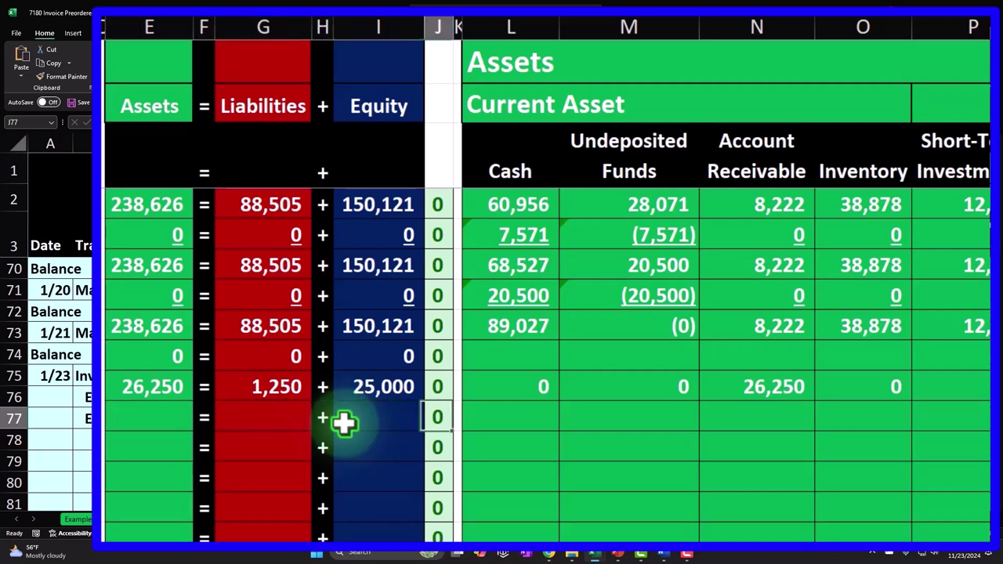
key(Left)
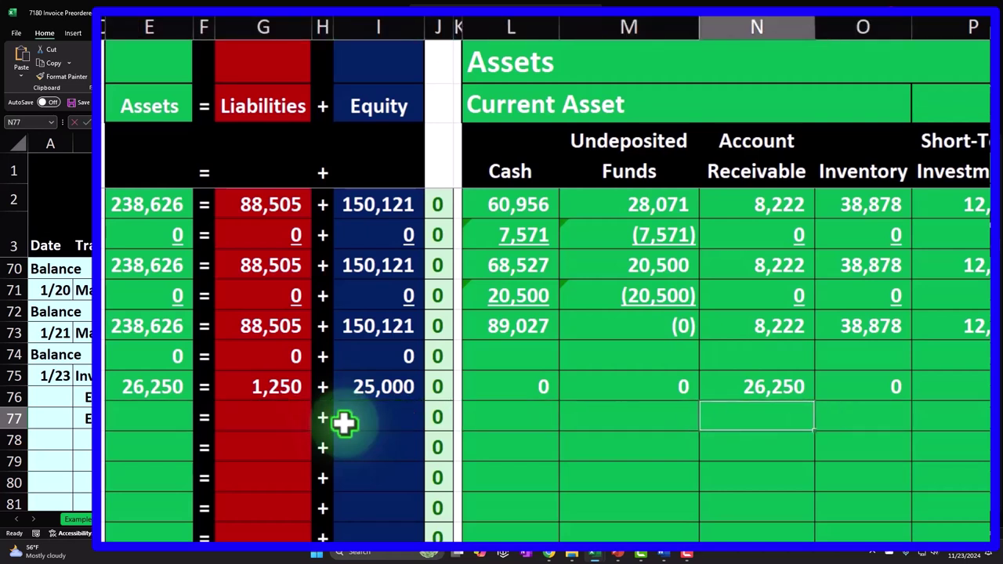
Enter the EPSH 4,200 receivable formula in N77 and the 4,000 sales formula in AB77.
key(Left)
key(Left)
key(Left)
key(Left)
key(Left)
key(Left)
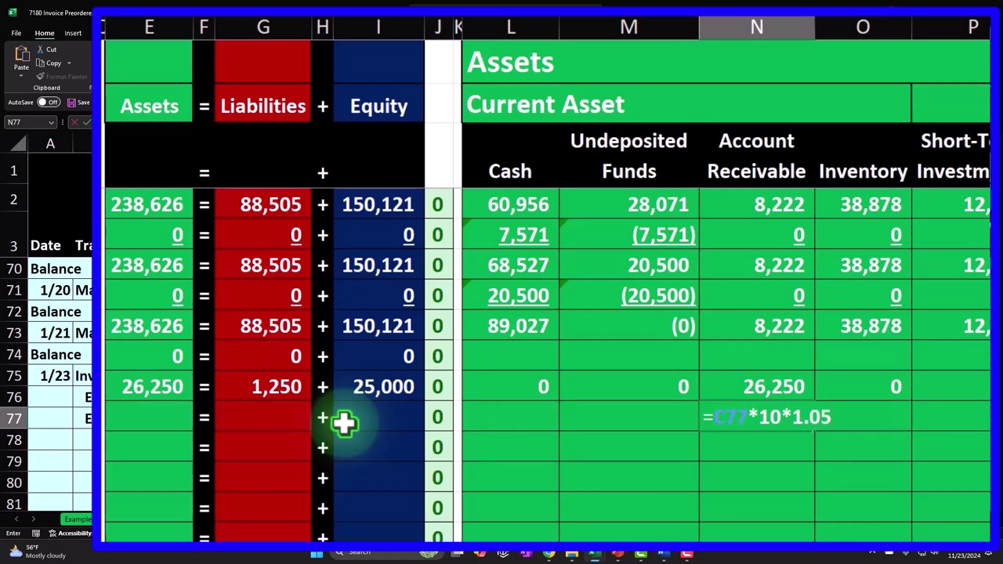
key(Return)
key(Up)
key(Right)
key(Right)
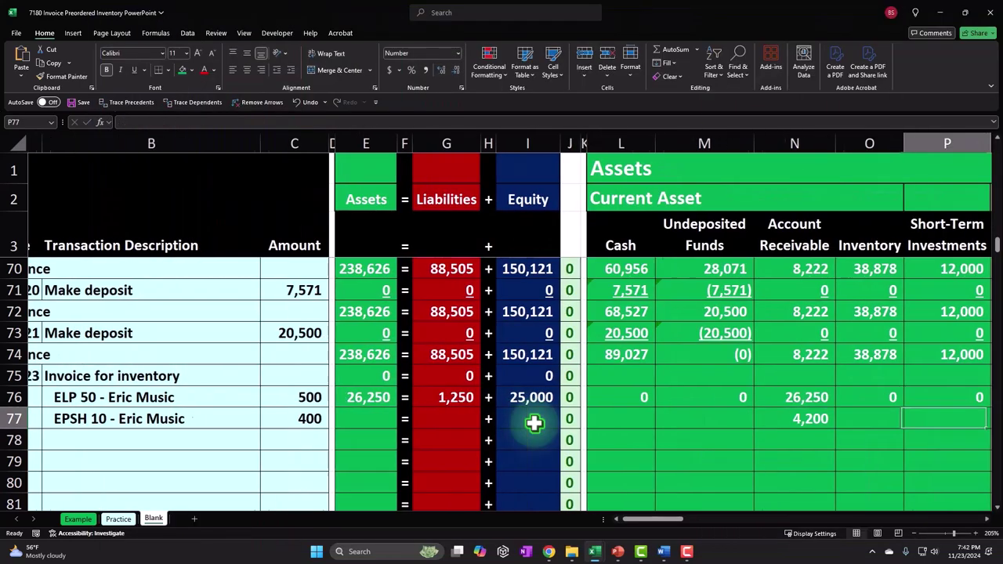
key(Right)
key(Right)
key(Right)
key(Right)
key(Right)
key(Right)
key(Right)
key(Right)
key(Right)
key(Right)
key(Right)
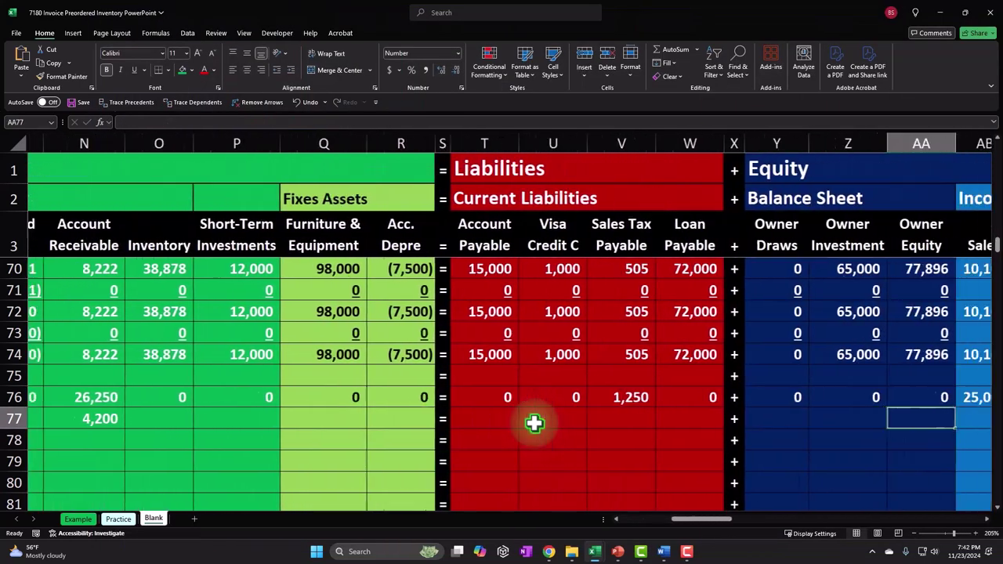
key(Right)
key(Right)
key(Right)
key(Right)
key(Right)
key(Left)
key(Left)
key(Left)
key(Left)
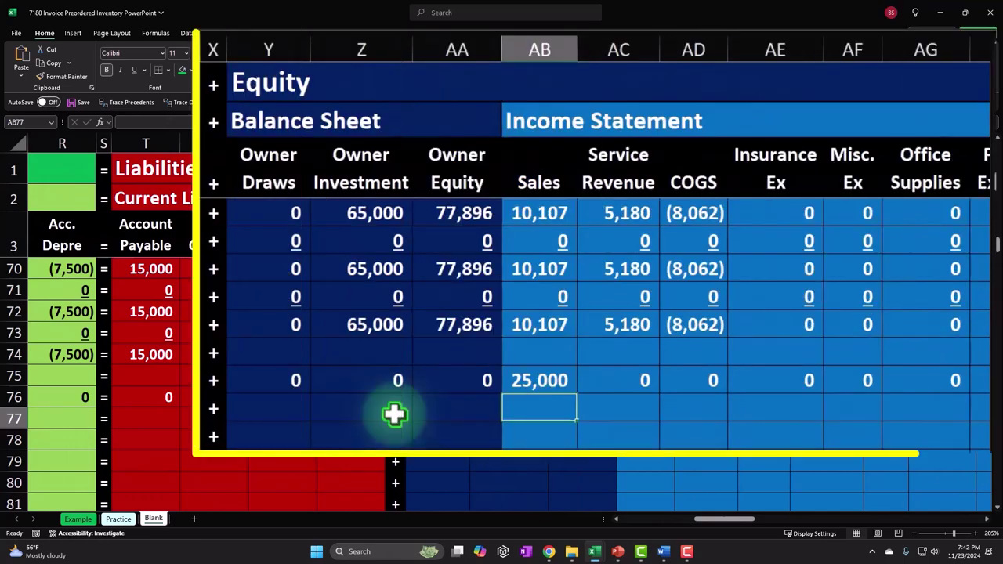
text(=)
key(Left)
key(Left)
key(Left)
key(Left)
key(Left)
key(Left)
key(Left)
key(Left)
key(Left)
key(Left)
key(Left)
key(Left)
key(Left)
key(Left)
key(Left)
key(Left)
key(Left)
key(Left)
key(Left)
key(Left)
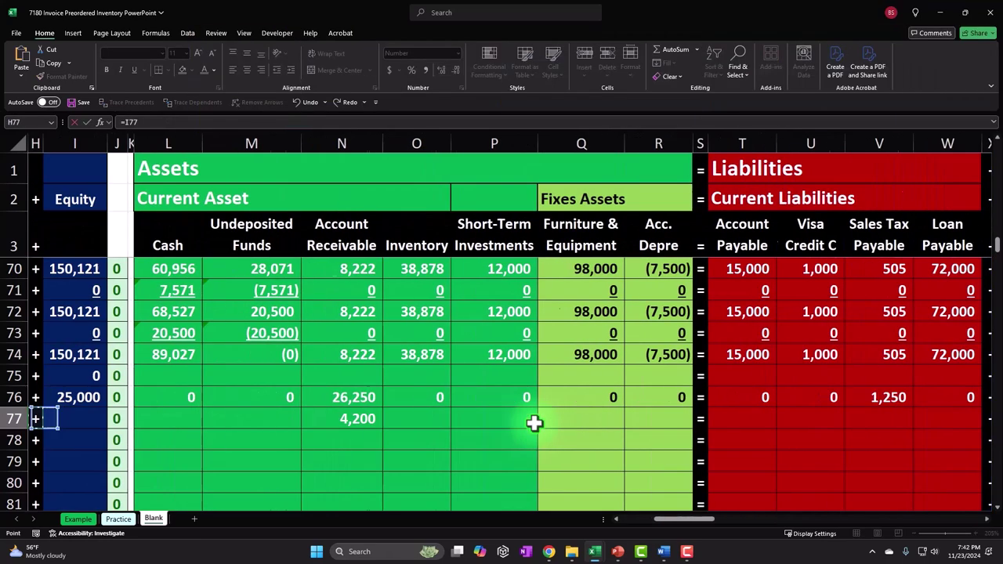
key(Left)
key(Left)
key(Left)
key(Left)
key(Left)
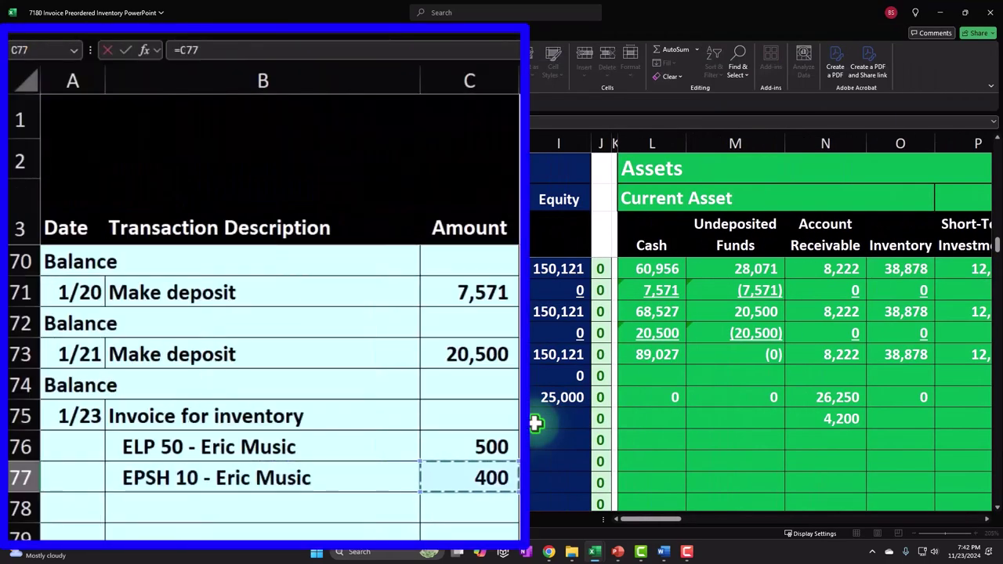
text(10)
key(Return)
key(Right)
key(Right)
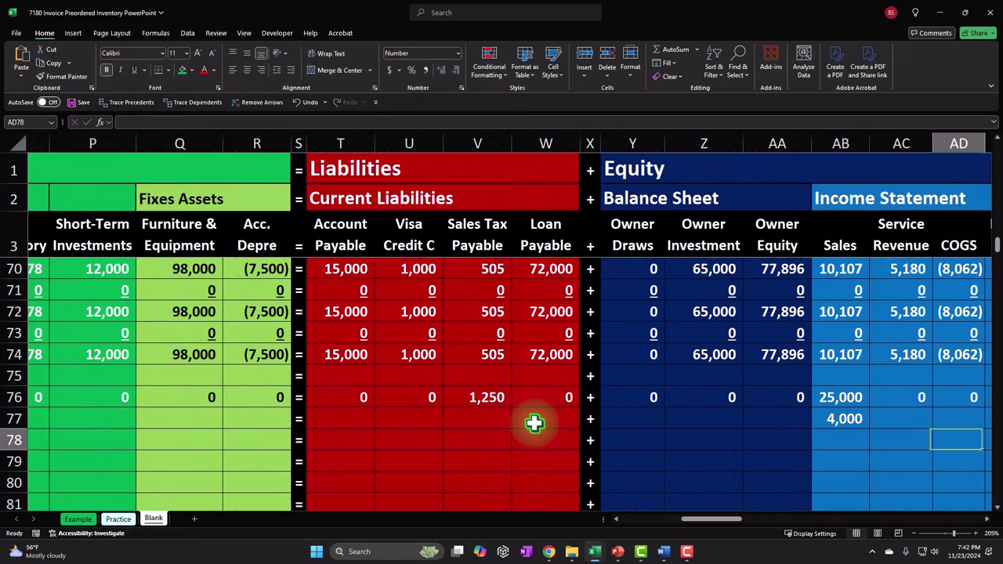
double_click(823, 421)
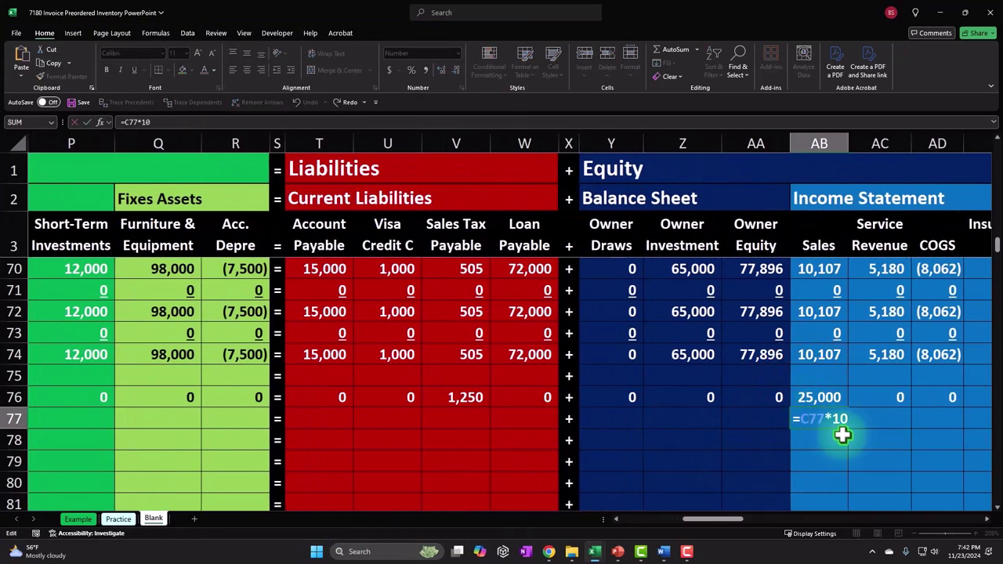
key(Escape)
Enter the sales tax payable formula =C77*10*0.05 in V77, giving 200.
key(Left)
key(Left)
key(Left)
key(Left)
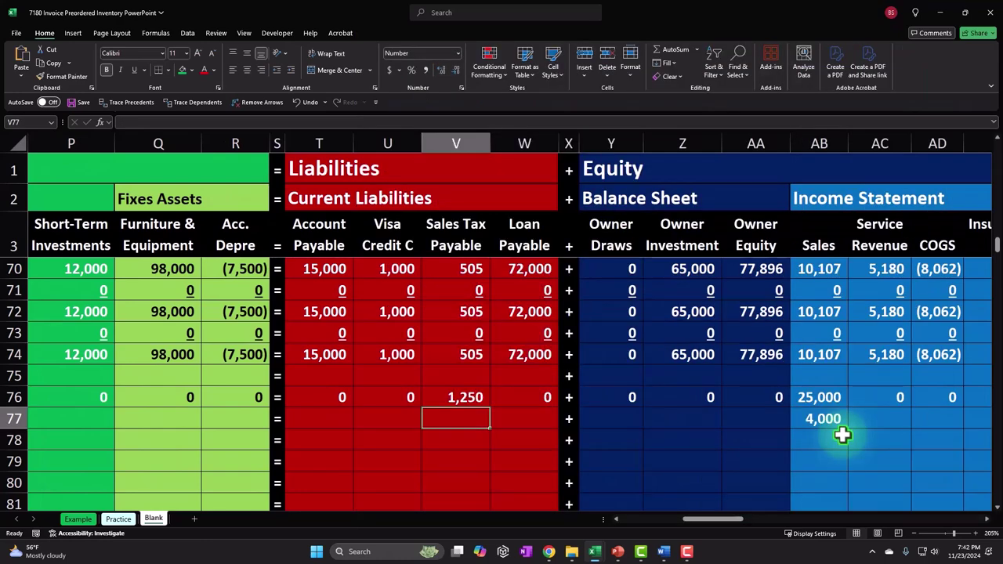
key(Home)
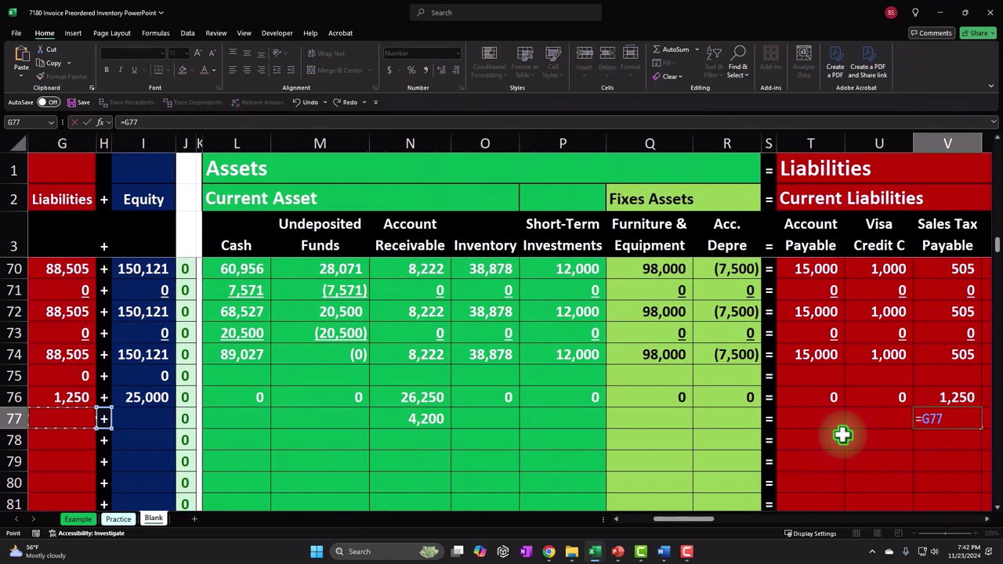
key(Right)
key(Right)
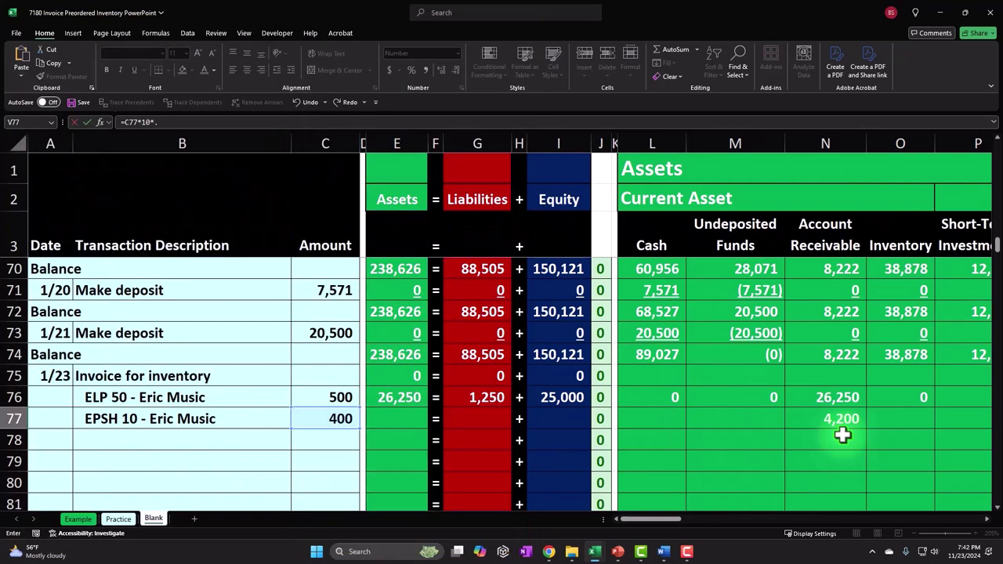
key(Return)
click(841, 433)
click(794, 426)
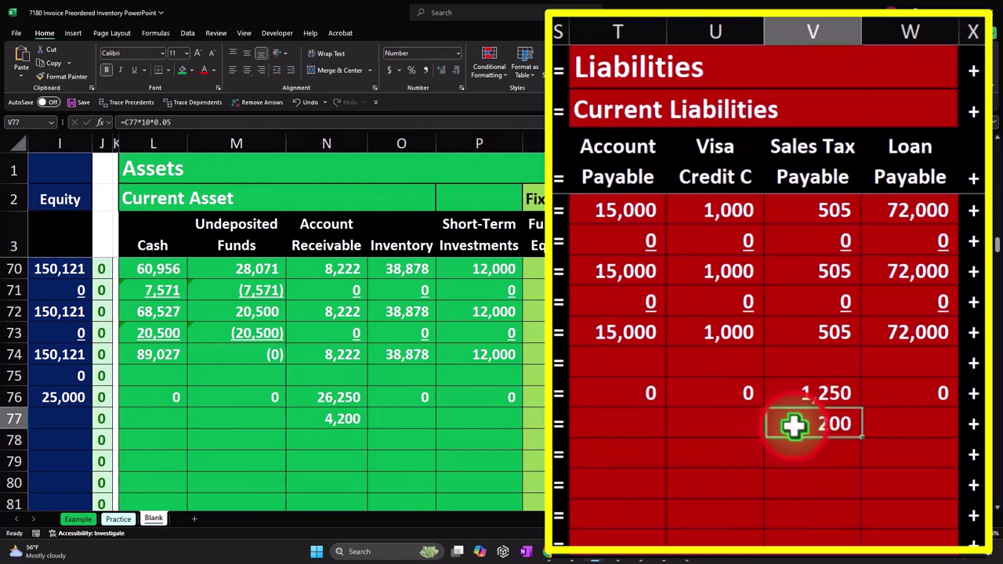
key(F2)
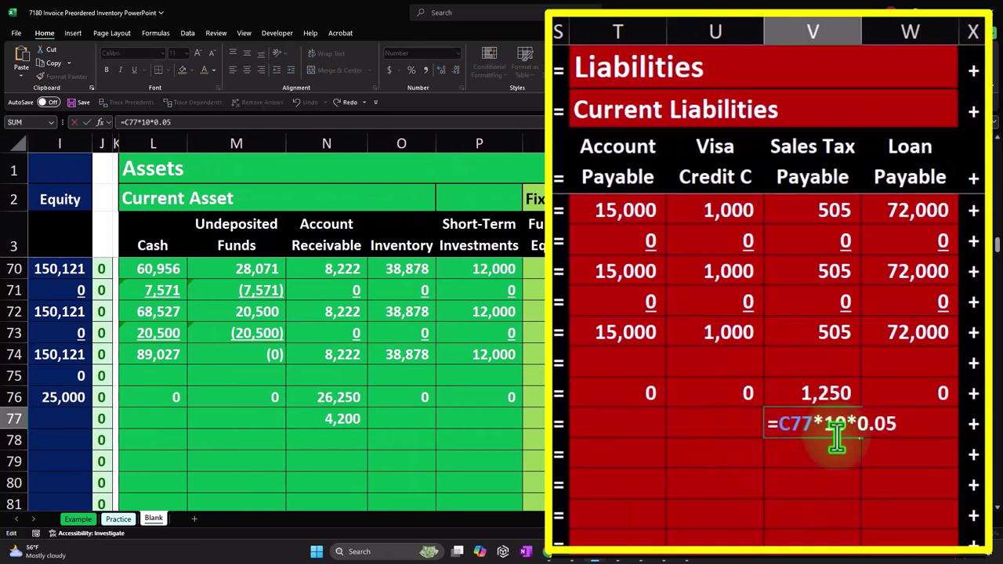
key(Return)
key(Up)
key(Right)
key(Right)
key(Right)
key(Right)
key(Right)
key(Right)
key(Right)
key(Right)
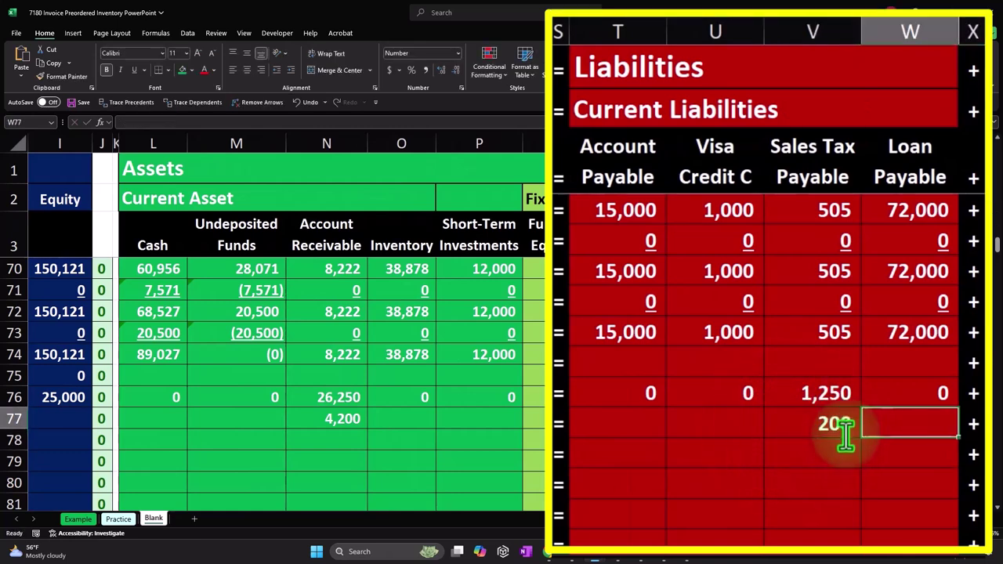
key(Left)
key(Left)
key(Left)
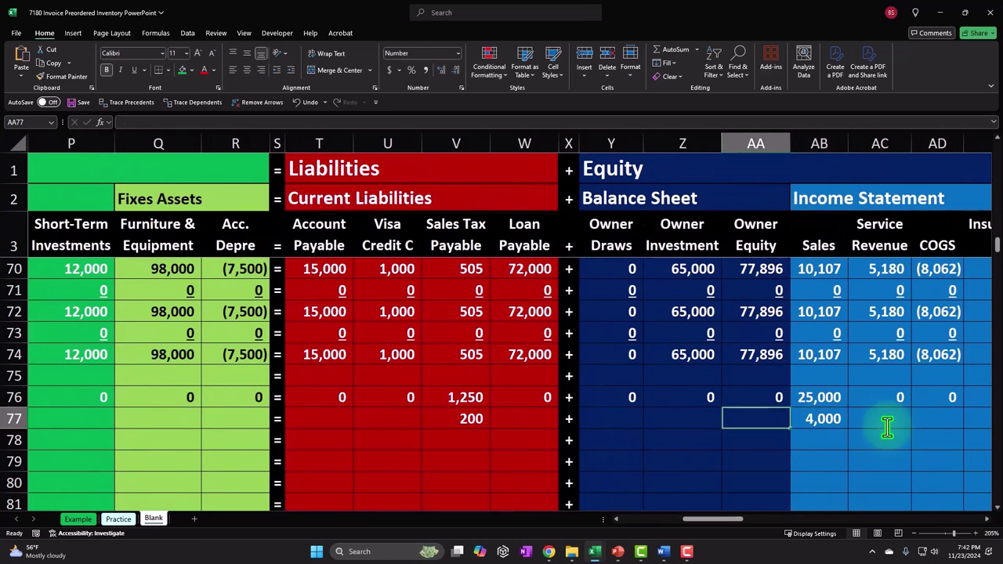
key(Left)
key(Left)
key(Left)
key(Left)
key(Left)
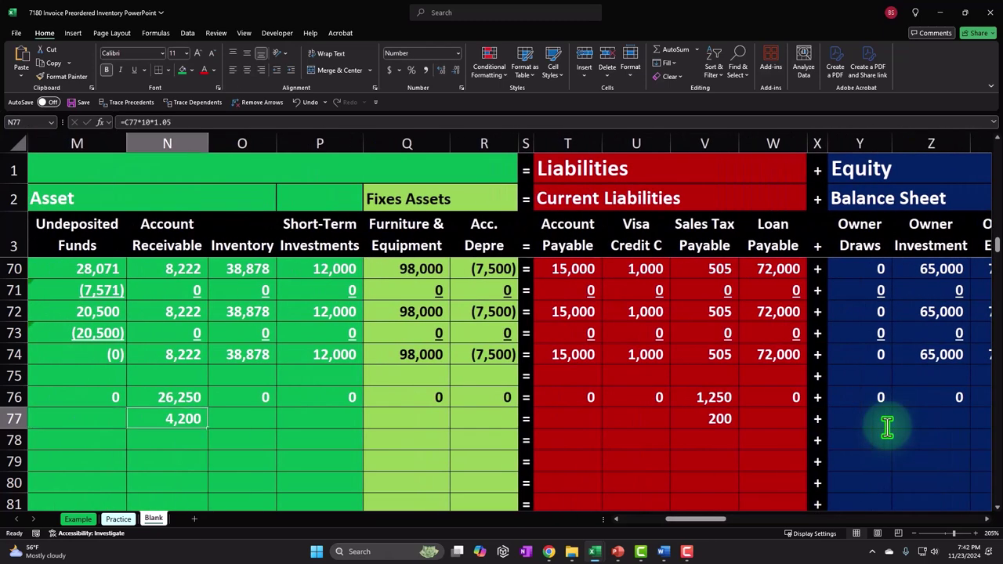
key(Left)
key(Left)
key(Left)
key(Left)
key(Left)
key(Left)
key(Left)
key(Left)
key(Left)
key(Left)
key(Left)
key(Left)
key(Left)
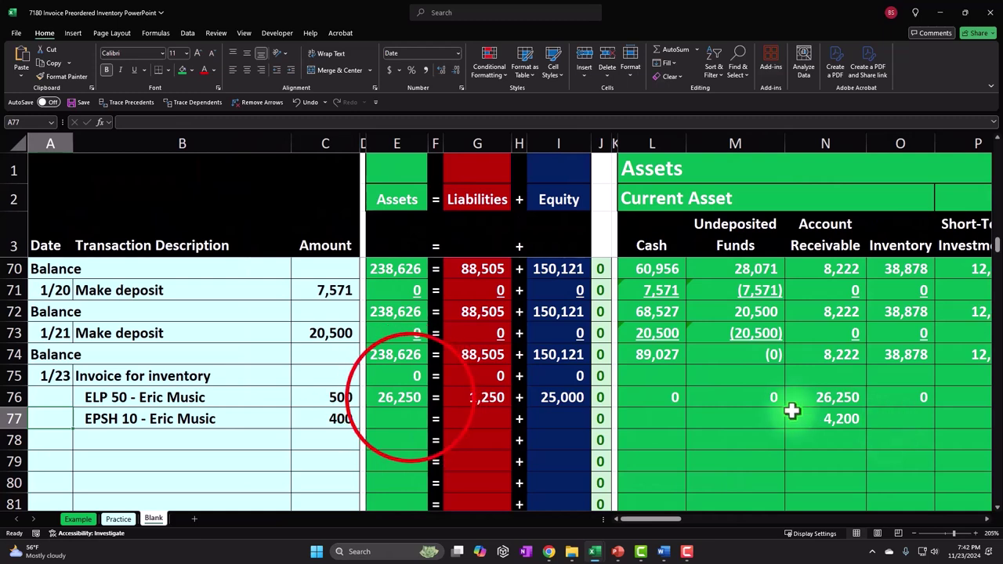
Copy the row 76 equation total formula down to row 77.
click(422, 398)
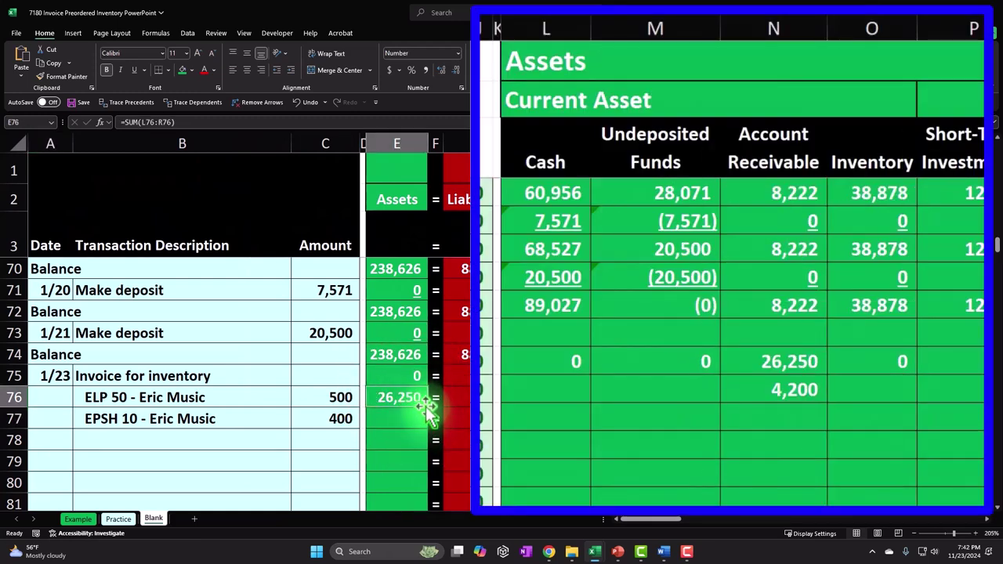
drag(425, 402, 425, 418)
click(460, 396)
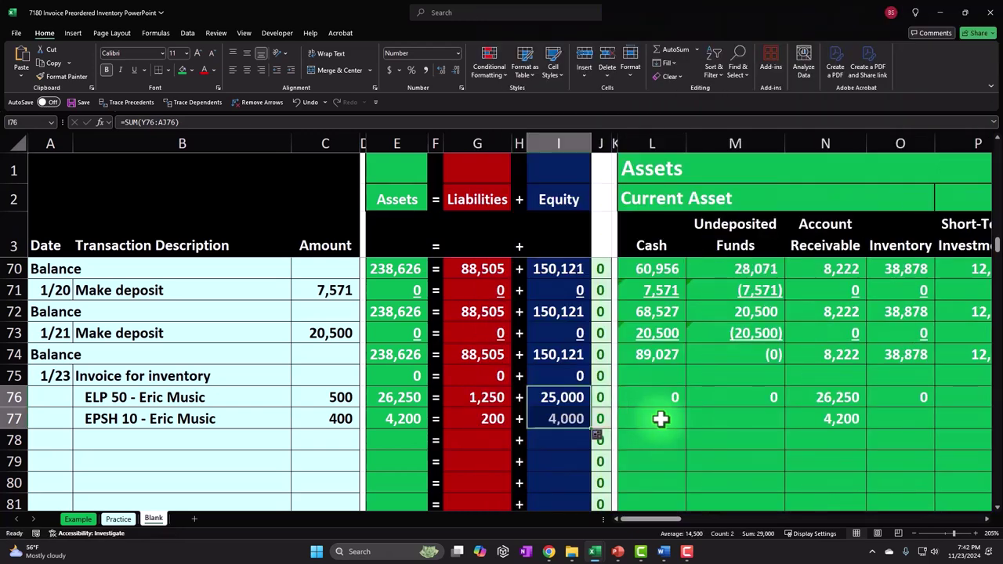
Fill row 77's unused columns with 0, keeping the 200 tax and 4,000 sales.
click(661, 416)
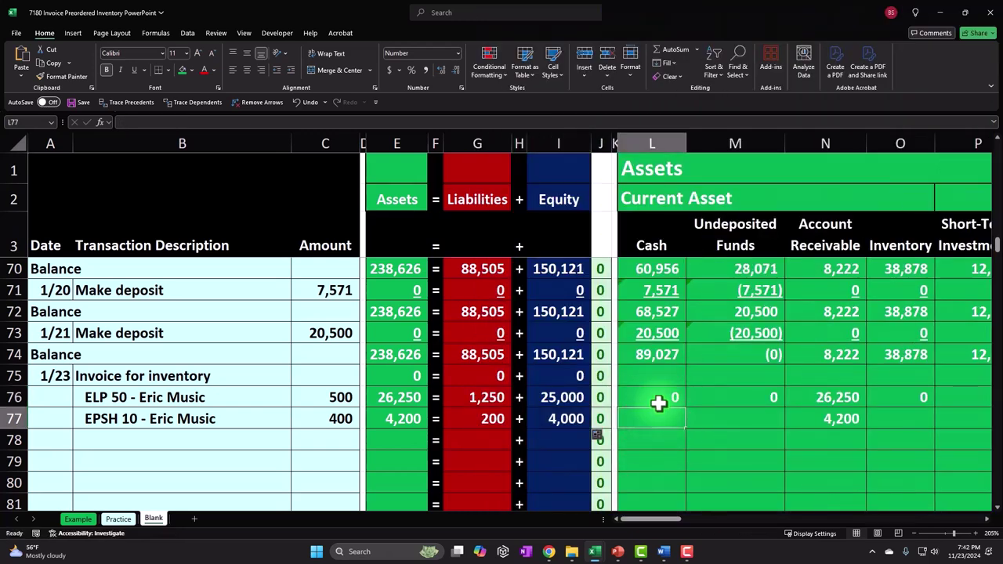
key(Tab)
text(0)
key(Tab)
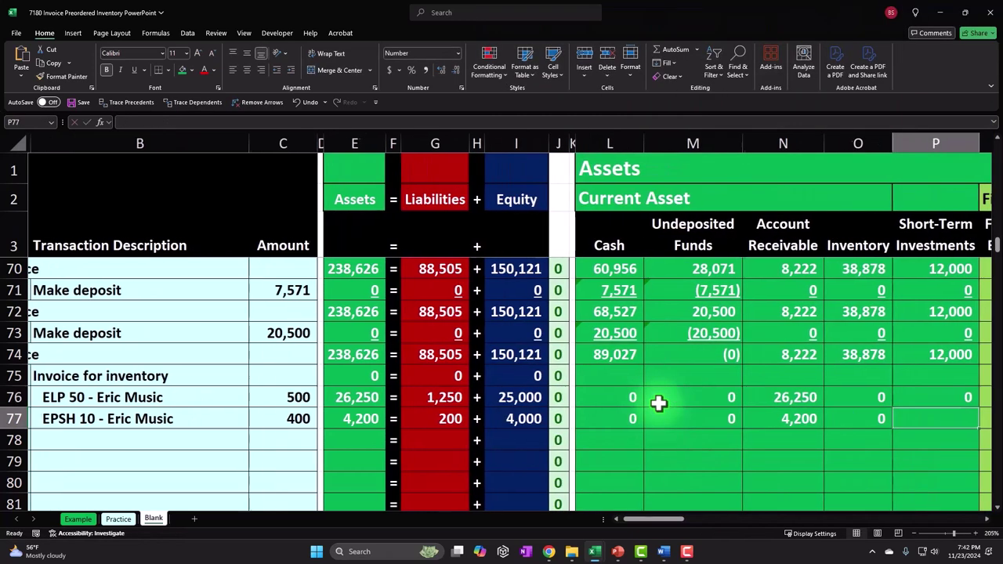
text(0)
key(Tab)
text(0)
key(Tab)
text(0)
key(Tab)
key(Tab)
text(0)
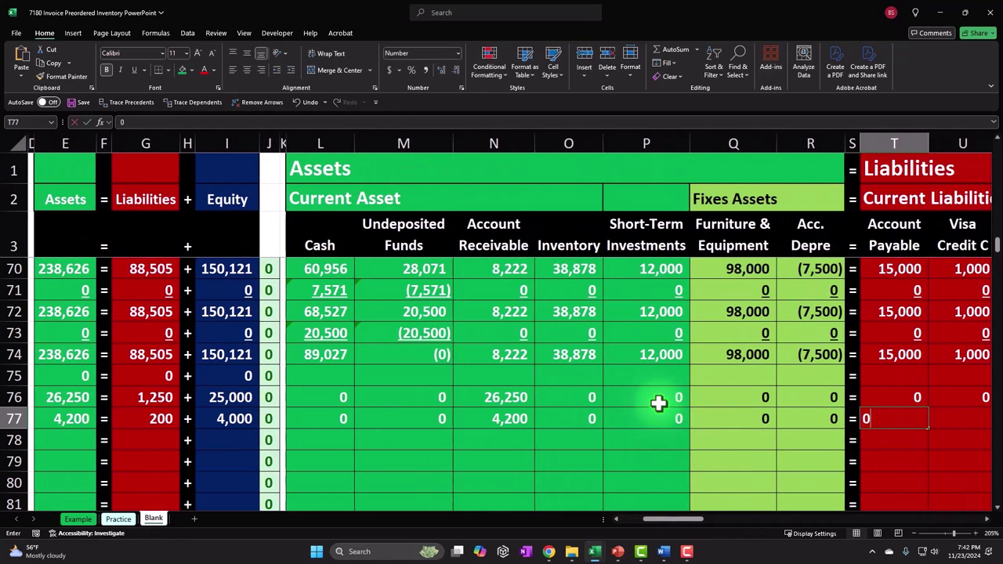
key(Tab)
text(0)
key(Tab)
text(200)
key(Tab)
text(0)
key(Tab)
key(Tab)
key(Tab)
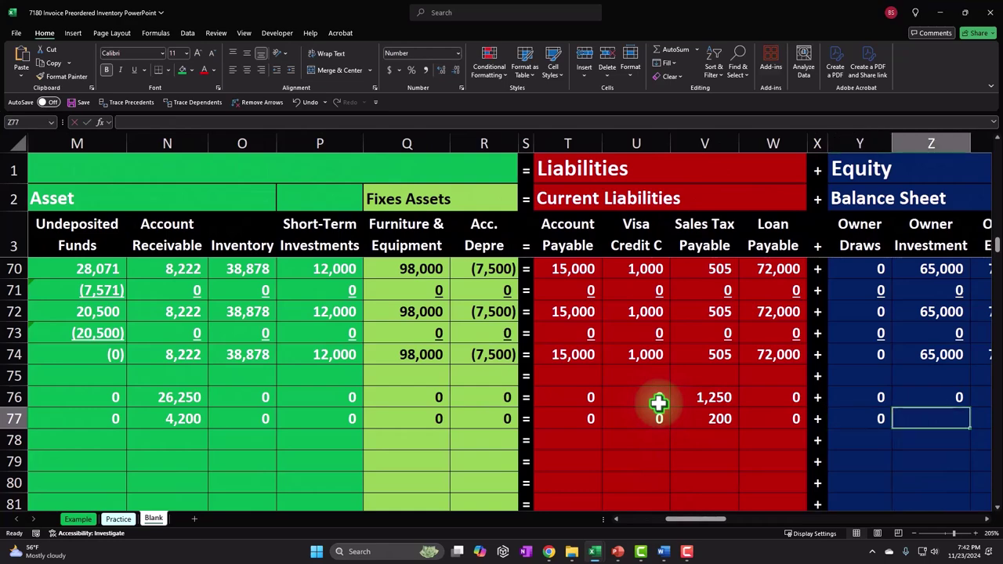
text(0)
key(Tab)
key(Tab)
text(4000)
key(Tab)
text(0)
key(Tab)
text(0)
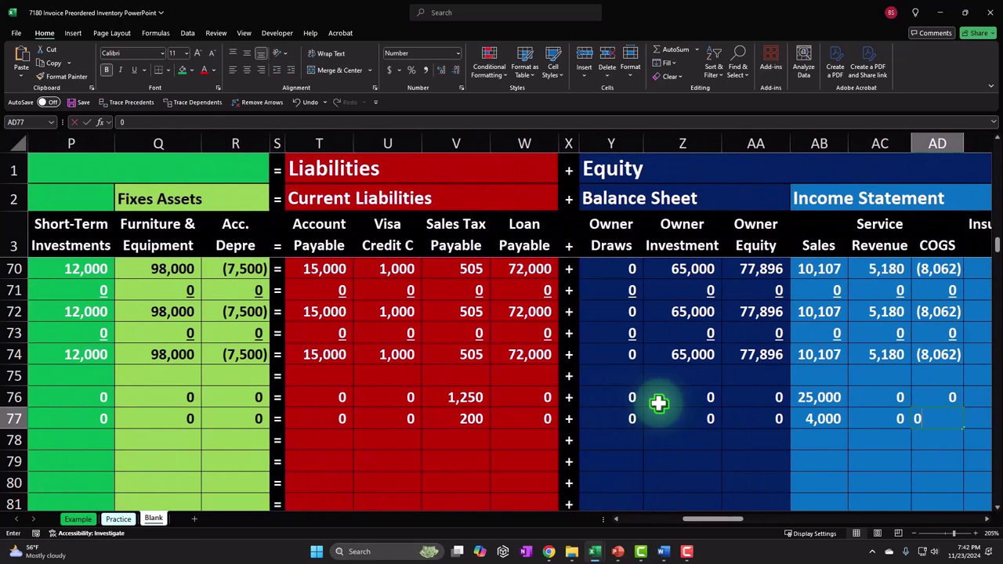
text(	0	0	0	0	0	)
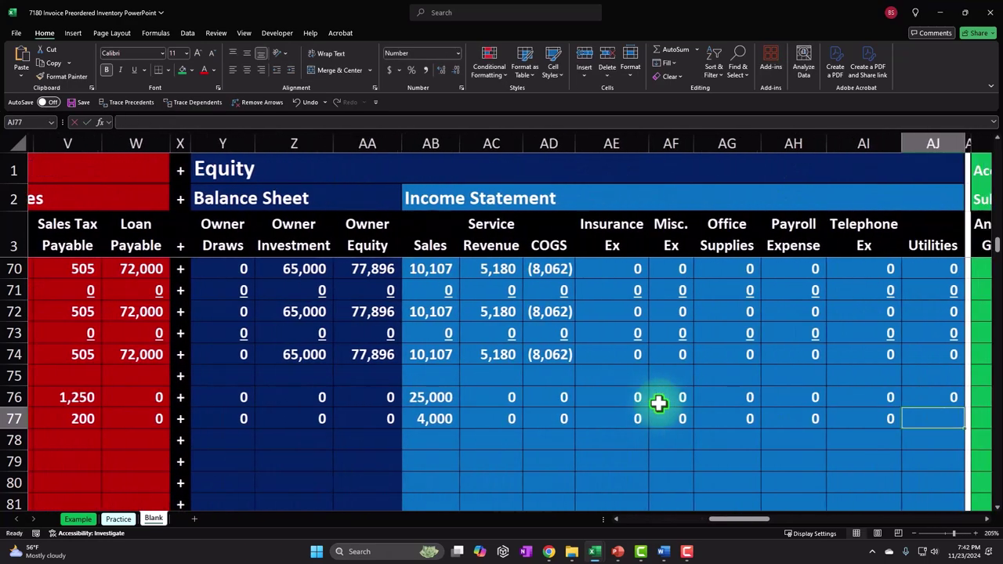
text(0)
key(Tab)
key(Tab)
key(Tab)
key(Tab)
key(Tab)
key(Tab)
key(Tab)
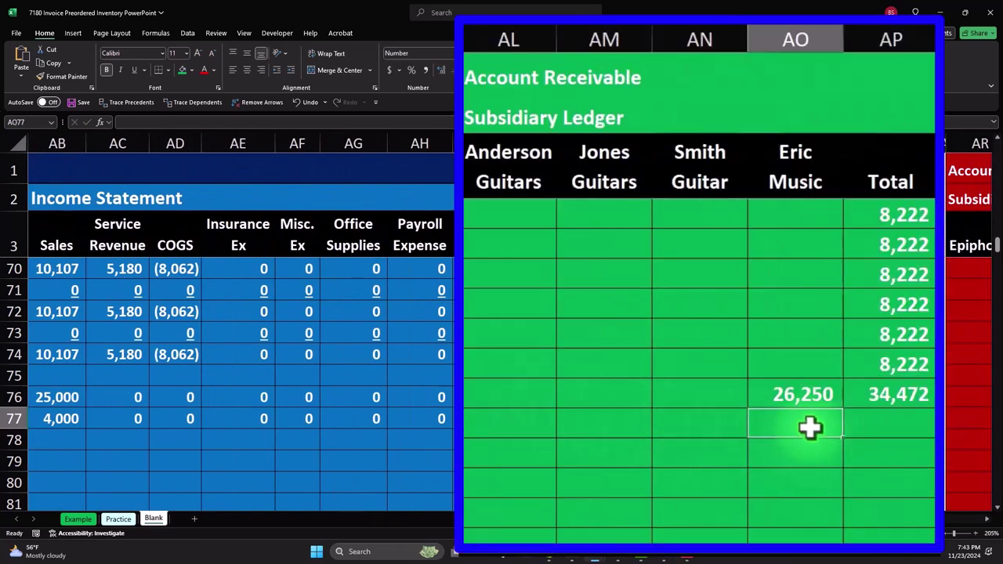
Post =N77 (4,200) under Eric Music and fill the ledger total down to 38,672.
text(=)
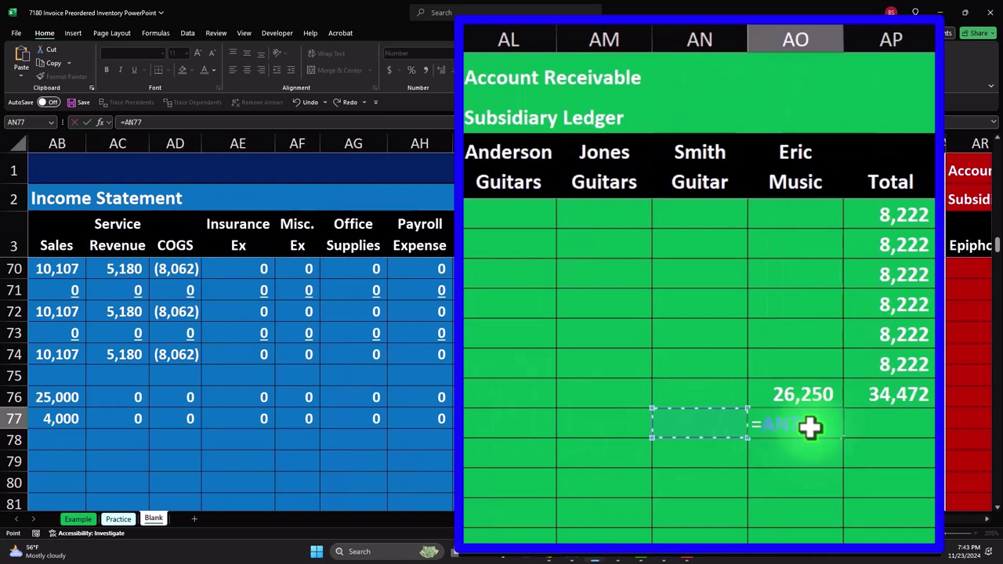
key(Left)
key(Left)
key(Left)
key(Left)
key(Left)
key(Left)
key(Left)
key(Left)
key(Left)
key(Left)
key(Left)
key(Left)
key(Left)
key(Left)
key(Left)
key(Left)
key(Left)
key(Left)
key(Left)
key(Left)
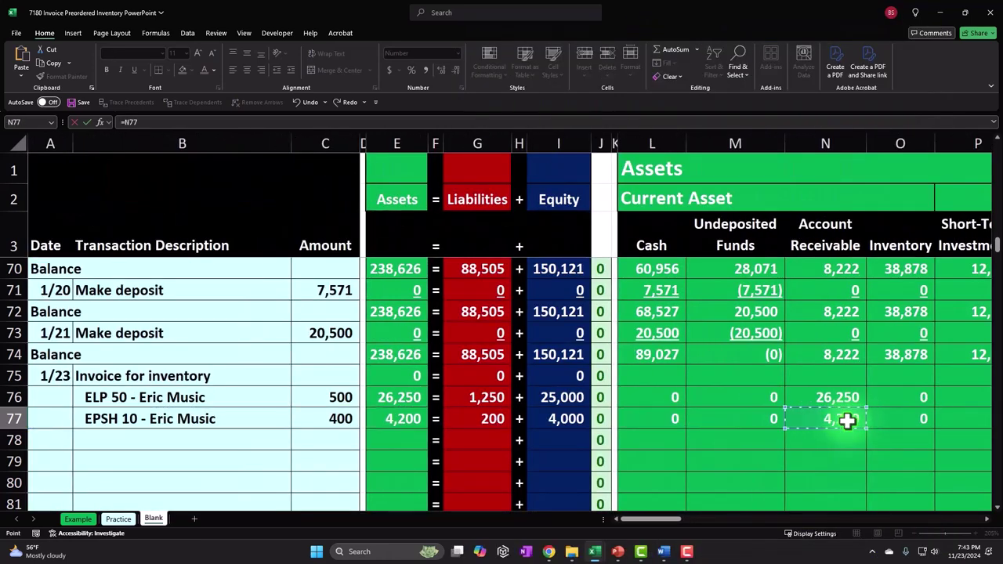
key(Return)
key(Right)
key(Right)
key(Right)
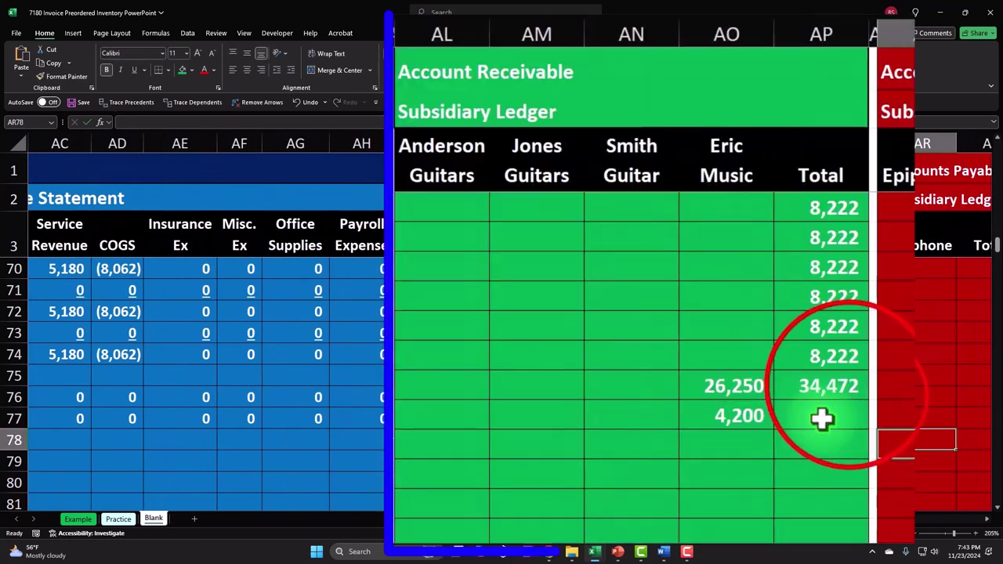
click(847, 396)
drag(869, 405, 839, 414)
click(839, 415)
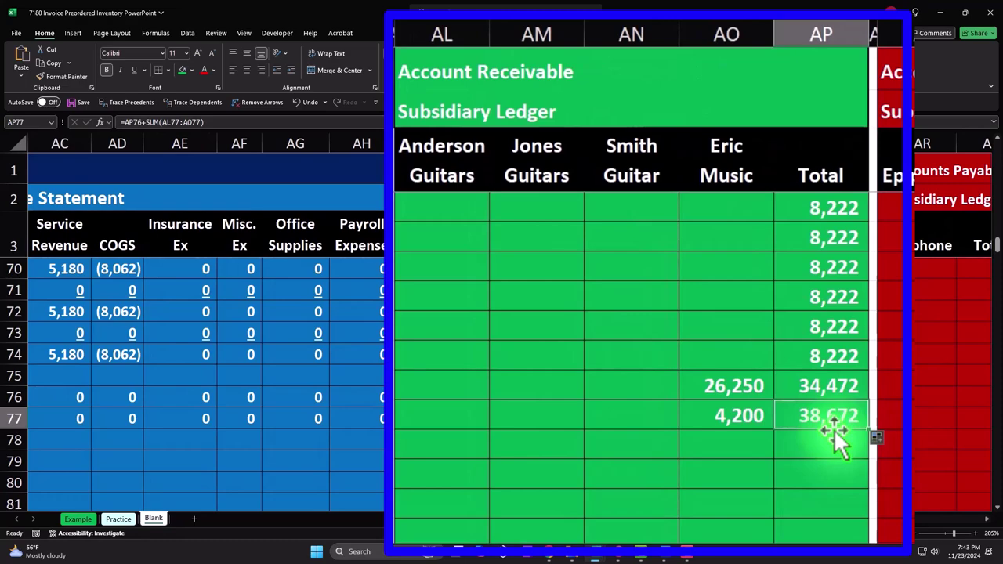
key(Left)
key(Left)
key(Left)
key(Left)
key(Left)
key(Left)
key(Left)
key(Left)
key(Left)
key(Left)
key(Left)
key(Left)
key(Left)
key(Left)
key(Left)
key(Left)
key(Left)
key(Left)
key(Left)
key(Left)
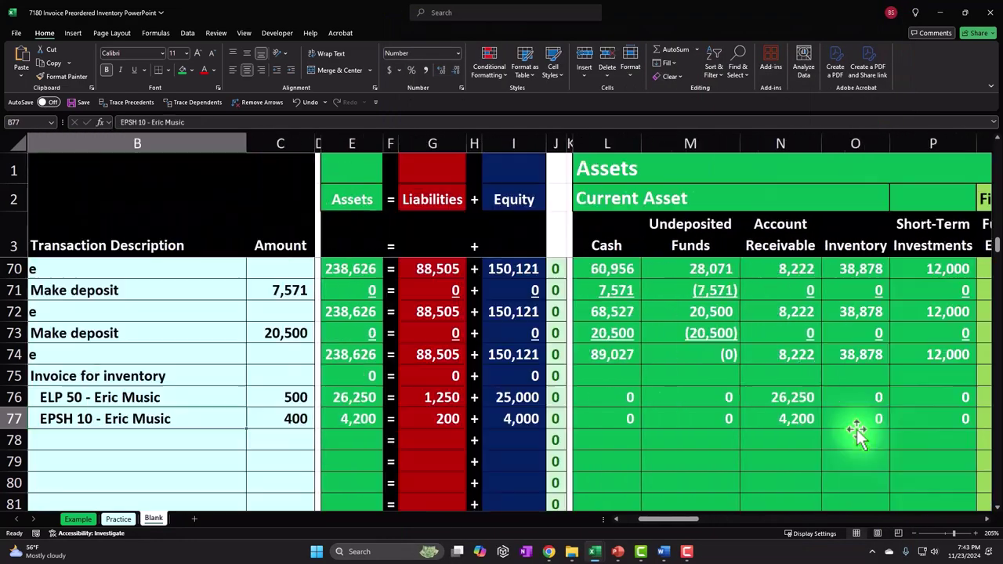
Select the receivable amounts N74:N77 to review them.
click(768, 334)
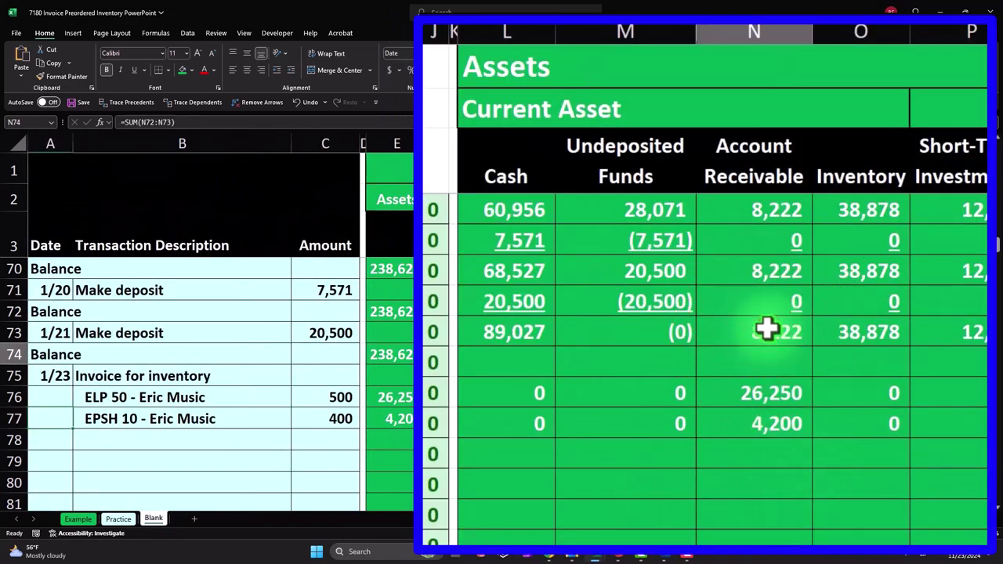
drag(768, 329, 763, 428)
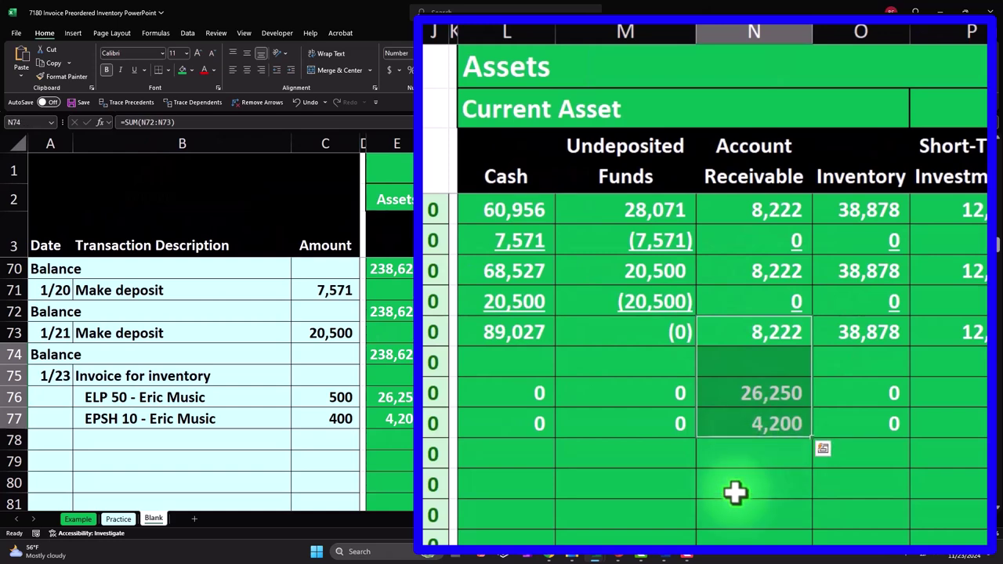
click(379, 443)
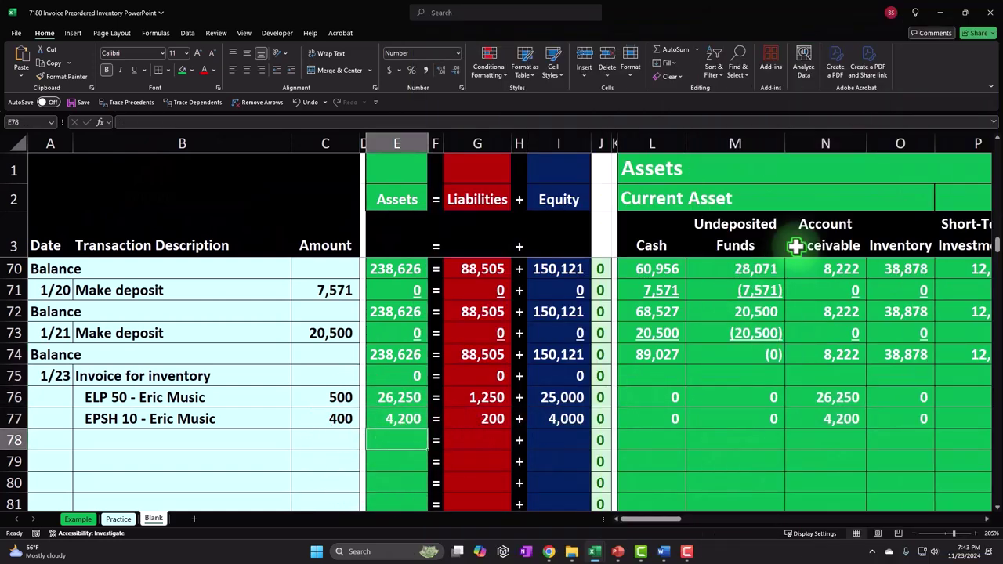
Unfreeze the worksheet panes from the View tab.
click(998, 139)
click(998, 140)
click(998, 140)
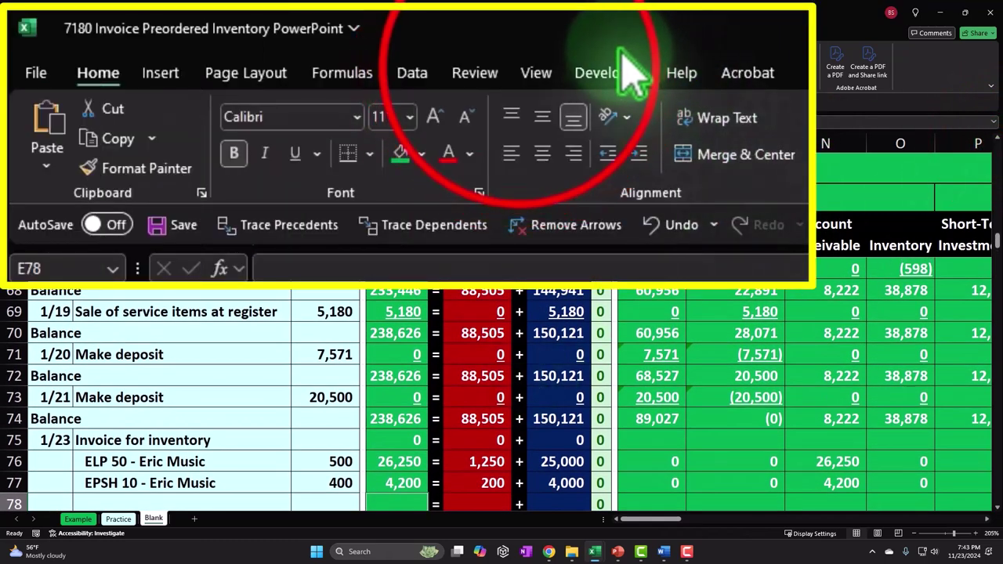
click(536, 72)
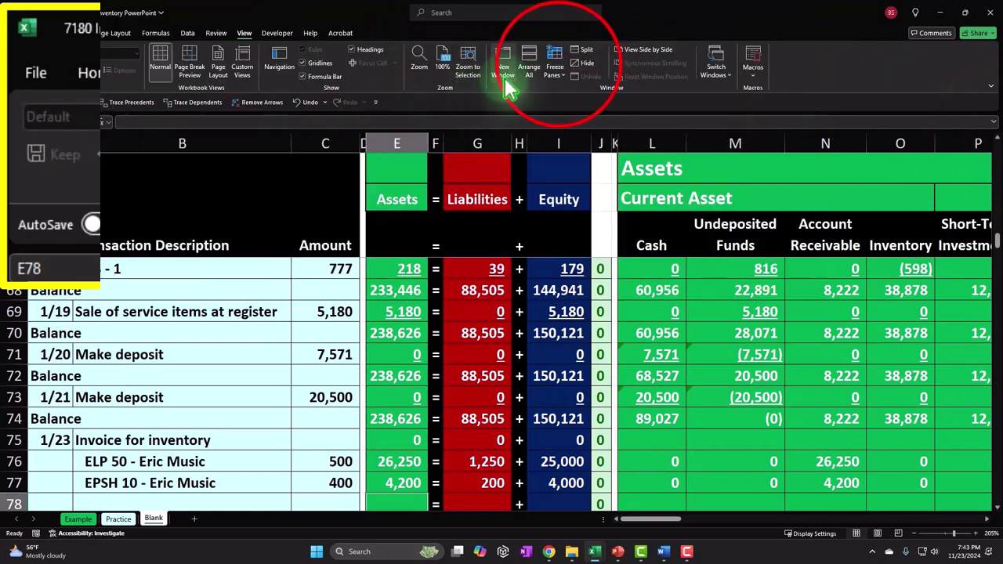
click(707, 129)
click(722, 163)
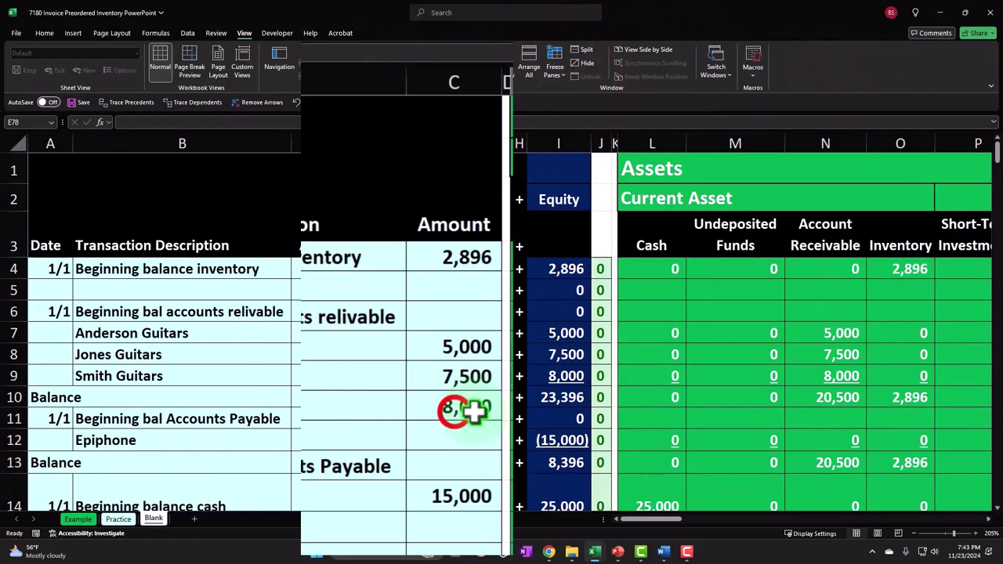
scroll(455, 413, down, 8)
scroll(454, 413, down, 8)
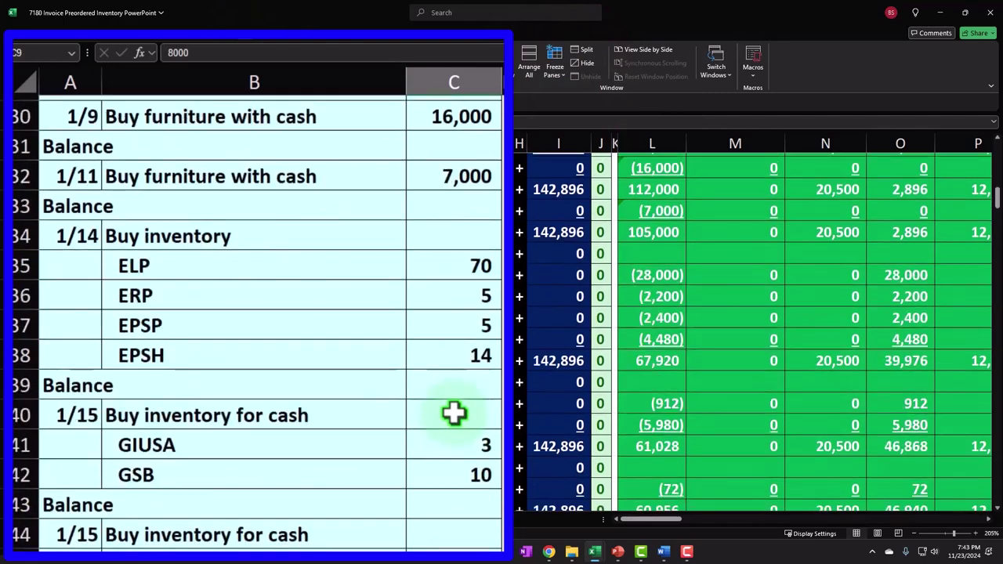
scroll(455, 413, down, 6)
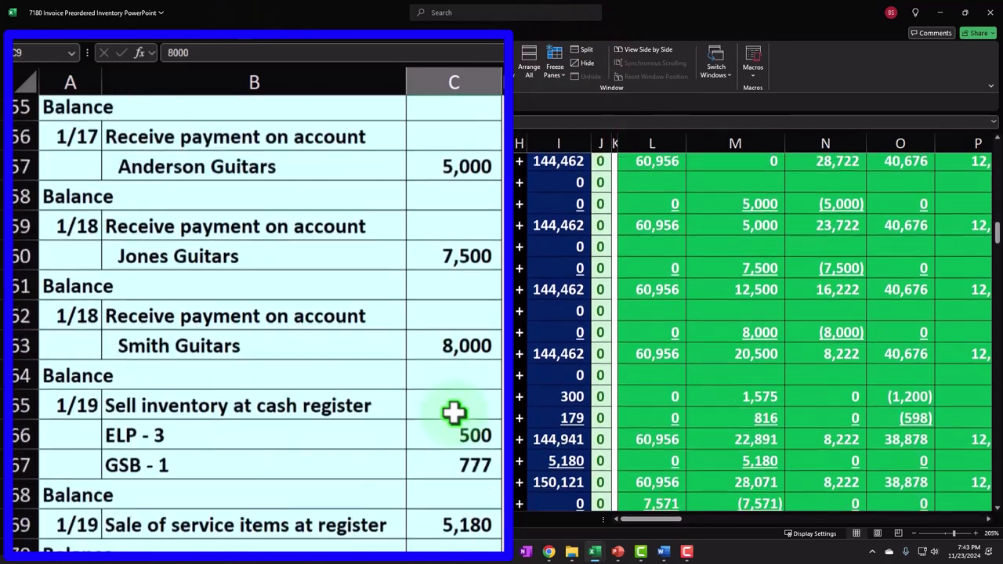
scroll(455, 413, up, 1)
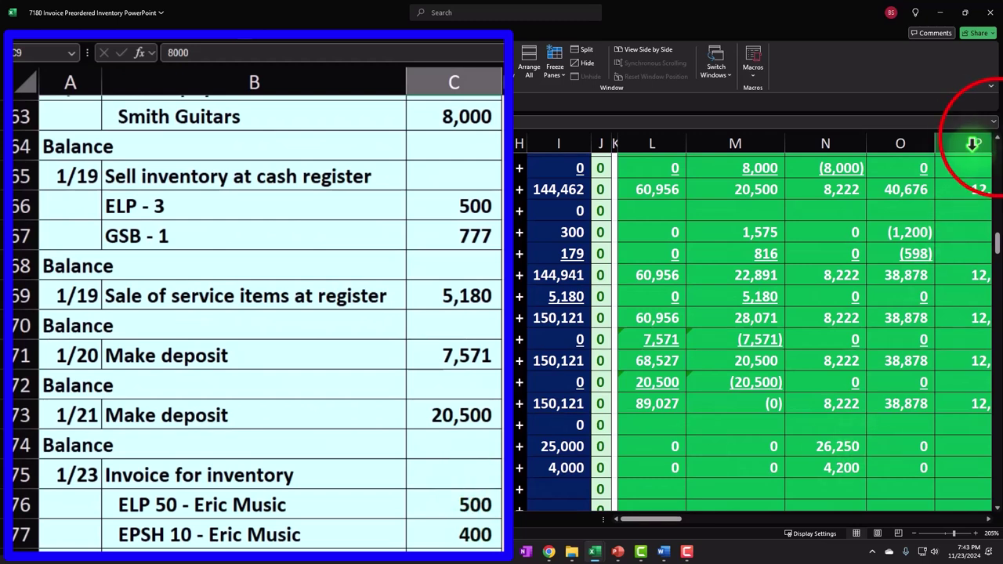
Split the sheet at D75 and scroll the top pane back to row 1.
click(998, 143)
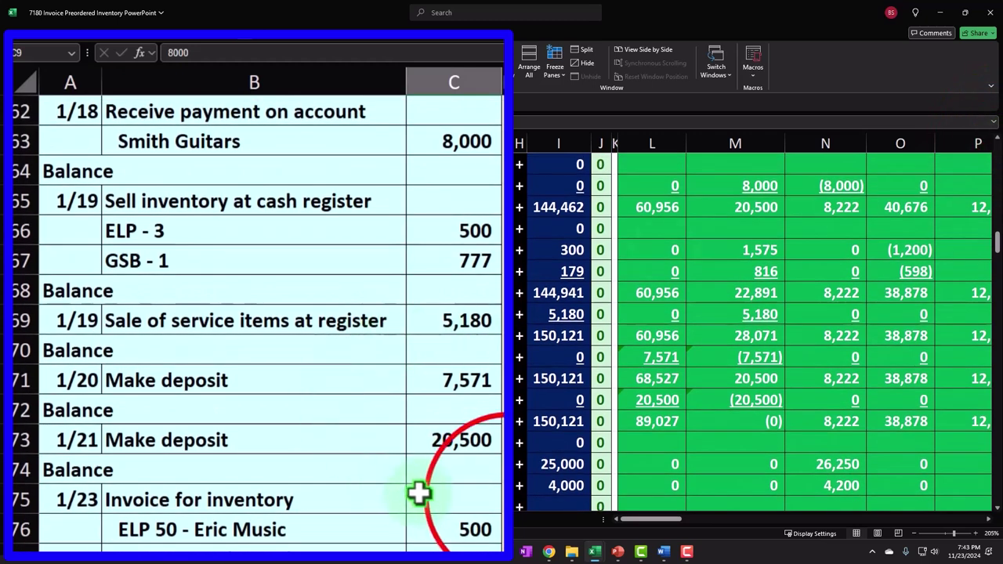
click(364, 442)
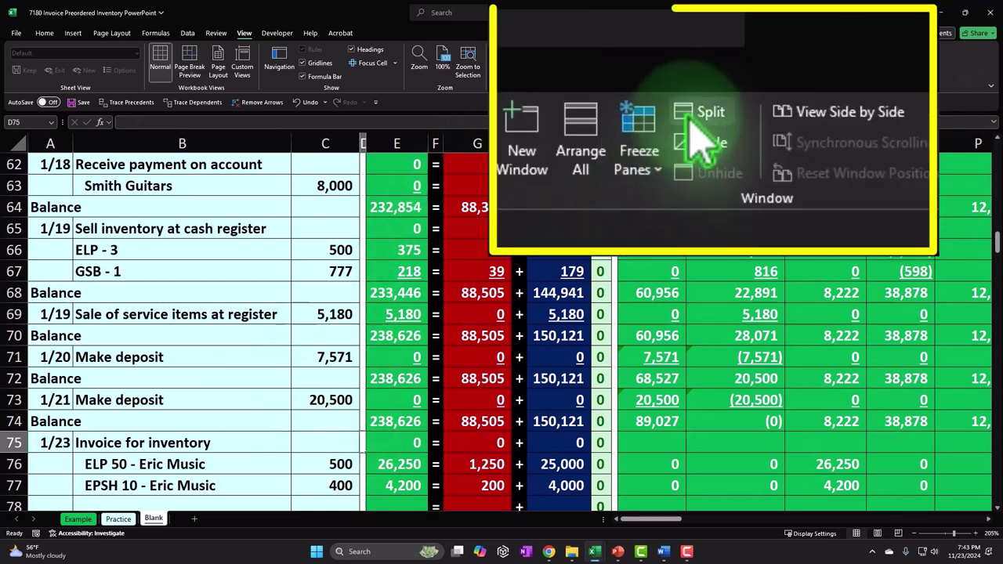
click(582, 50)
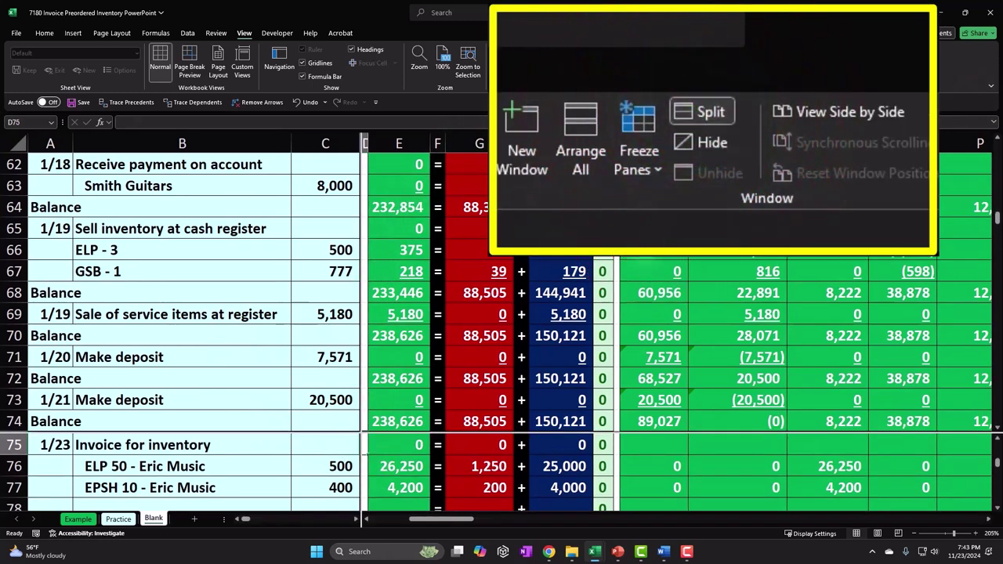
scroll(646, 245, up, 20)
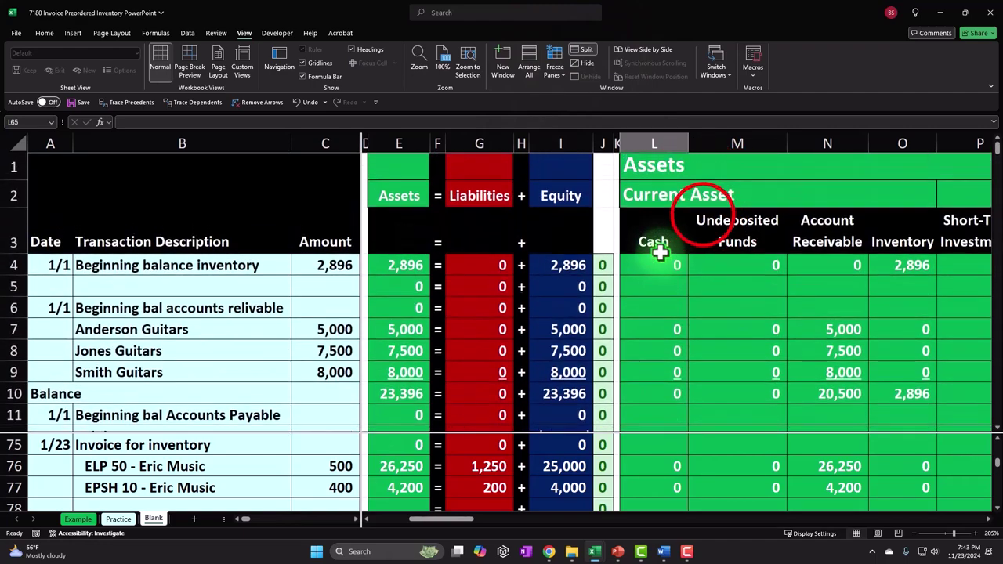
Fill the ELP 1/19 cost-of-goods-sold cells AY11:BA11 with light cyan.
click(703, 214)
key(Right)
key(Right)
key(Right)
key(Right)
key(Right)
key(Right)
key(Right)
key(Right)
key(Right)
key(Right)
key(Right)
key(Right)
key(Right)
key(Right)
key(Right)
key(Right)
key(Right)
key(Right)
key(Right)
key(Right)
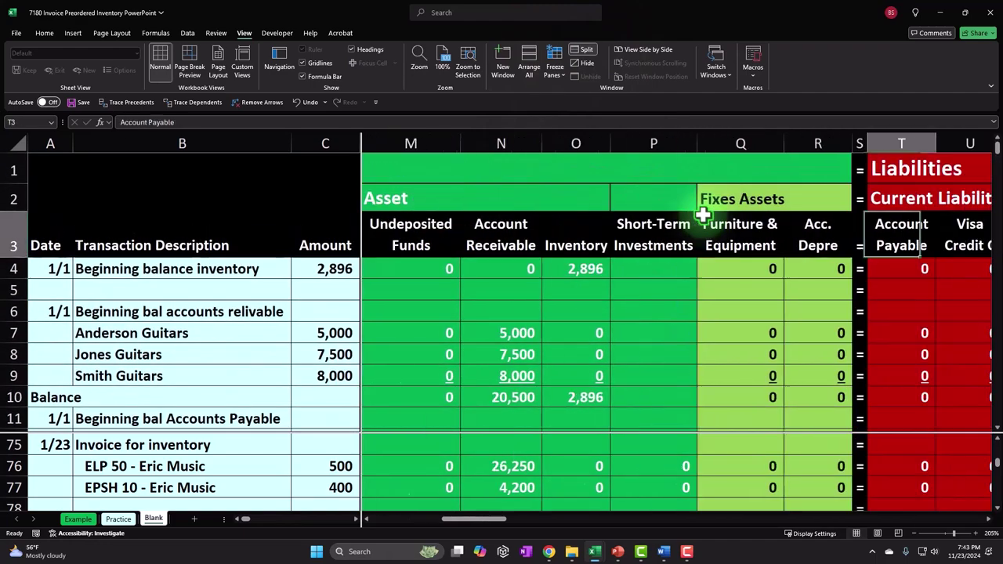
key(Right)
key(Right)
key(Right)
key(Right)
key(Right)
key(Right)
key(Right)
key(Right)
key(Right)
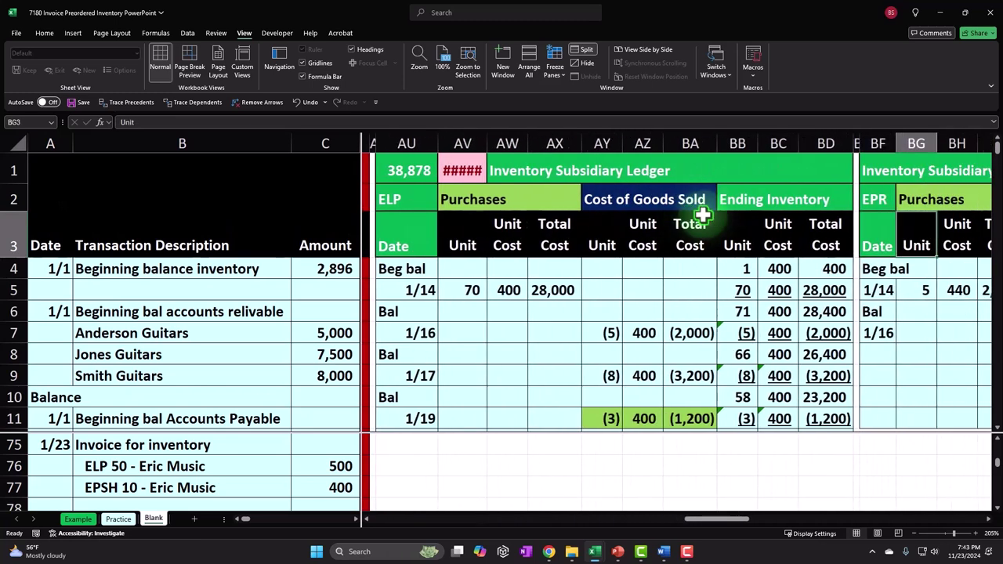
click(604, 418)
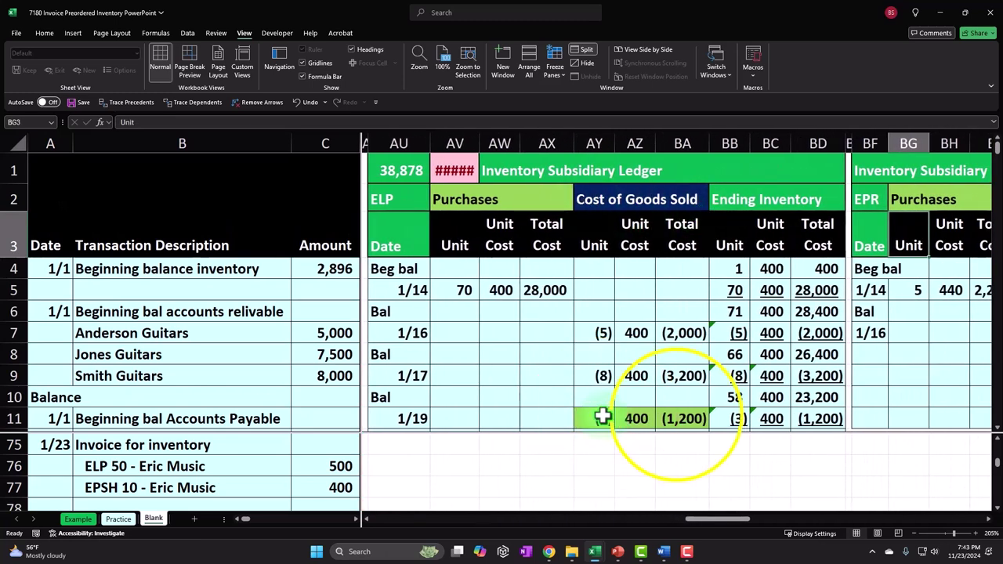
drag(600, 418, 676, 419)
right_click(676, 418)
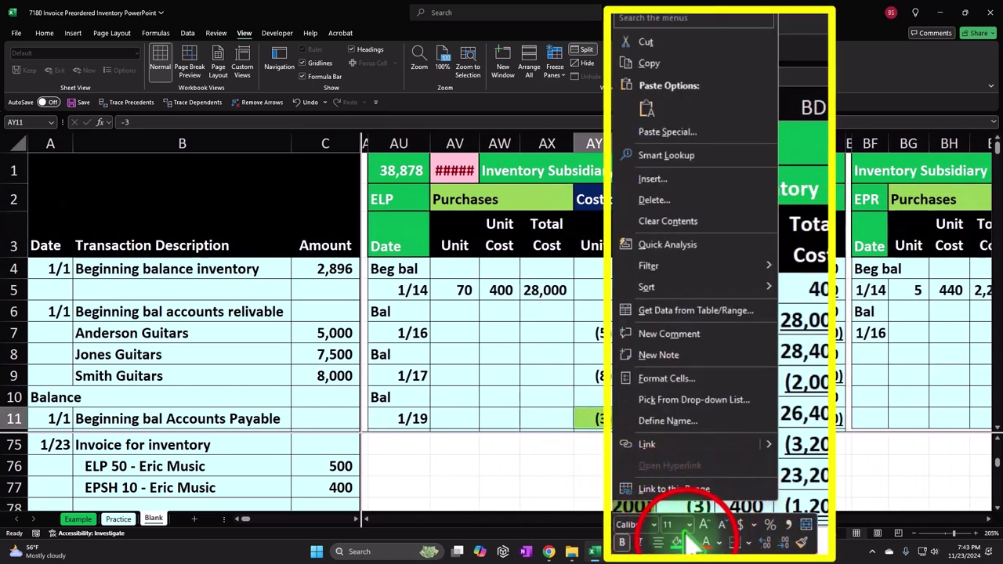
click(728, 441)
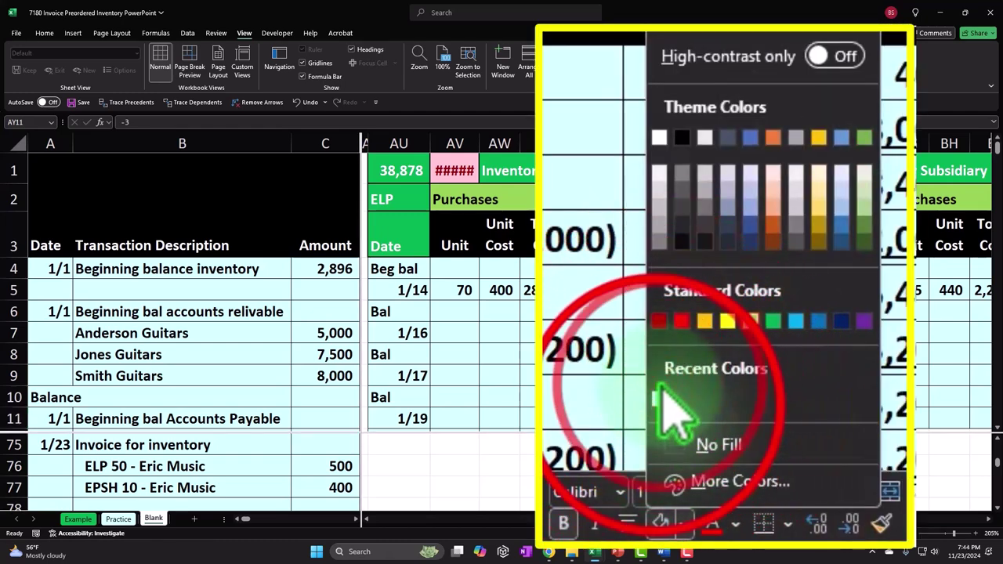
click(721, 393)
Give the GSB 1/19 cost-of-goods-sold entry the same light cyan fill.
key(Right)
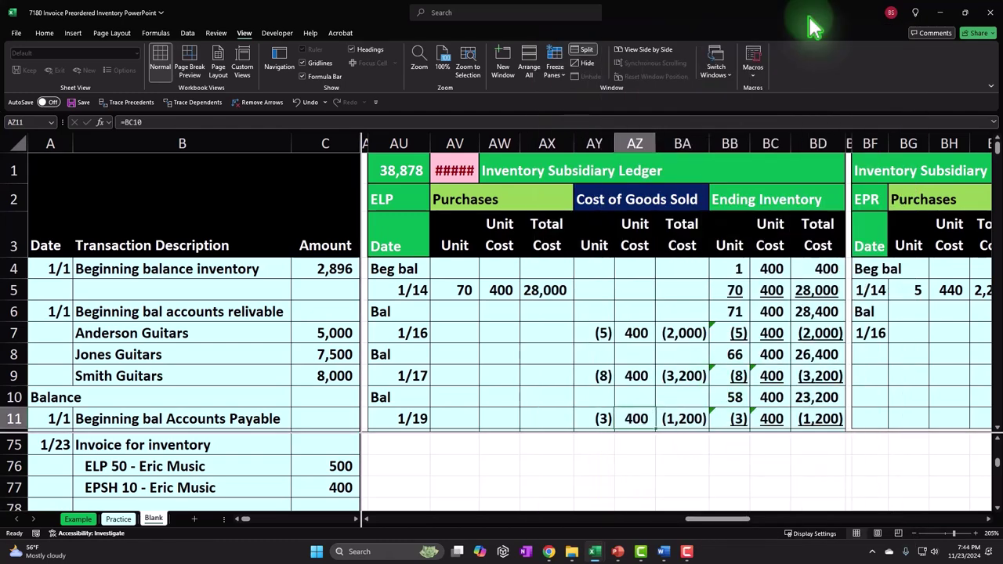
key(Right)
key(Right)
key(Right)
key(Right)
key(Right)
key(Right)
key(Right)
key(Right)
key(Right)
key(Right)
key(Right)
key(Right)
key(Right)
key(Right)
key(Right)
key(Right)
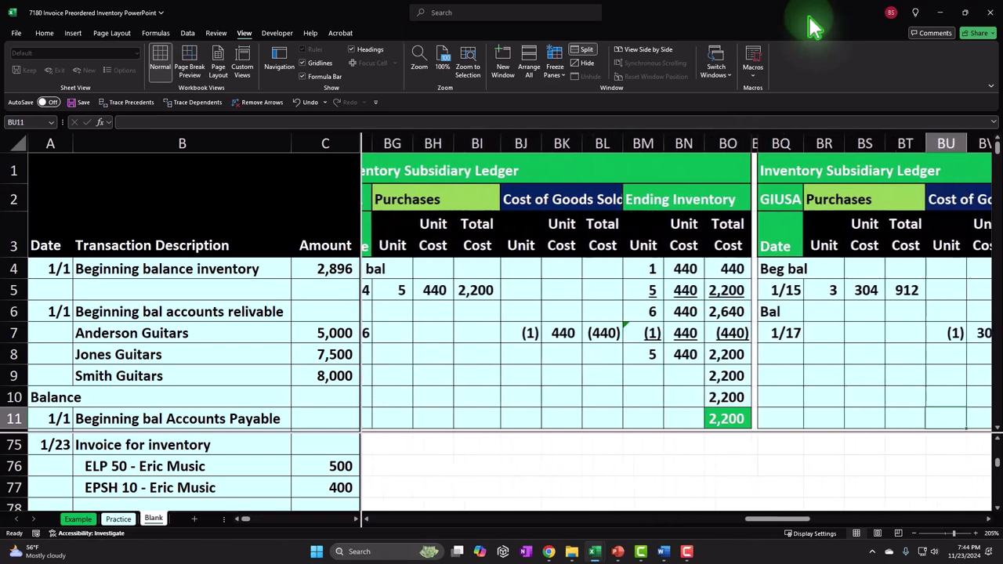
key(Right)
key(Right)
key(Right)
key(Right)
key(Right)
key(Right)
key(Right)
key(Right)
key(Right)
key(Right)
key(Right)
key(Right)
key(Right)
key(Right)
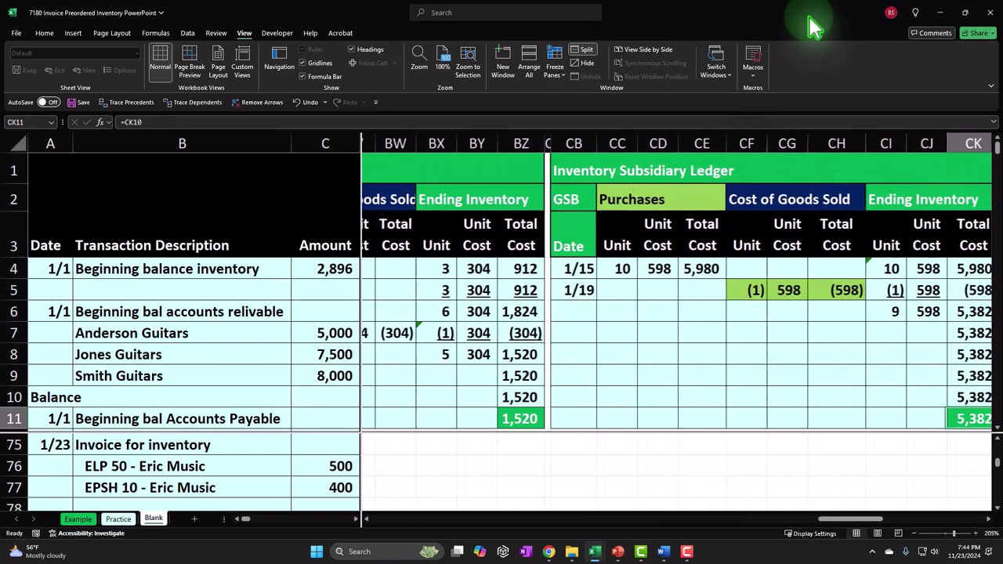
click(742, 290)
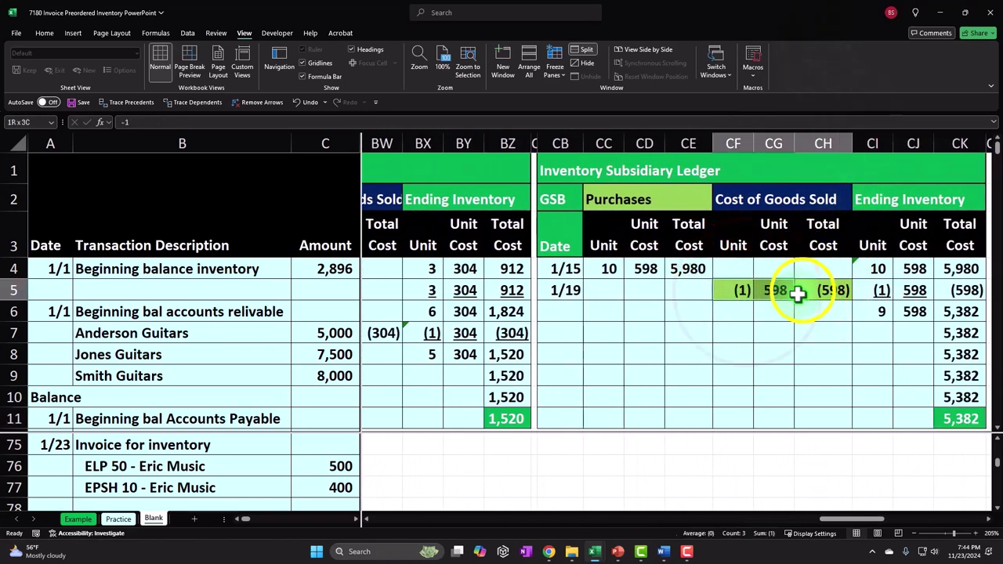
right_click(744, 199)
click(776, 161)
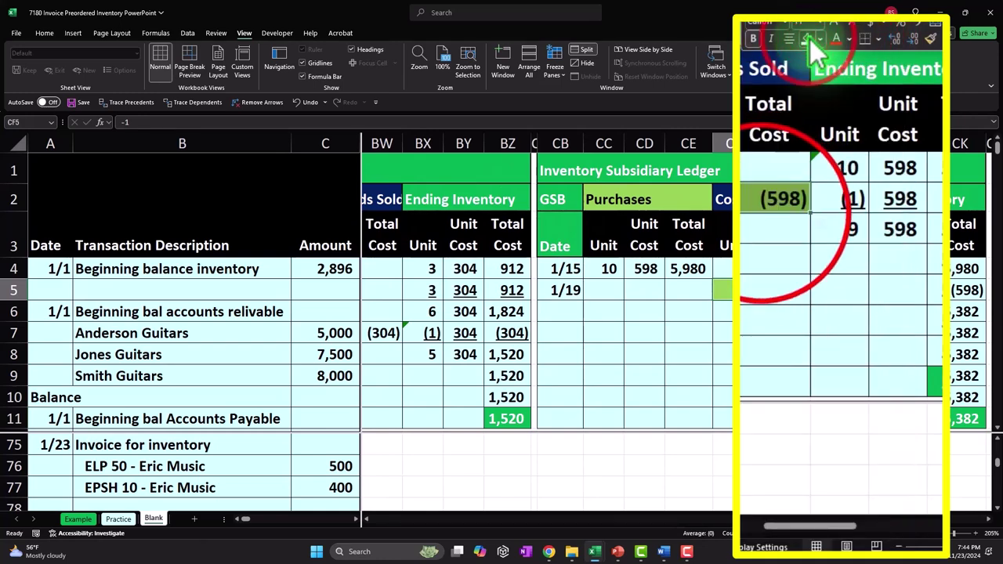
scroll(817, 298, down, 4)
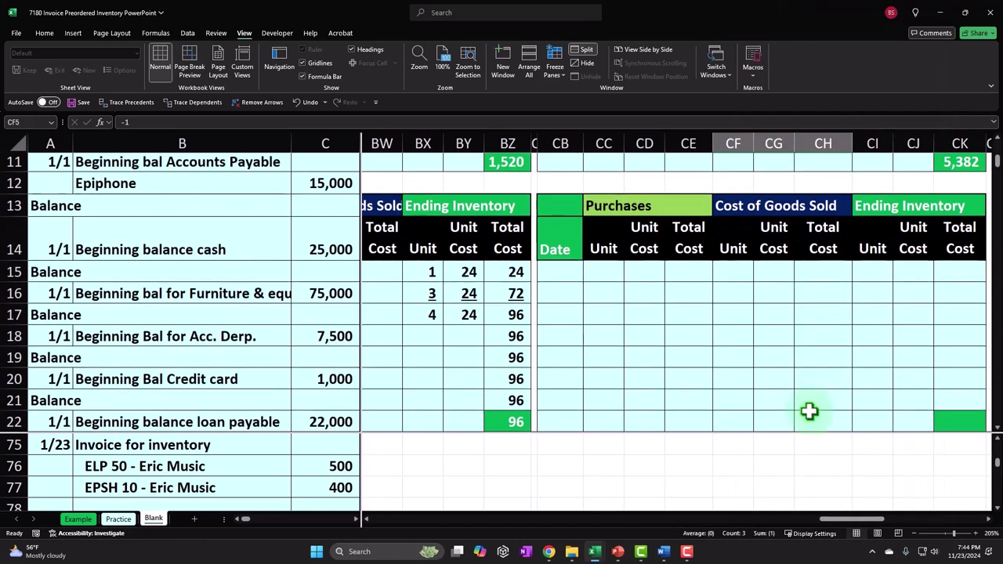
drag(853, 517, 776, 549)
scroll(477, 406, up, 7)
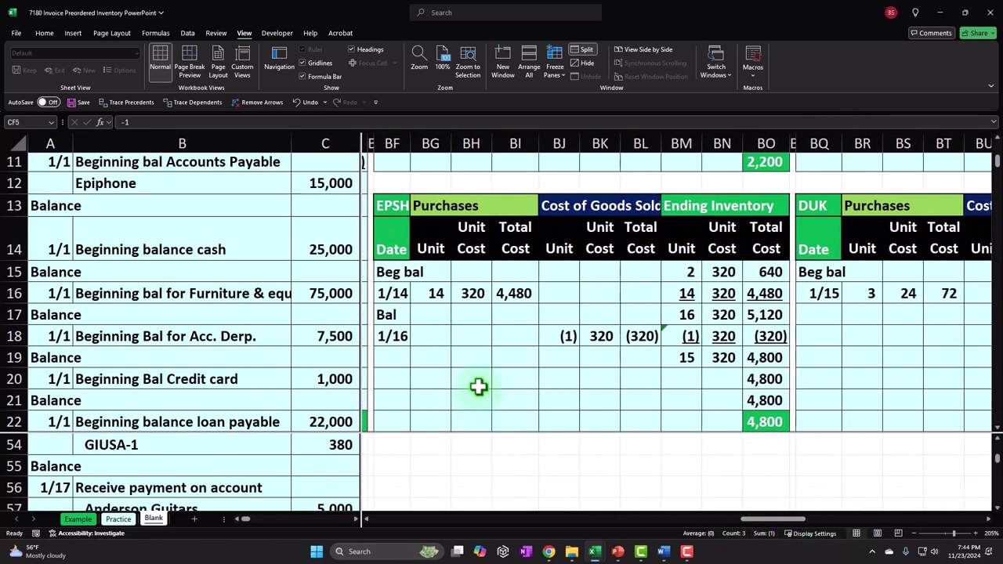
scroll(212, 456, down, 7)
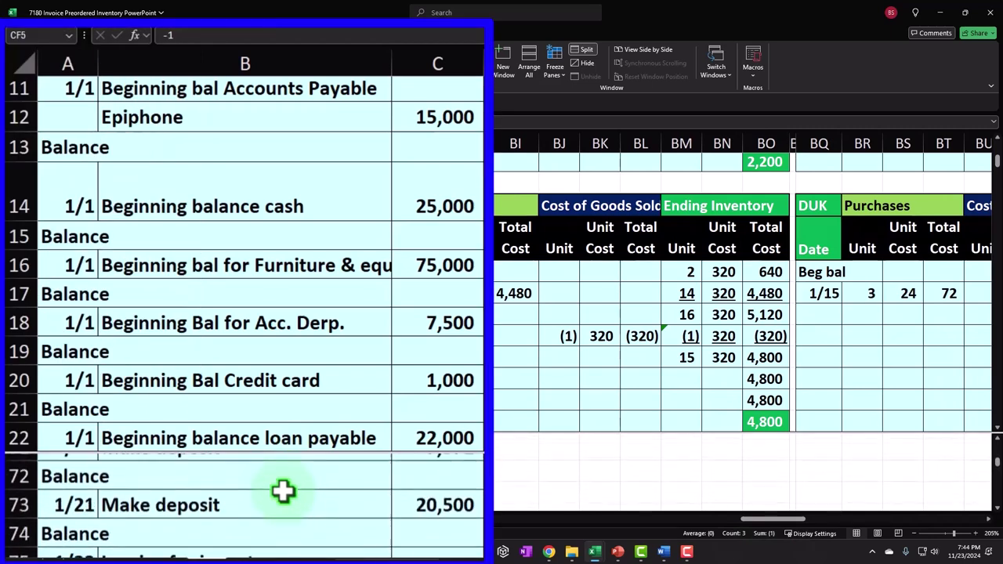
scroll(283, 490, down, 3)
scroll(284, 490, up, 3)
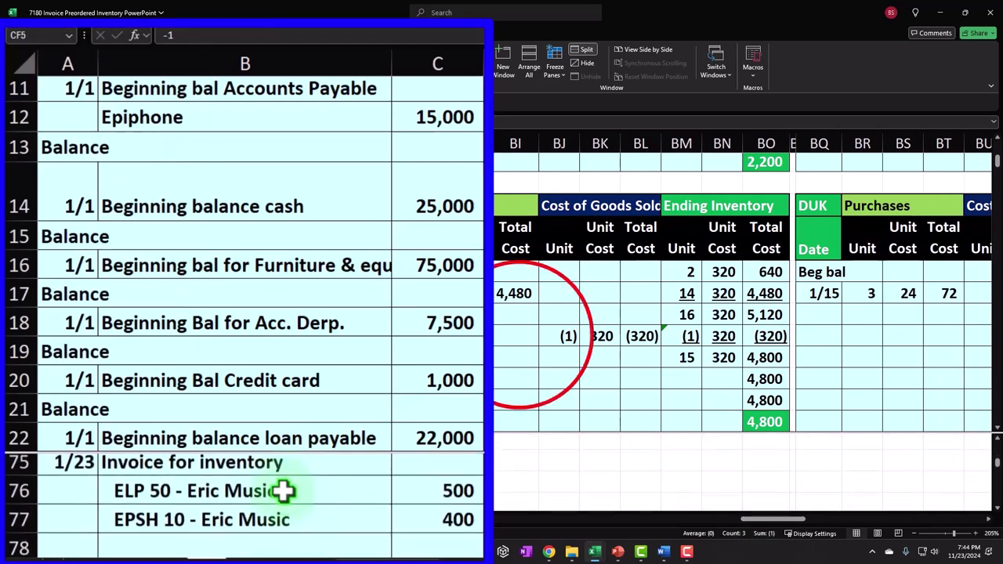
scroll(520, 335, up, 4)
Enter the 1/23 EPR cost of goods sold: (50) units at 440, totalling (22,000), widening column BL.
click(519, 335)
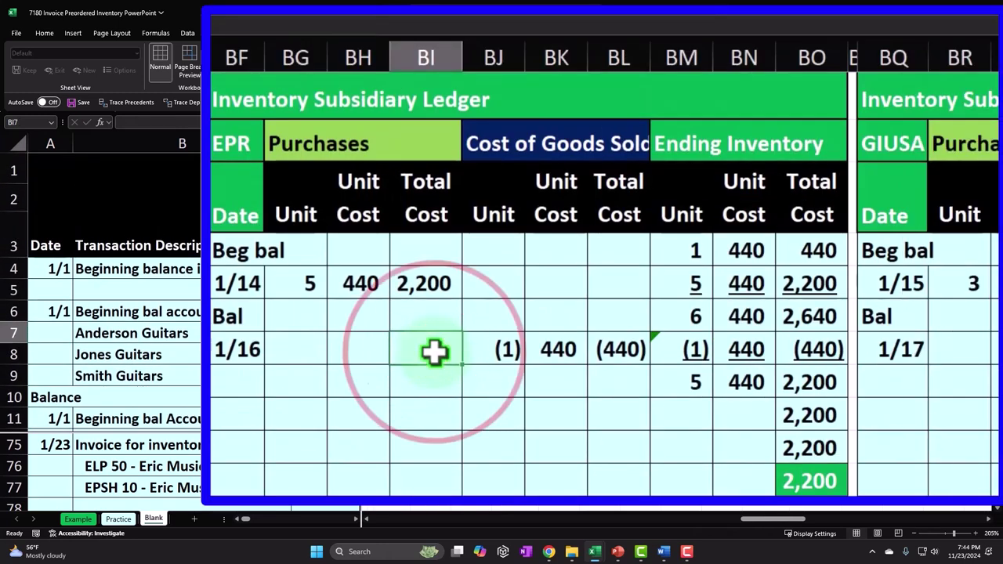
click(259, 383)
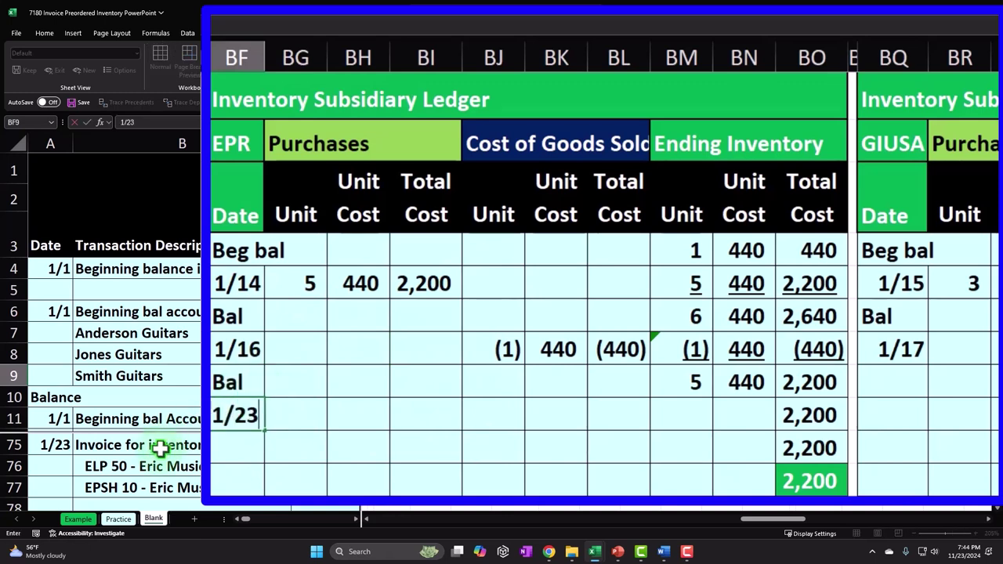
key(Return)
key(Up)
key(Right)
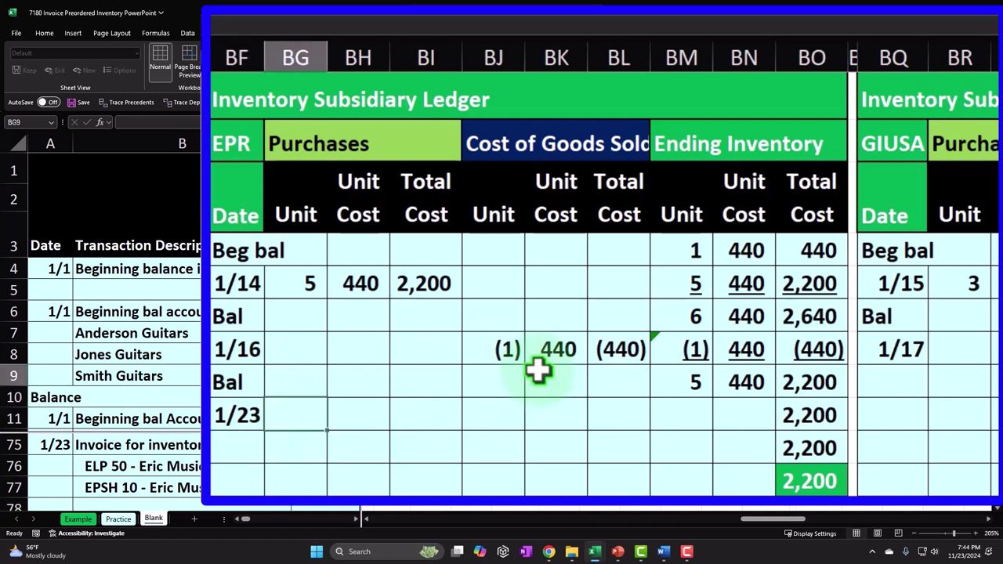
key(Right)
key(Right)
key(Right)
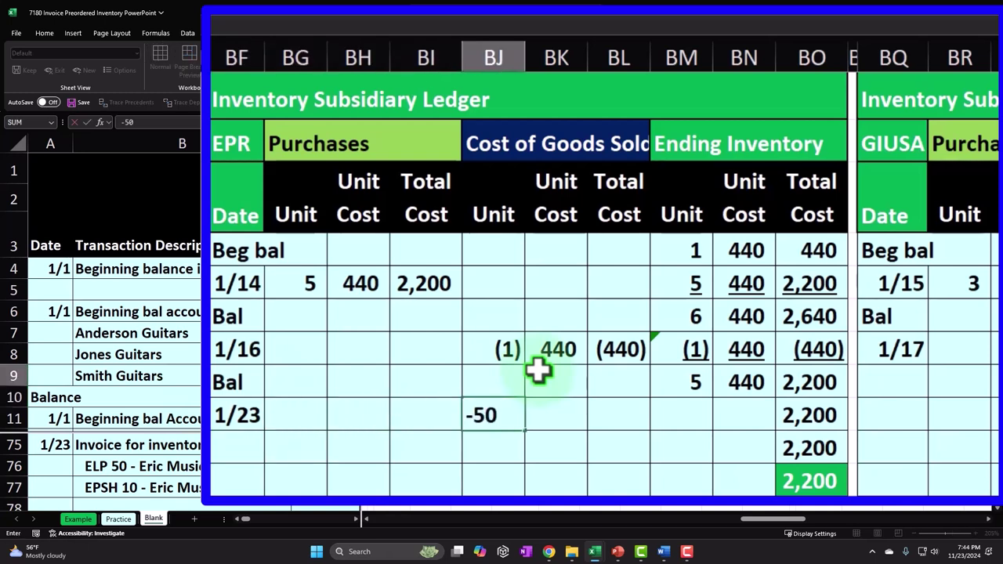
key(Right)
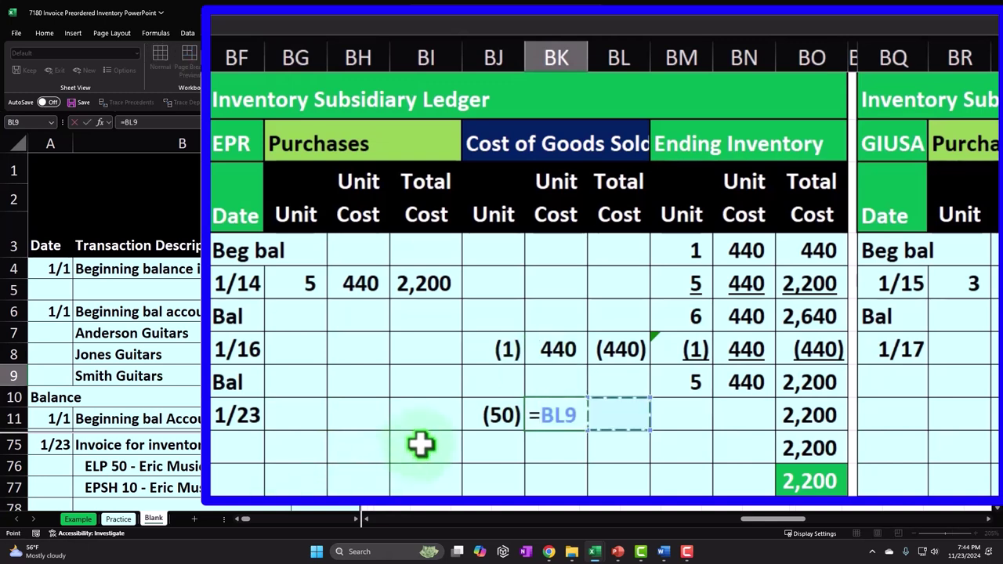
key(Return)
key(Right)
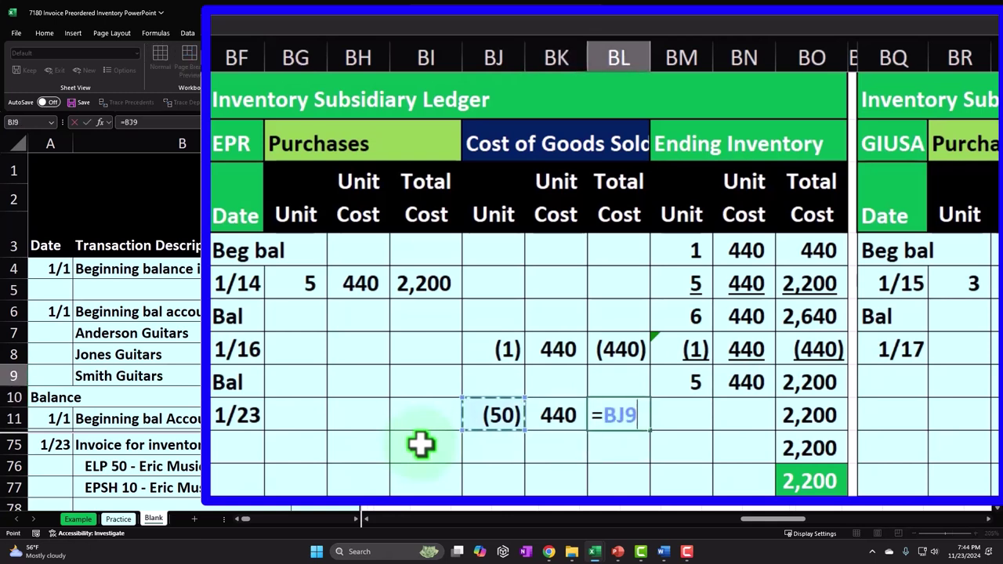
key(Return)
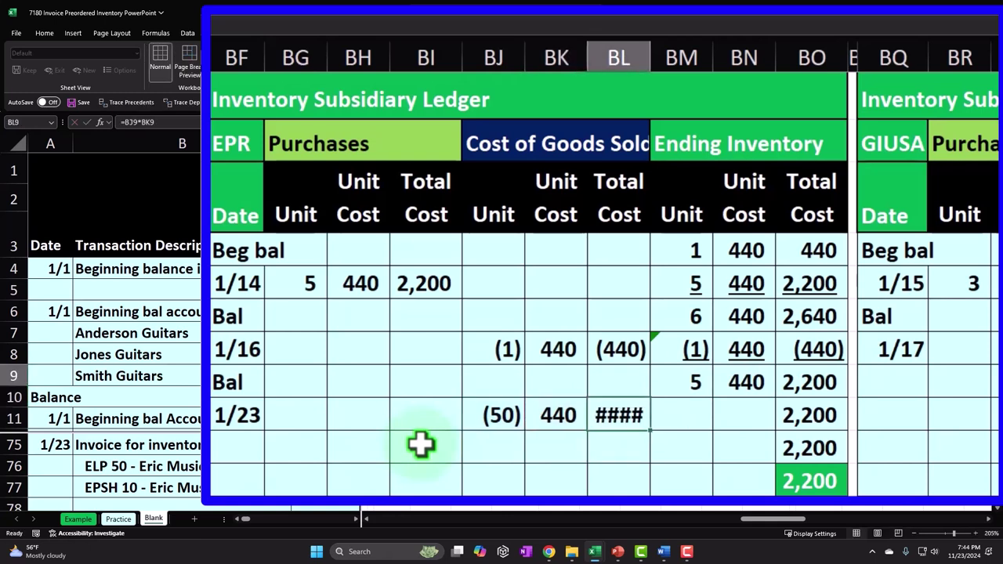
drag(648, 49, 679, 47)
click(629, 451)
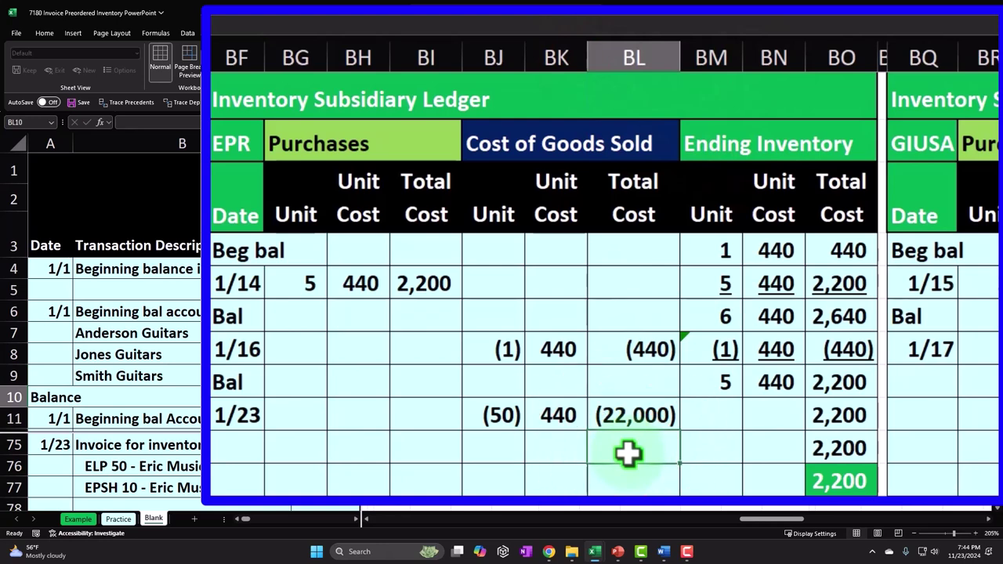
Carry (50) units at 440 into 1/23 ending inventory with total =BM9*BN9 of (22,000).
key(Right)
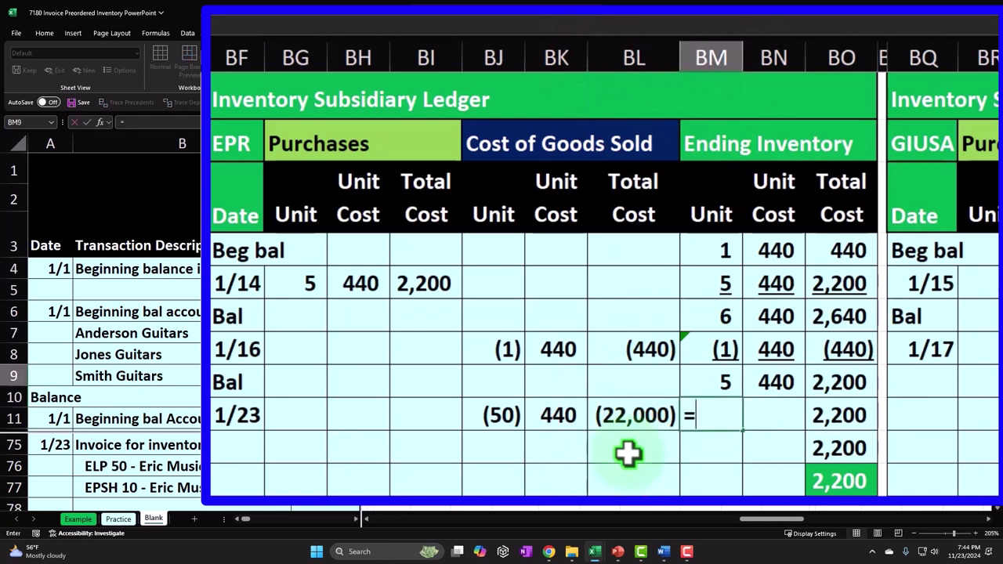
key(Tab)
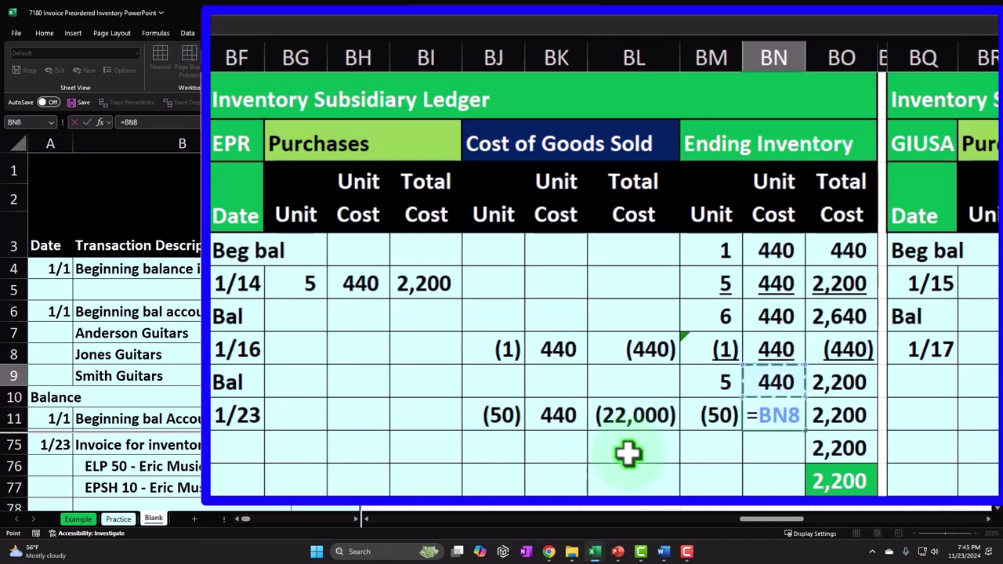
key(Tab)
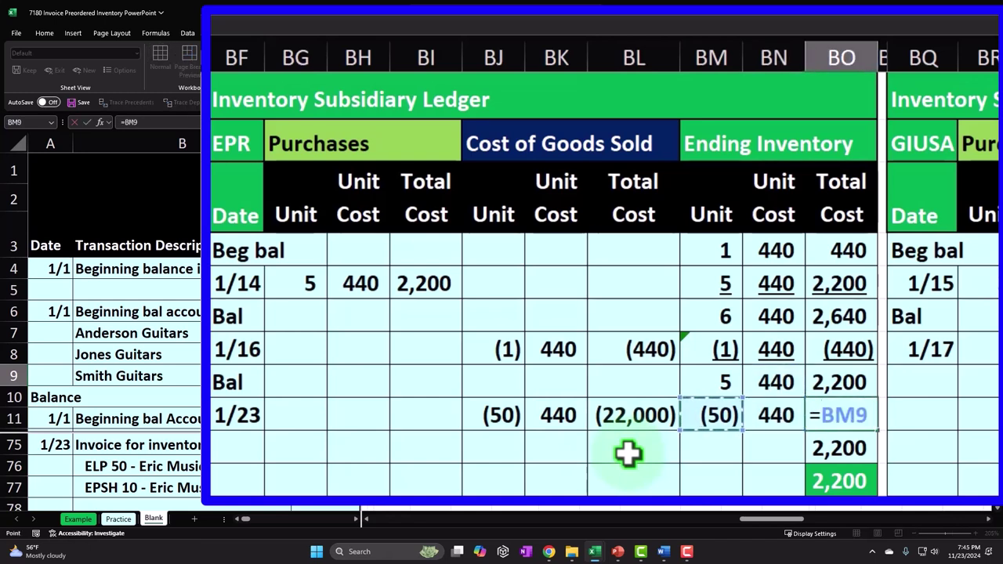
text(=BM9*BN9)
key(Return)
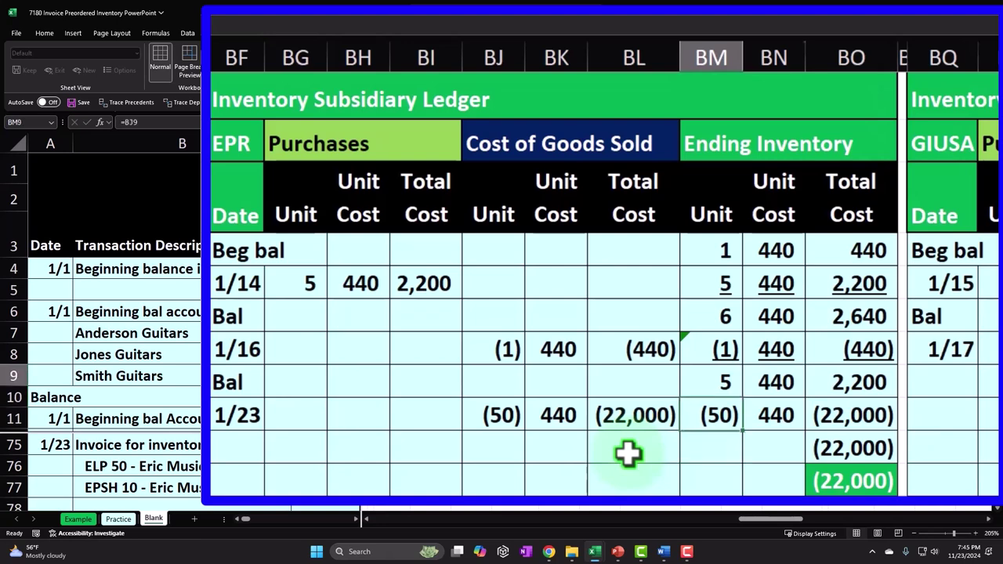
key(Right)
key(Right)
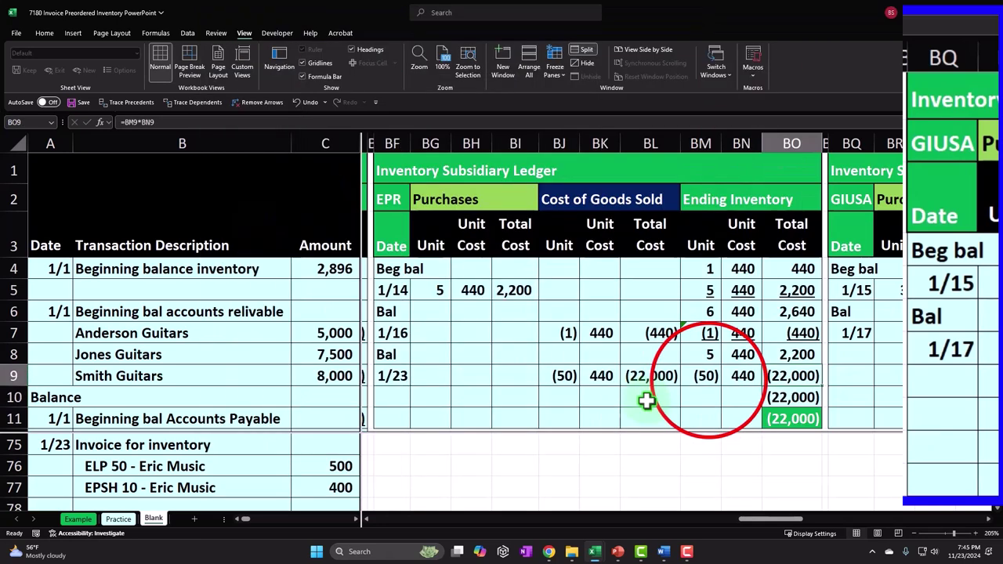
drag(702, 376, 784, 377)
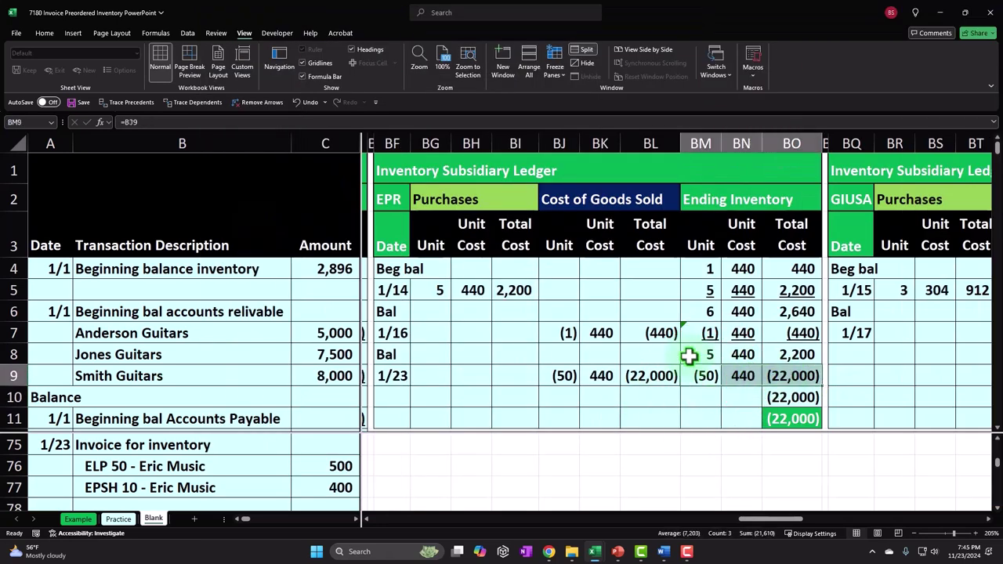
scroll(689, 353, down, 2)
scroll(675, 304, up, 2)
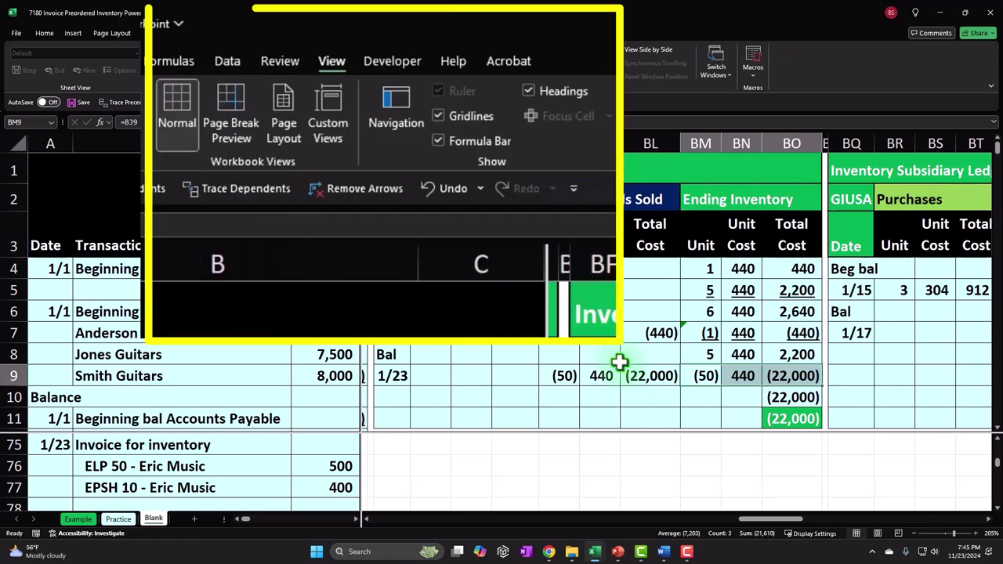
Undo the 1/23 EPR ending inventory, column width, cost of goods sold and label entries.
click(303, 103)
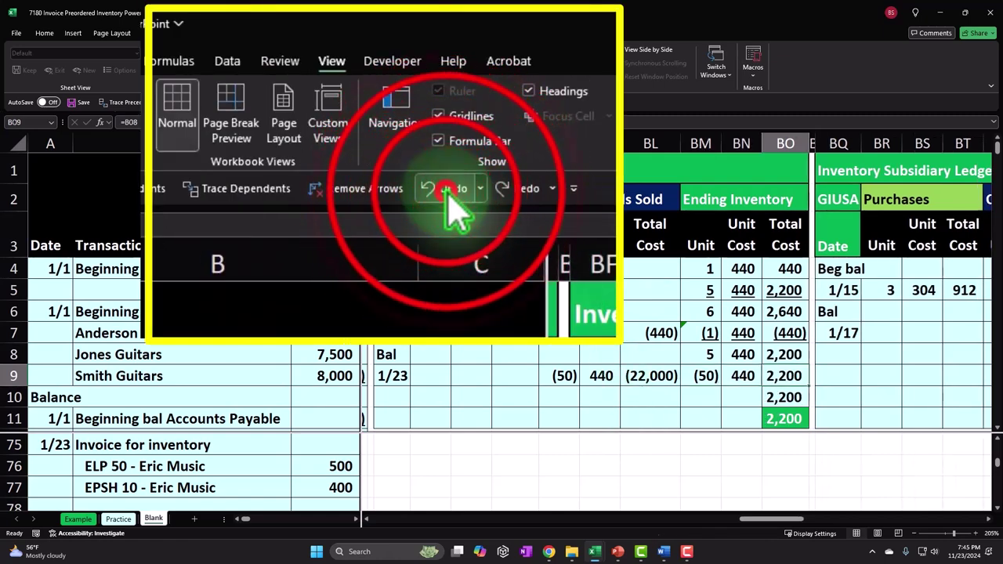
click(303, 103)
click(303, 103)
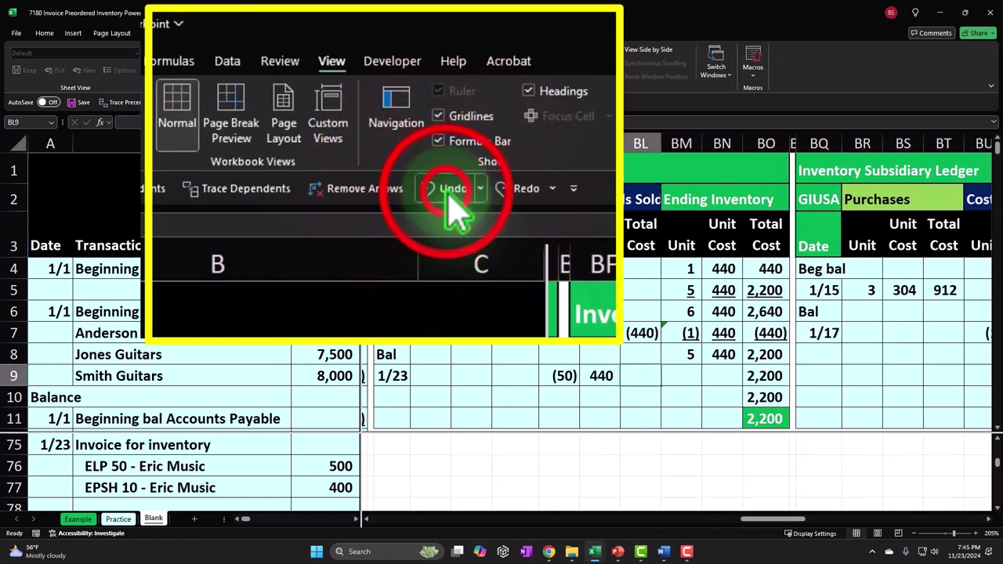
click(303, 103)
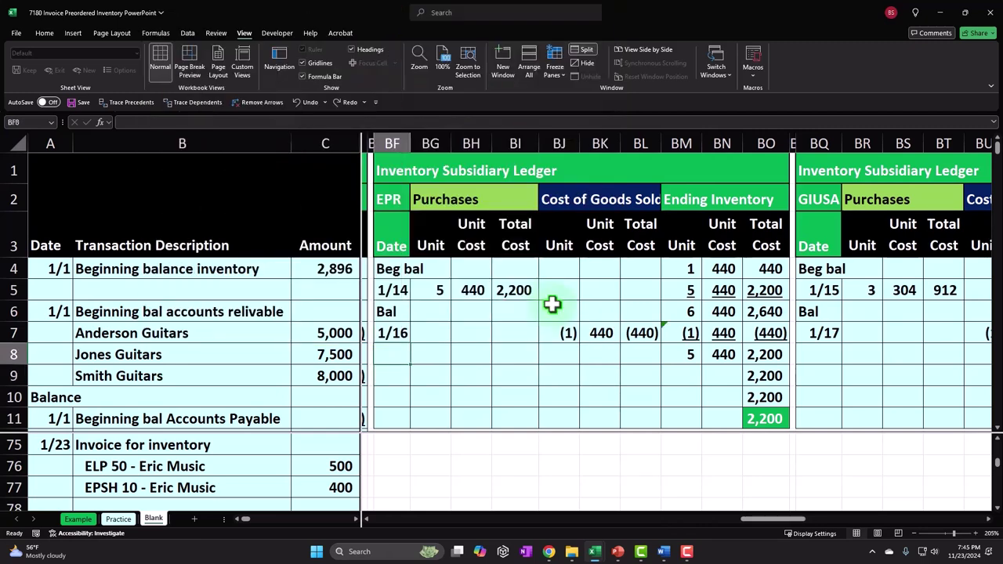
Redo the Bal label changes, then move to the 1/19 row of the ELP ledger.
click(354, 103)
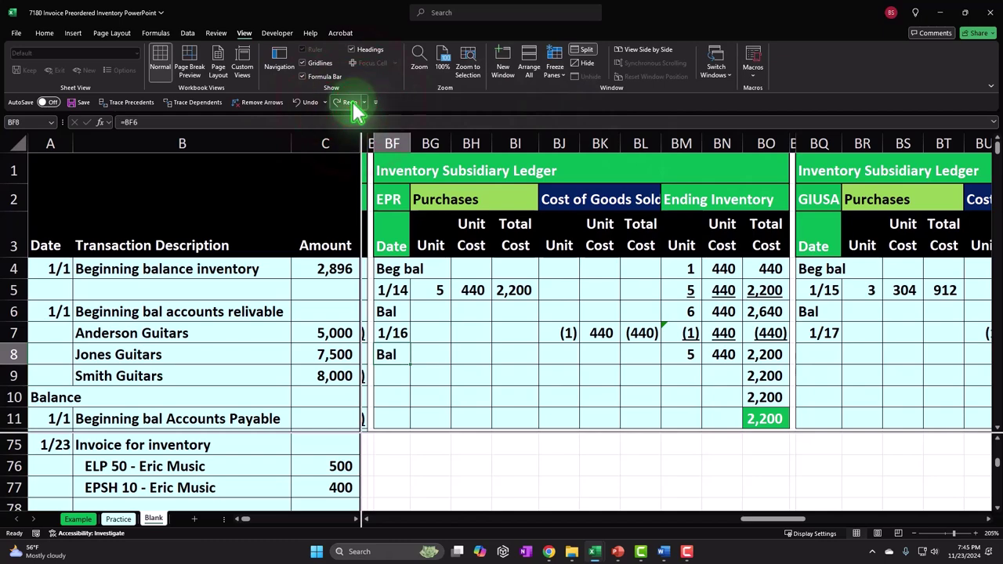
click(349, 103)
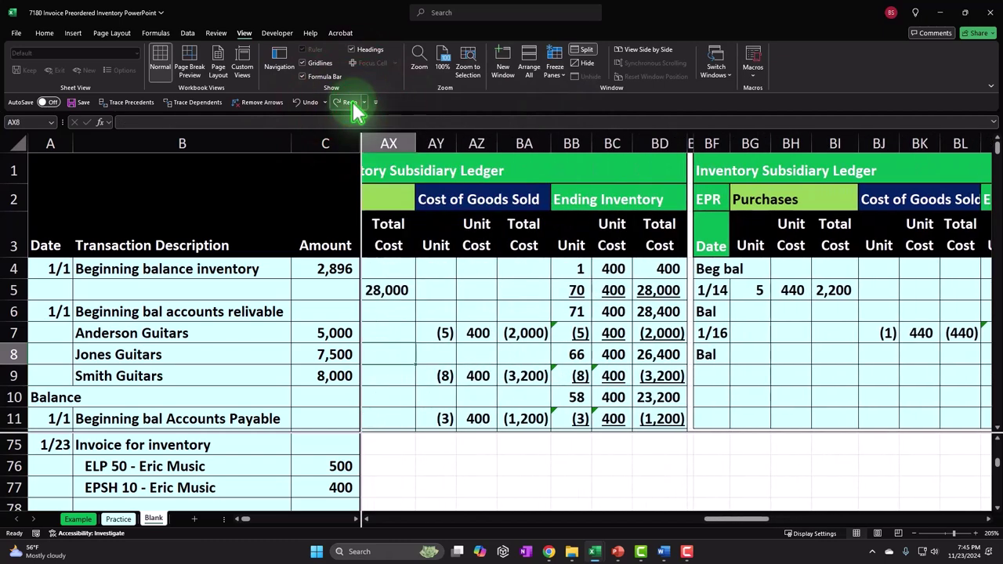
click(353, 105)
click(353, 105)
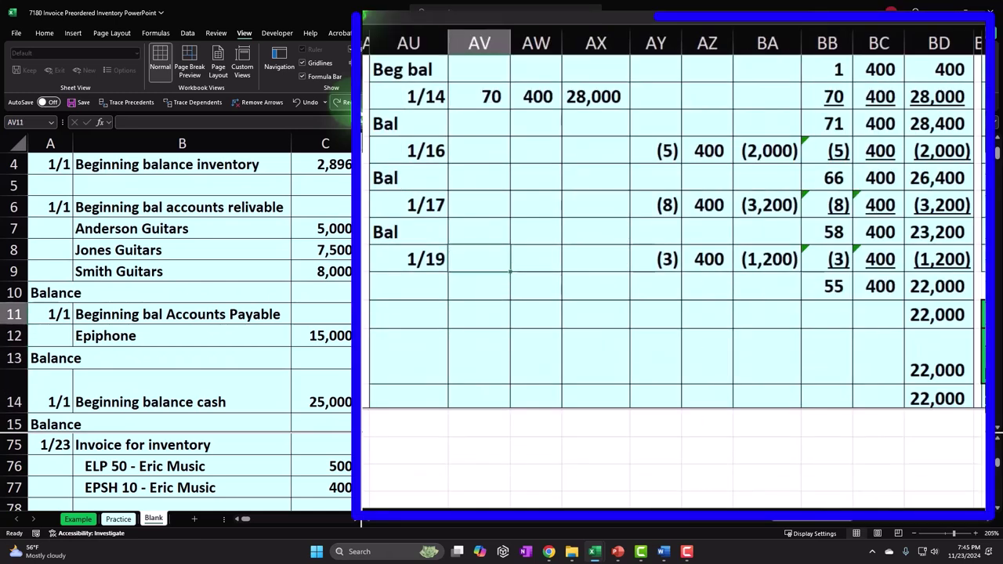
click(408, 258)
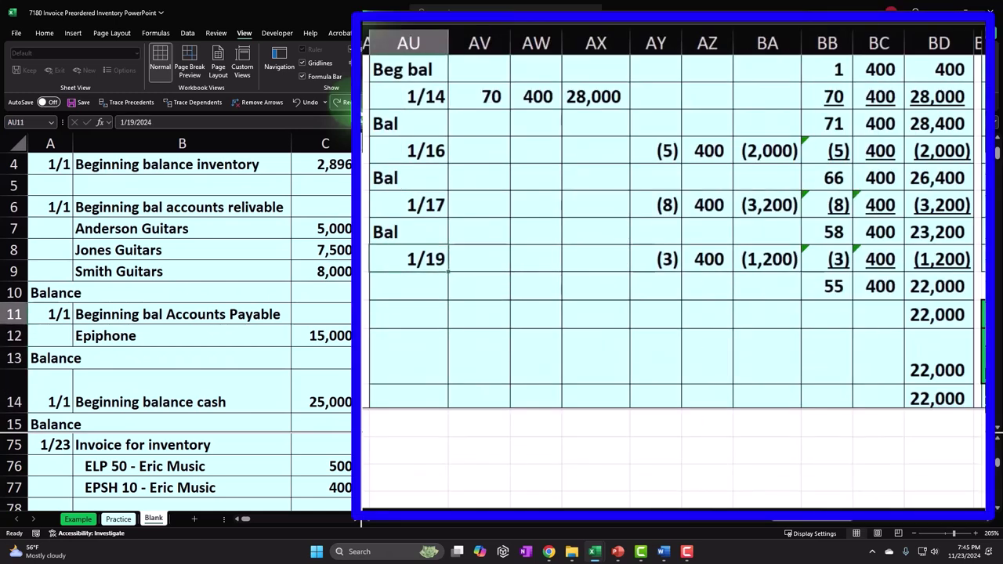
Add a Bal label row beneath the 1/19 entry in the ELP ledger.
text(=)
key(Up)
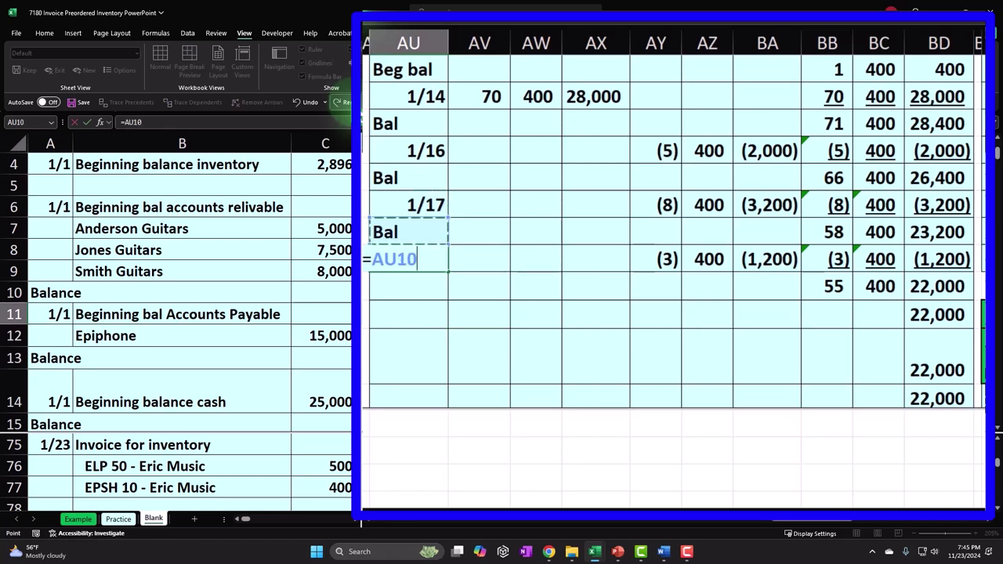
key(BackSpace)
key(BackSpace)
key(BackSpace)
key(BackSpace)
key(Return)
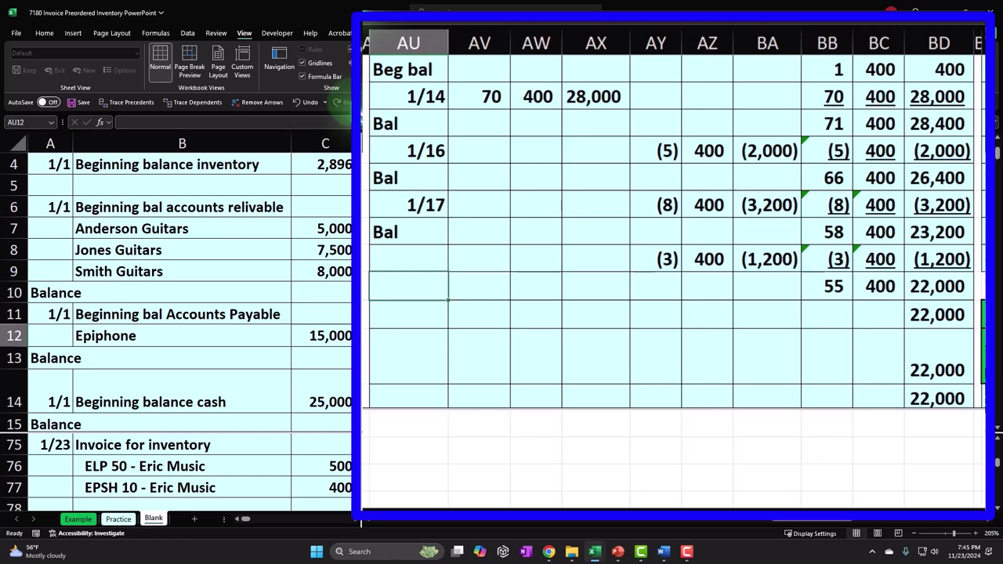
text(=)
key(Return)
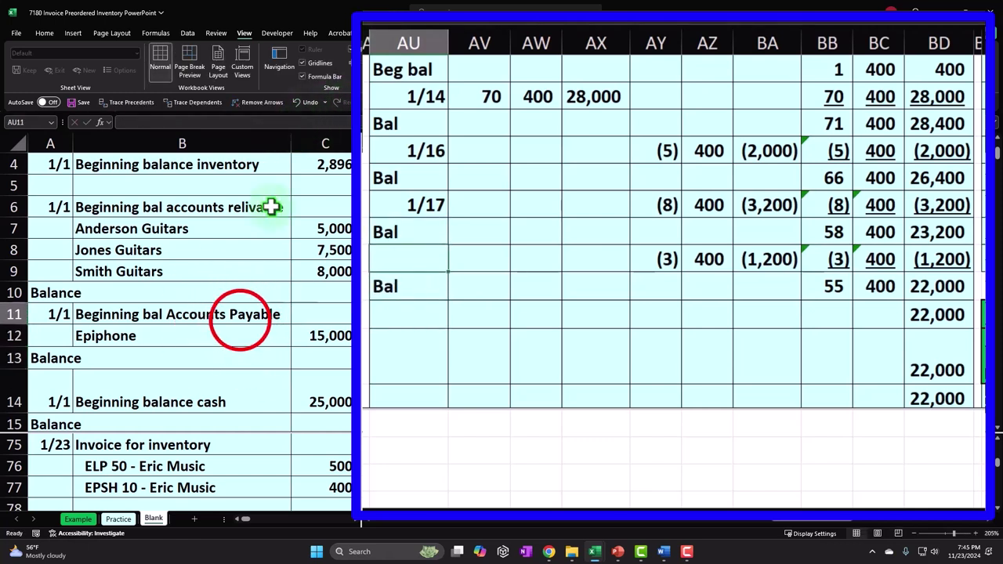
click(239, 320)
click(387, 291)
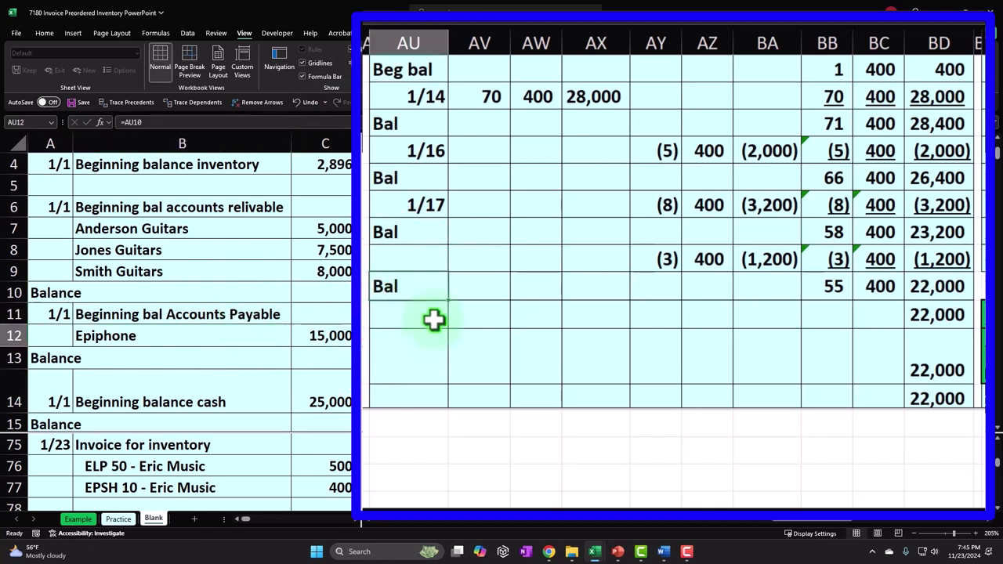
click(488, 327)
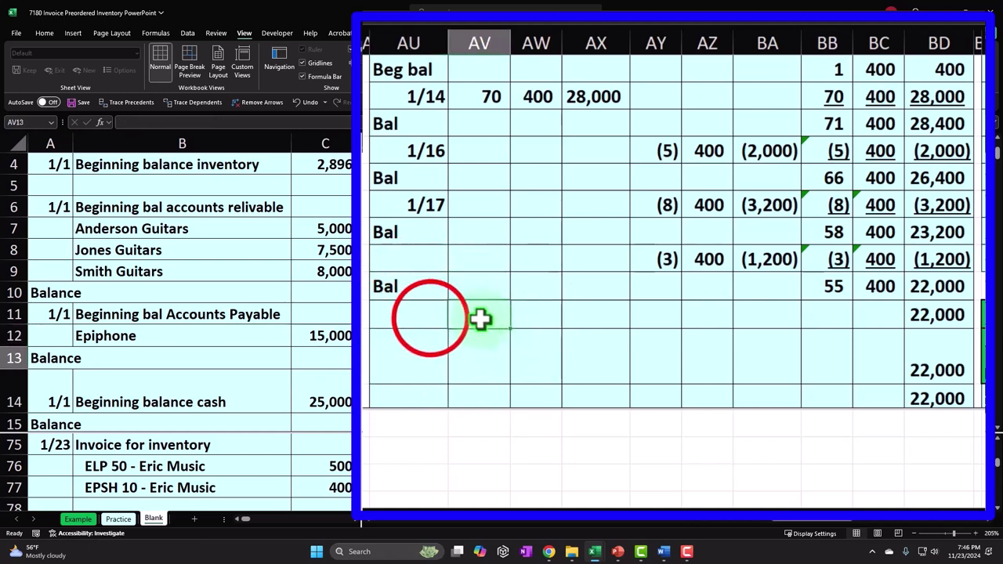
click(430, 318)
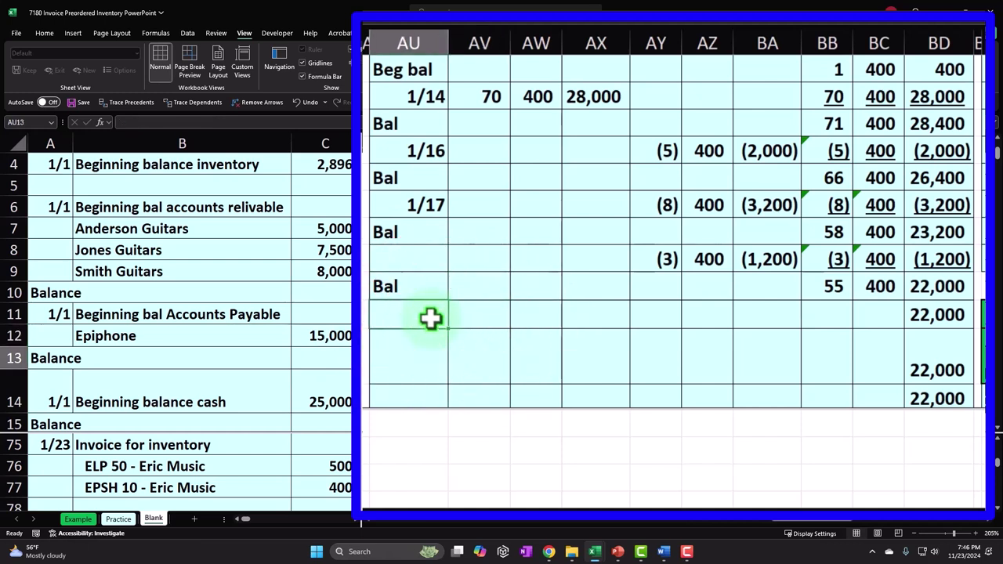
Enter the 1/23 ELP cost of goods sold: (50) units at 400, totalling (20,000).
text(1)
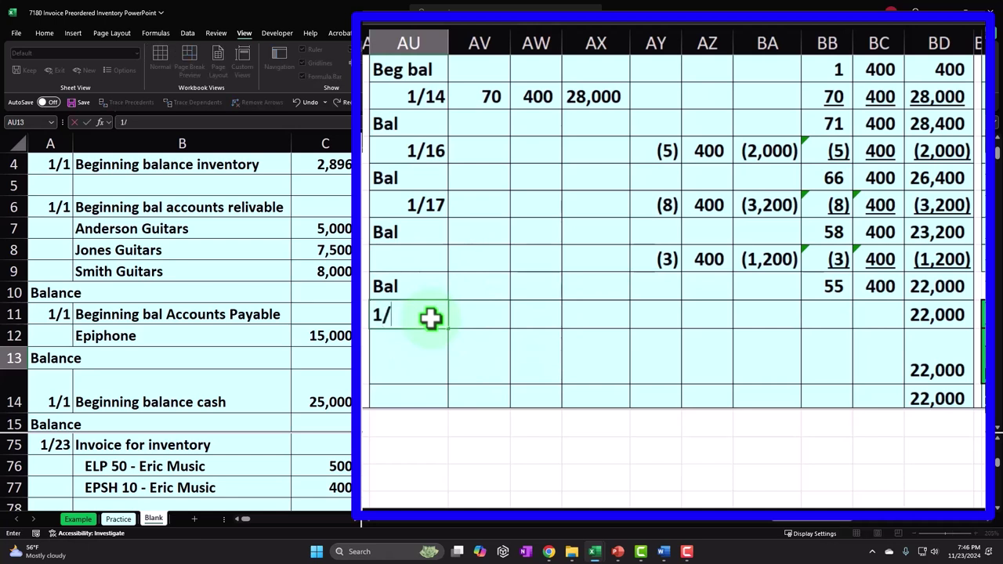
text(/23)
key(Tab)
key(Tab)
key(Tab)
key(Tab)
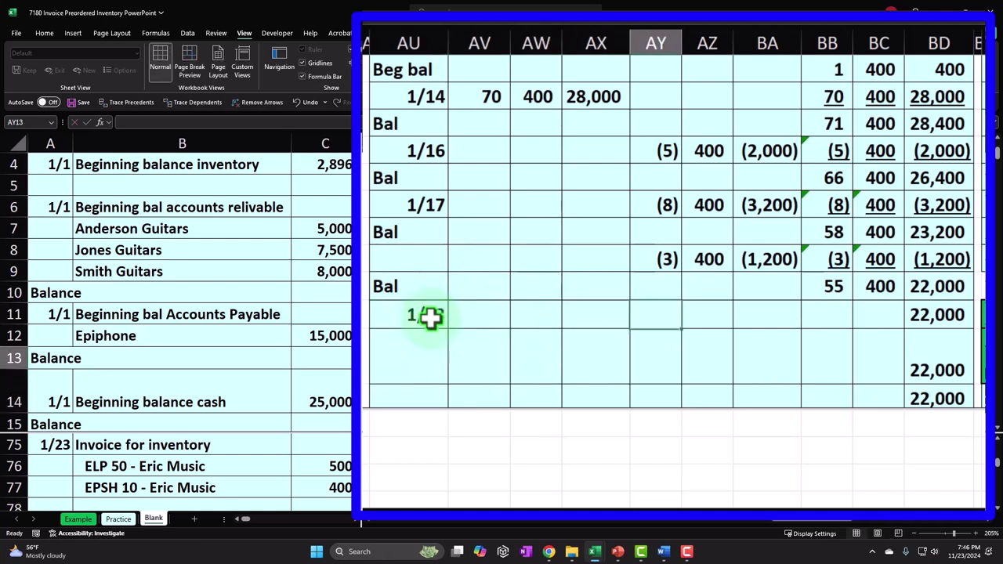
text(-50)
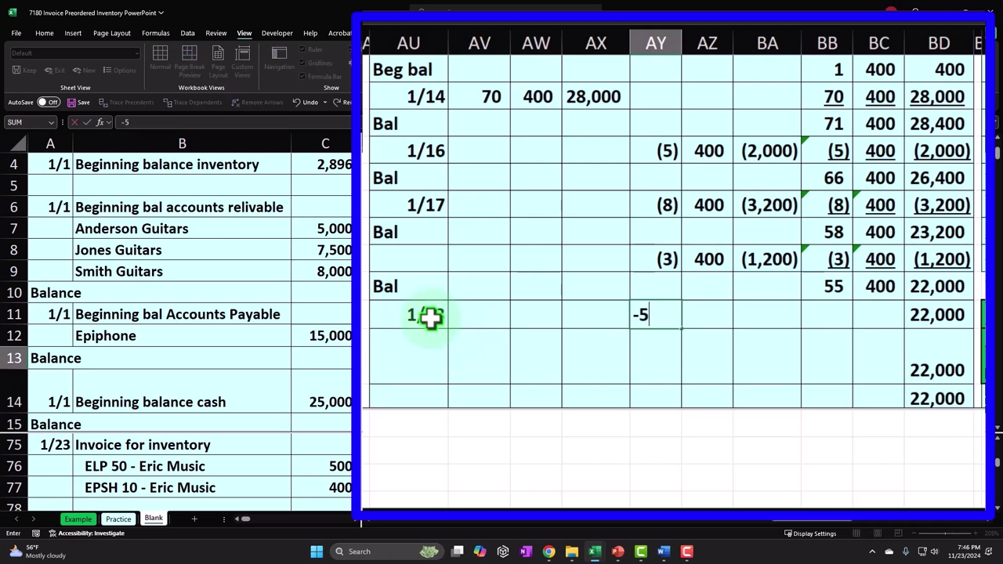
key(Tab)
text(=)
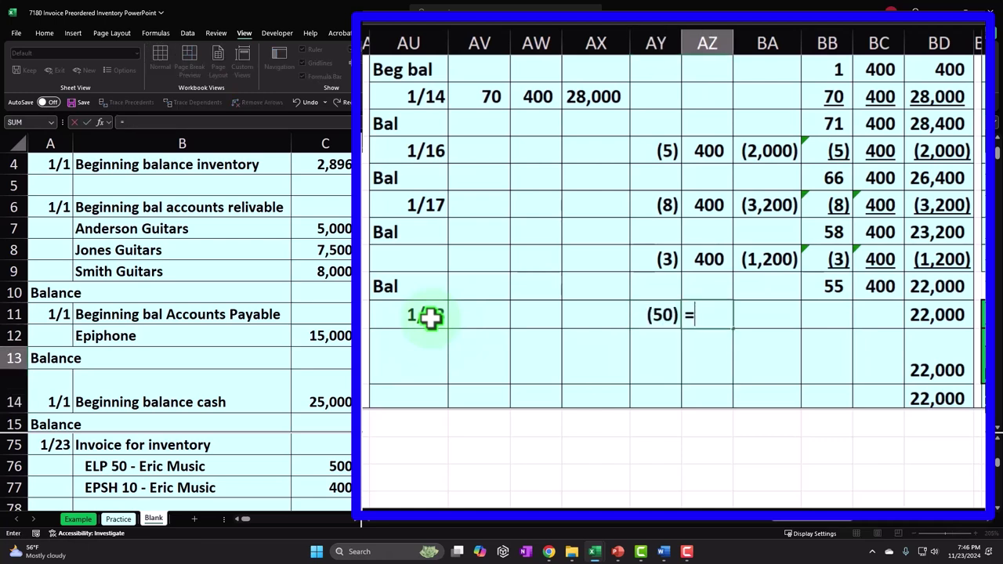
key(Tab)
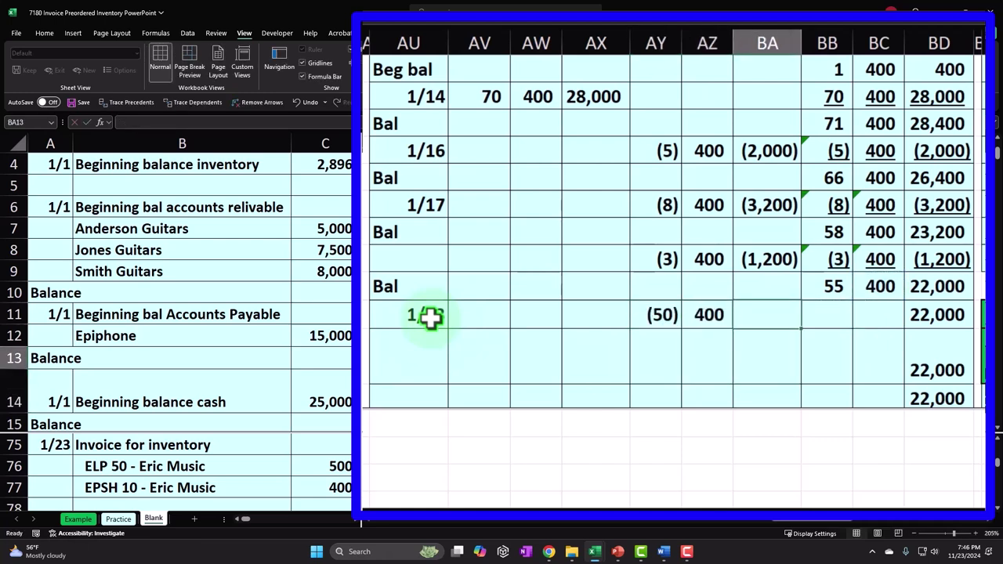
text(=)
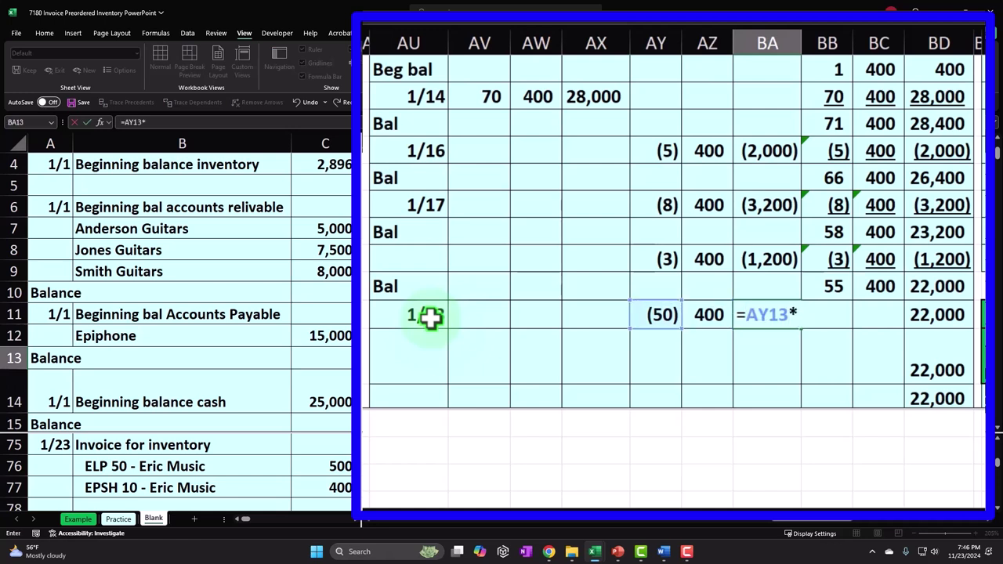
key(ctrl+Return)
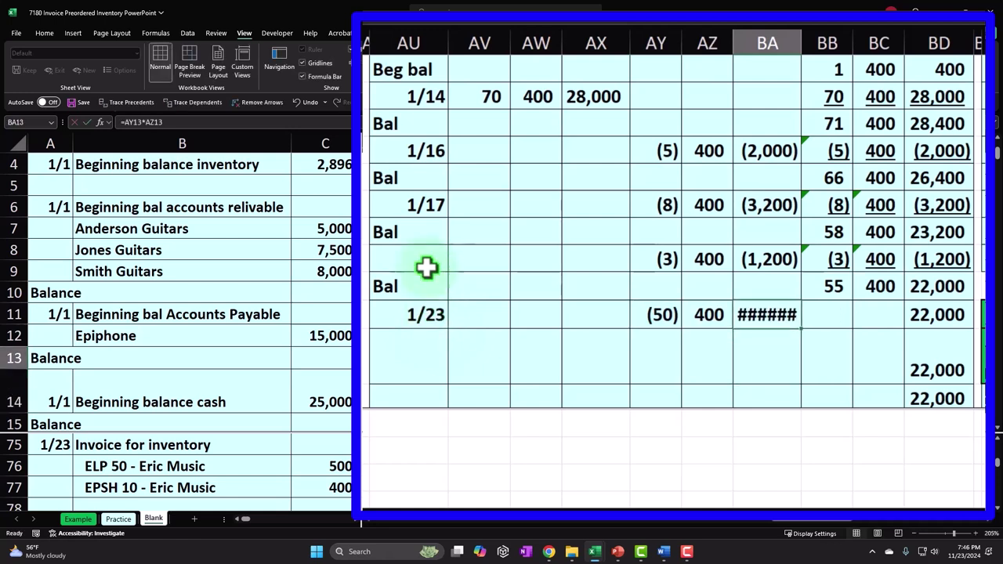
double_click(801, 44)
Carry (50) units at 400 into 1/23 ending inventory, with an ending total of (20,000).
click(849, 313)
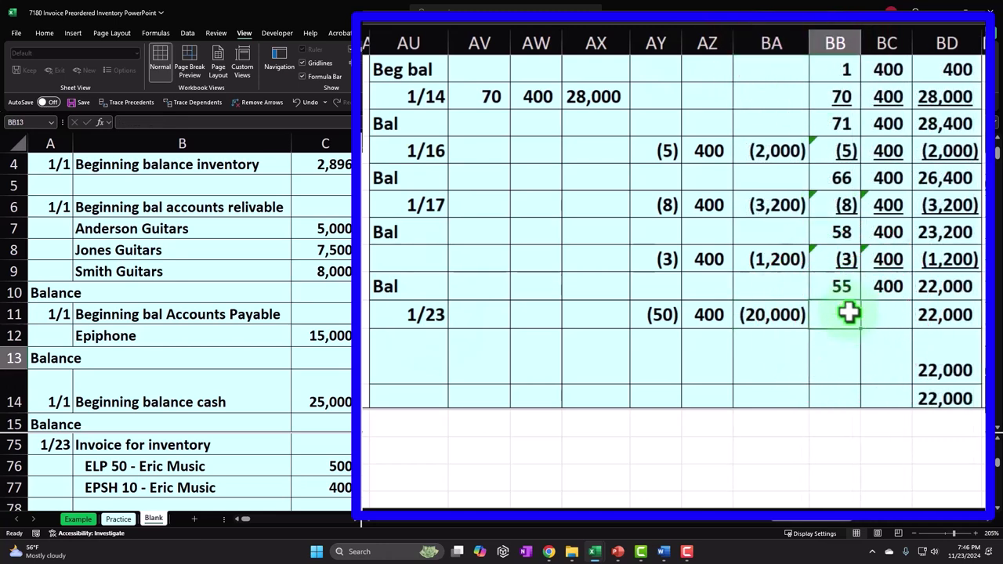
text(=)
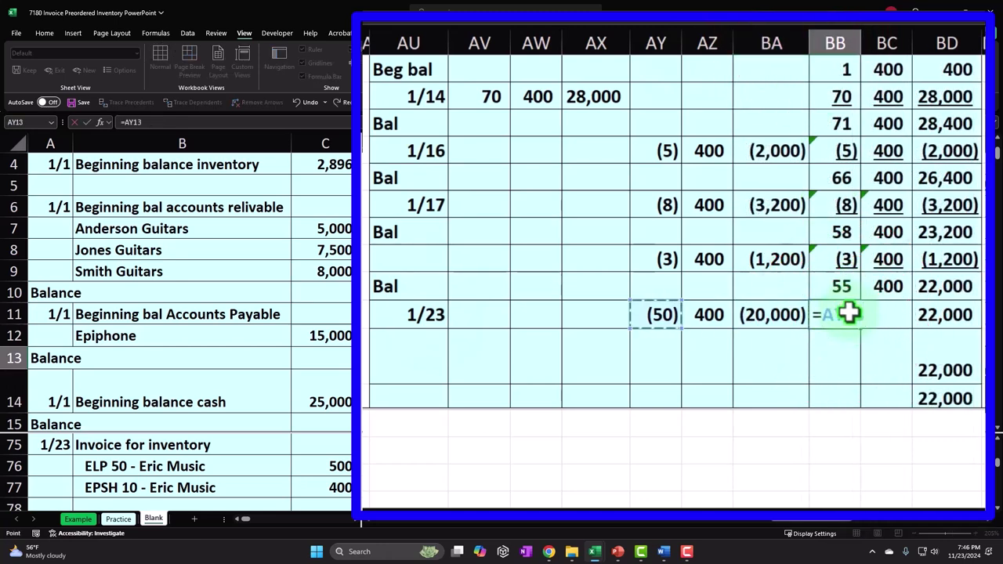
key(Tab)
text(=)
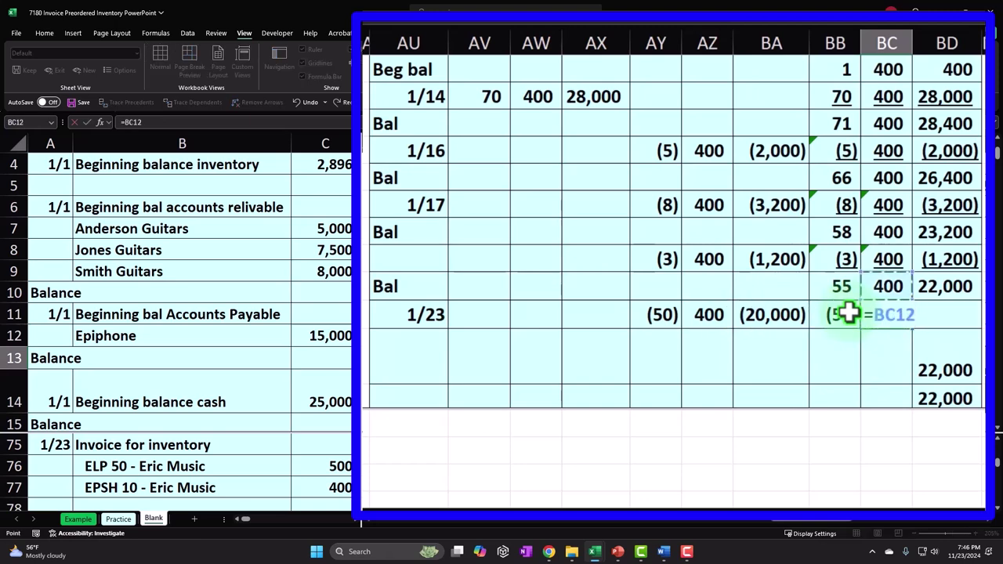
key(Return)
scroll(847, 312, up, 2)
scroll(847, 312, down, 1)
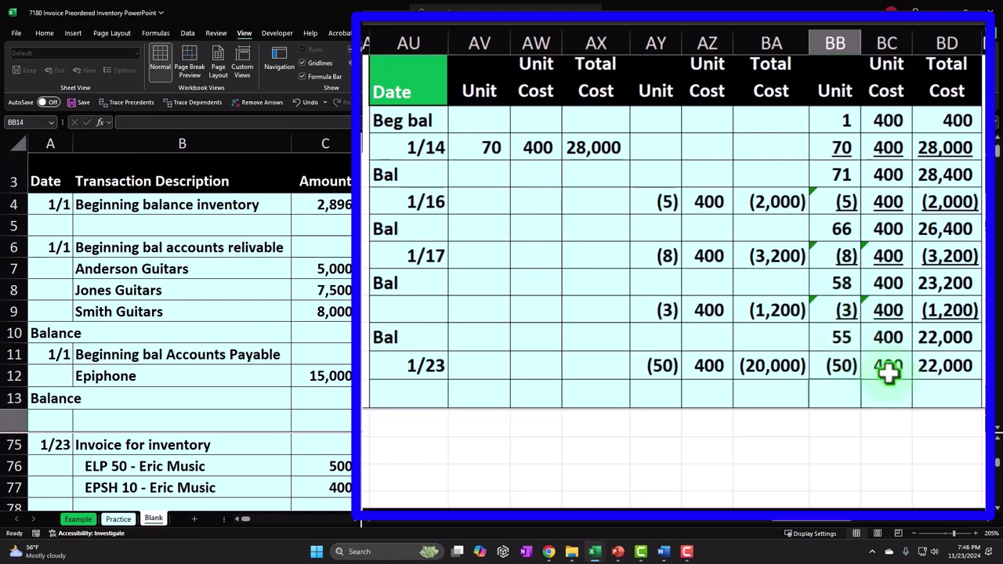
double_click(940, 365)
key(Return)
scroll(938, 362, down, 1)
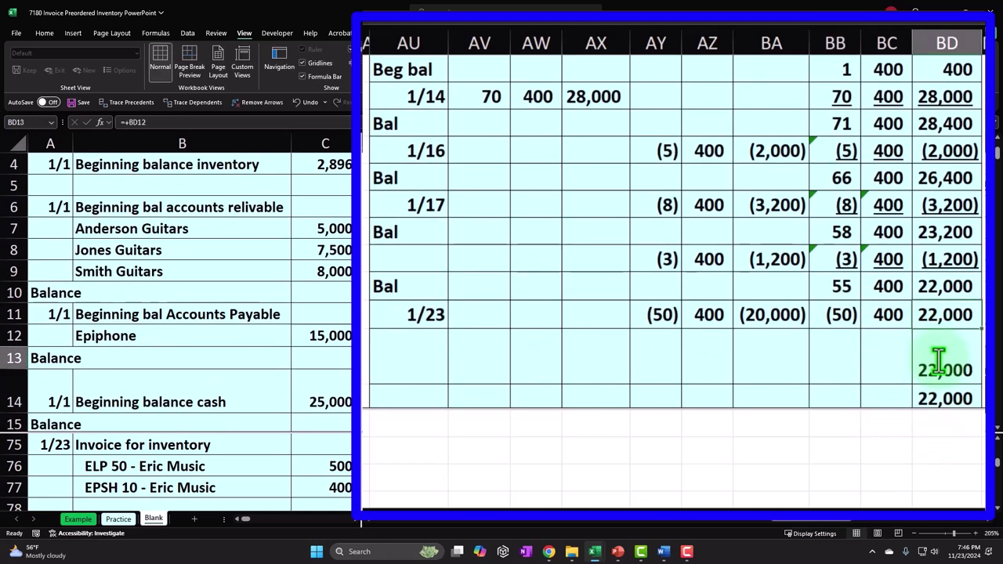
text(=)
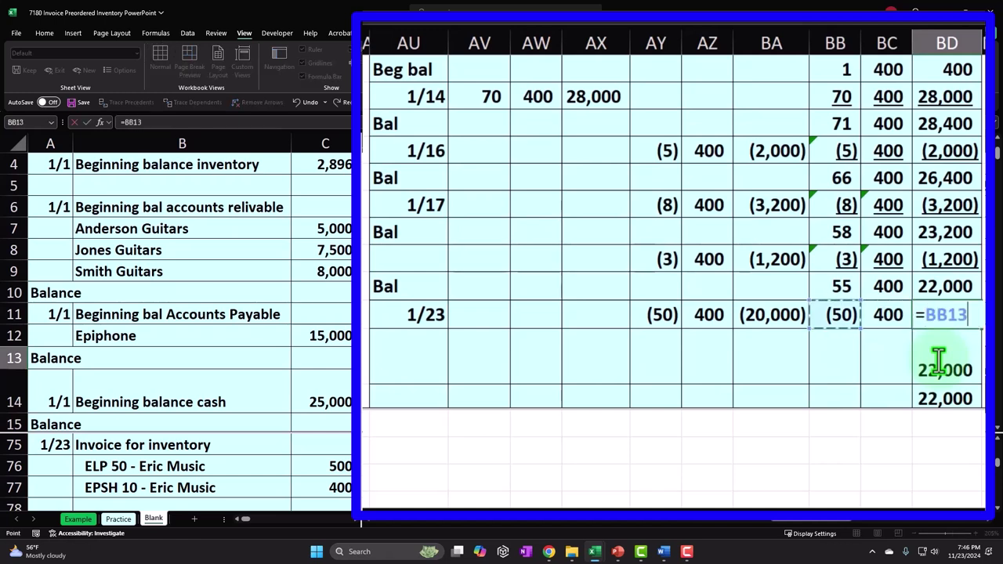
key(Return)
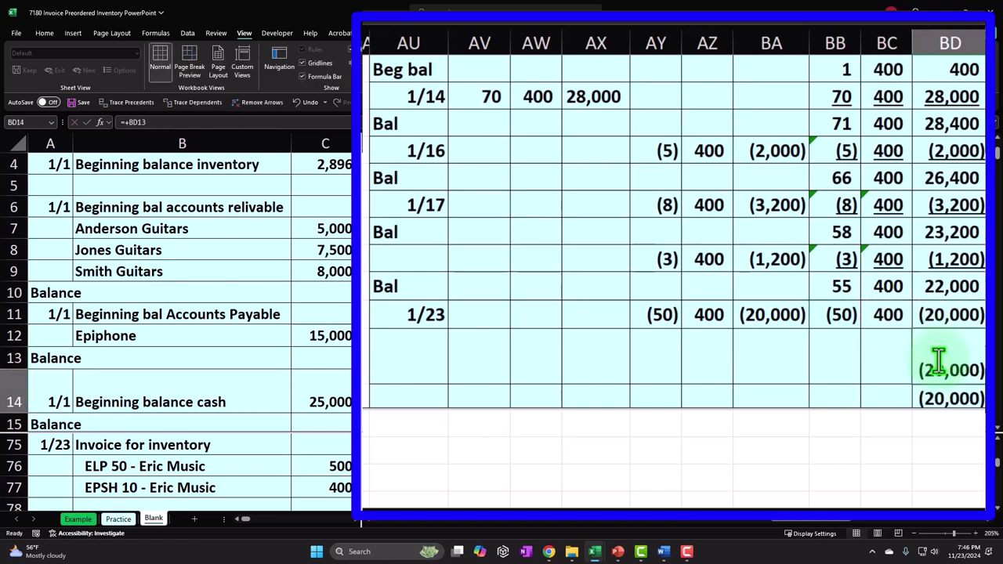
drag(844, 315, 827, 358)
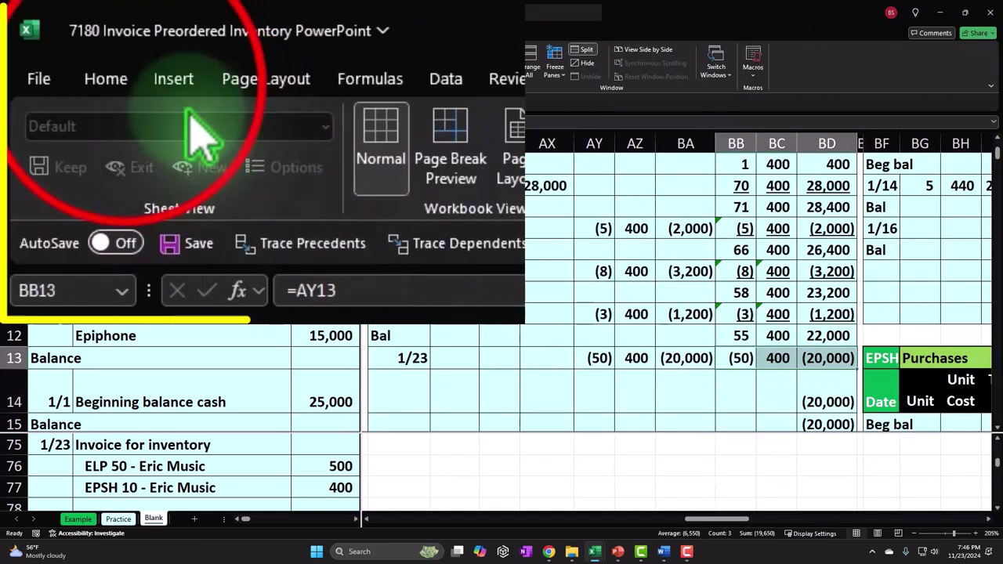
click(45, 33)
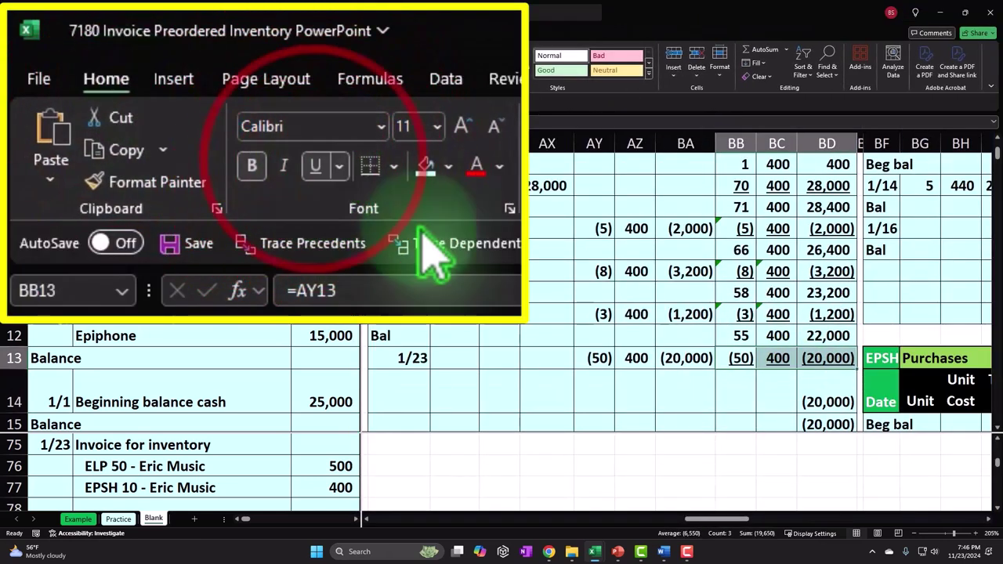
click(745, 388)
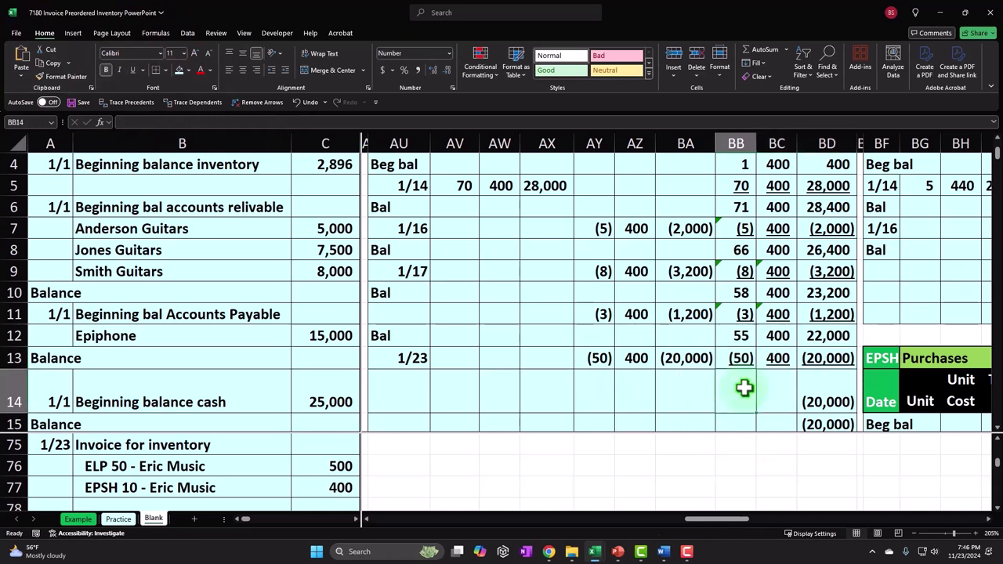
Enter the ELP balance row: =SUM of units giving 5, unit cost 400, total 2,000.
text(=sum()
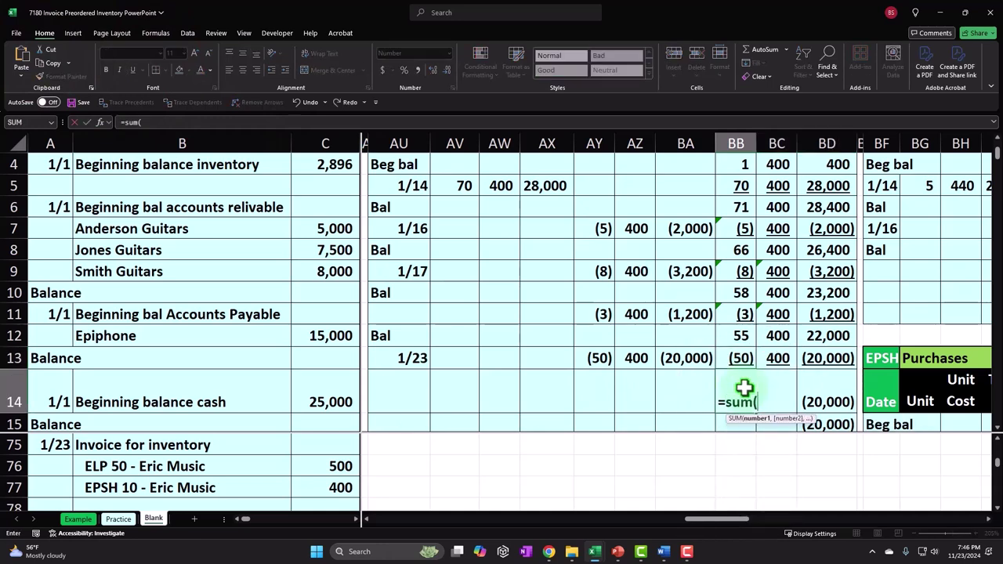
key(Tab)
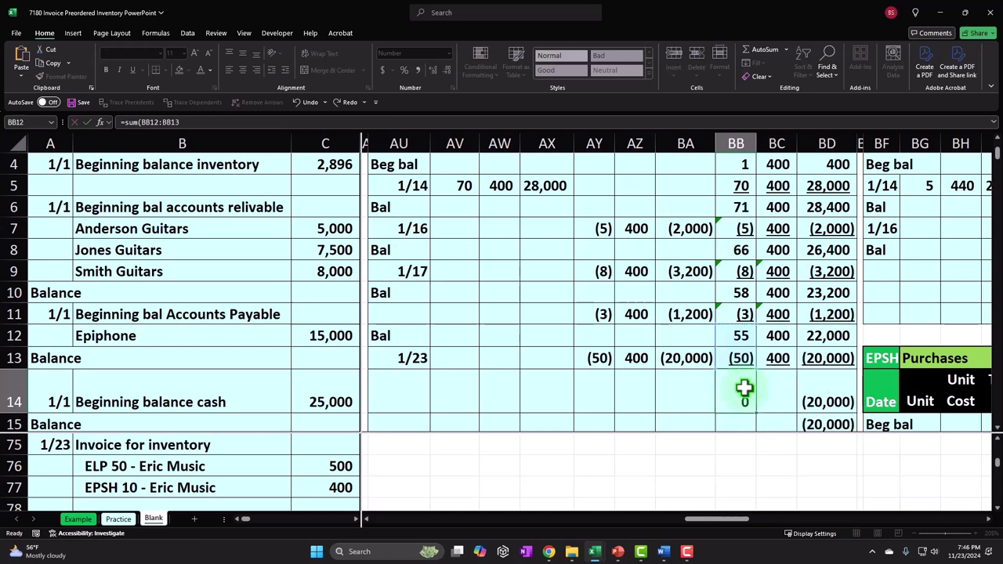
text(=)
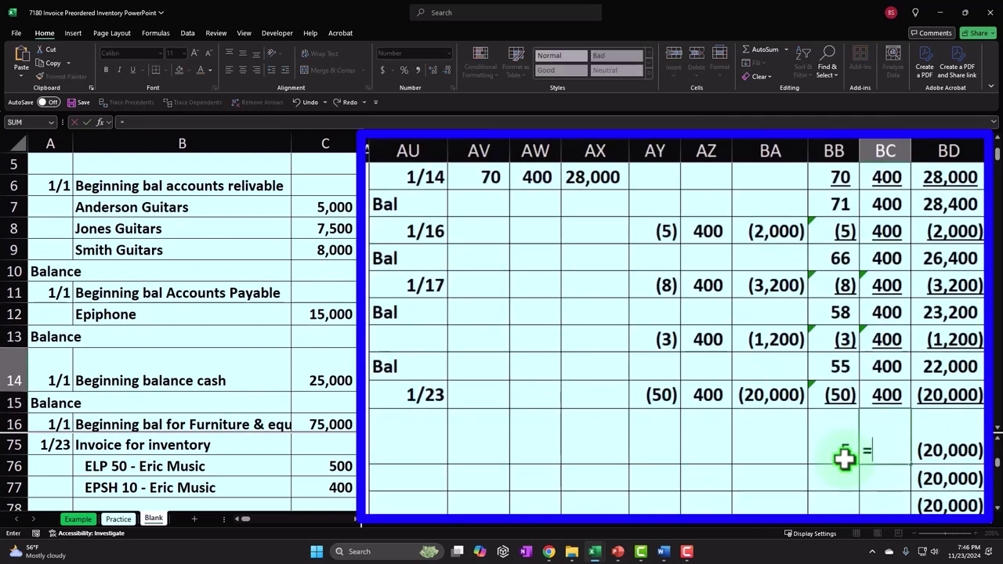
key(Tab)
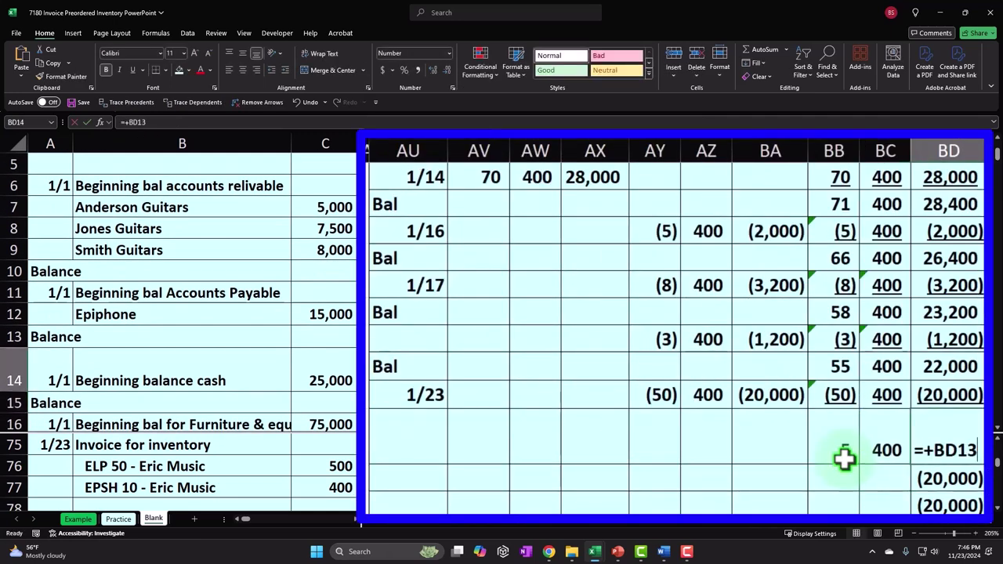
text(=)
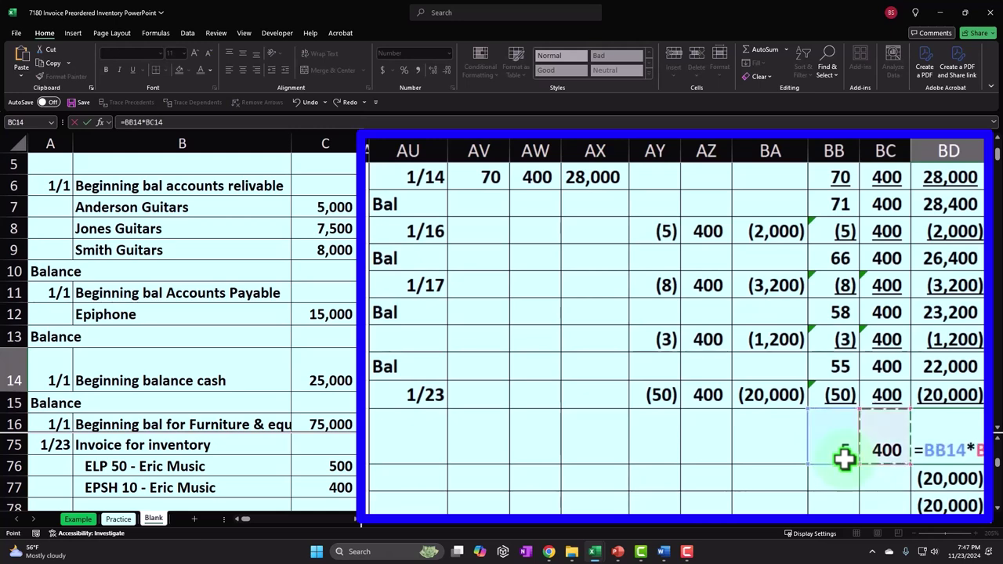
key(Return)
Fill the 1/23 cost-of-goods-sold cells AY13:BA13 light green.
scroll(745, 388, down, 1)
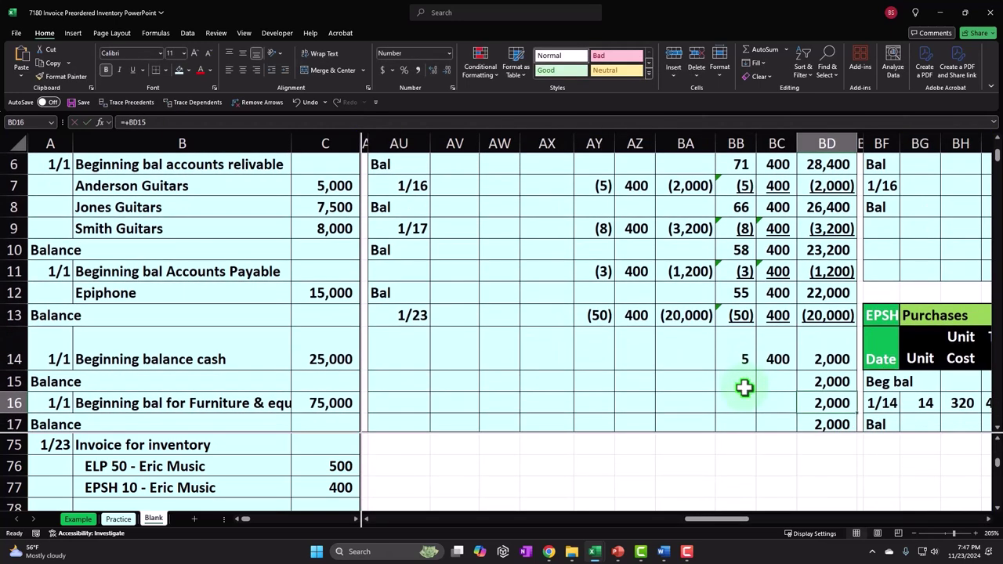
drag(596, 313, 660, 310)
right_click(668, 308)
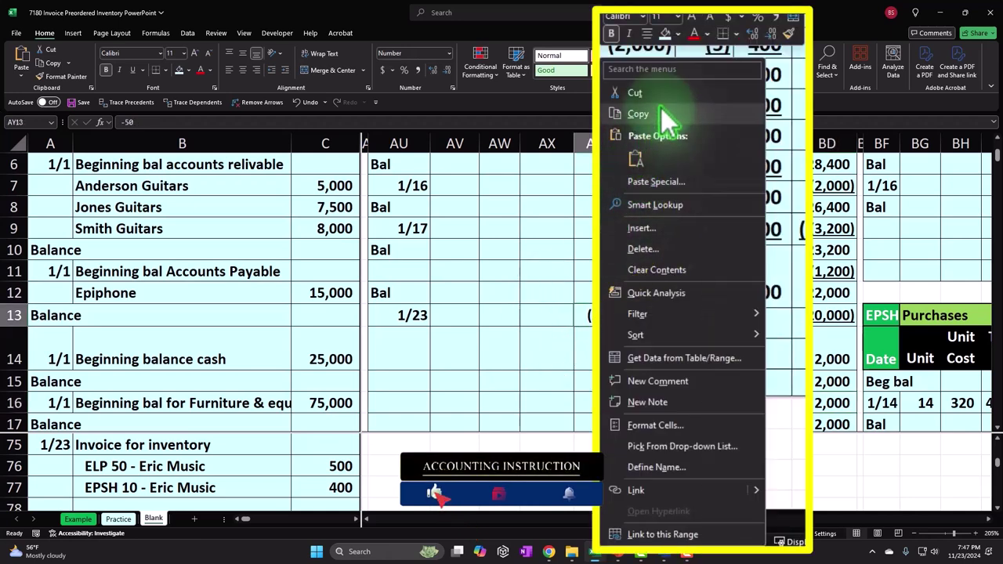
click(678, 34)
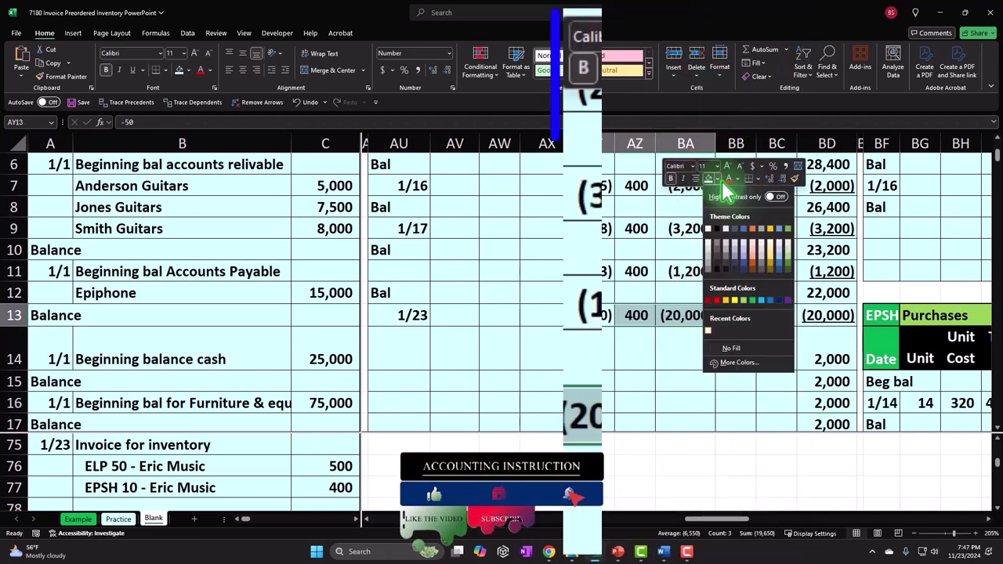
click(741, 305)
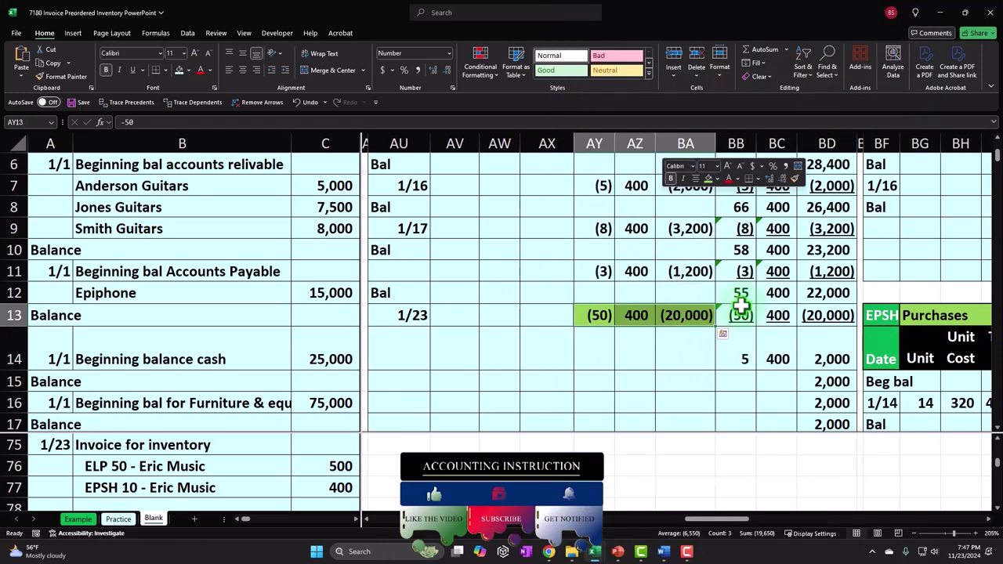
click(250, 484)
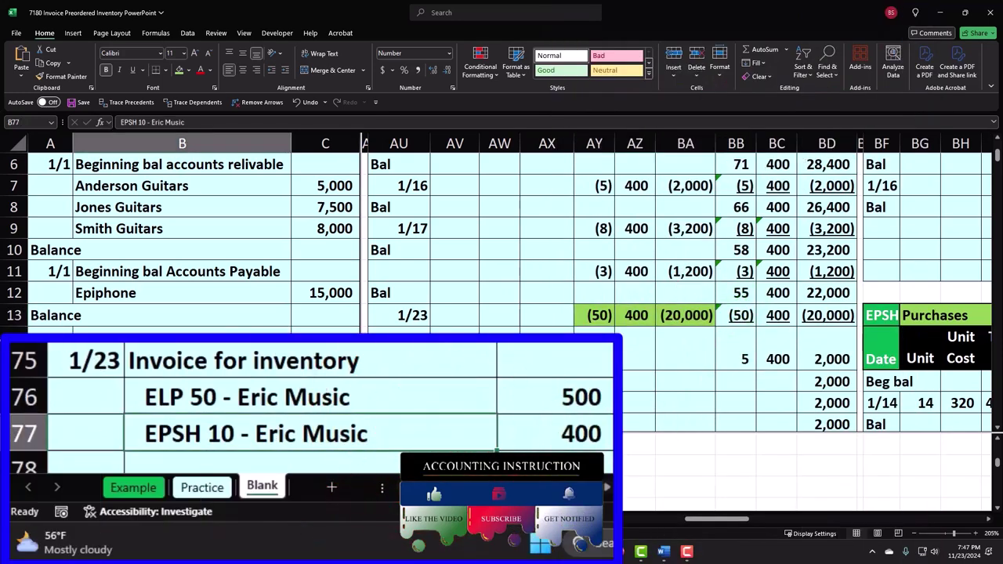
click(569, 358)
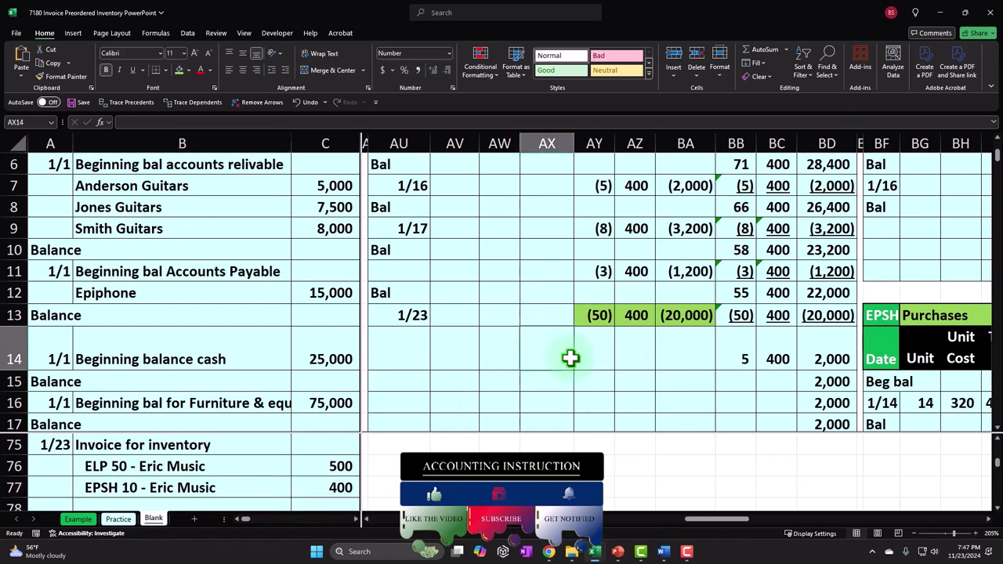
Add a Bal label in BF19 below the 1/16 entry of the EPSH ledger.
scroll(570, 358, down, 2)
scroll(570, 358, down, 3)
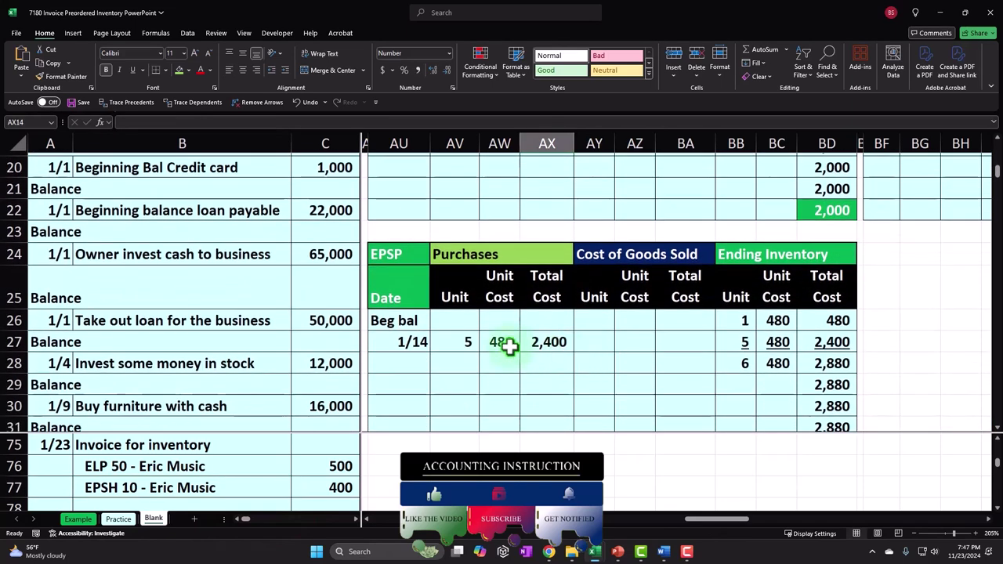
drag(721, 518, 786, 531)
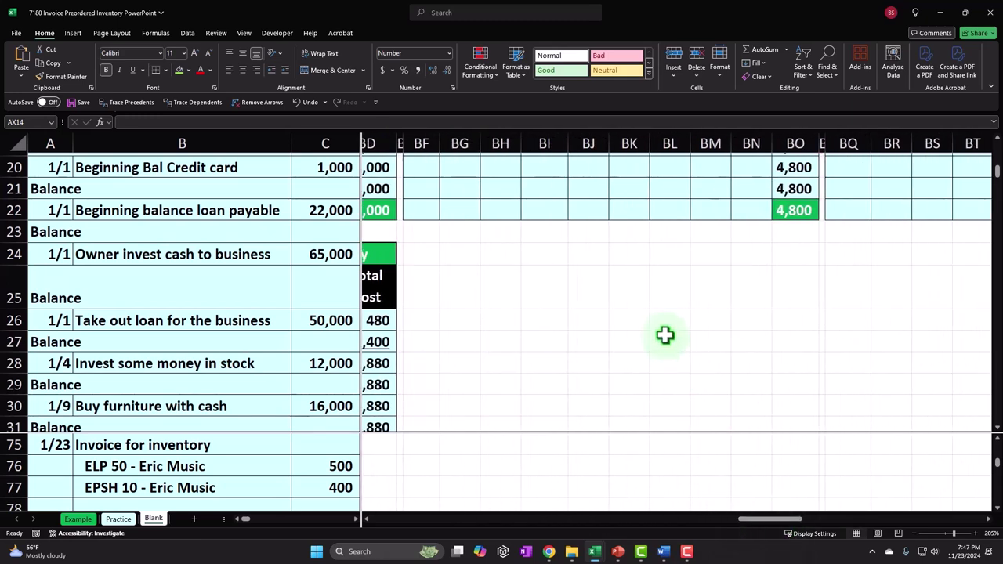
scroll(665, 335, up, 3)
scroll(666, 336, down, 3)
click(666, 335)
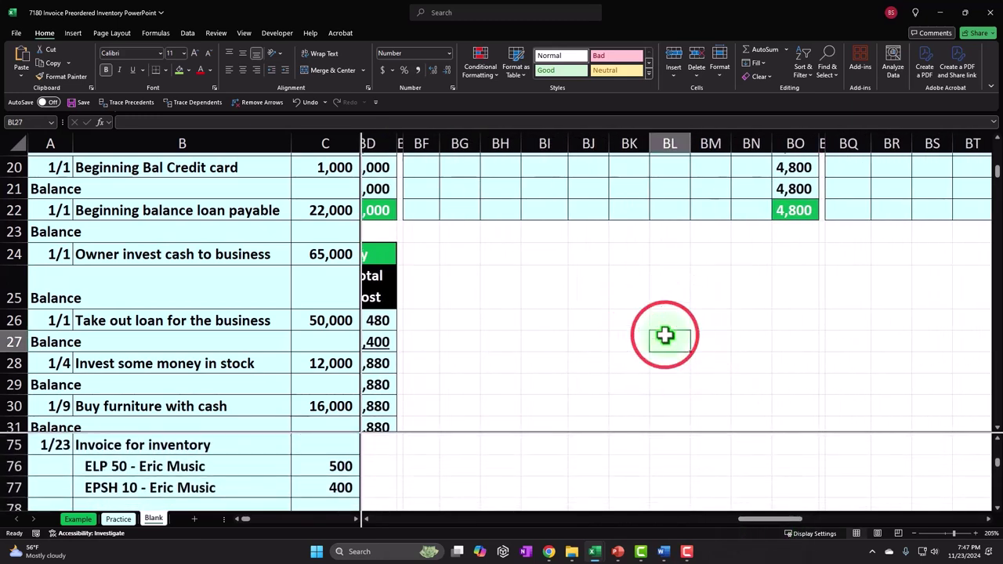
scroll(665, 335, up, 1)
scroll(666, 335, up, 2)
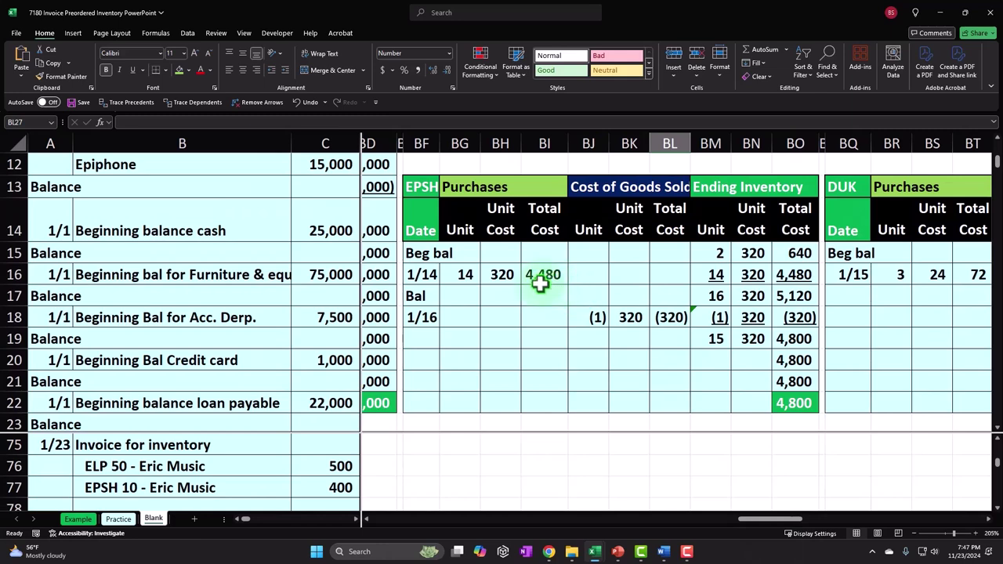
click(429, 339)
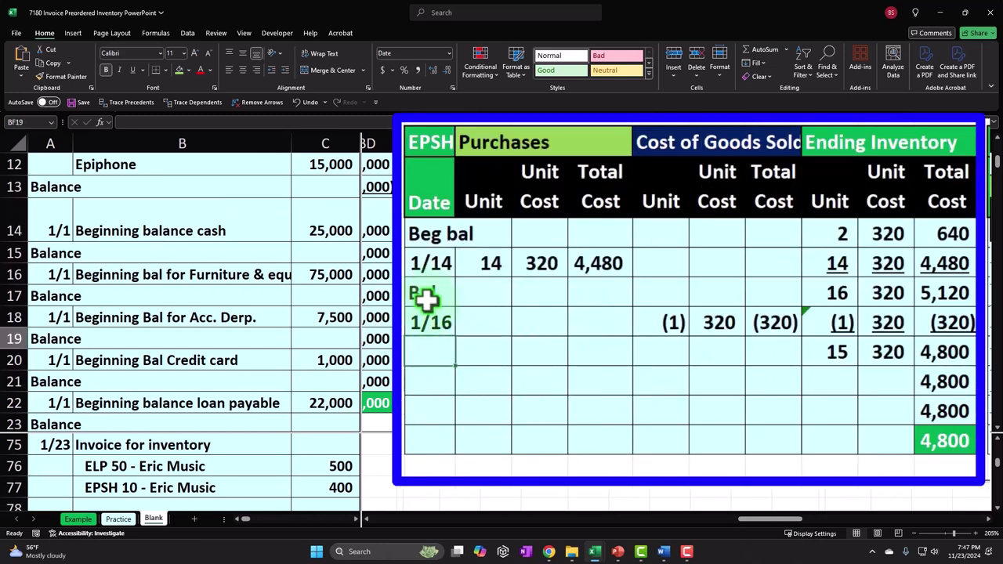
text(=)
key(Return)
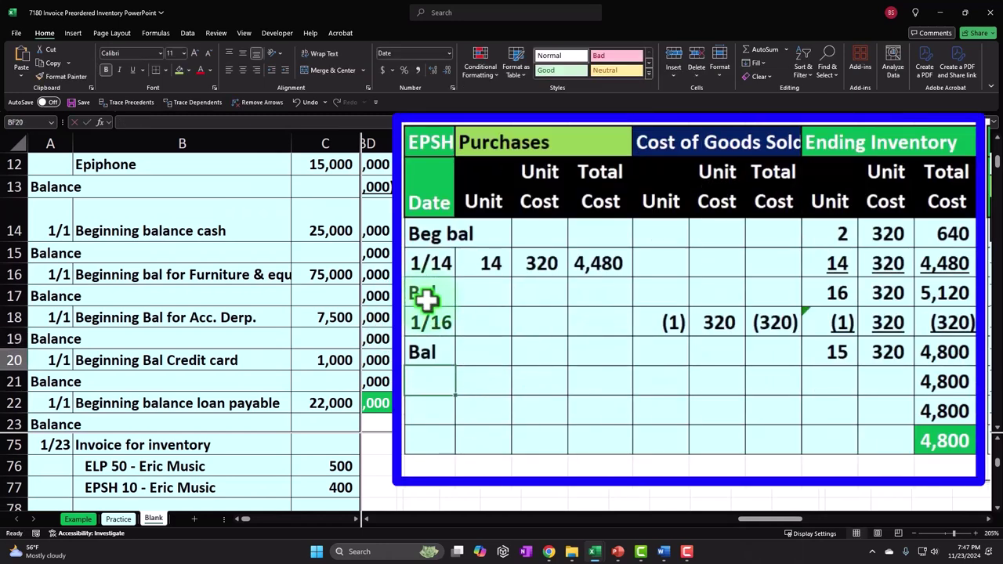
Enter the 1/23 EPSH cost of goods sold: (10) units at 320, totalling (3,200), autofitting column BL.
text(1/23)
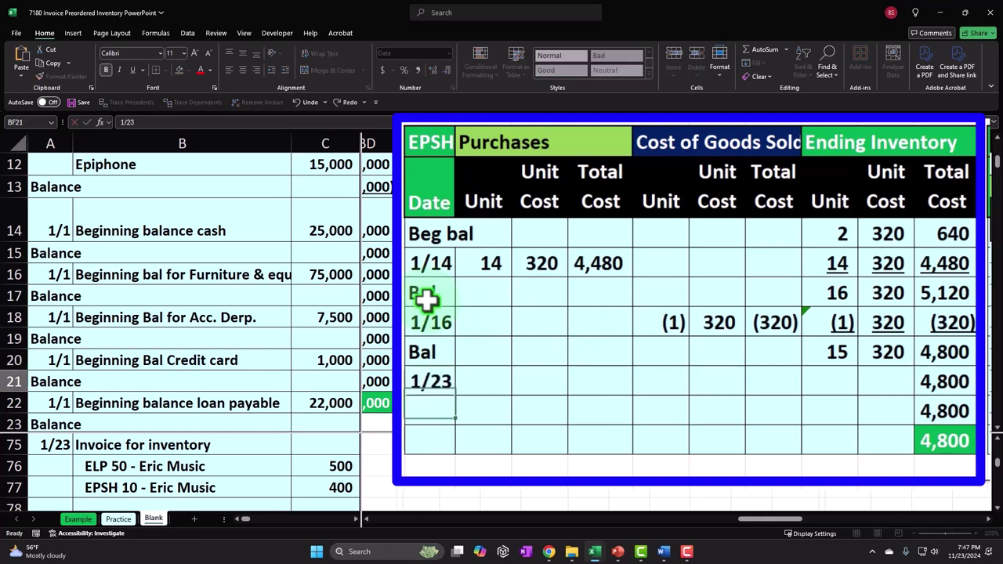
key(Return)
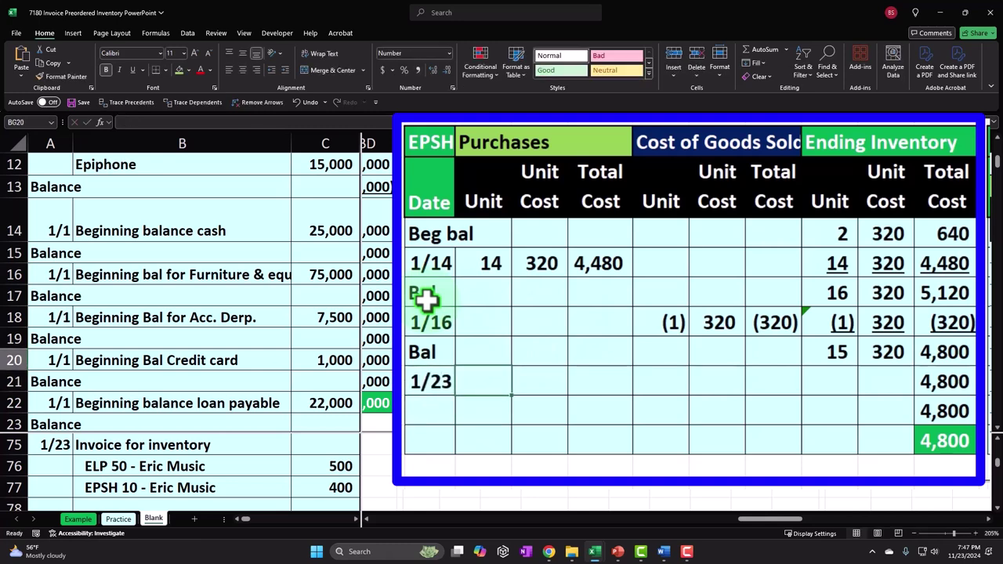
text(-10)
key(Tab)
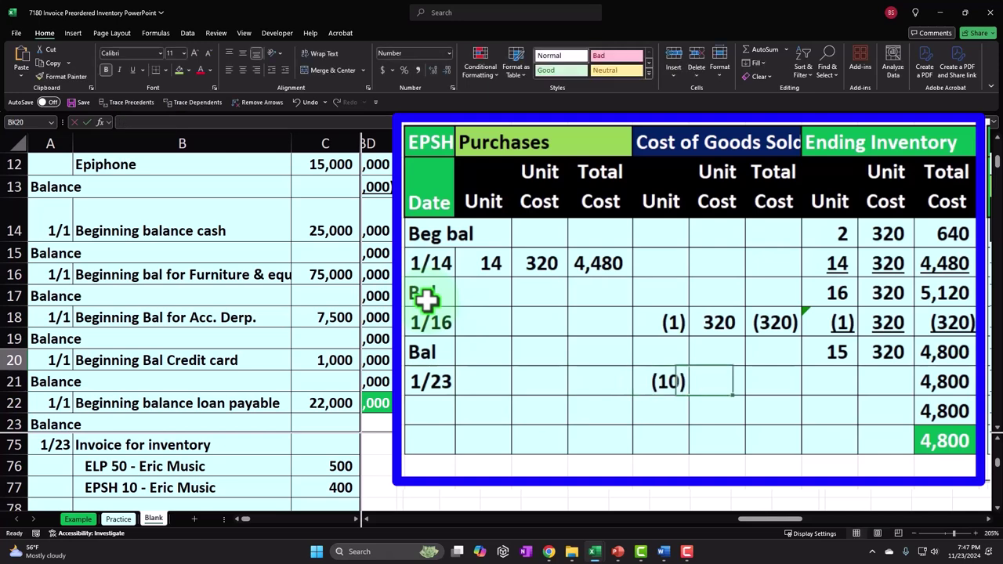
text(=)
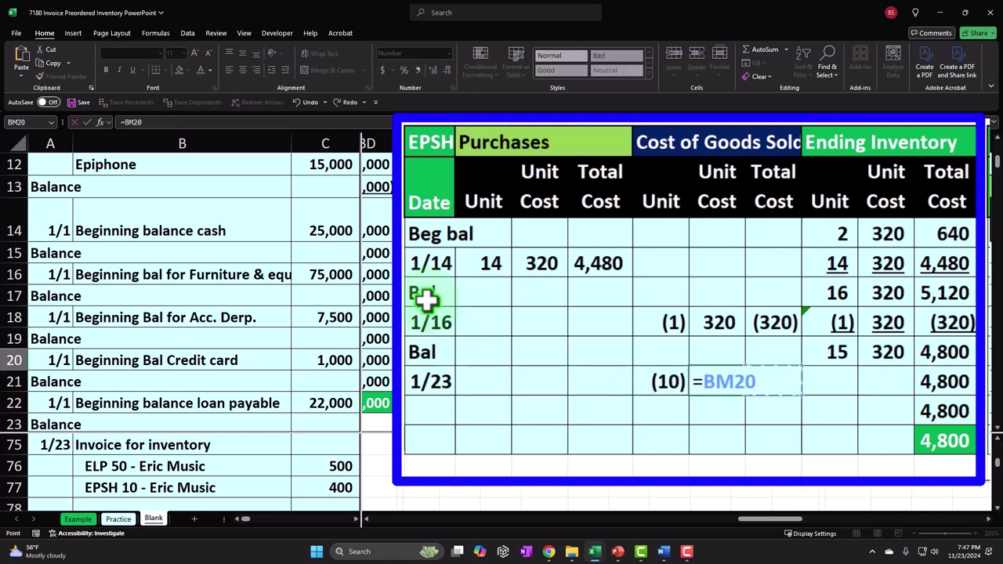
key(Return)
key(Up)
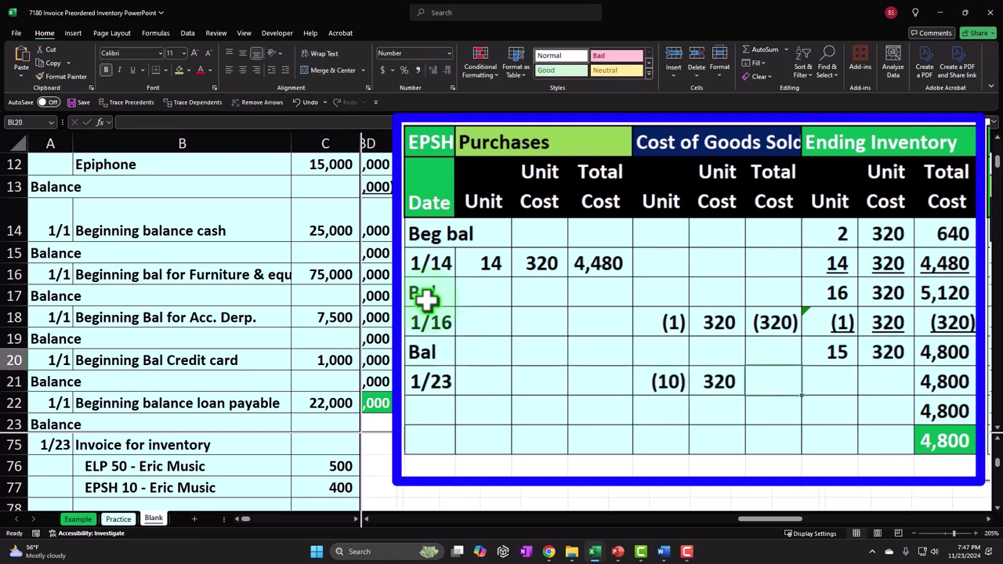
text(=)
key(Left)
key(Left)
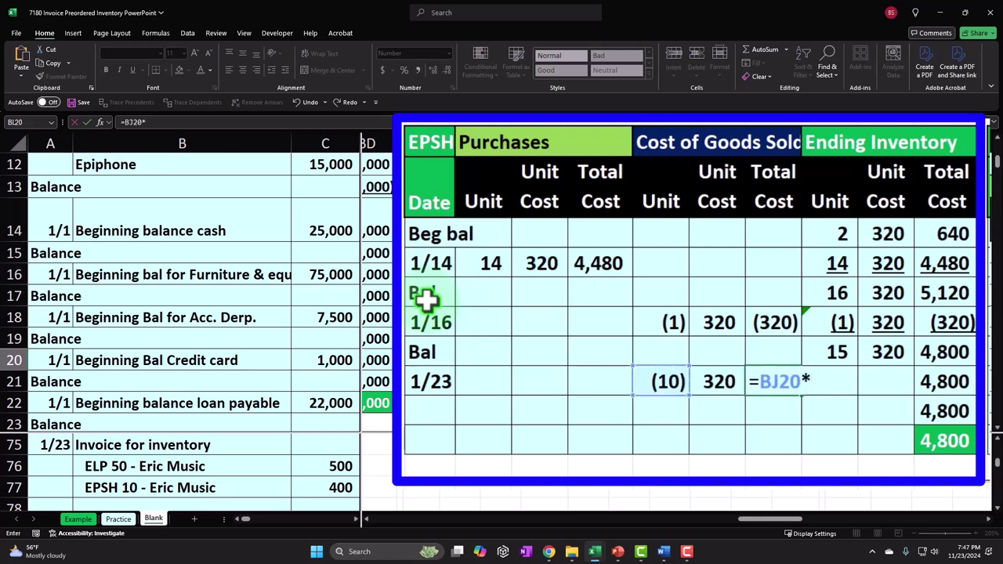
text(*)
key(Left)
key(Return)
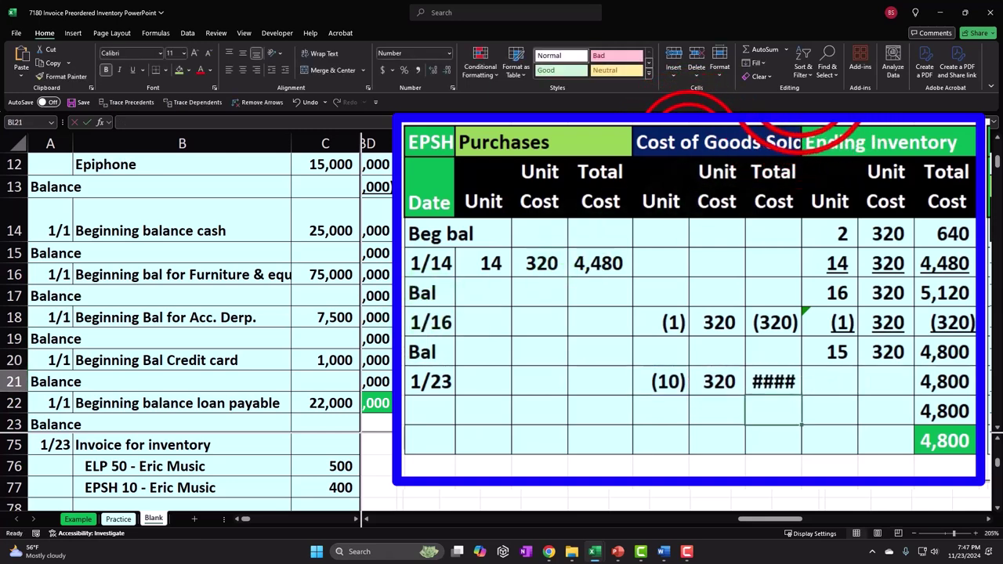
double_click(700, 144)
drag(594, 359, 655, 359)
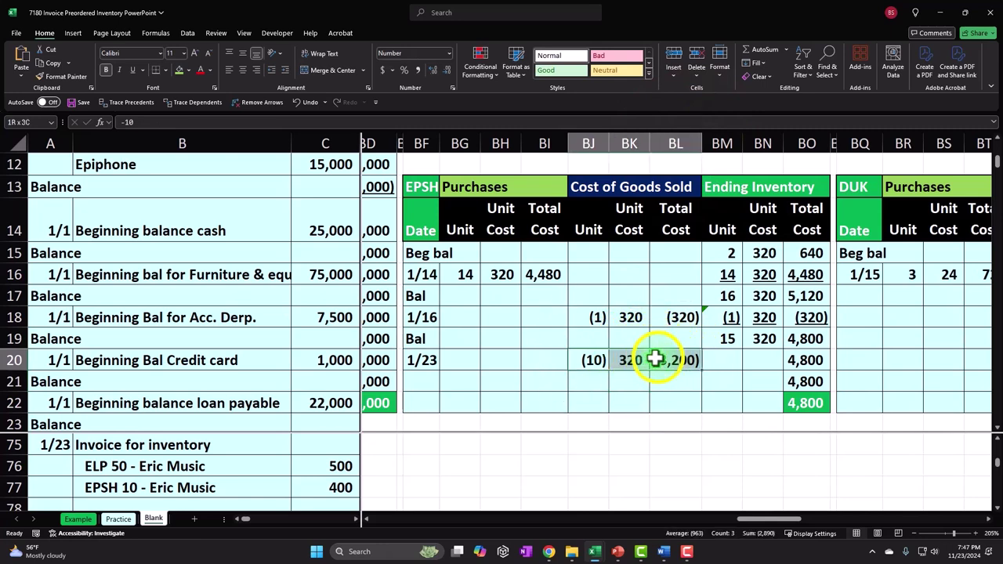
right_click(656, 360)
Shade the 1/23 COGS cells green and record (10) units at 320, (3,200) in ending inventory, underlined.
click(696, 492)
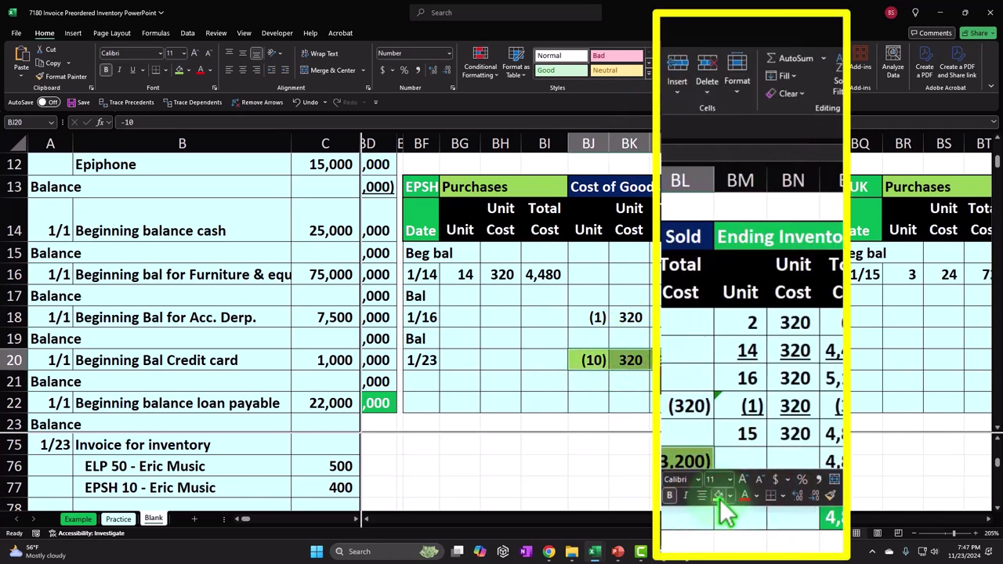
click(716, 361)
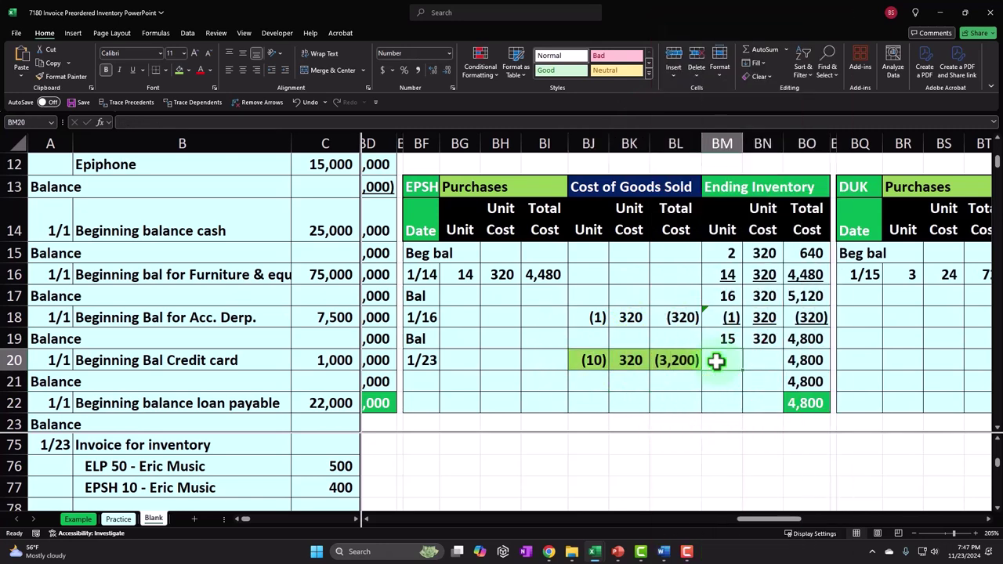
text(=)
key(Left)
key(Left)
key(Tab)
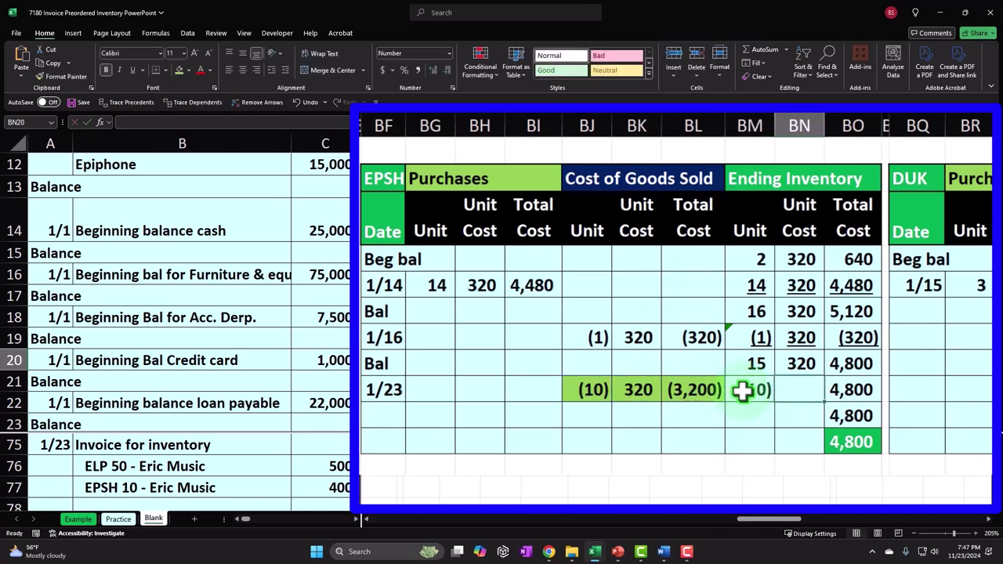
text(=)
key(Tab)
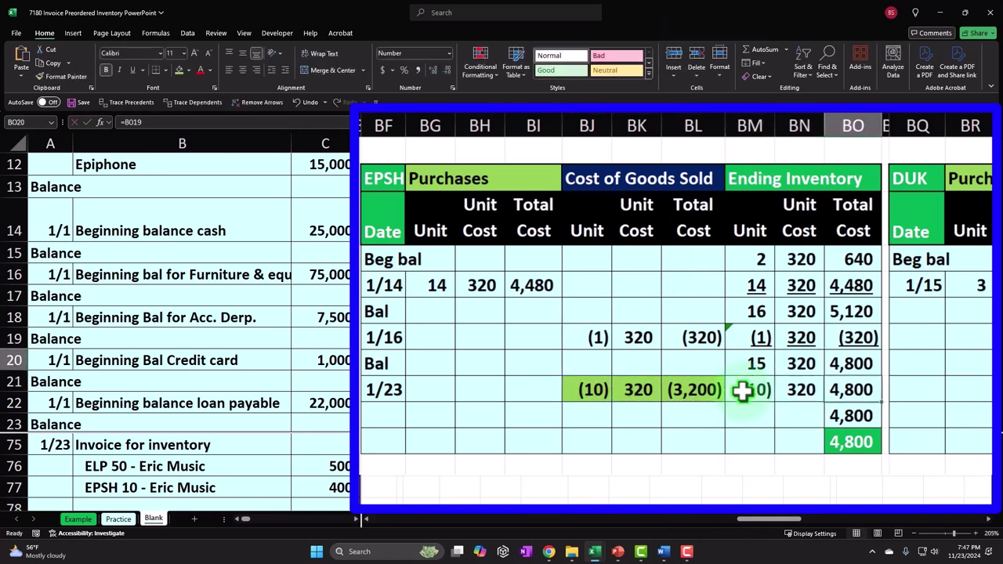
text(=)
click(742, 392)
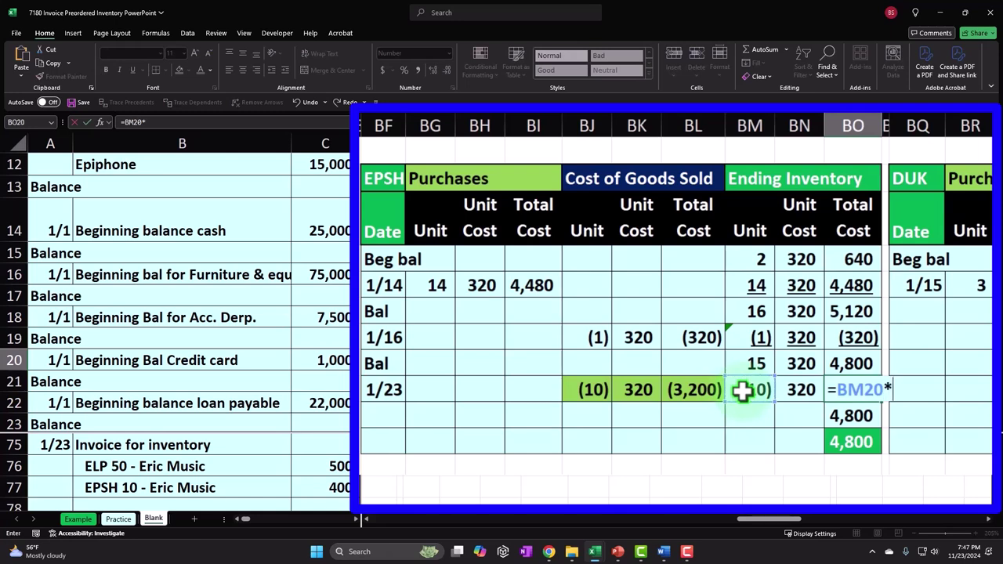
click(800, 389)
key(Return)
drag(739, 392, 851, 392)
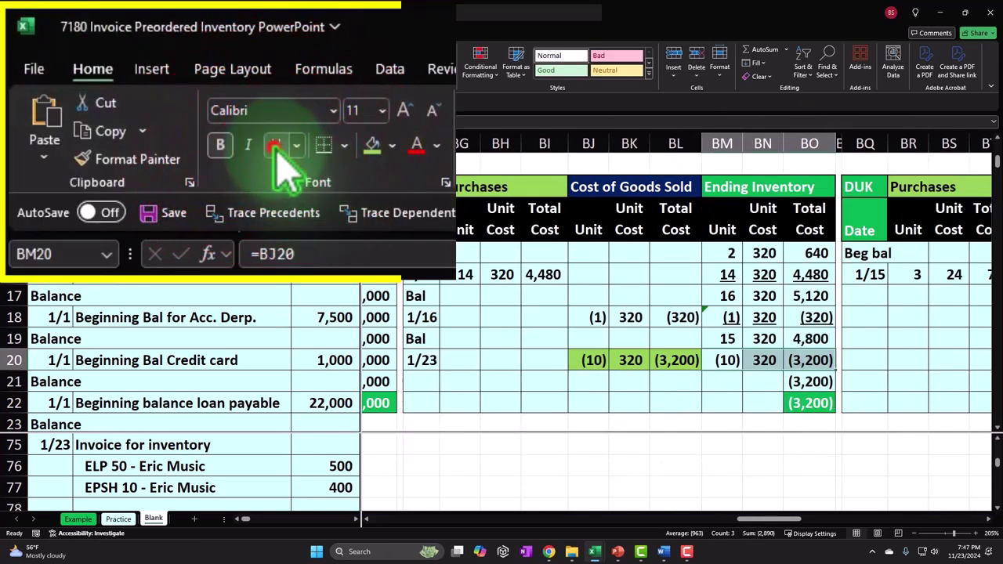
click(133, 72)
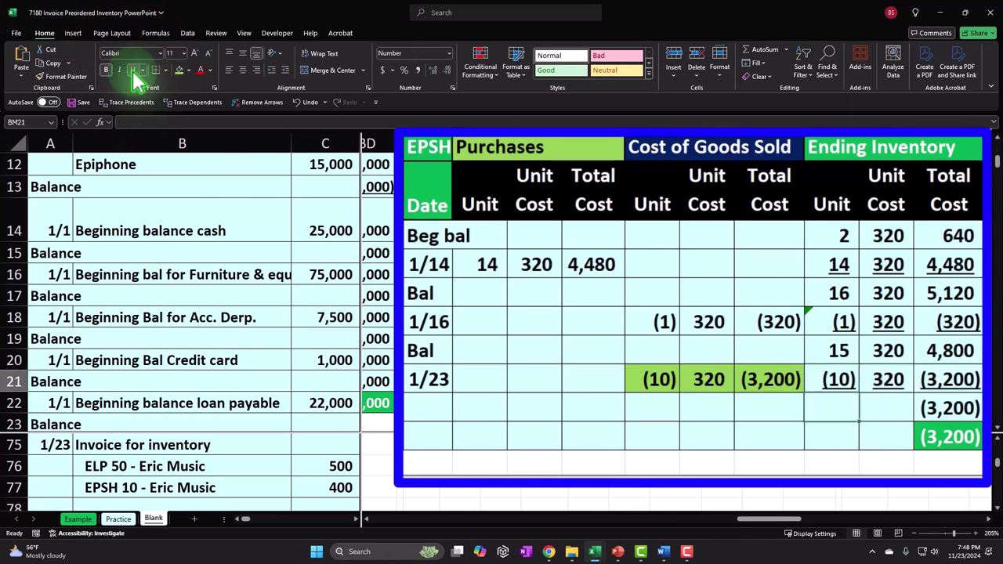
Add the EPSH balance row of 5 units at 320 totalling 1,600, then check the 1/23 formulas.
text(=sum()
key(Up)
key(Up)
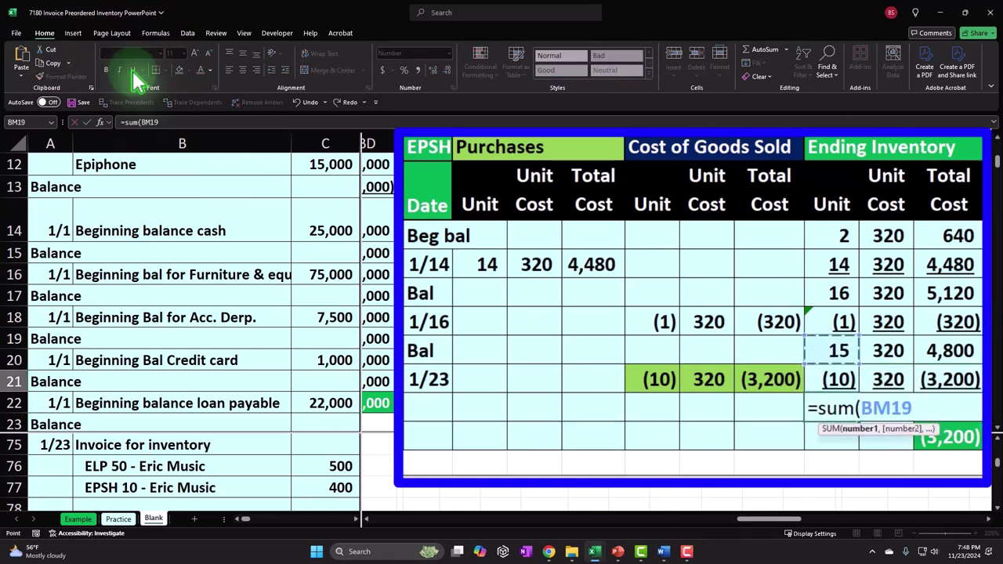
key(Return)
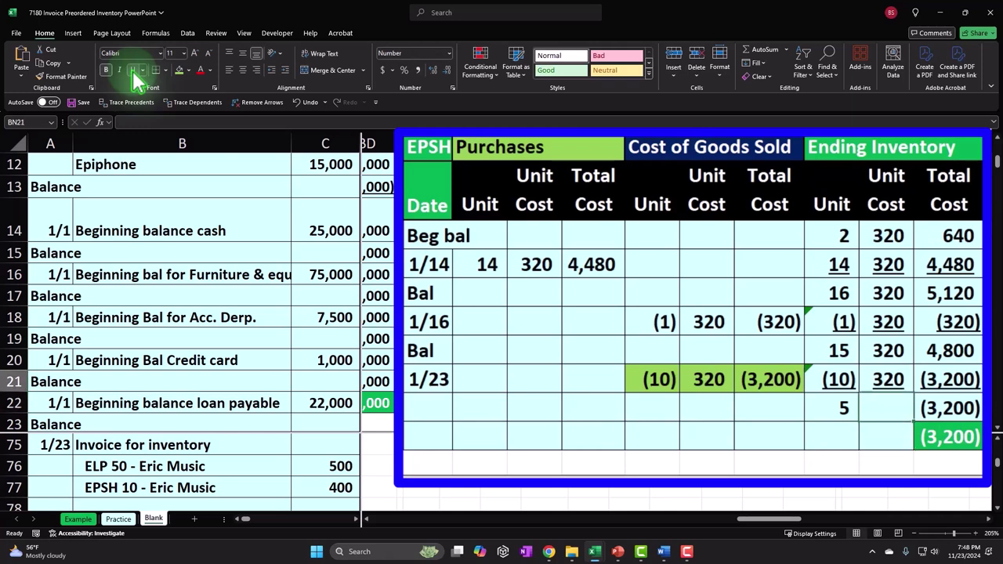
text(=)
key(Up)
key(Tab)
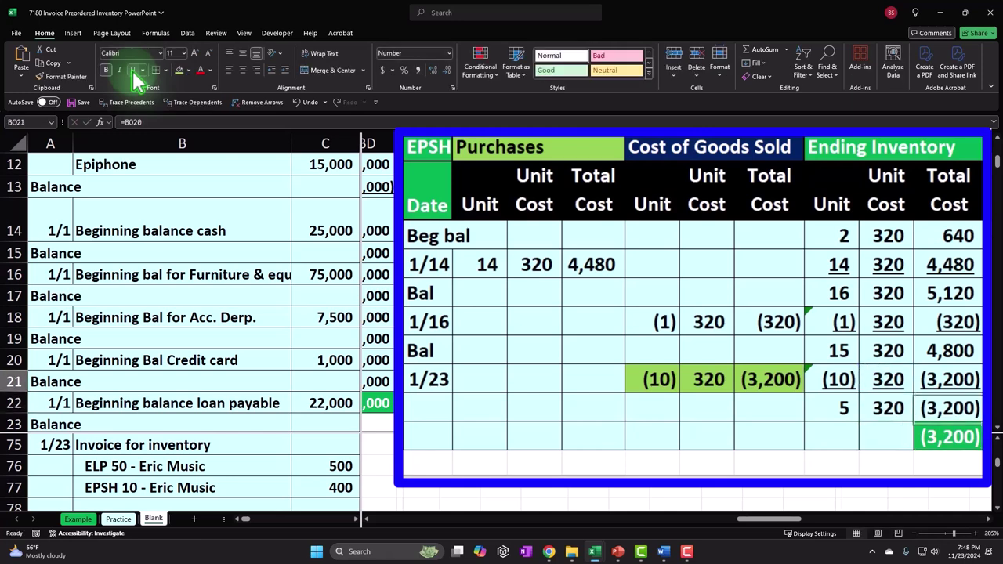
text(=)
key(Left)
key(Left)
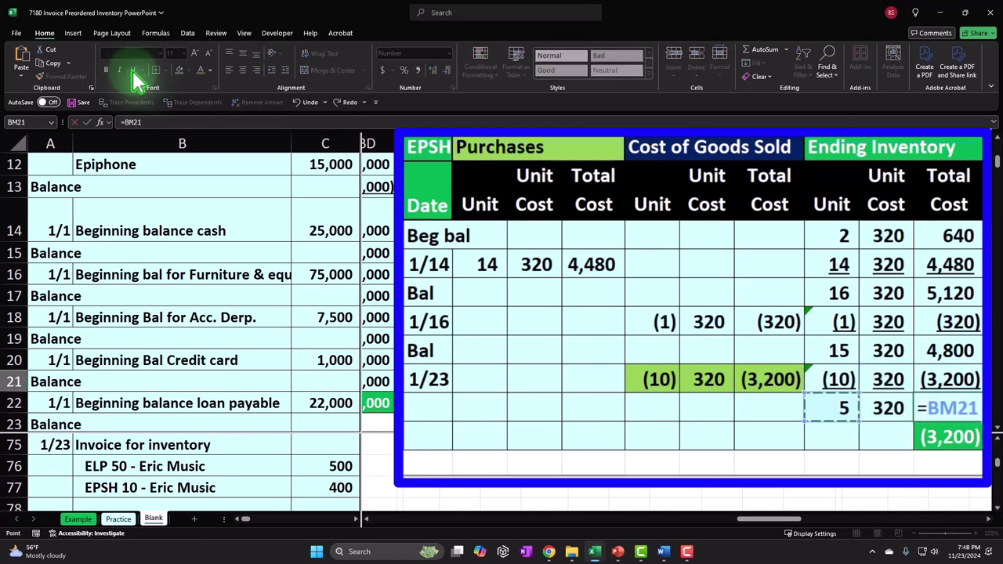
key(Return)
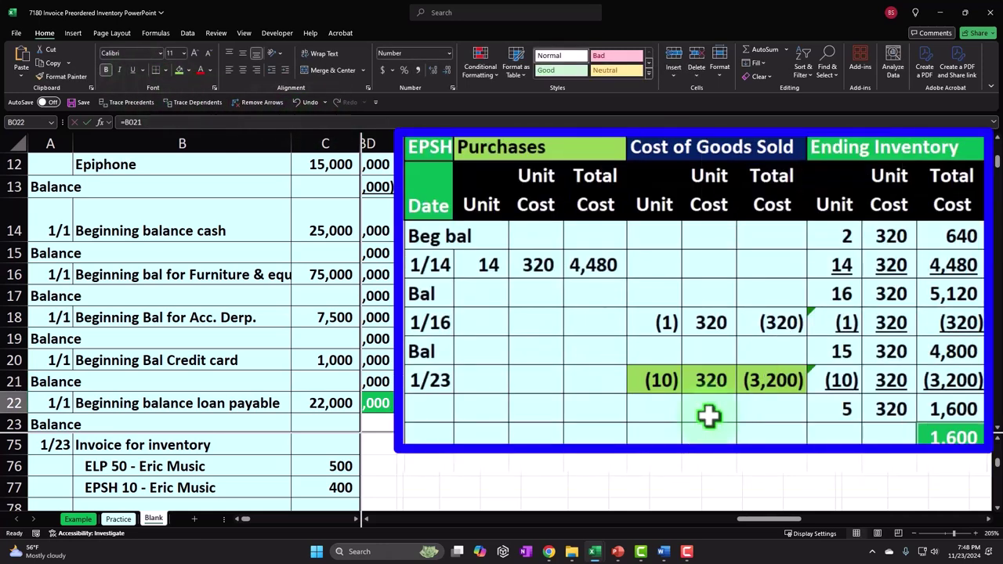
click(708, 380)
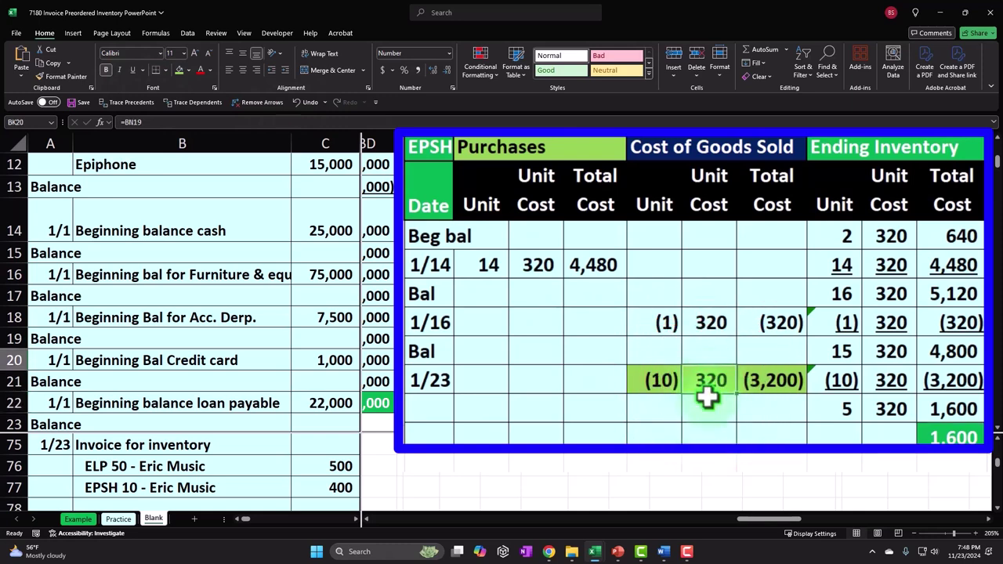
click(775, 390)
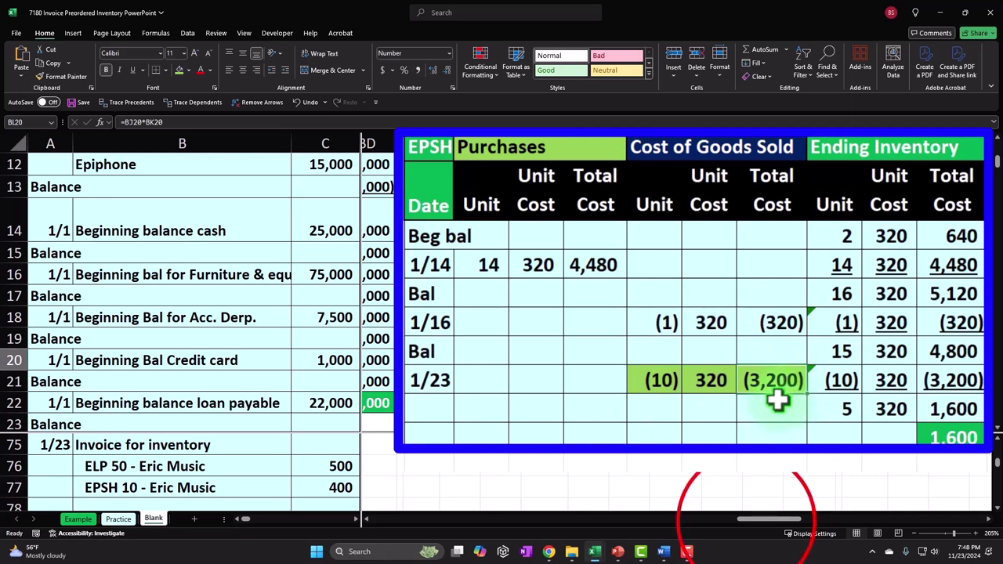
drag(747, 519, 714, 537)
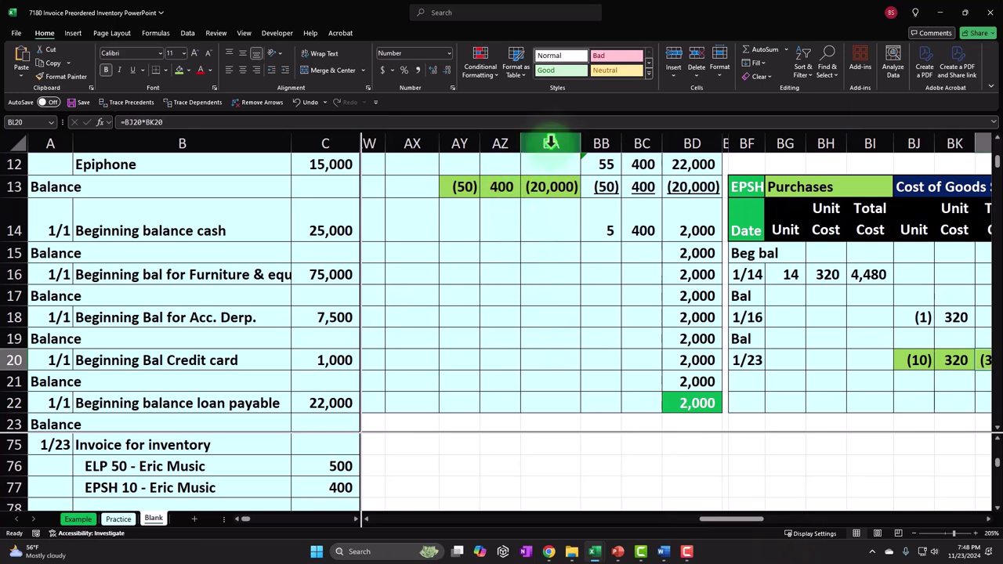
Turn off the split view on the View tab.
click(244, 32)
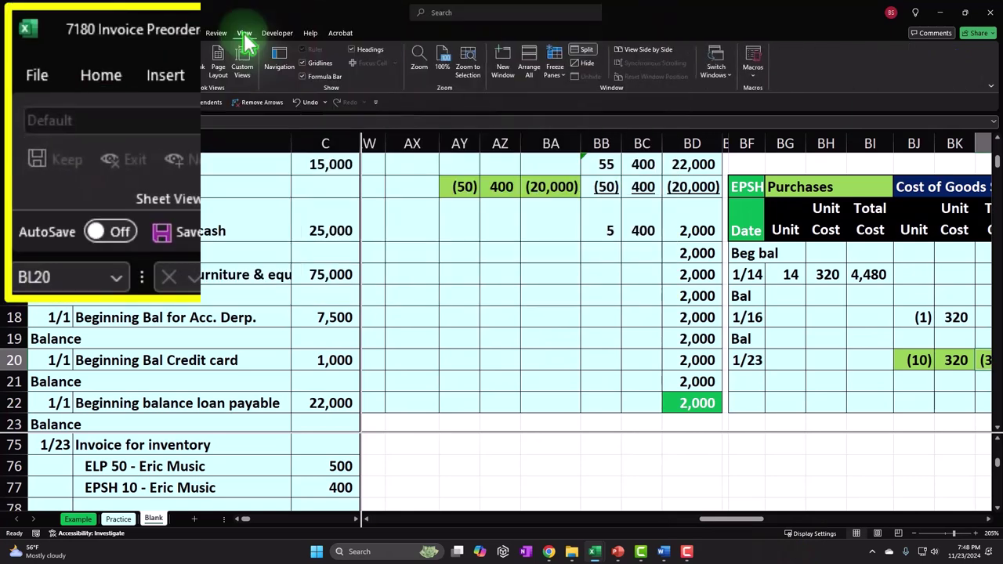
click(600, 52)
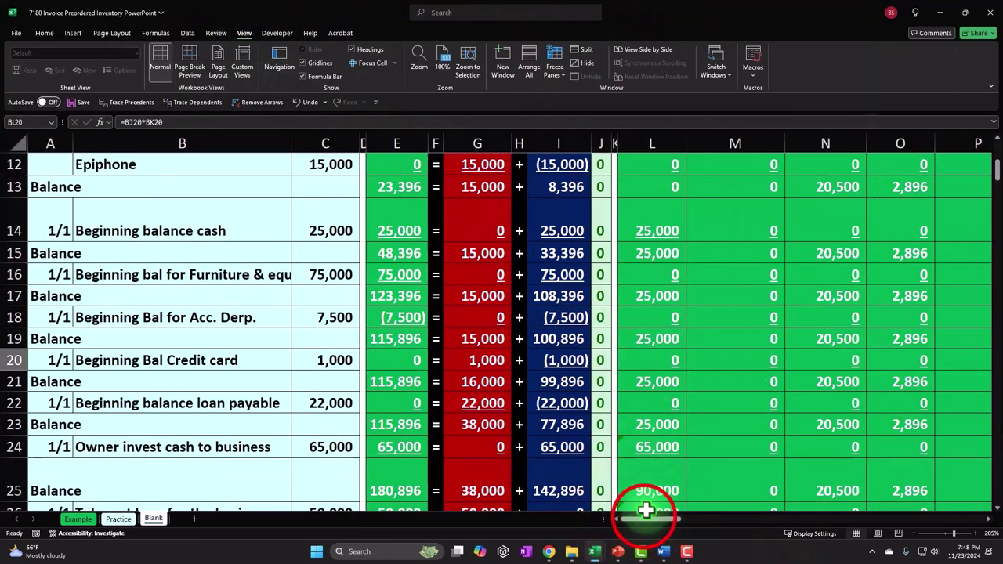
scroll(166, 361, up, 4)
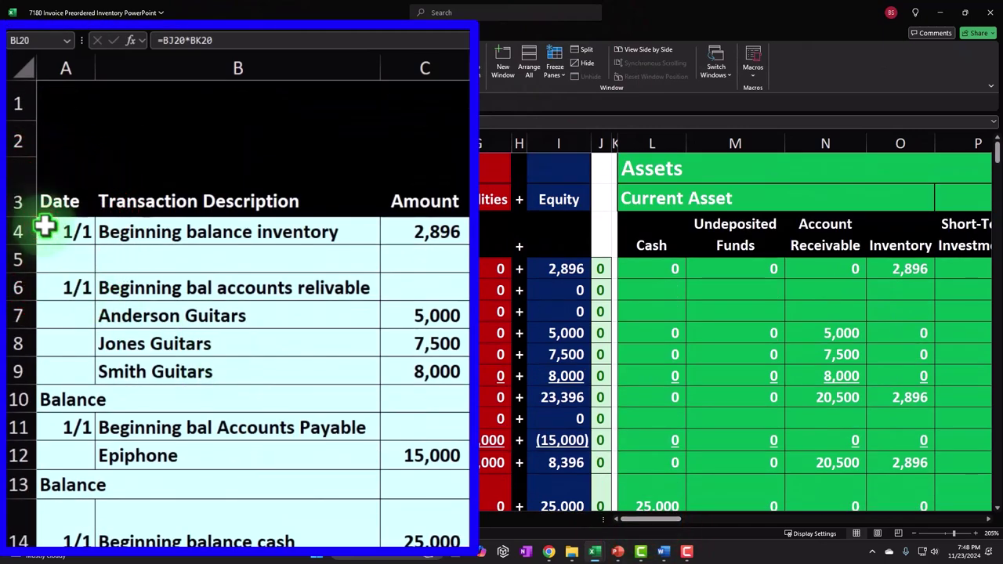
Freeze the header rows above row 4 and scroll down to the 1/23 Eric Music invoice rows.
click(36, 265)
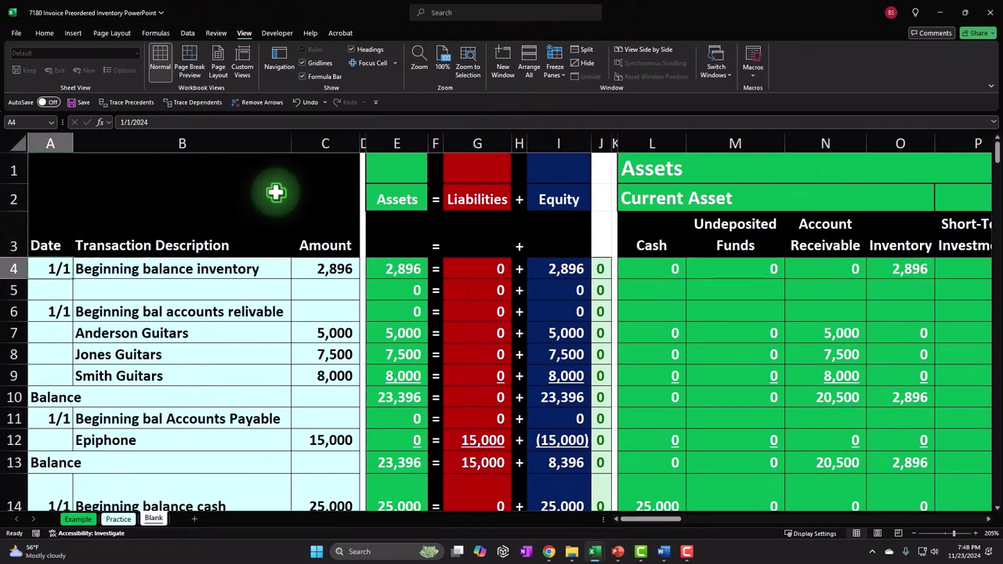
click(554, 69)
click(557, 100)
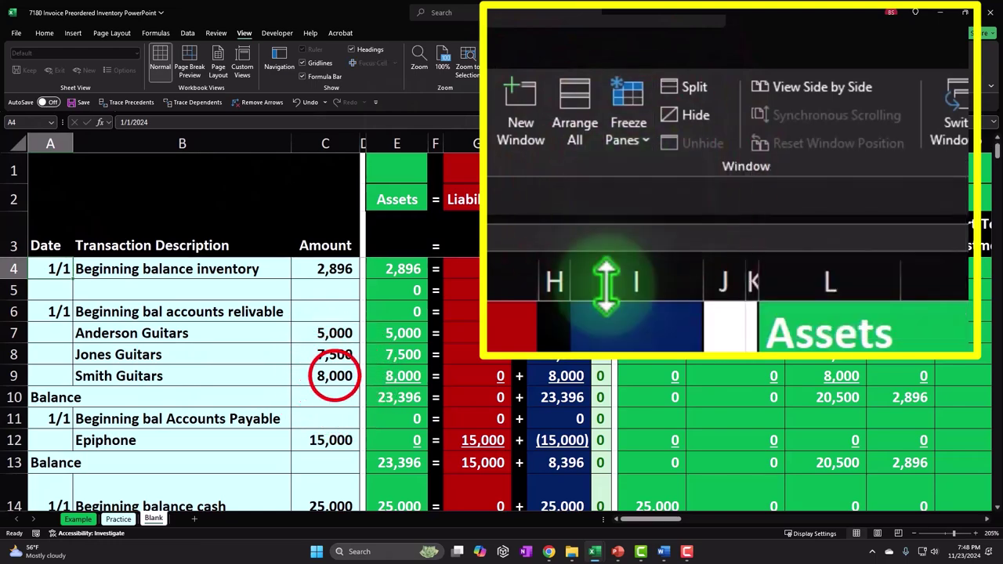
click(331, 376)
scroll(331, 376, down, 6)
scroll(410, 400, down, 13)
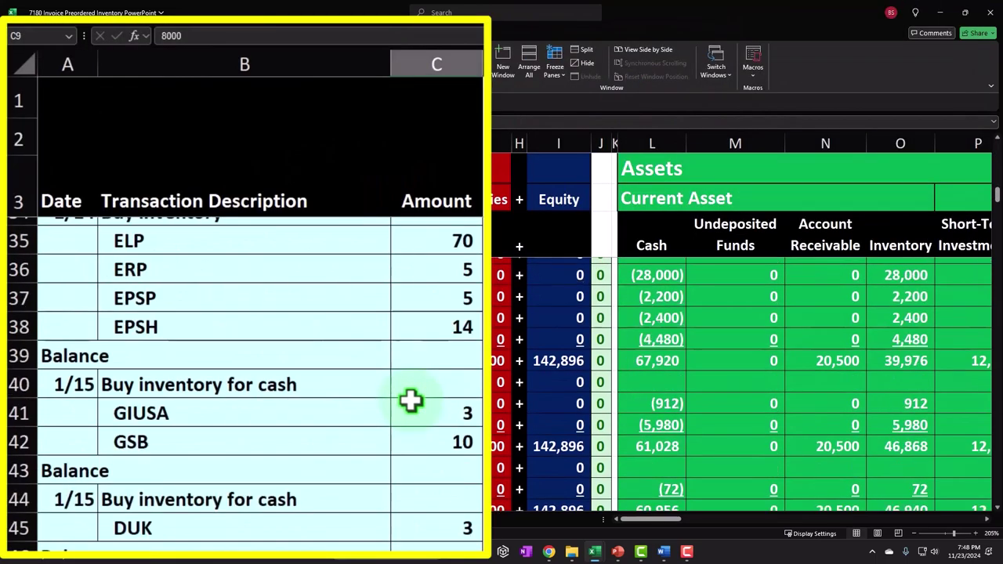
scroll(410, 401, down, 4)
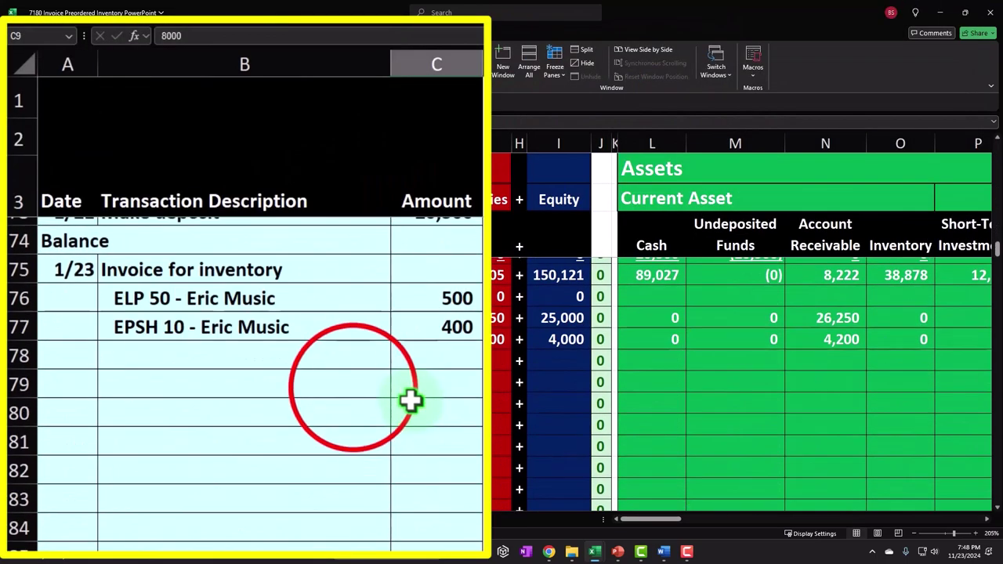
click(345, 368)
scroll(343, 361, up, 1)
Start a formula in row 76's Inventory cell (O76) that references the ELP 500 amount in C76.
click(252, 379)
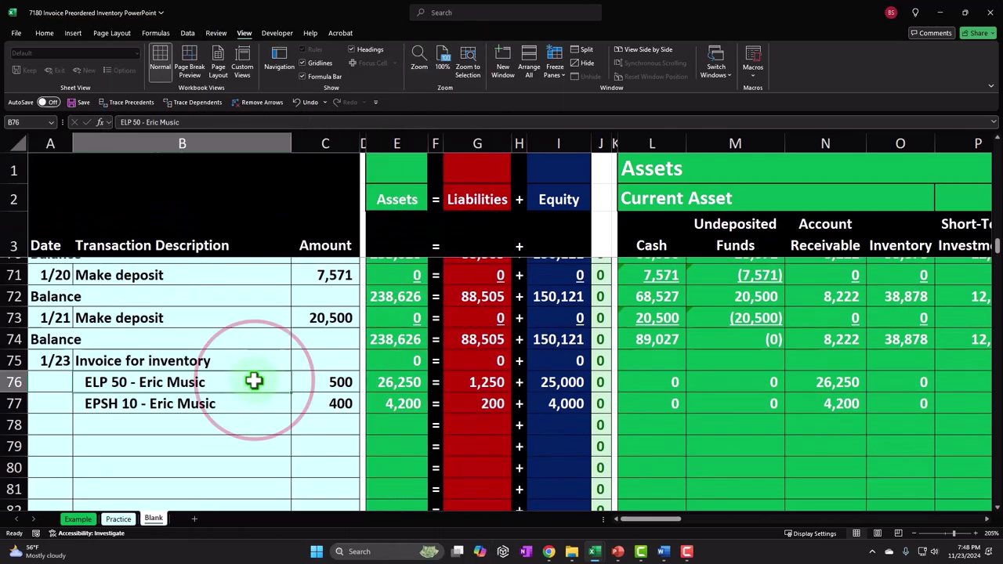
key(Right)
key(Right)
key(Right)
key(Right)
key(Right)
key(Right)
key(Right)
key(Right)
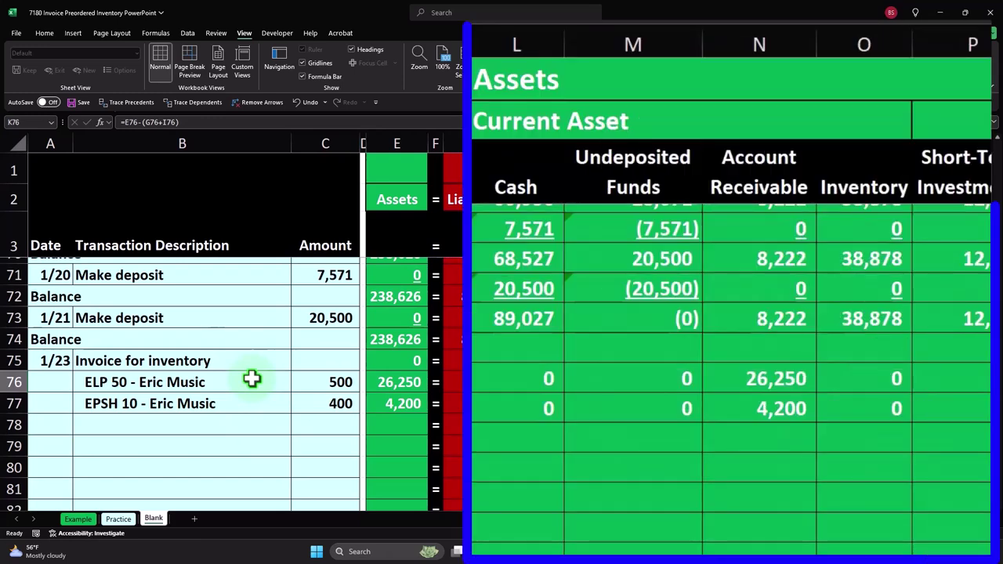
key(Right)
key(Right)
key(Right)
key(Right)
key(Right)
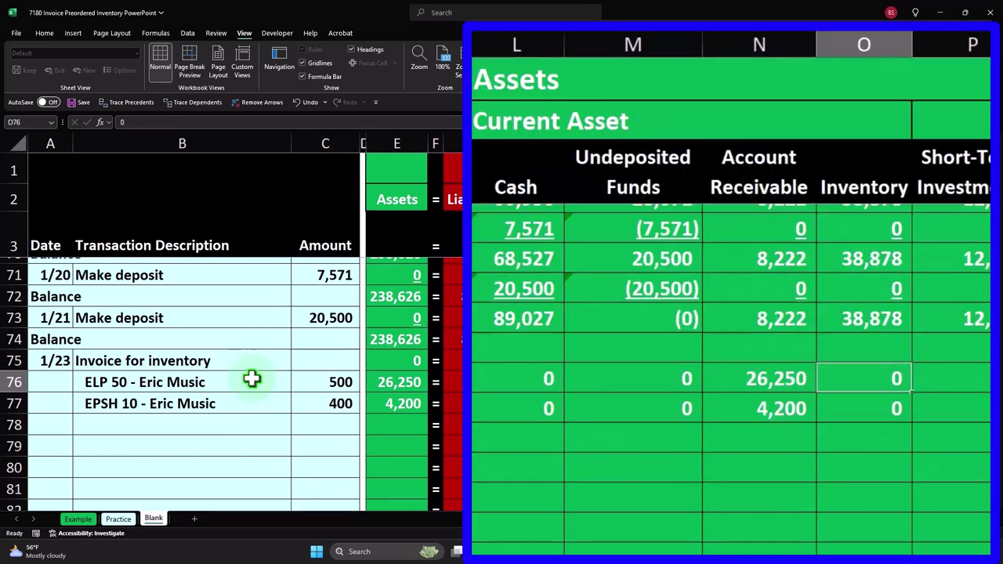
text(=)
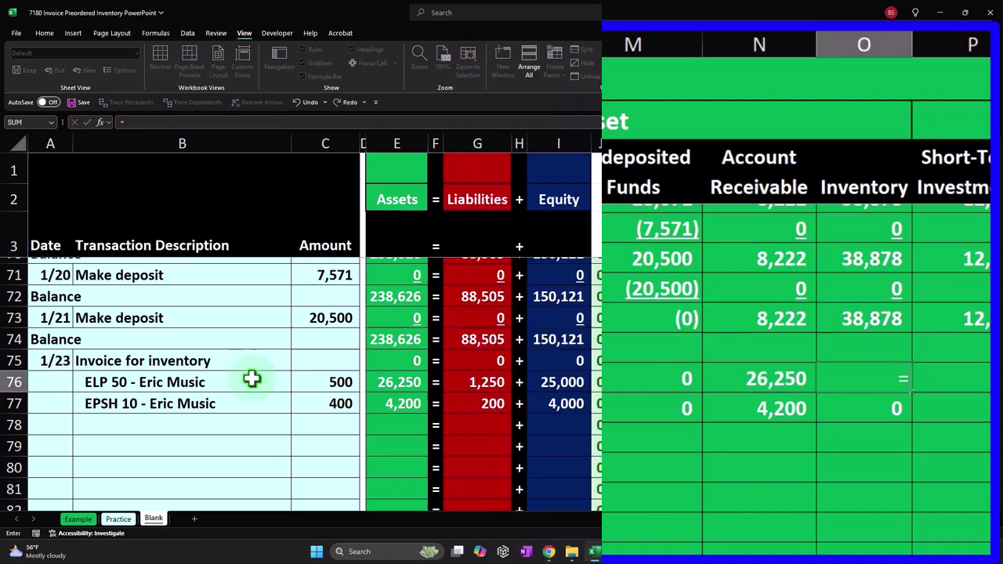
key(Left)
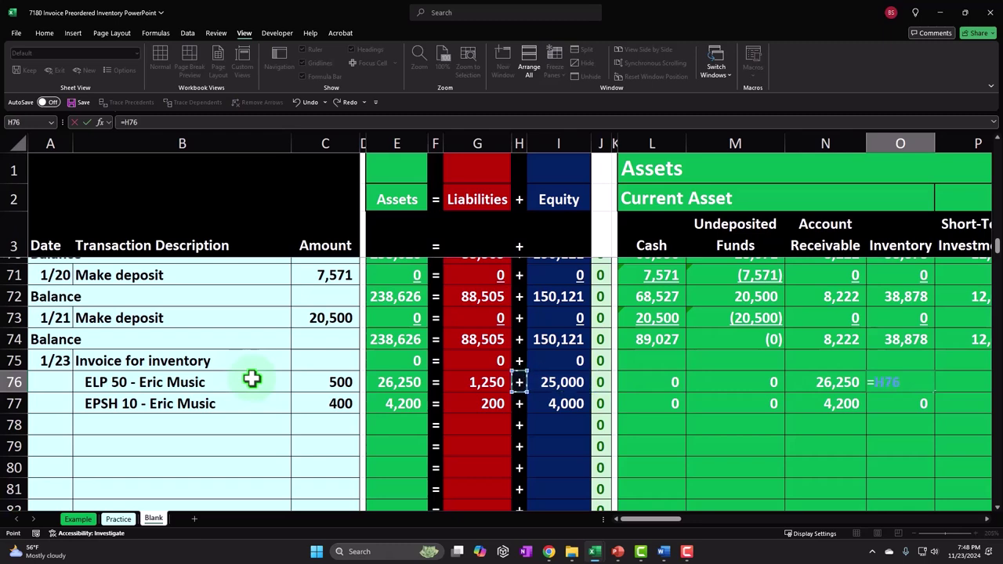
key(Left)
key(Left)
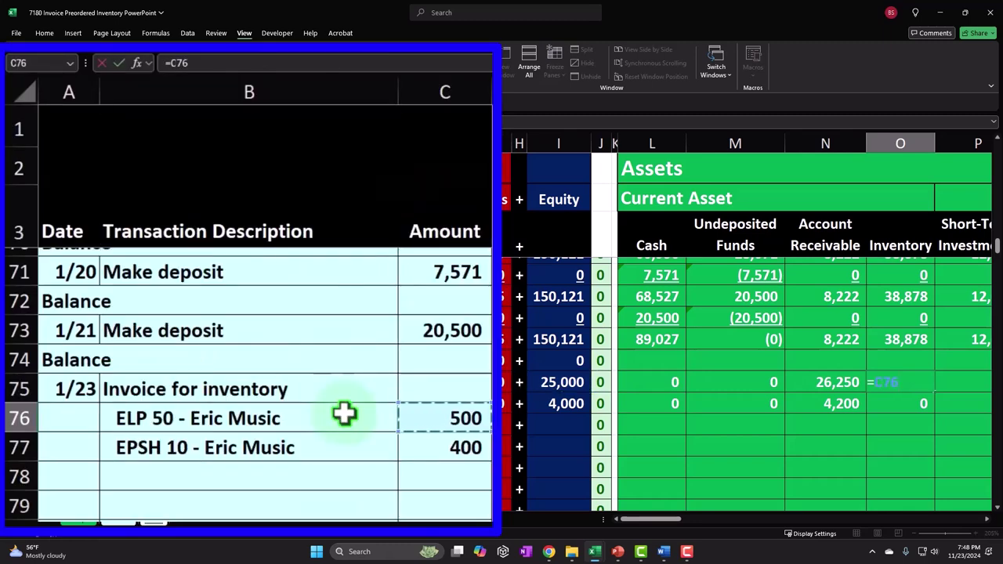
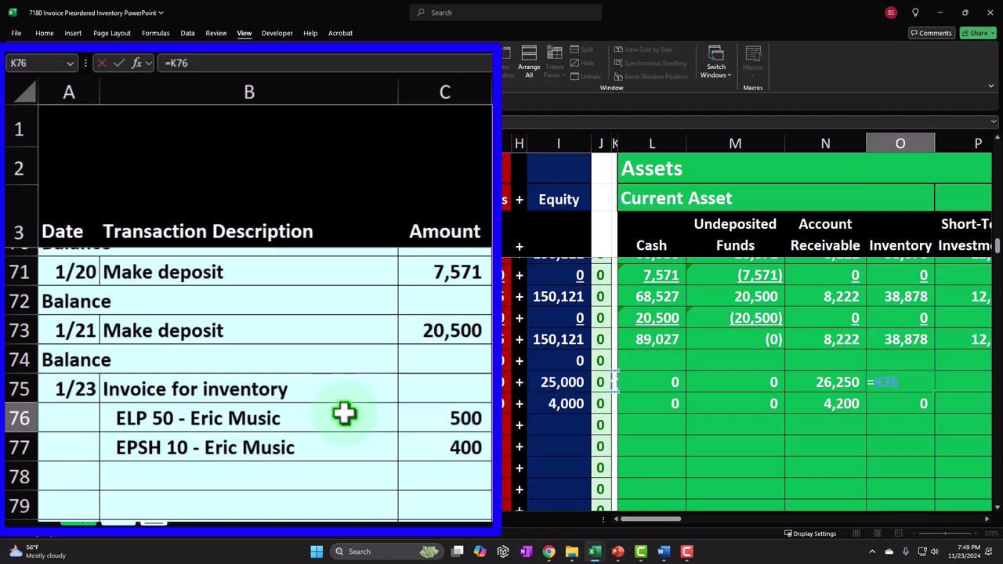
Enter =50*AZ13 in O76 so the ELP inventory reduction shows (20,000).
key(BackSpace)
key(BackSpace)
key(BackSpace)
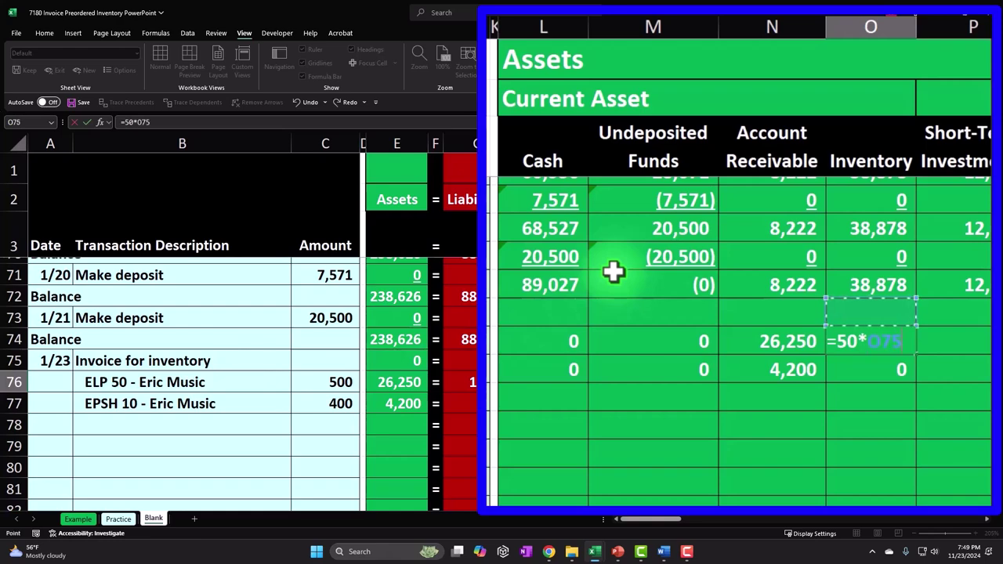
key(Up)
key(Up)
key(Up)
key(Up)
key(Up)
key(Up)
key(Up)
key(Up)
key(Up)
key(Up)
key(Up)
key(Up)
key(Up)
key(Up)
key(Up)
key(Up)
key(Up)
key(Up)
key(Up)
key(Up)
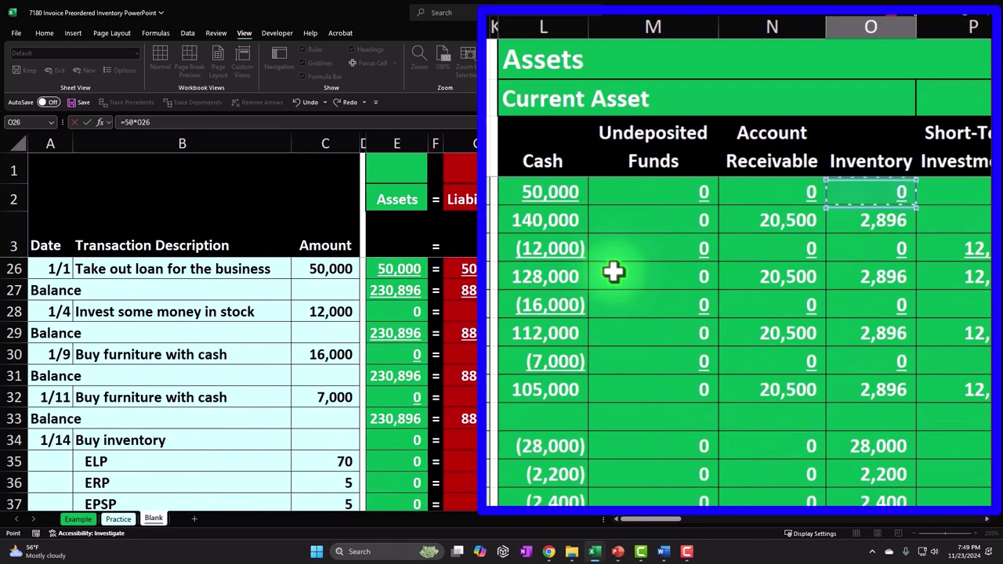
key(Up)
key(Up)
key(Up)
key(Up)
key(Up)
key(Up)
key(Up)
key(Up)
key(Up)
key(Up)
key(Up)
key(Up)
key(Up)
key(Up)
key(Up)
key(Up)
key(Up)
key(Up)
key(Up)
key(Up)
key(Right)
key(Right)
key(Right)
key(Right)
key(Right)
key(Right)
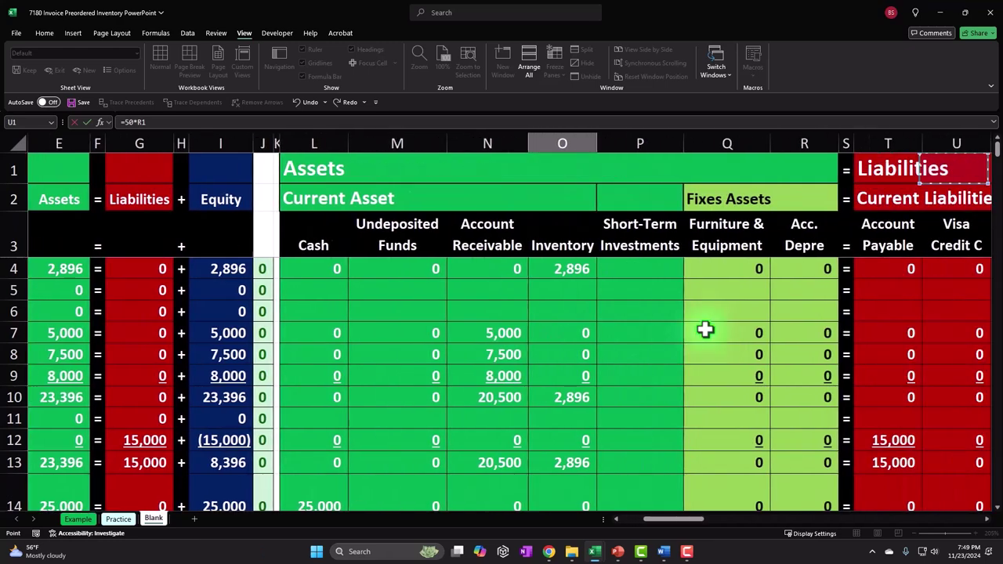
key(Right)
key(Right)
key(Right)
key(Right)
key(Right)
key(Right)
key(Right)
key(Right)
key(Right)
key(Right)
key(Right)
key(Right)
key(Right)
key(Right)
key(Right)
key(Right)
key(Right)
key(Right)
key(Right)
key(Right)
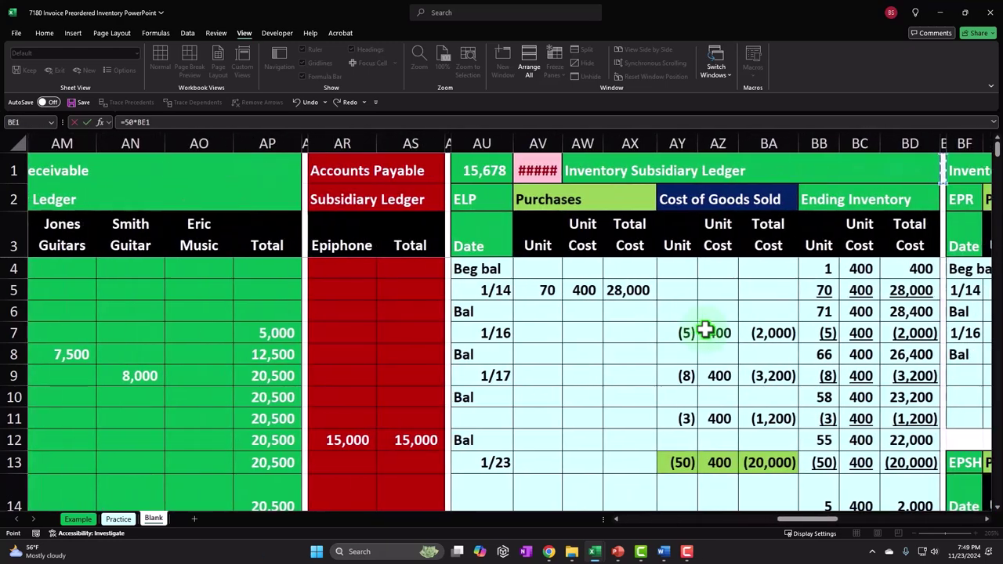
key(Left)
key(Down)
key(Down)
key(Down)
key(Down)
key(Down)
key(Down)
key(Down)
key(Down)
key(Down)
key(Down)
key(Down)
key(Down)
key(Down)
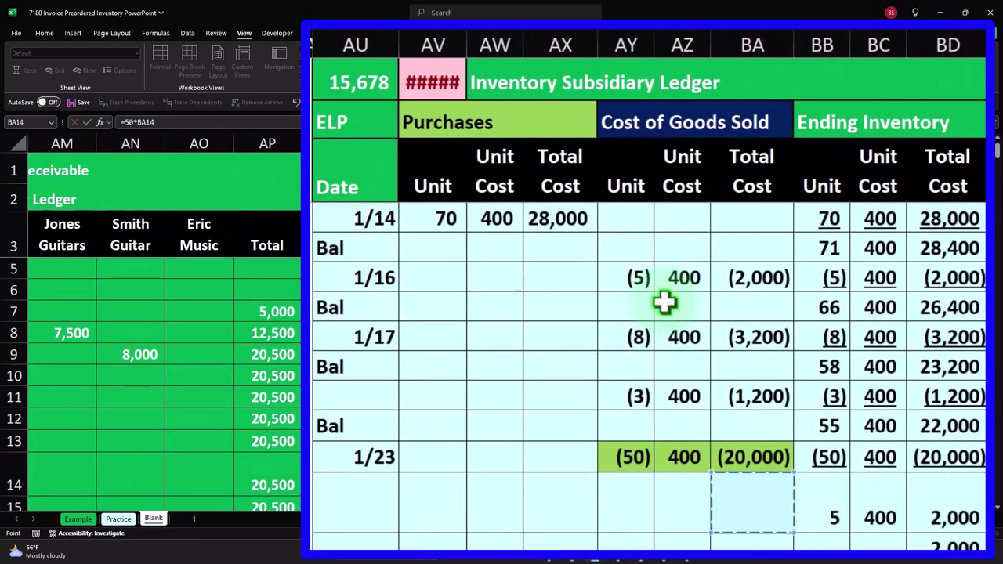
key(Escape)
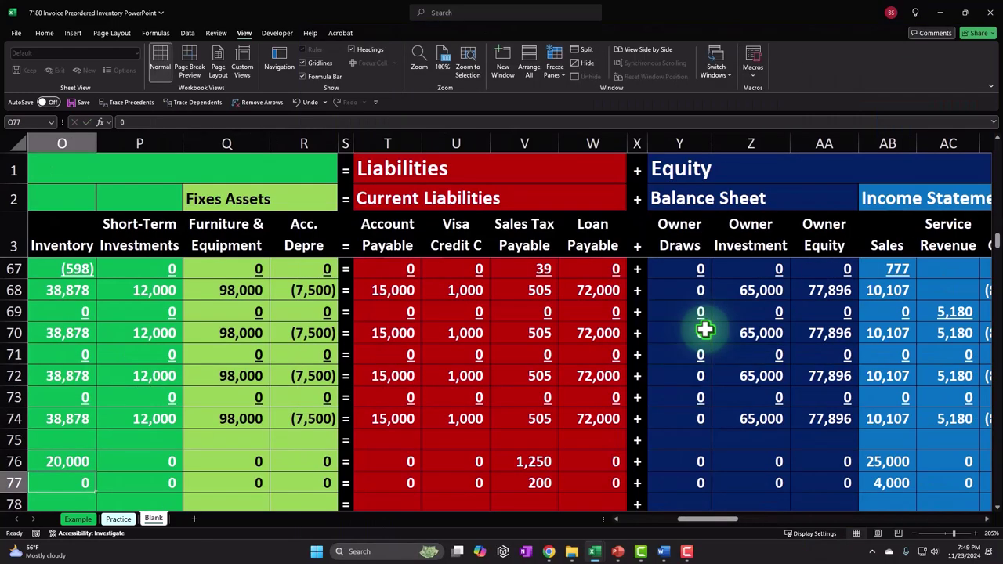
key(Left)
key(Left)
key(Left)
key(Left)
key(Left)
key(Left)
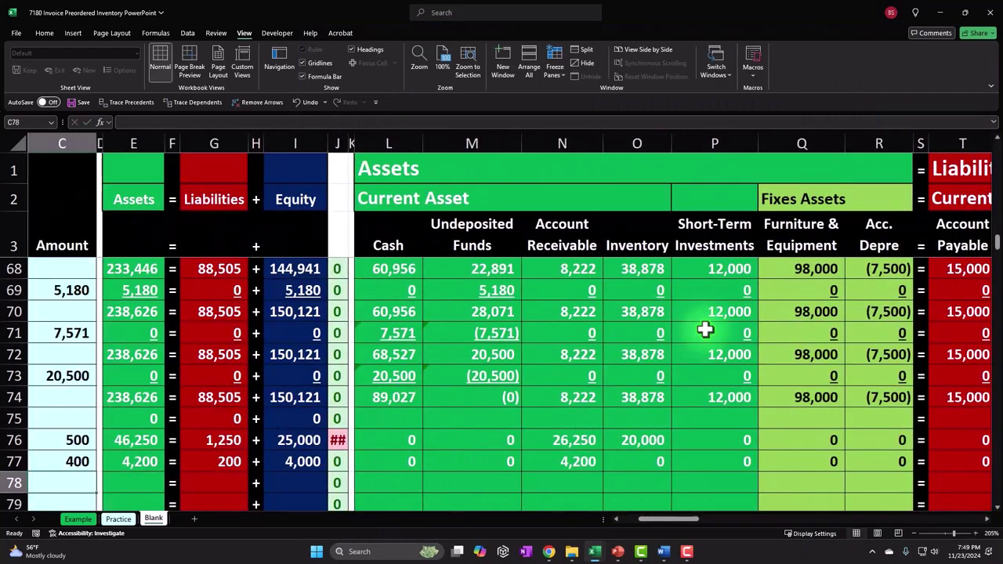
double_click(598, 462)
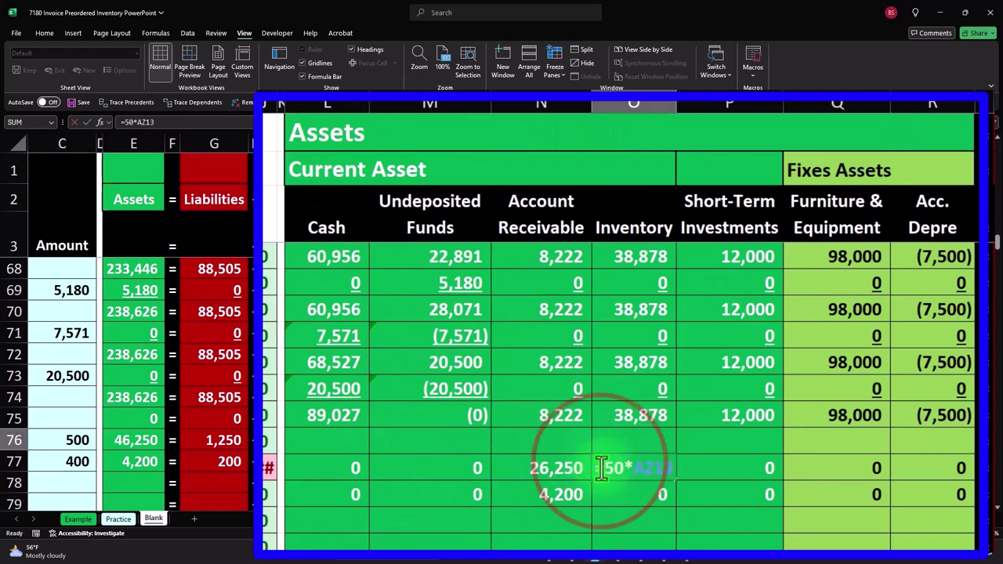
key(Return)
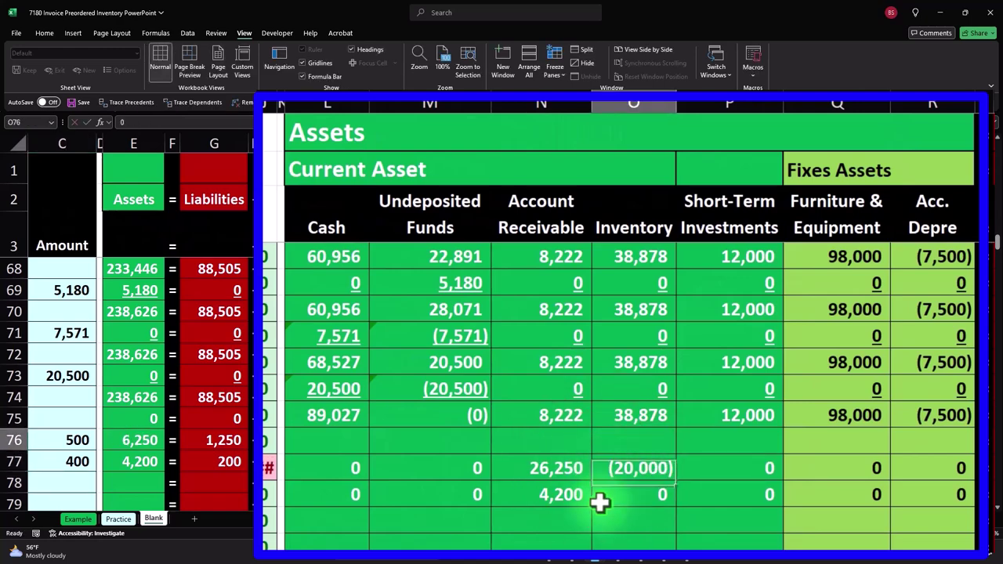
key(Right)
key(Right)
key(Right)
key(Right)
key(Right)
key(Right)
key(Right)
Enter the (20,000) COGS formula in AD76 and widen column AD to show it.
key(Right)
key(Right)
key(Right)
key(Right)
key(Right)
key(Right)
key(Right)
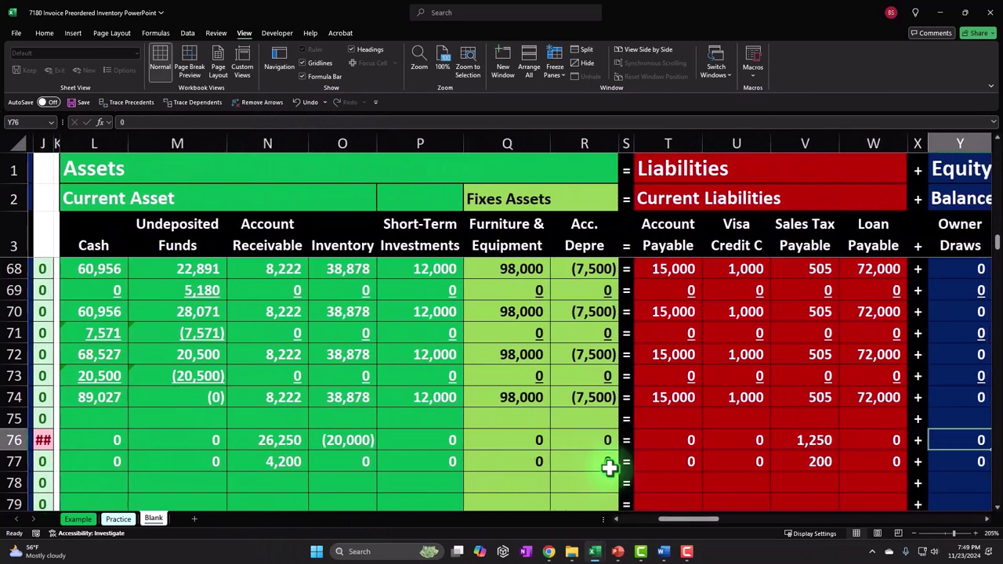
key(Right)
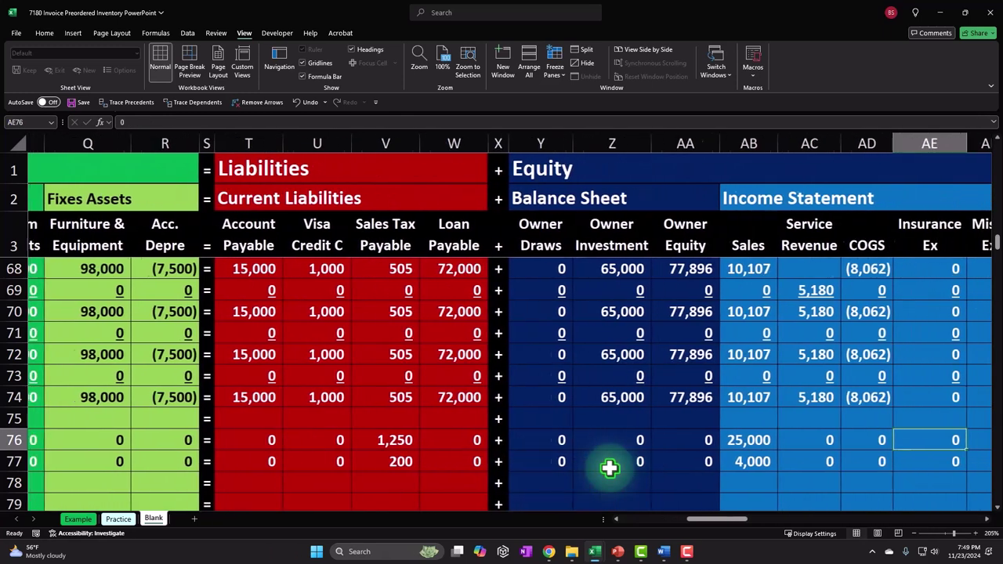
text(=)
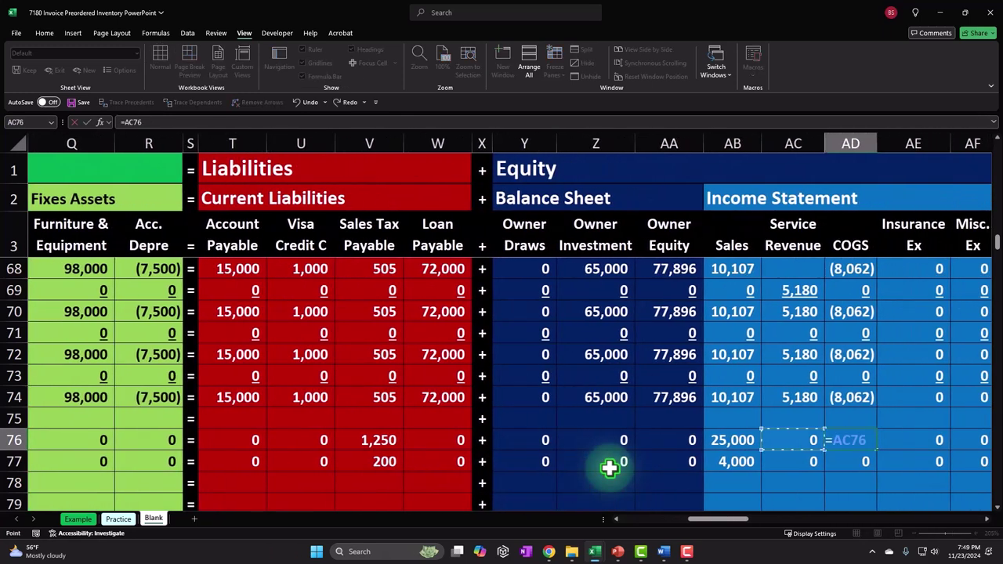
key(Left)
key(Left)
key(Left)
key(Left)
key(Left)
key(Left)
key(Left)
key(Left)
key(Left)
key(Left)
key(Left)
key(Left)
key(Left)
key(Left)
key(Left)
key(Left)
key(Escape)
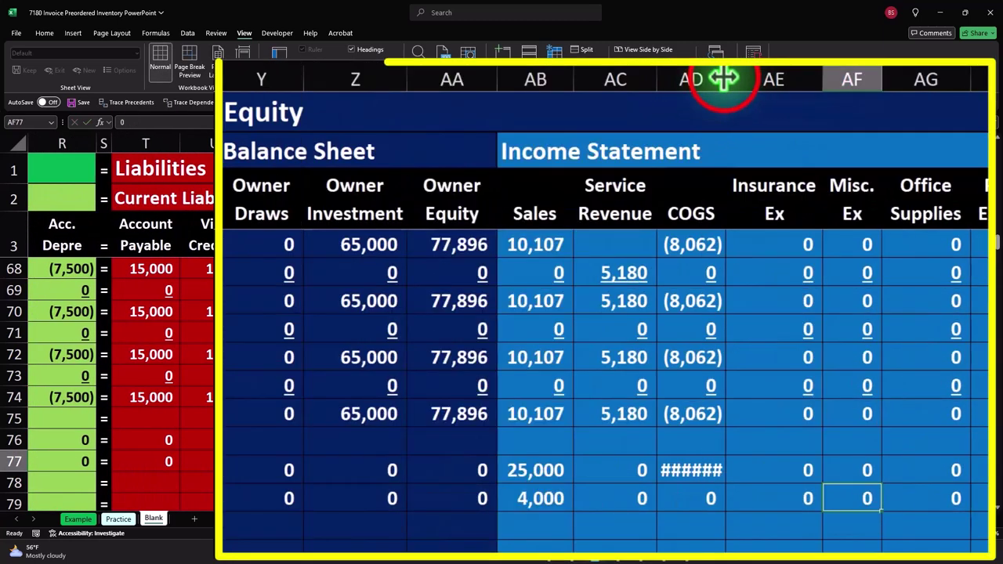
drag(727, 79, 730, 78)
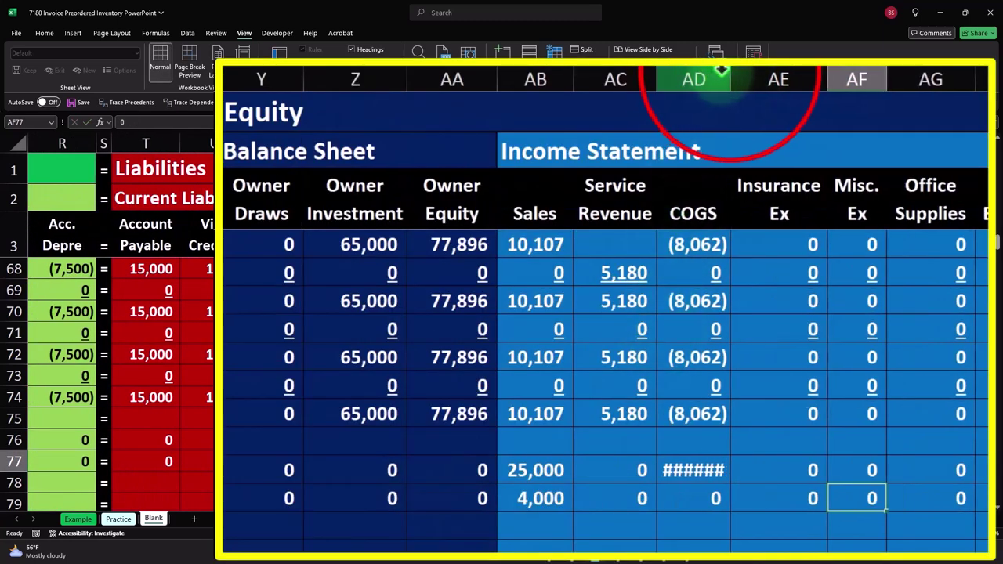
Check the row 76 income totals and begin the inventory formula in O77.
drag(517, 470, 670, 470)
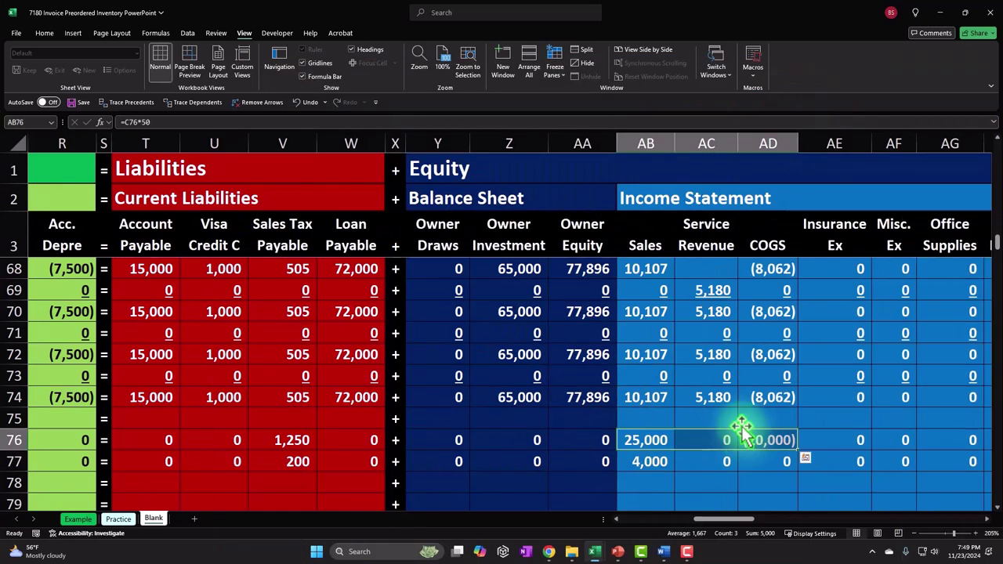
key(Left)
key(Left)
key(Left)
key(Left)
key(Left)
key(Left)
key(Left)
key(Left)
key(Left)
key(Left)
key(Left)
key(Left)
key(Left)
key(Left)
key(Left)
key(Left)
key(Left)
key(Left)
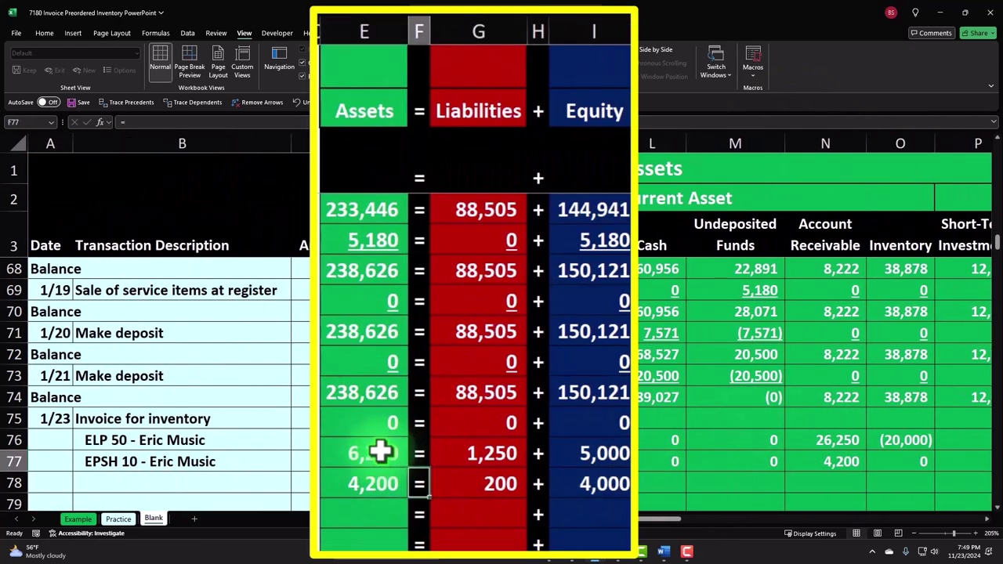
key(Right)
key(Right)
key(Right)
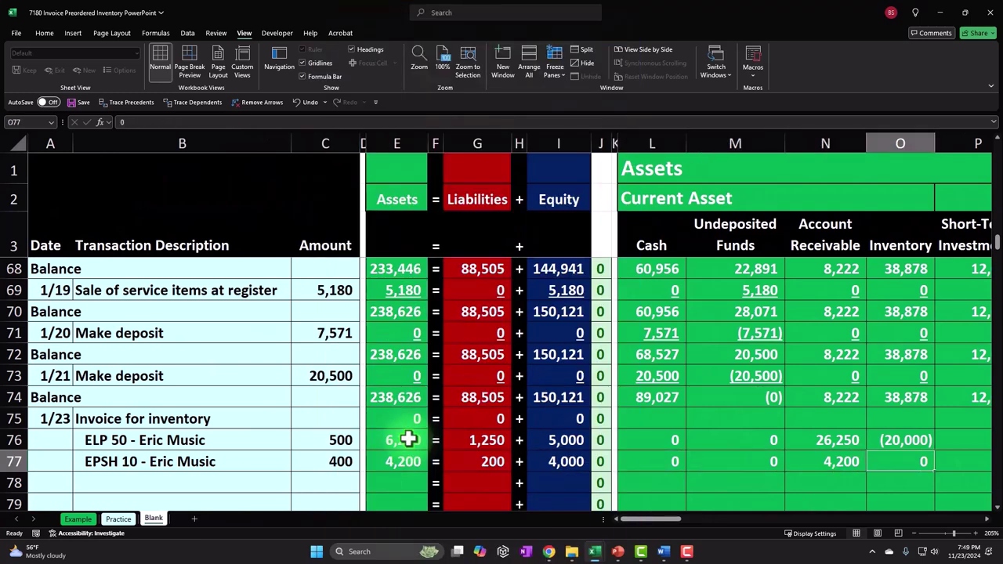
text(=1)
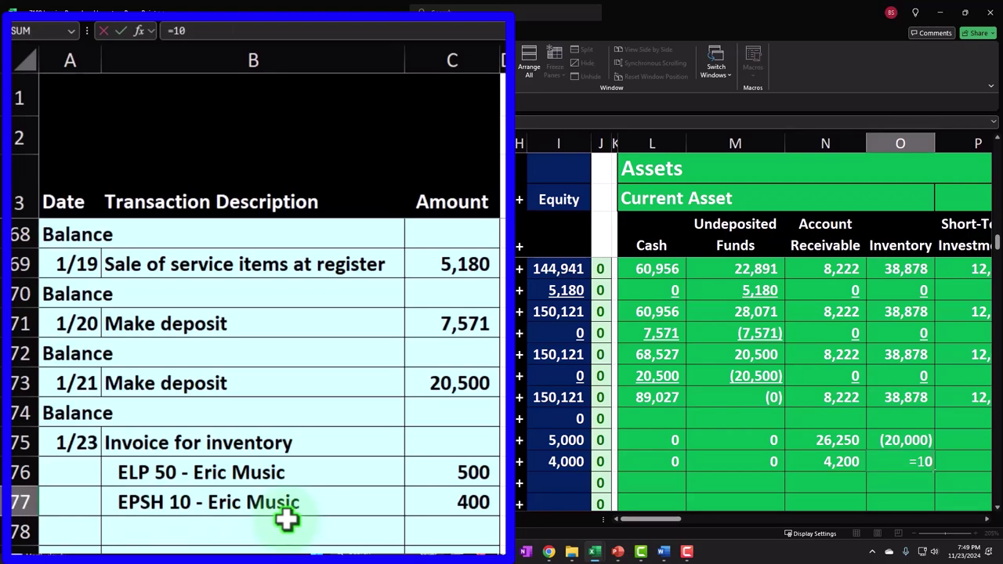
Point O77's formula at the 320 EPSH unit cost in BK20, giving 10 × 320.
key(Up)
key(Up)
key(Up)
key(Up)
key(Up)
key(Up)
key(Up)
key(Up)
key(Up)
key(Up)
key(Up)
key(Up)
key(Up)
key(Up)
key(Up)
key(Up)
key(Up)
key(Up)
key(Up)
key(Up)
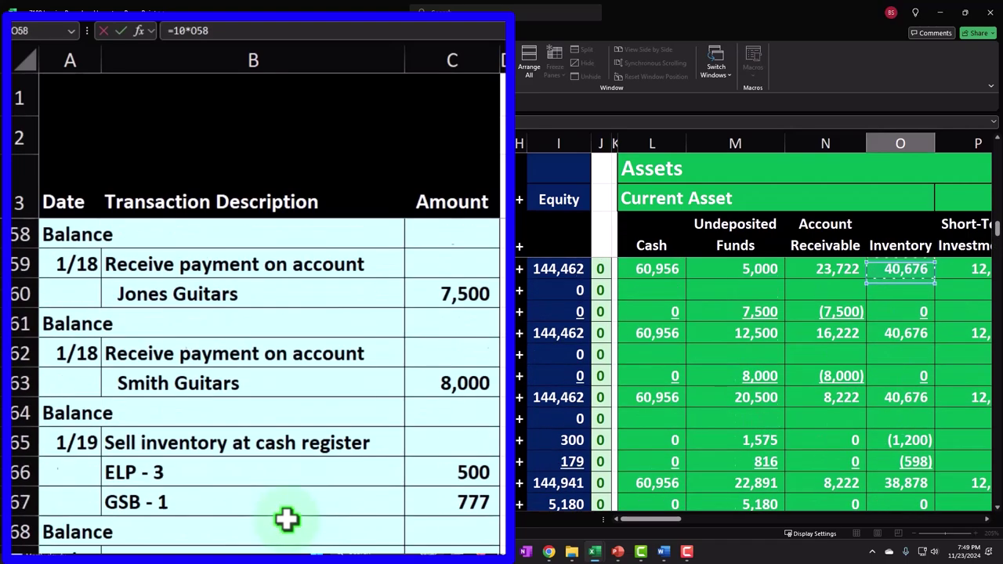
key(Up)
key(Up)
key(Up)
key(Up)
key(Up)
key(Up)
key(Up)
key(Up)
key(Up)
key(Up)
key(Up)
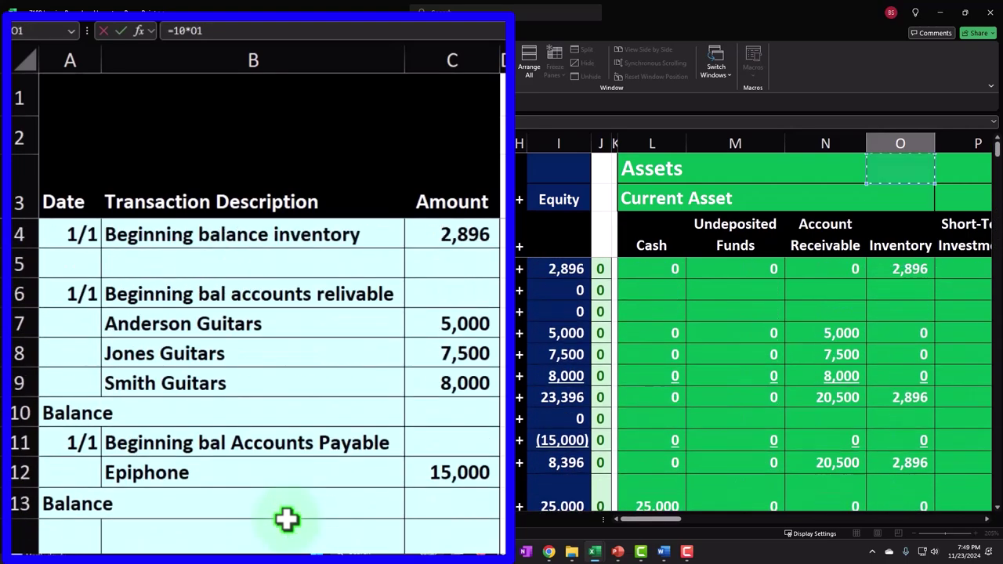
key(Right)
key(Right)
key(Right)
key(Right)
key(Right)
key(Right)
key(Right)
key(Right)
key(Right)
key(Right)
key(Right)
key(Right)
key(Right)
key(Right)
key(Right)
key(Right)
key(Right)
key(Right)
key(Right)
key(Right)
key(Right)
key(Right)
key(Right)
key(Right)
key(Right)
key(Right)
key(Right)
key(Right)
key(Right)
key(Right)
key(Right)
key(Right)
key(Right)
key(Right)
key(Right)
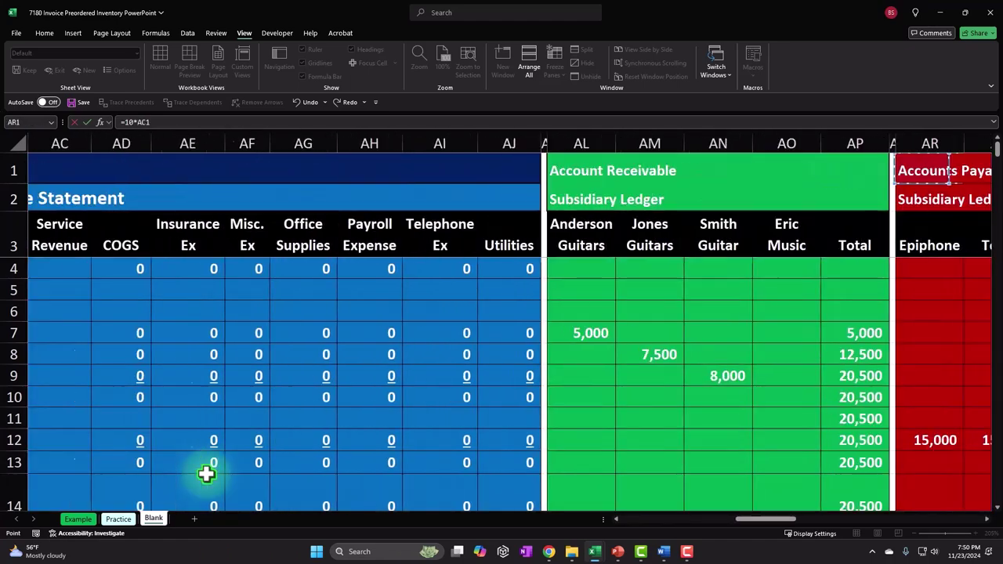
key(Right)
key(Right)
key(Right)
key(Right)
key(Right)
key(Right)
key(Right)
key(Right)
key(Right)
key(Right)
key(Right)
key(Right)
key(Right)
key(Right)
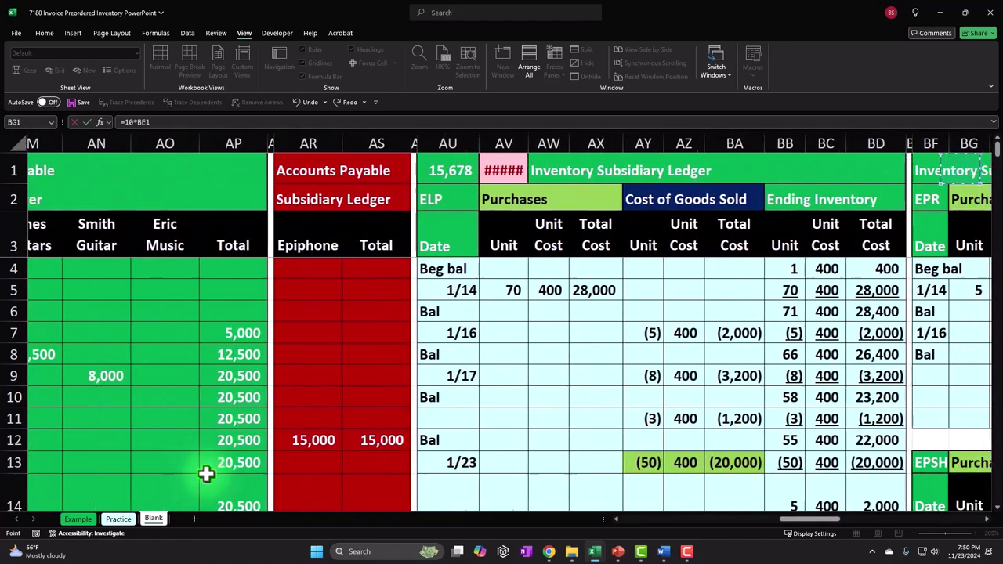
key(Right)
key(Right)
key(Right)
key(Down)
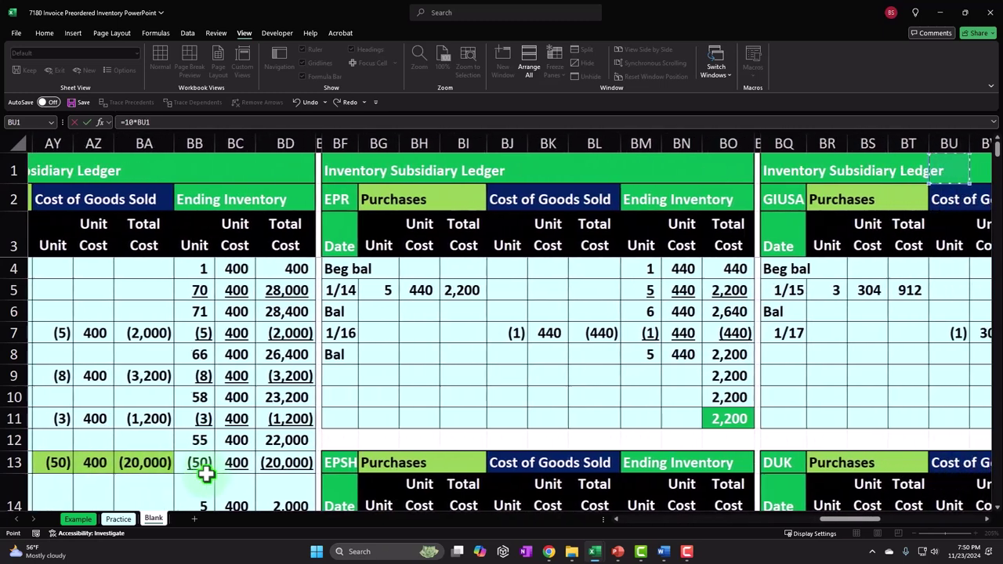
key(Down)
key(Down)
key(Down)
key(Down)
key(Down)
key(Down)
key(Down)
key(Down)
key(Down)
key(Down)
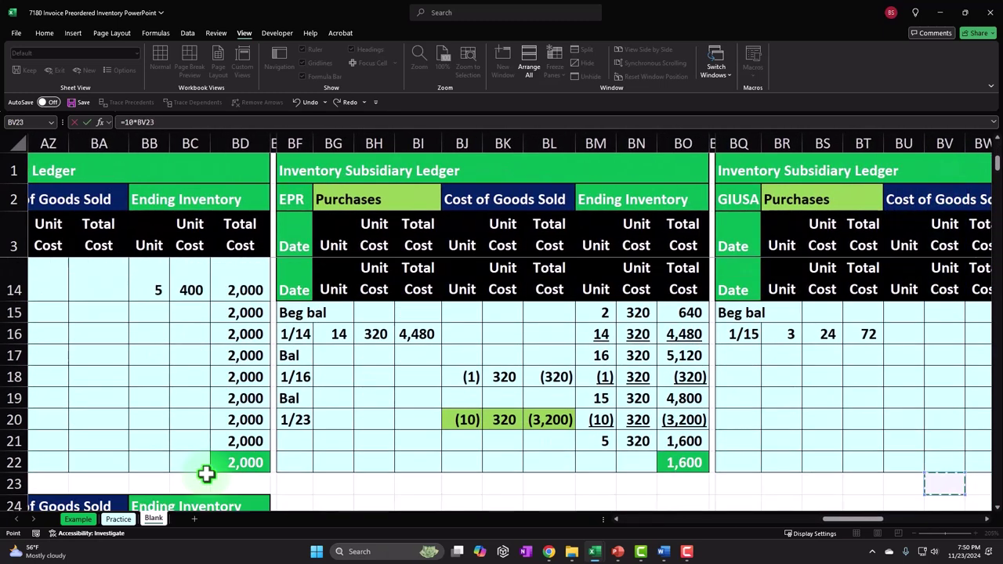
key(Left)
key(Left)
key(Left)
key(Left)
key(Left)
key(Left)
key(Left)
key(Left)
key(Left)
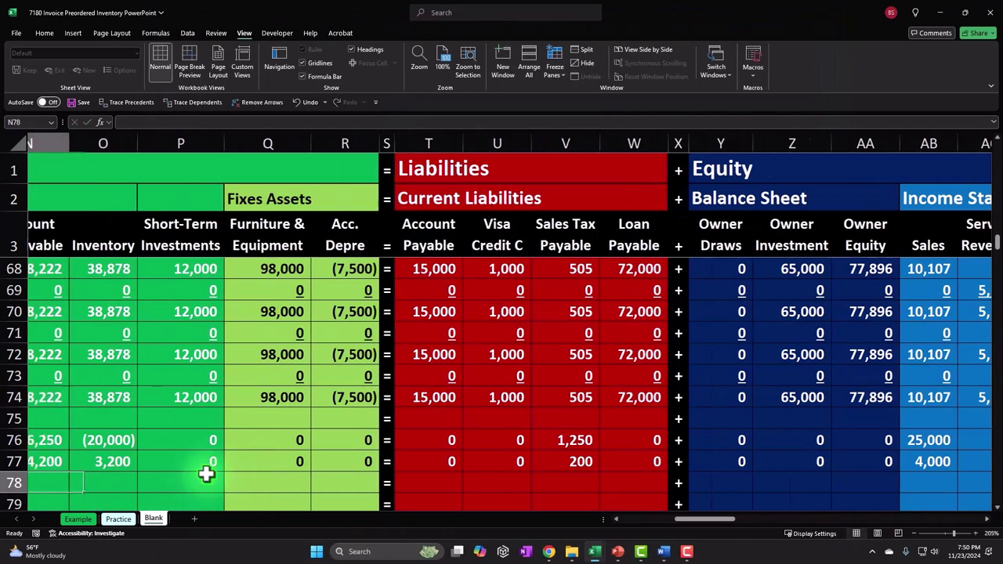
scroll(206, 470, left, 5)
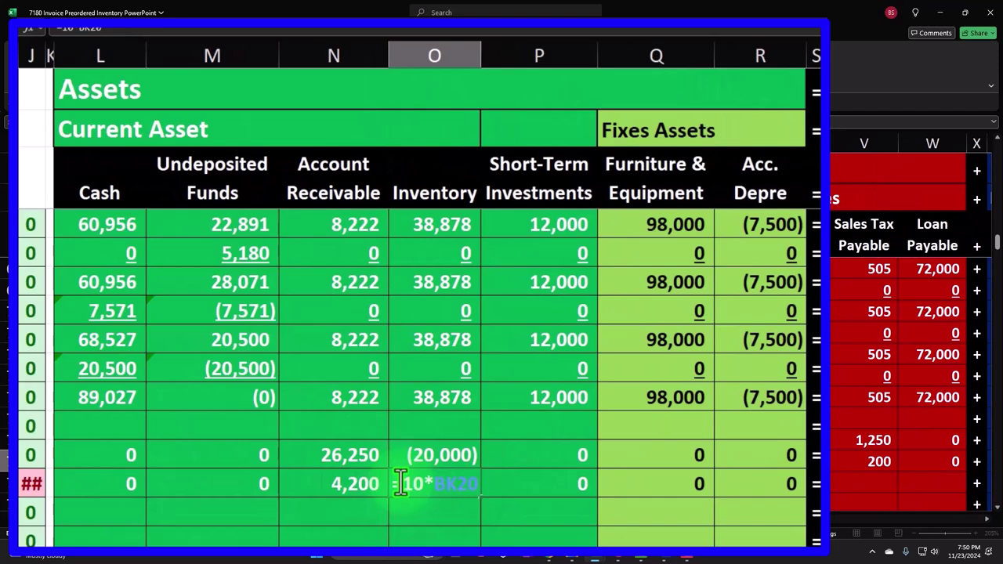
key(Up)
key(Right)
key(Right)
key(Right)
key(Right)
key(Right)
key(Right)
key(Right)
key(Right)
key(Right)
key(Right)
key(Right)
key(Right)
key(Right)
key(Right)
key(Right)
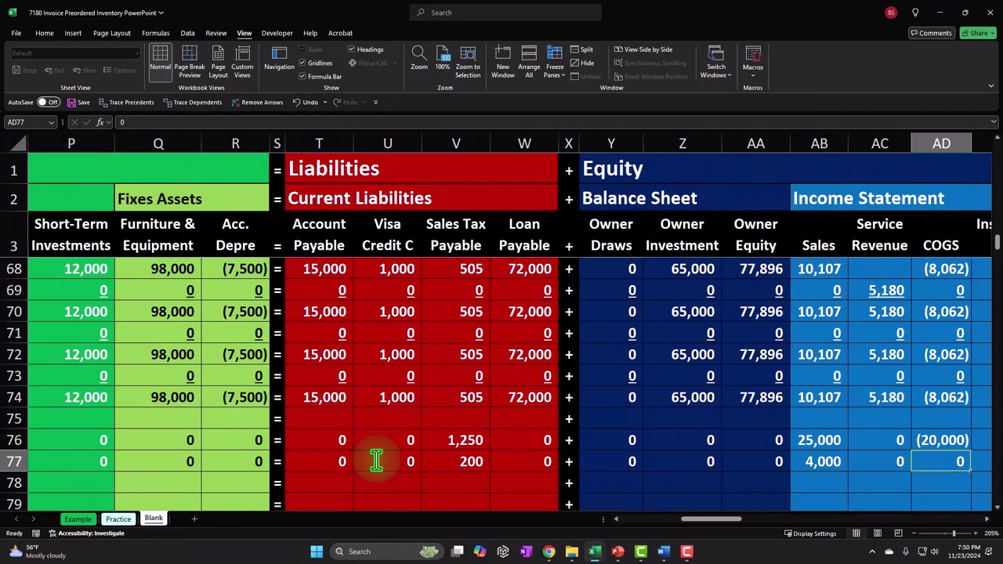
Link AD77's COGS to O77 so it records (3,200).
key(Right)
key(Right)
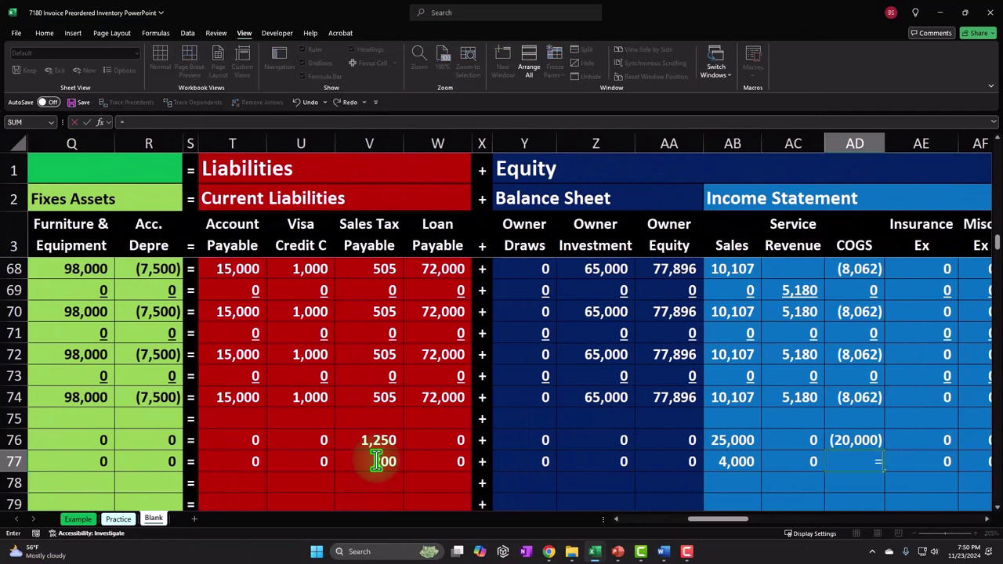
key(Left)
key(Left)
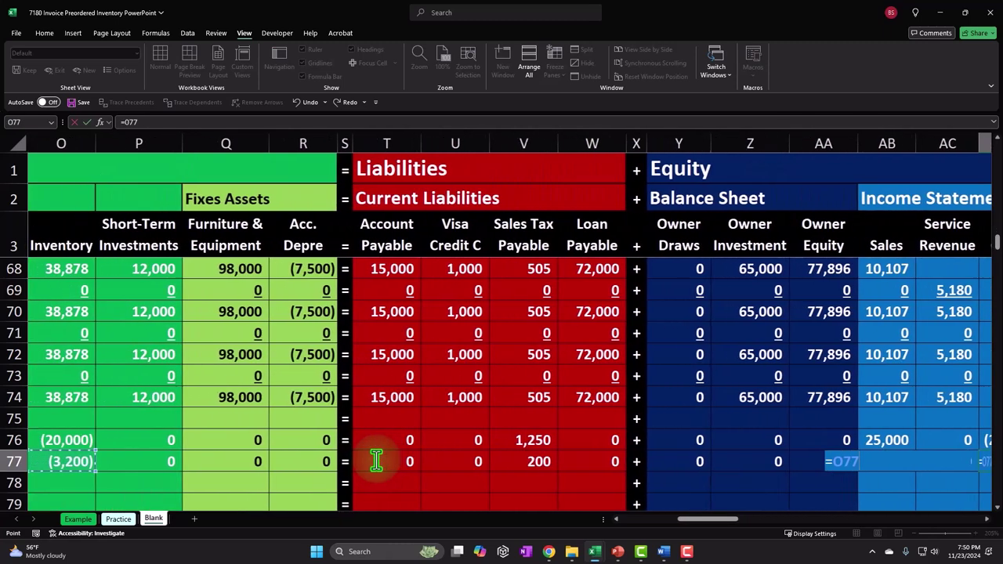
key(Return)
key(Right)
key(Right)
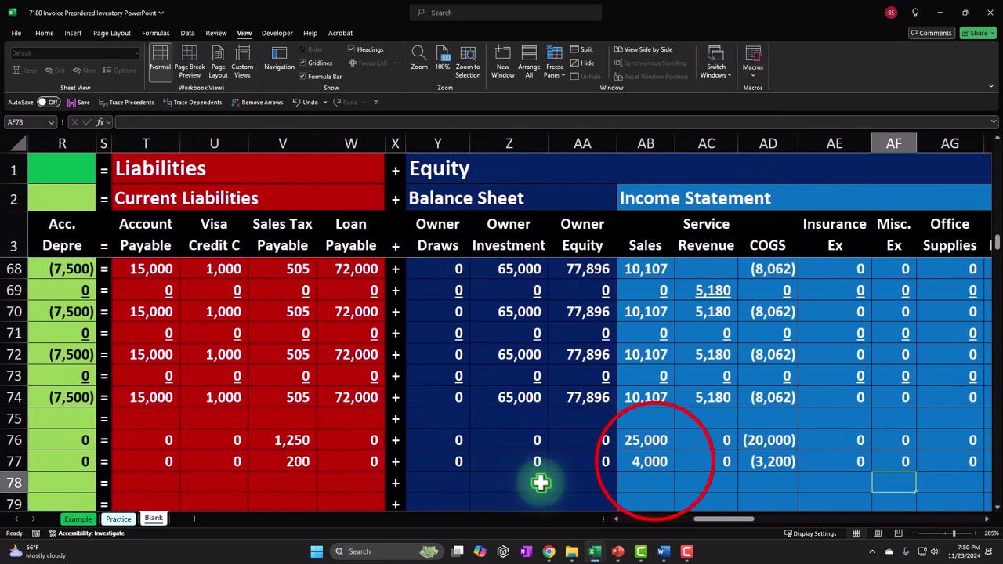
click(656, 462)
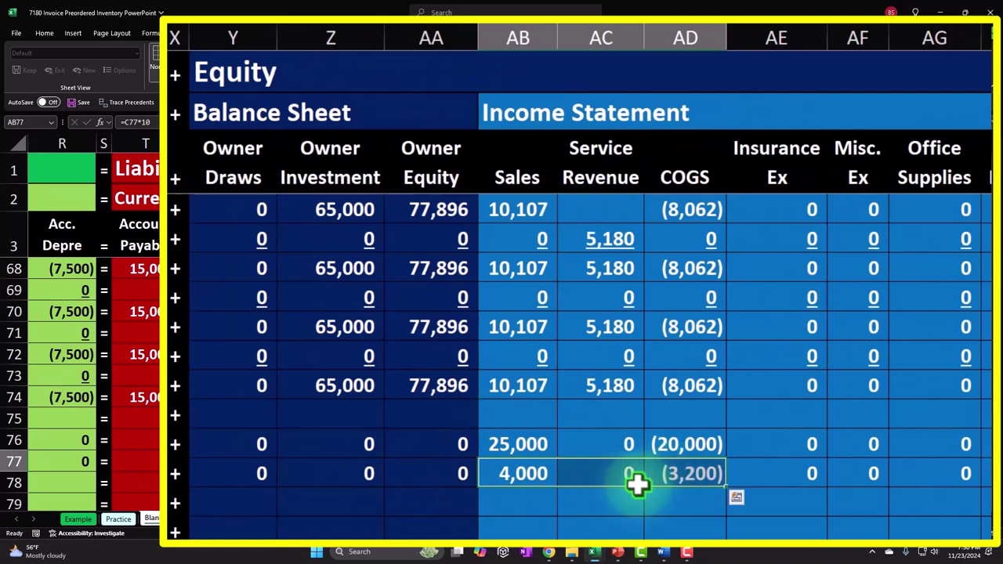
Label row 78 as Balance using =A74 in A78.
key(Left)
key(Left)
key(Left)
key(Left)
key(Left)
key(Left)
key(Left)
key(Left)
key(Left)
key(Left)
key(Left)
key(Left)
key(Left)
key(Left)
key(Left)
key(Left)
key(Left)
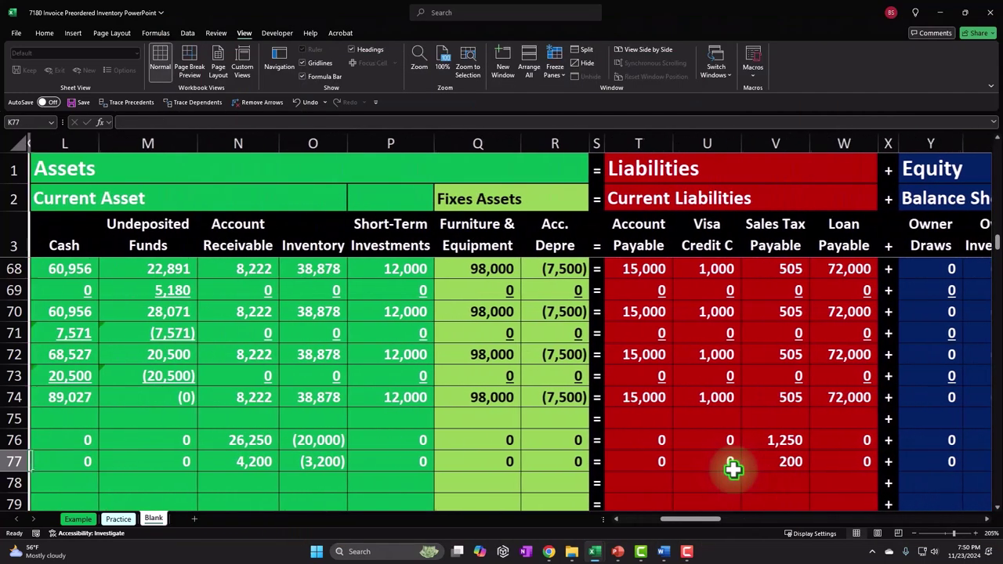
key(Left)
key(Left)
key(Left)
key(Left)
key(Left)
key(Left)
key(Left)
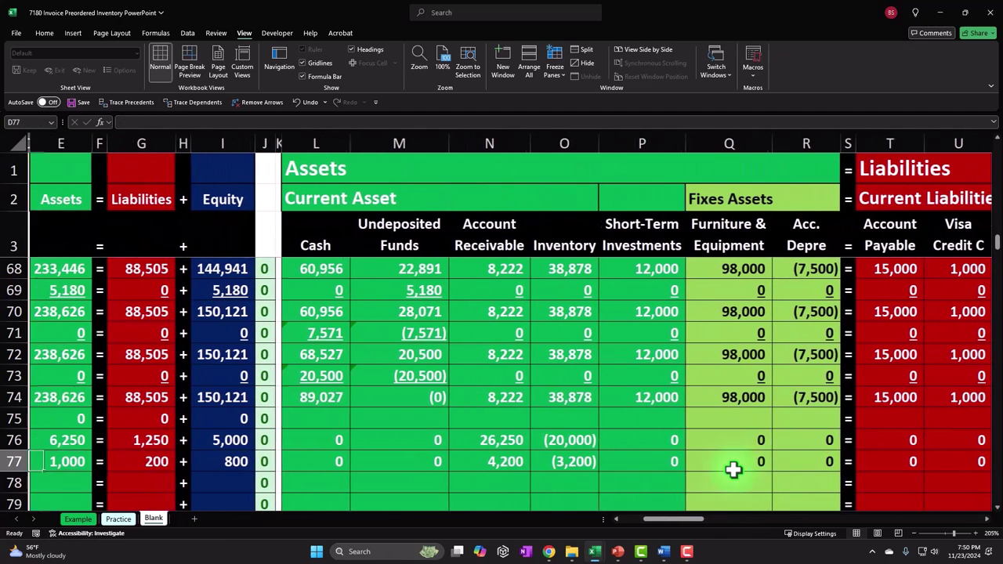
key(Left)
key(Right)
key(Right)
key(Right)
key(Right)
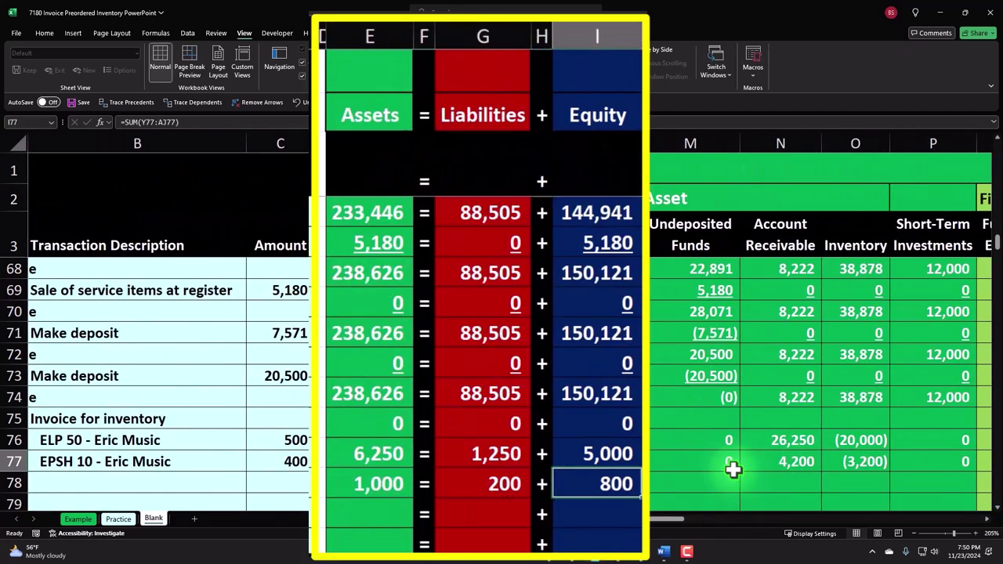
key(Left)
key(Left)
key(Left)
key(Left)
key(Left)
key(Left)
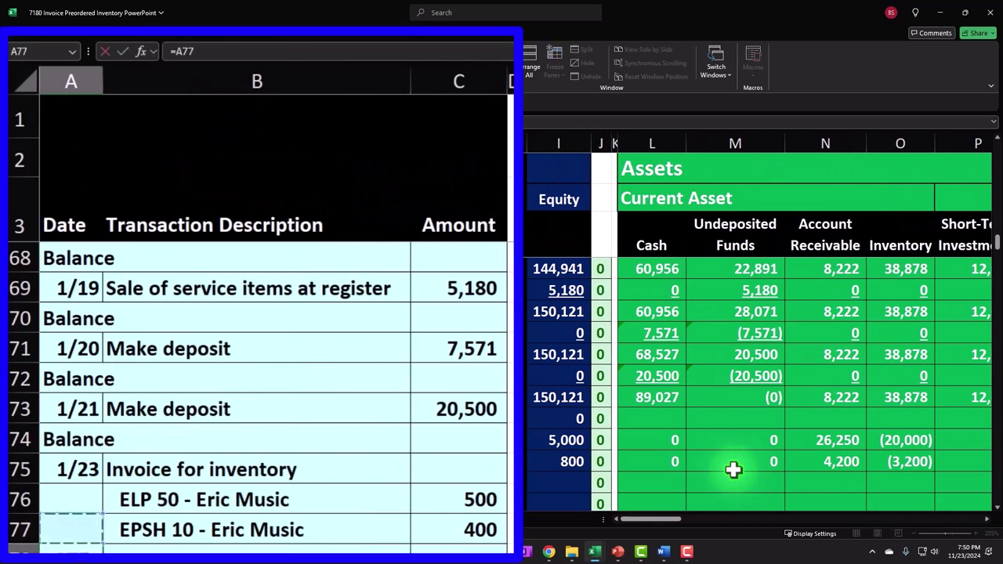
key(Right)
key(Right)
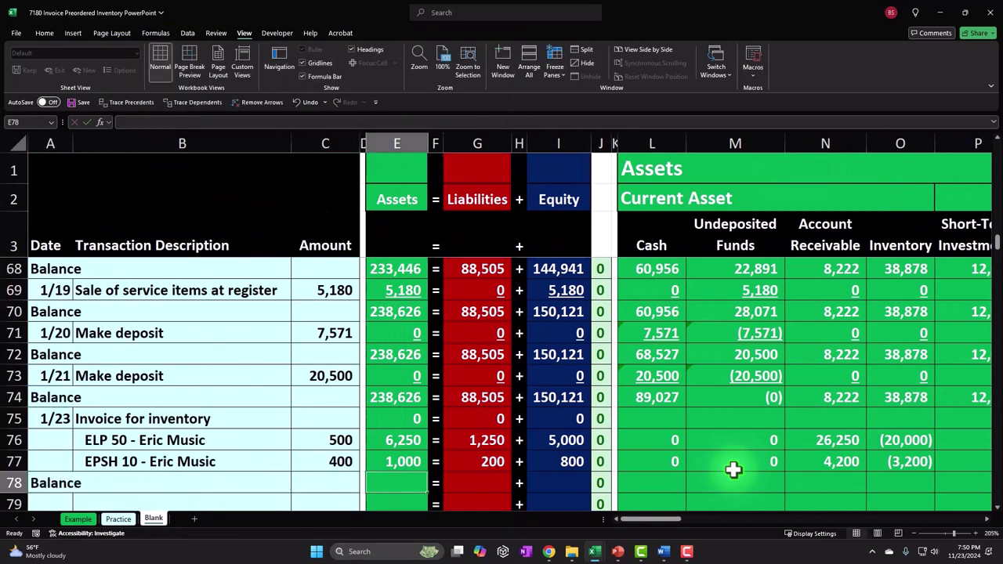
Underline the row 77 amounts in L77:R77, T77:W77 and Y77:AJ77.
drag(673, 461, 807, 464)
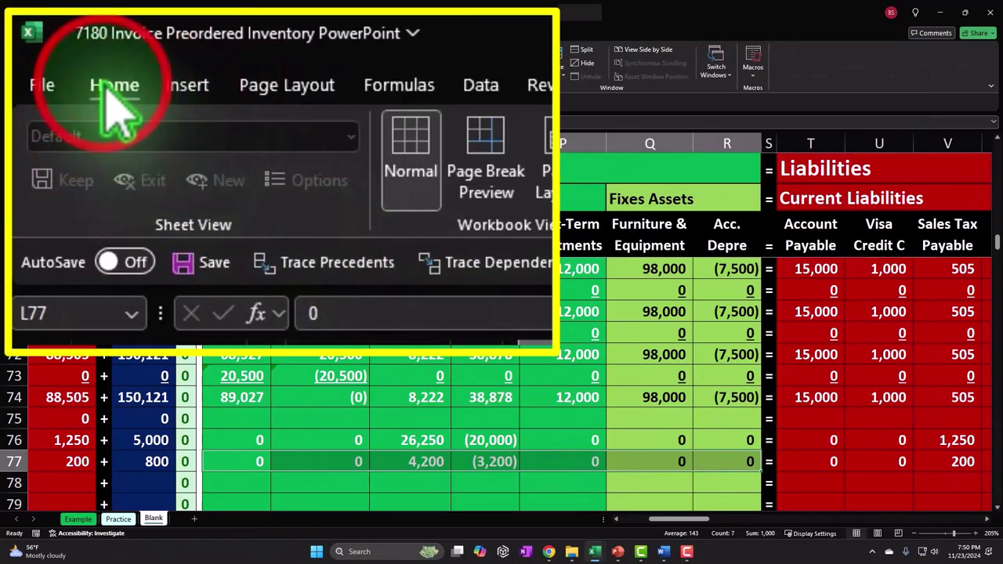
click(44, 33)
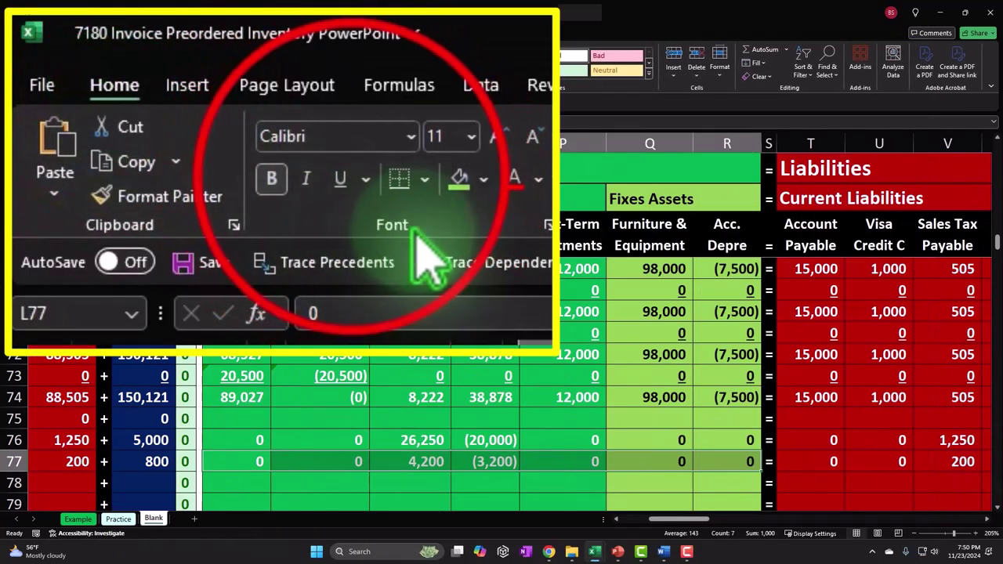
click(347, 179)
mouse_move(829, 464)
mouse_down()
mouse_move(956, 461)
mouse_move(528, 465)
mouse_up()
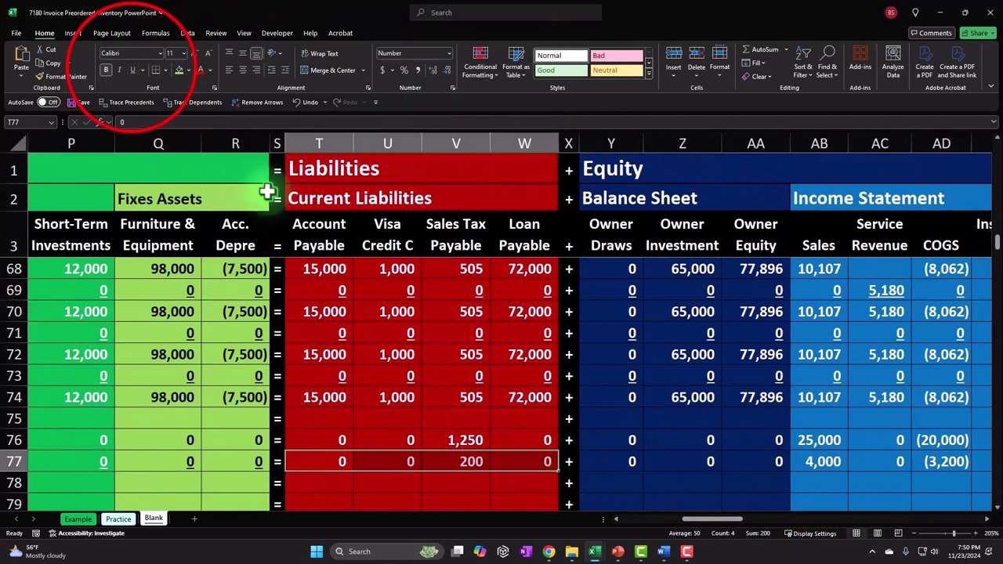
click(132, 70)
drag(635, 464, 961, 456)
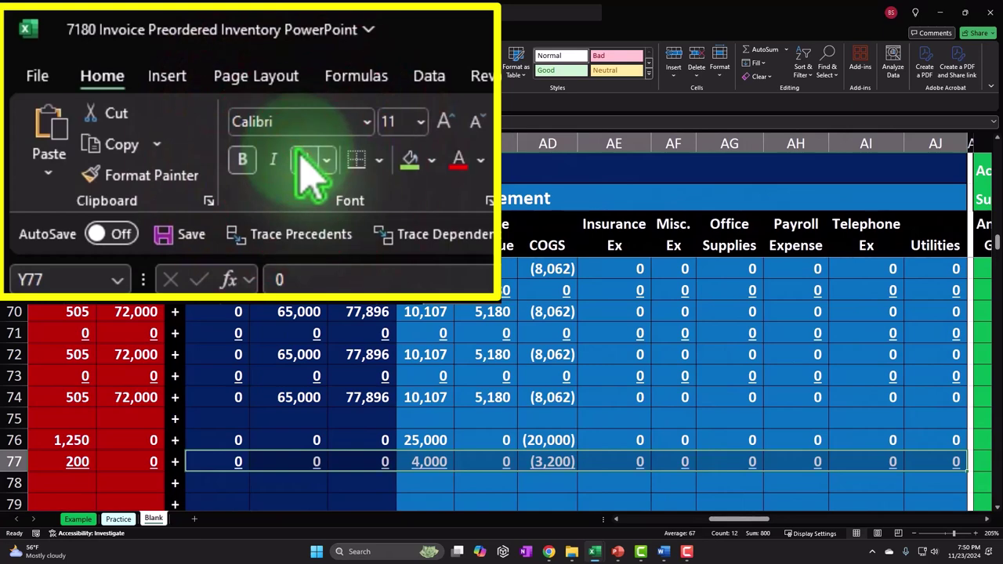
click(135, 71)
key(Left)
key(Left)
key(Left)
key(Left)
key(Left)
key(Left)
key(Left)
key(Left)
key(Left)
key(Left)
key(Left)
key(Left)
key(Left)
key(Left)
key(Left)
key(Left)
key(Left)
key(Left)
key(Left)
key(Right)
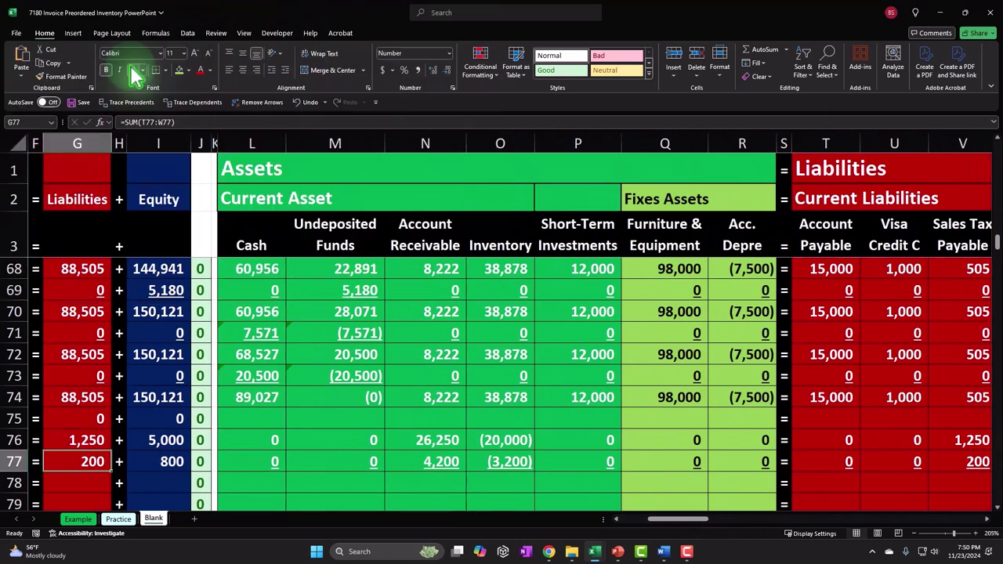
Enter =SUM(L74:L77) in L78 and paste it into M78:R78, T78:W78 and Y78:AJ78.
text(=)
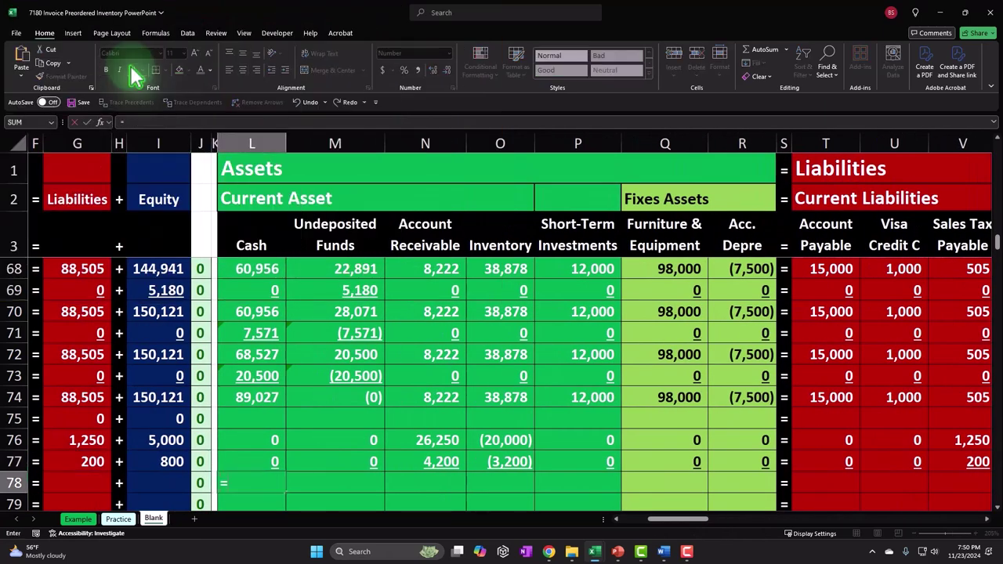
text(sum()
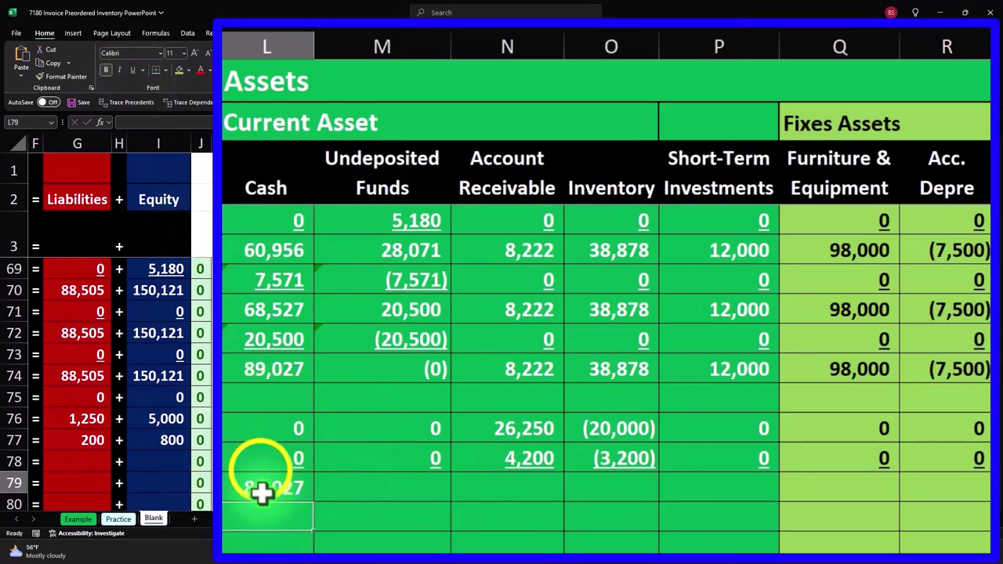
right_click(261, 491)
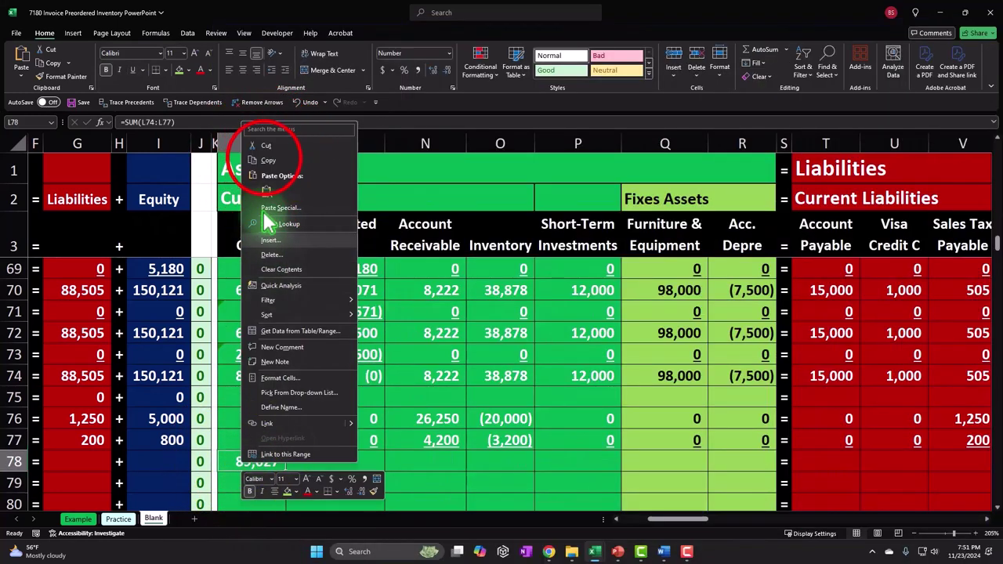
click(268, 160)
drag(347, 461, 629, 468)
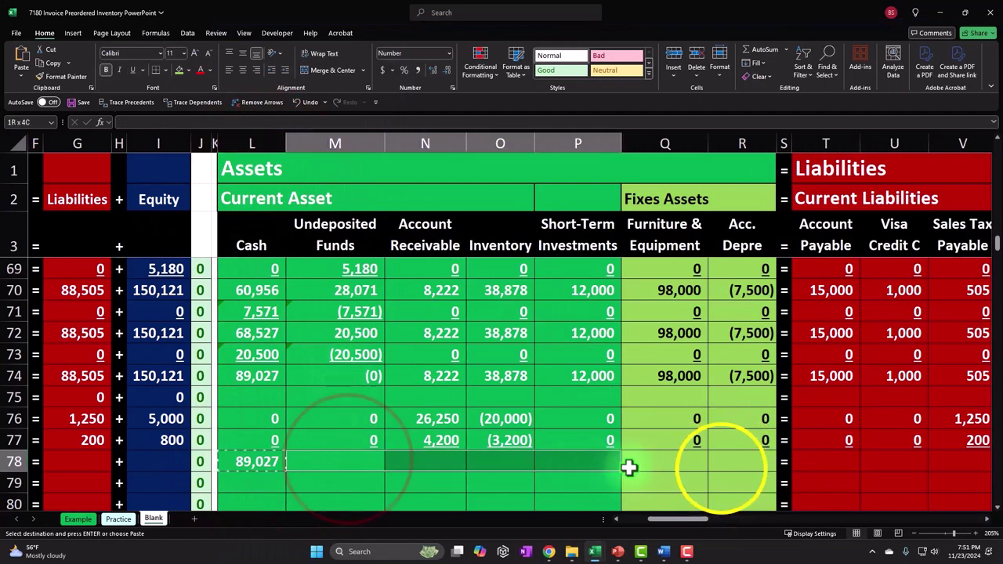
right_click(723, 466)
click(779, 197)
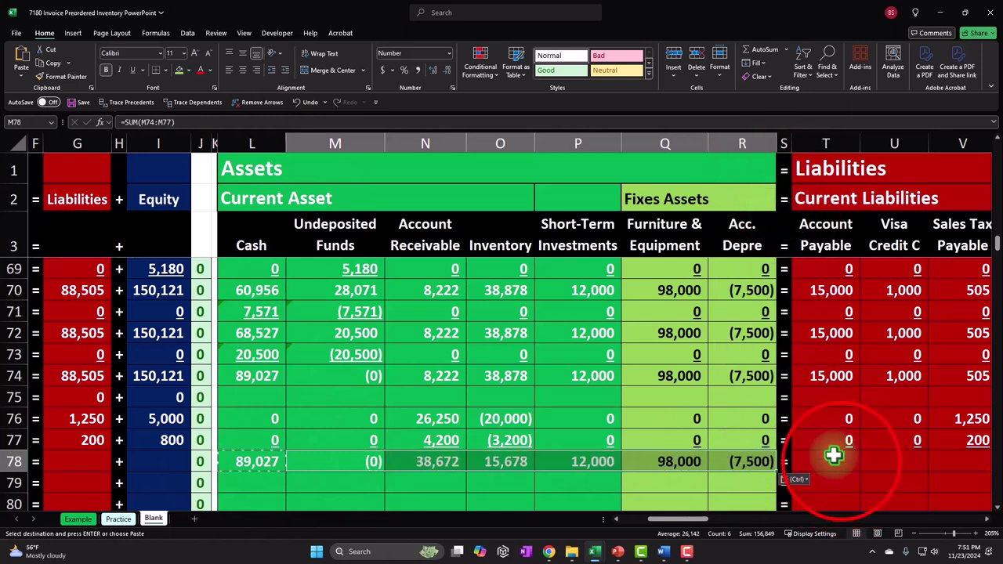
drag(841, 467, 604, 459)
right_click(605, 459)
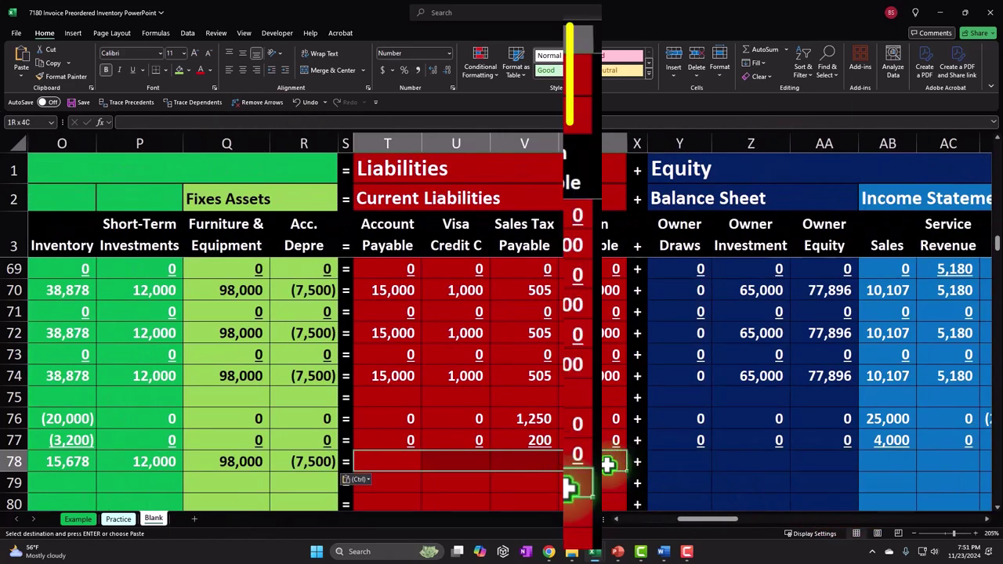
click(666, 111)
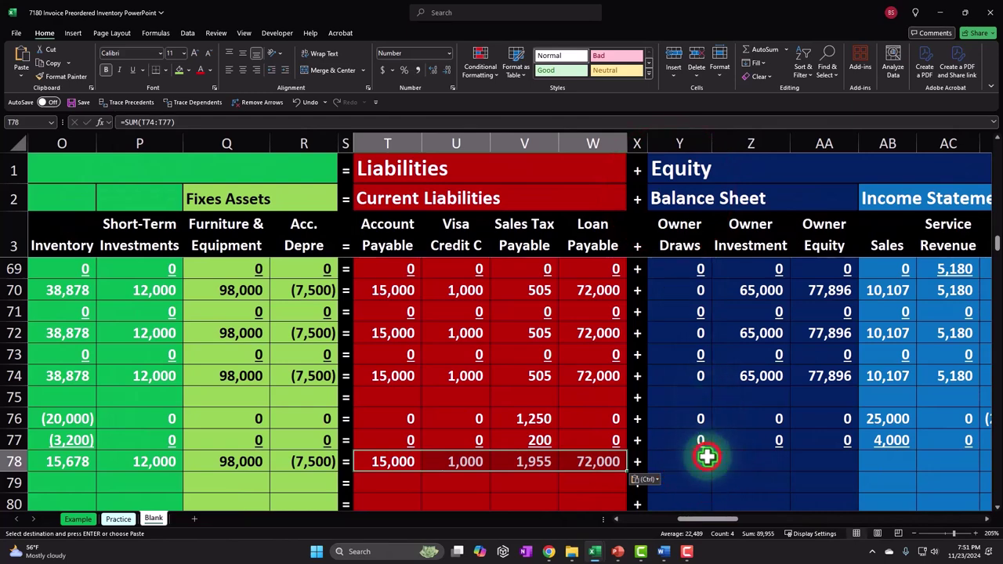
drag(702, 461, 865, 466)
right_click(865, 465)
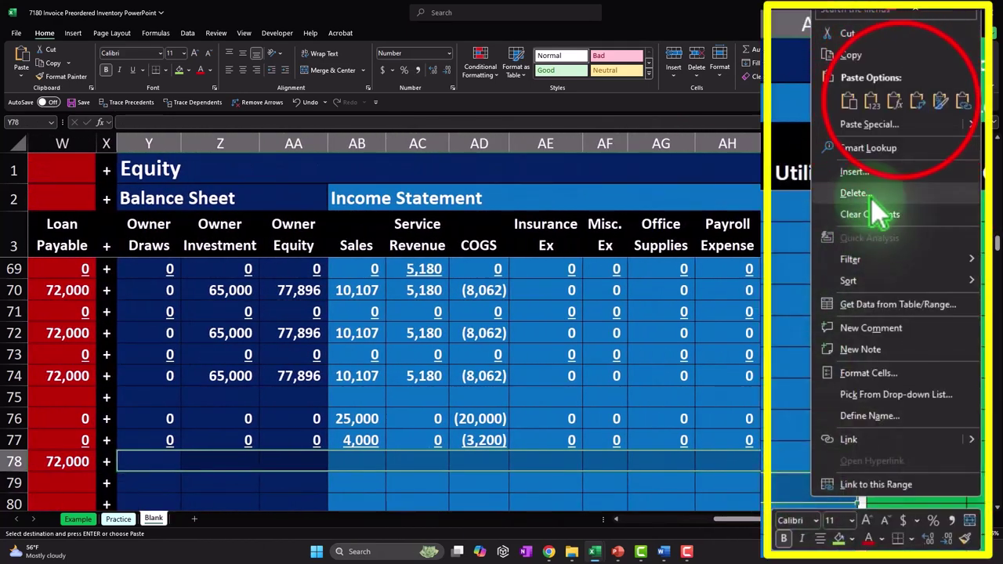
click(932, 202)
Fill the row 77 Assets, Liabilities and Equity totals down into row 78.
key(Home)
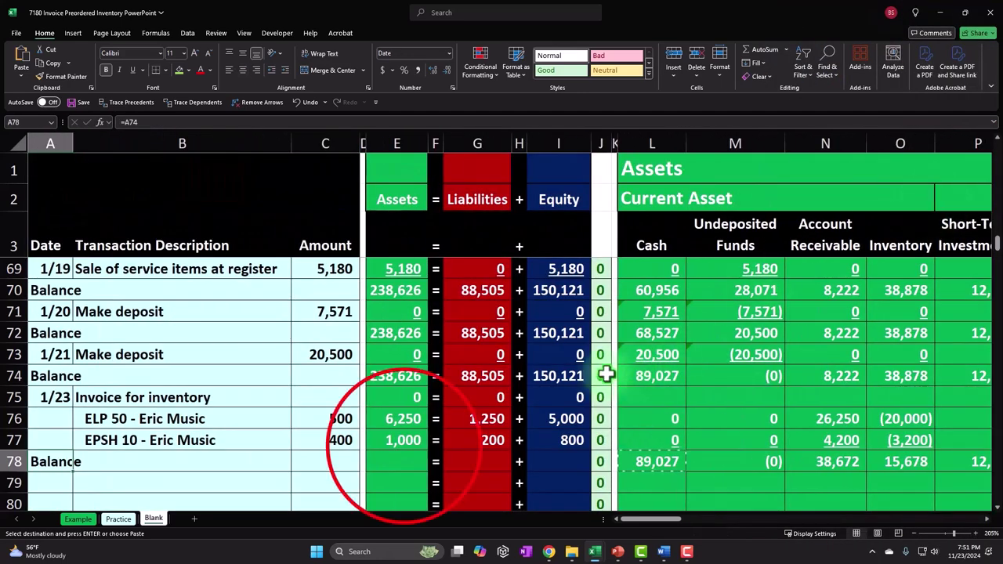
click(397, 440)
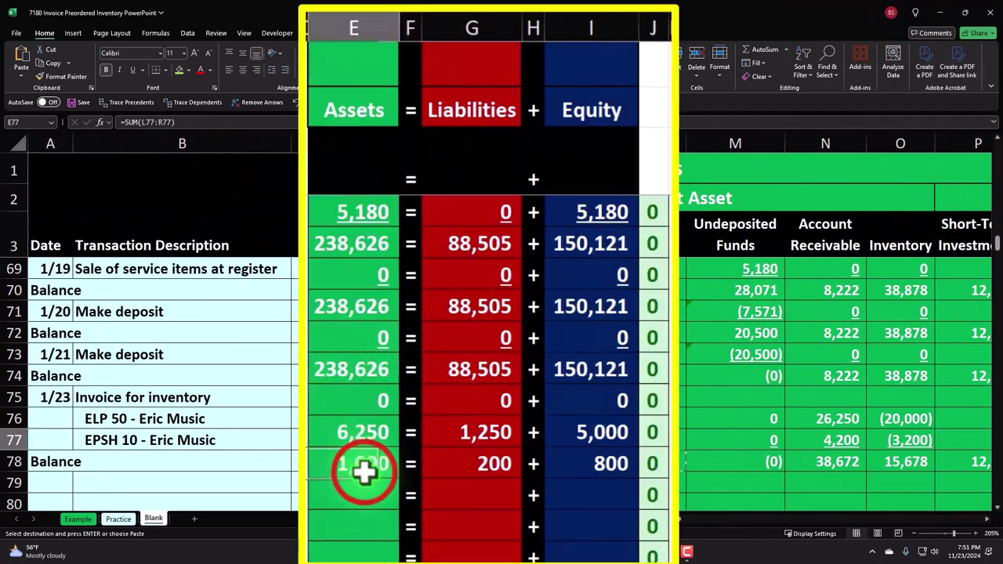
click(401, 495)
key(Return)
click(496, 463)
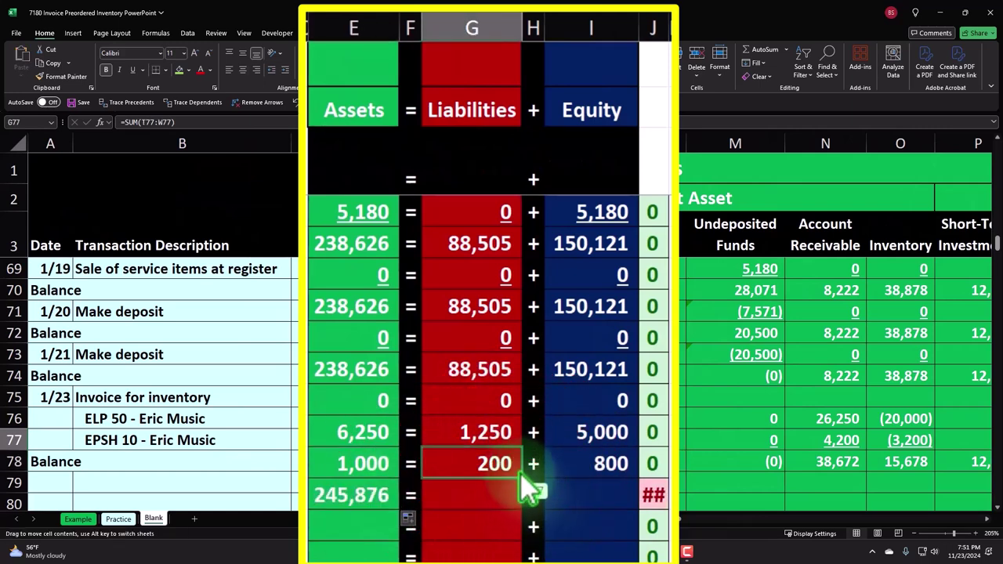
click(527, 480)
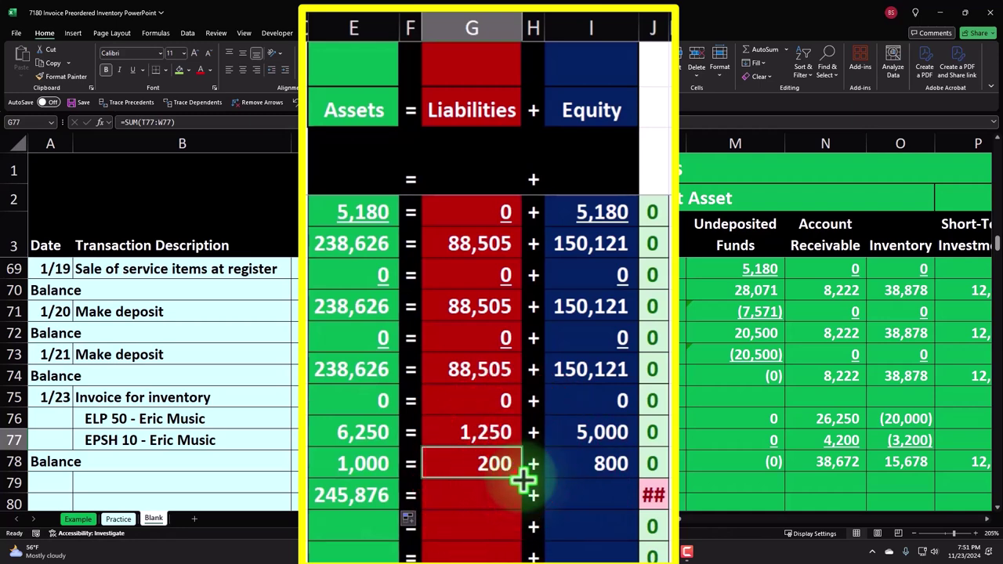
drag(523, 482, 522, 497)
click(610, 465)
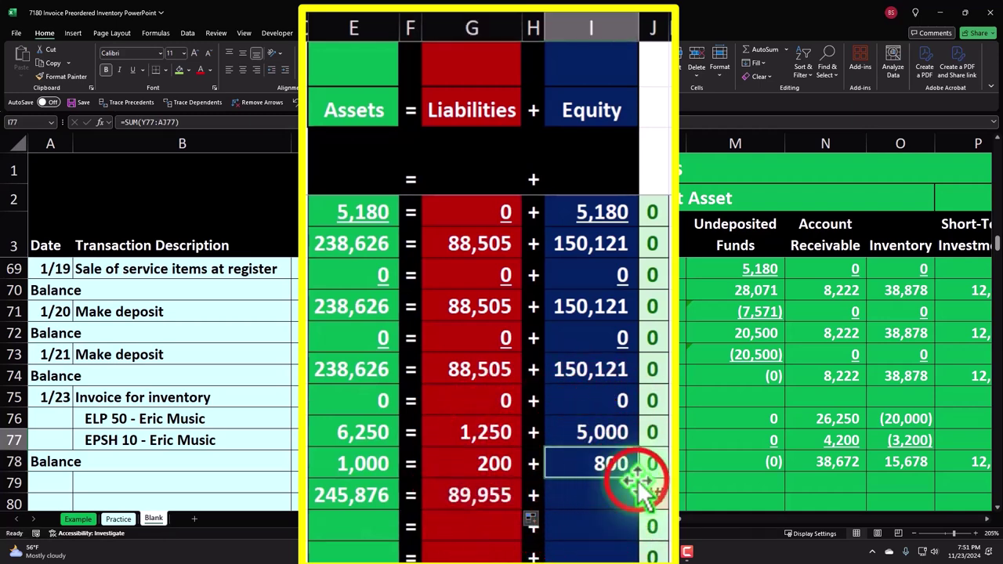
drag(639, 495, 643, 496)
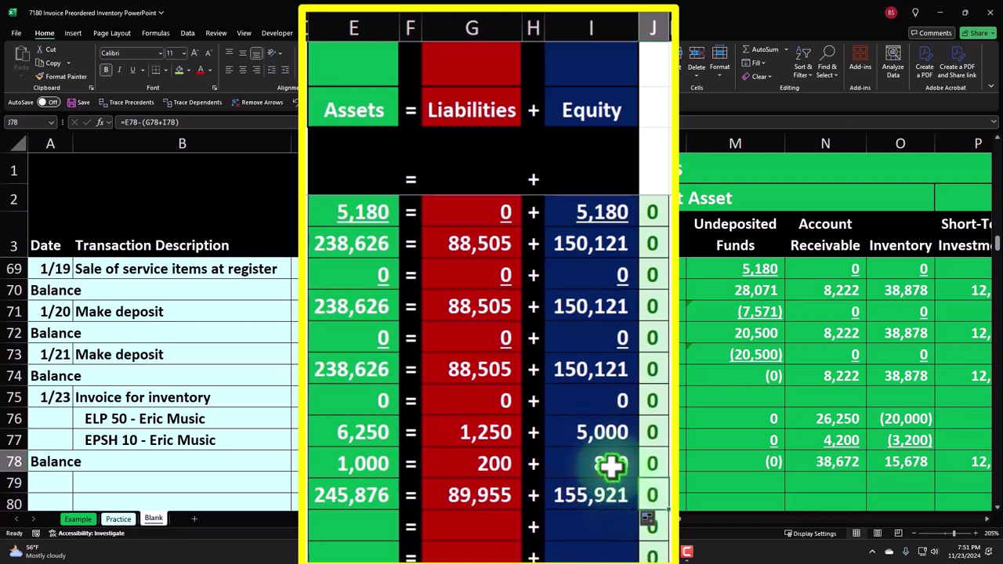
Check the row 78 totals, including the 15,678 Inventory balance.
click(547, 462)
ctrl+click(490, 463)
ctrl+click(368, 462)
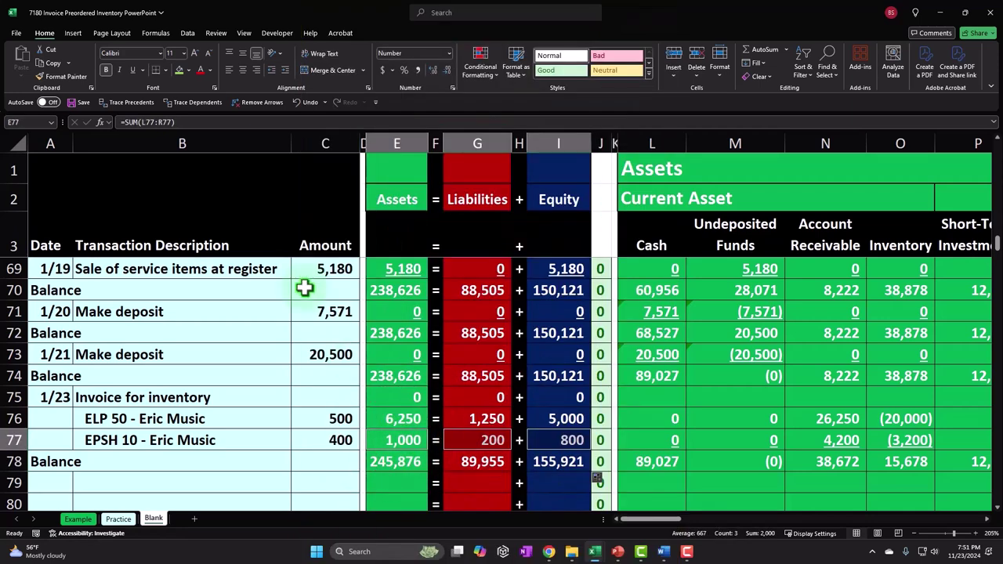
click(209, 375)
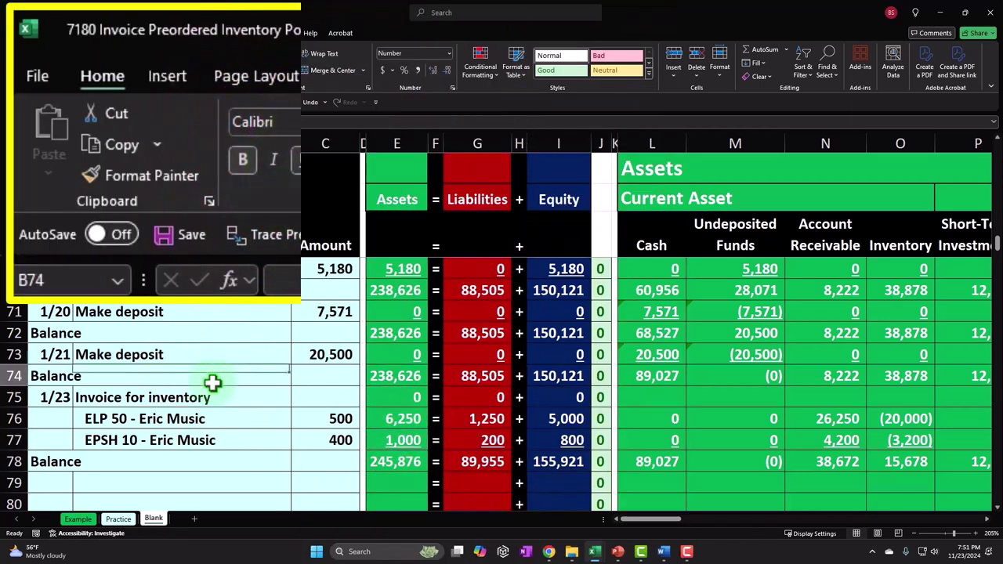
scroll(213, 384, down, 1)
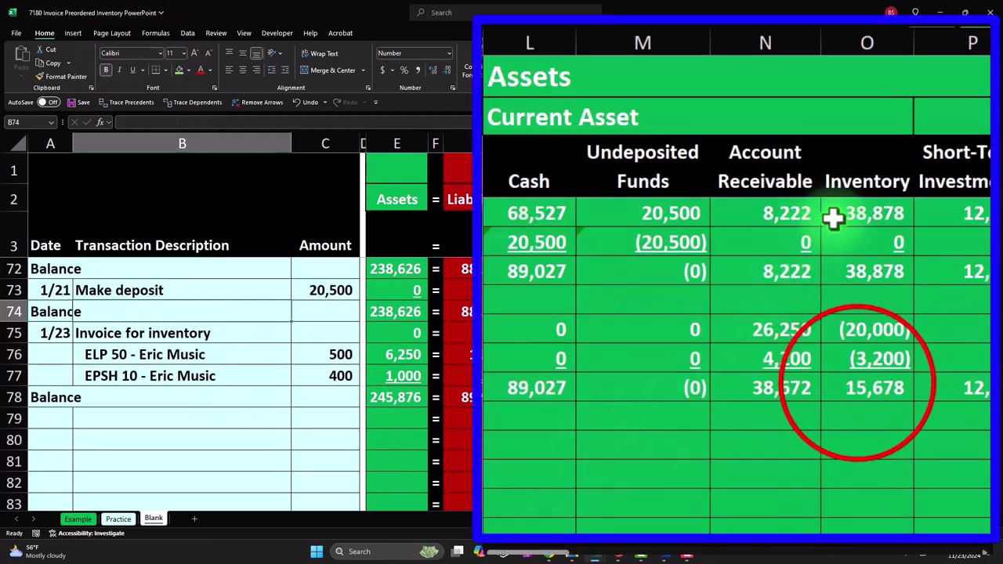
click(857, 383)
key(Right)
key(Right)
key(Right)
key(Right)
key(Right)
key(Right)
key(Right)
key(Right)
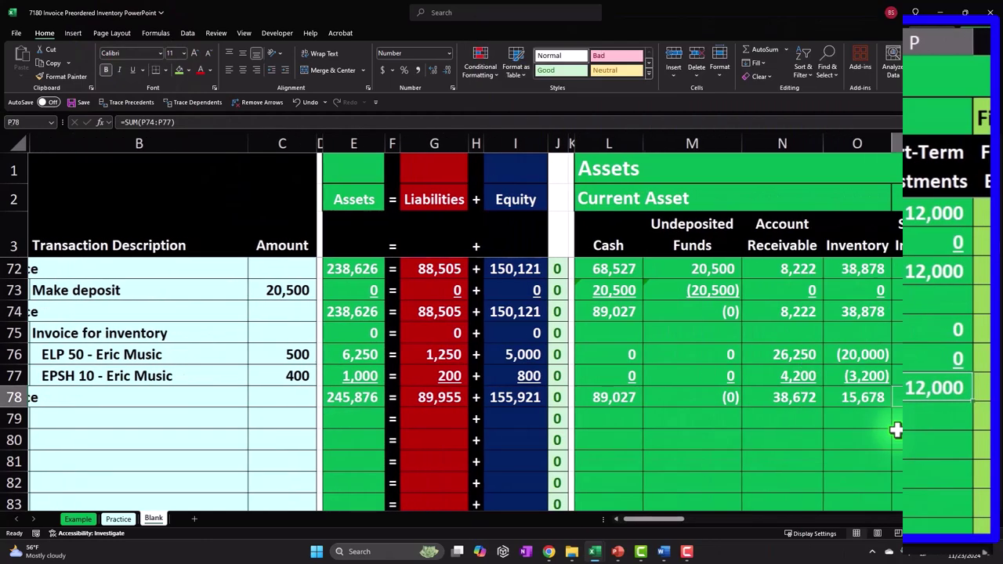
key(Right)
key(Right)
key(Right)
key(Right)
key(Right)
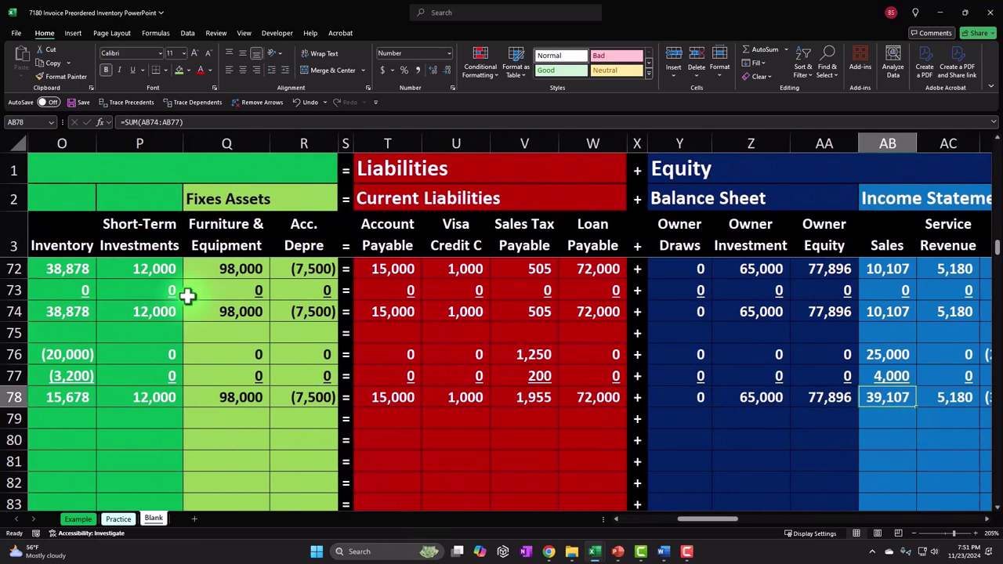
click(246, 33)
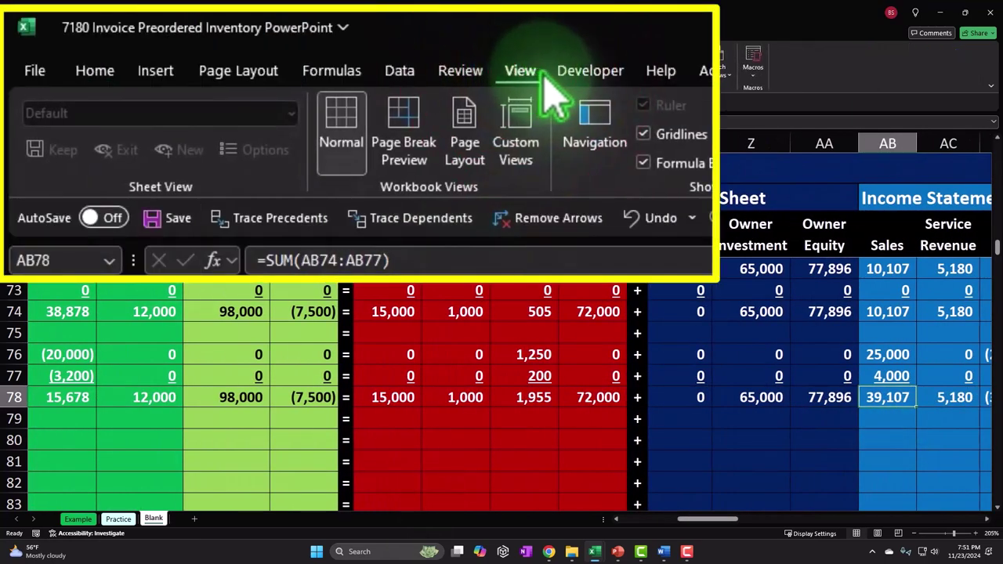
Unfreeze the worksheet panes and scroll down to the row 78 totals.
click(554, 63)
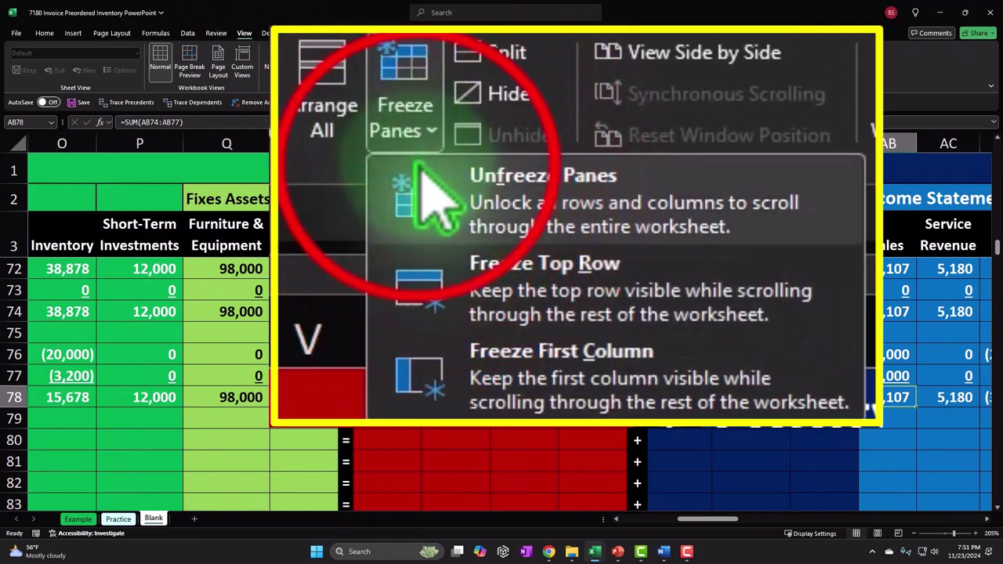
click(560, 86)
scroll(227, 392, down, 1)
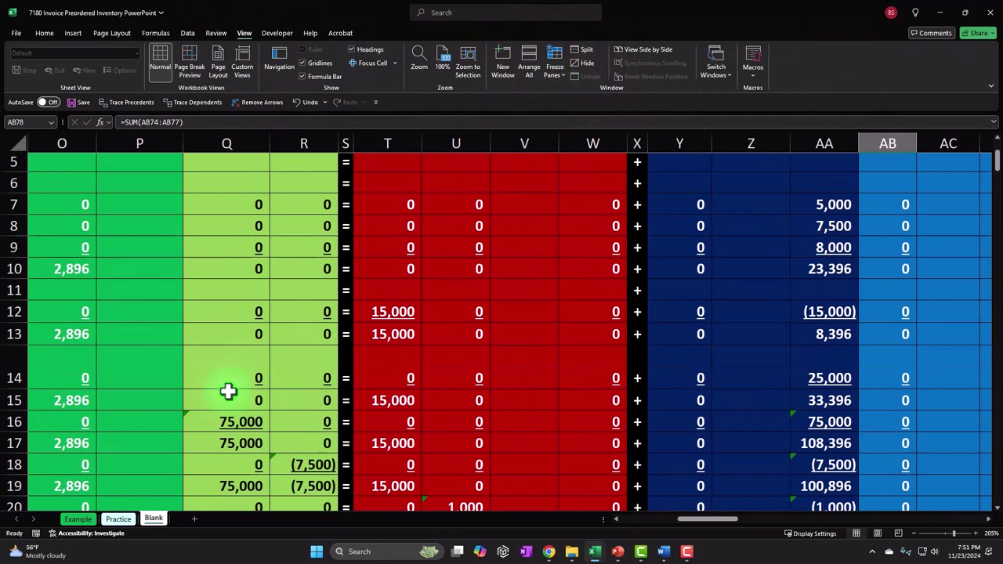
scroll(227, 392, down, 8)
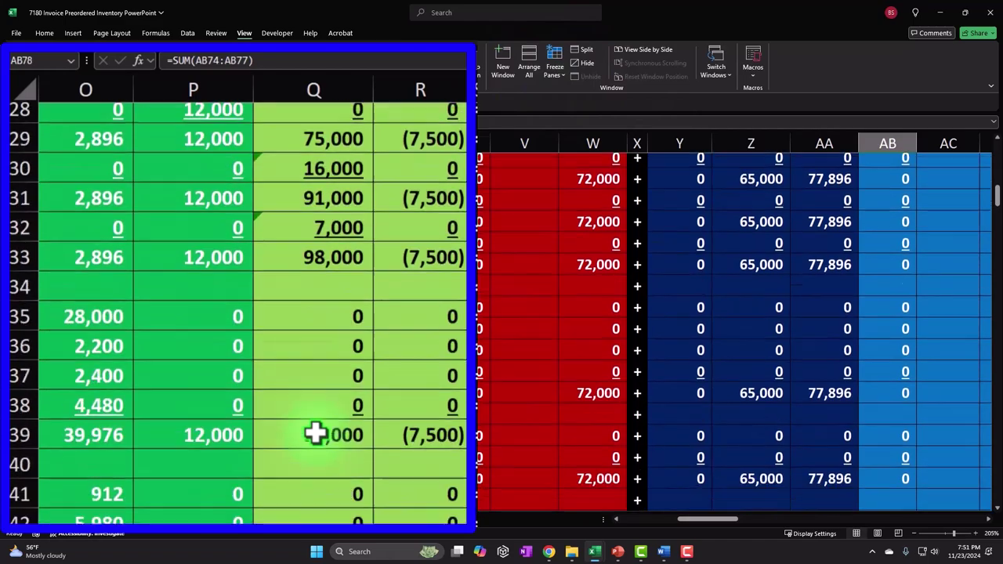
scroll(315, 433, down, 8)
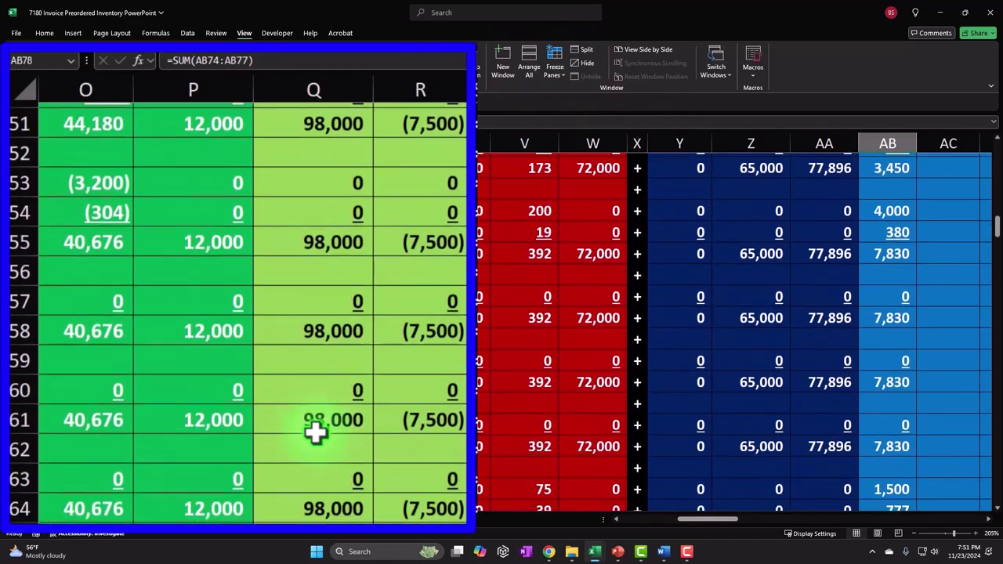
scroll(315, 432, down, 5)
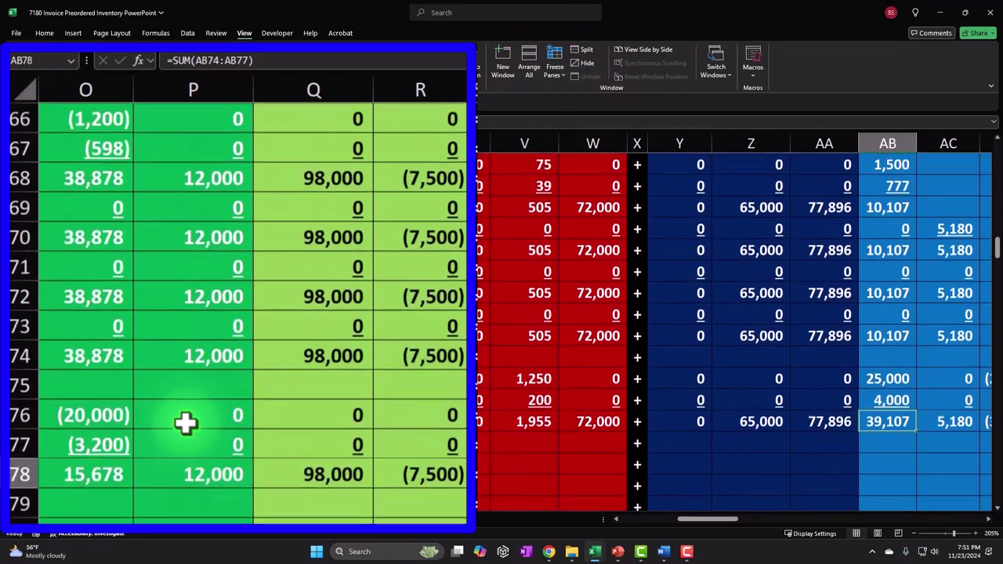
scroll(186, 423, up, 1)
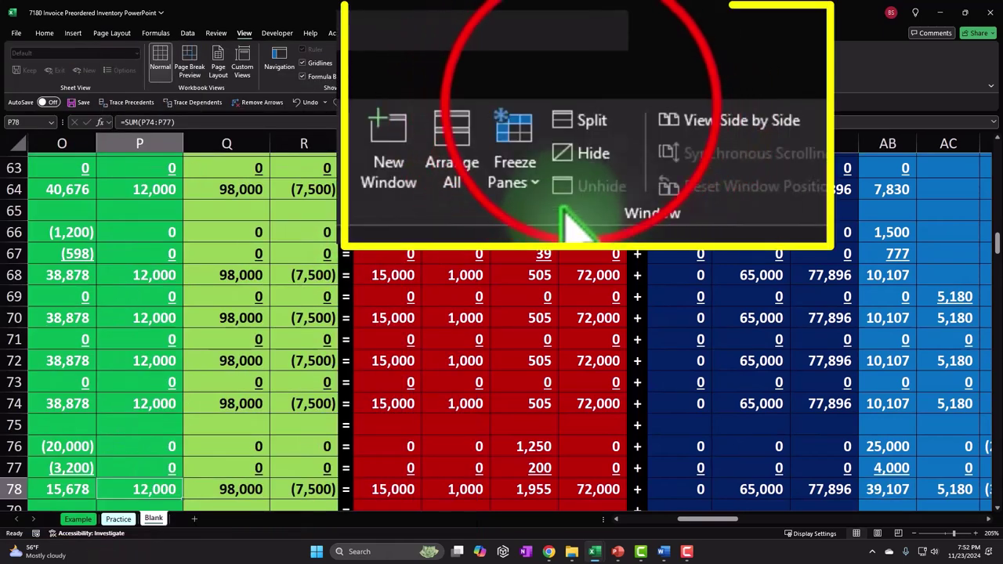
Split the worksheet so the account headings sit above the row 78 totals.
click(584, 51)
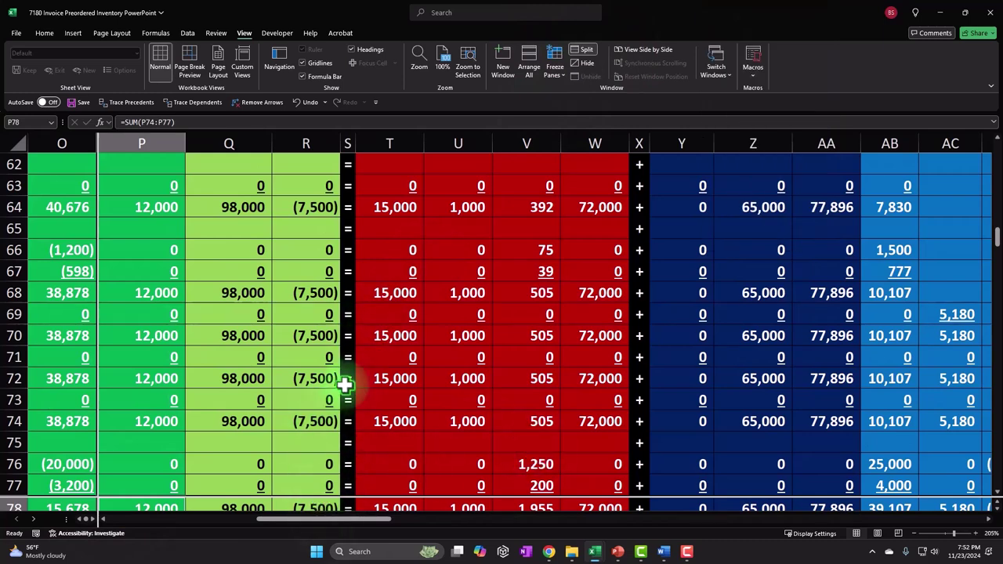
click(584, 51)
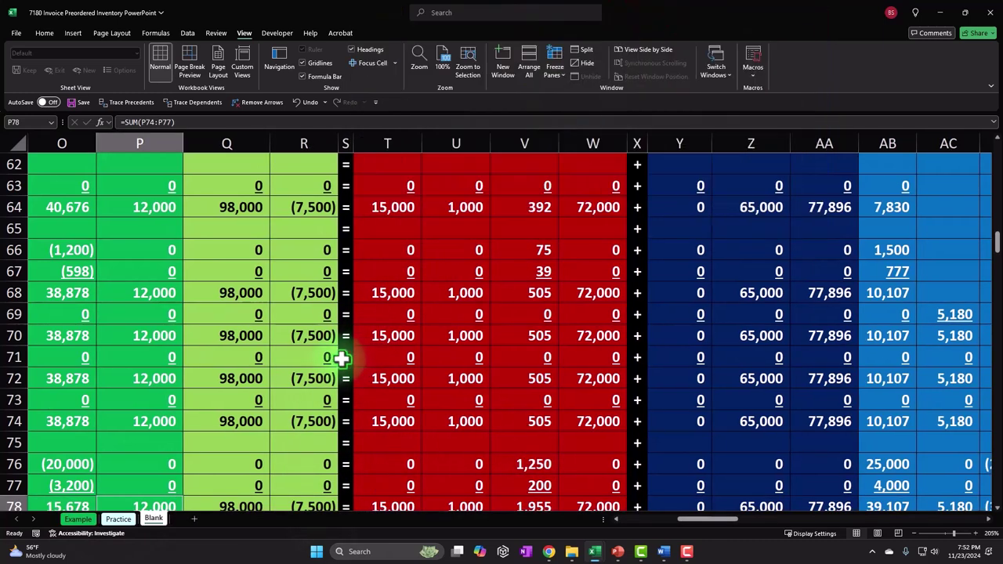
scroll(210, 440, down, 1)
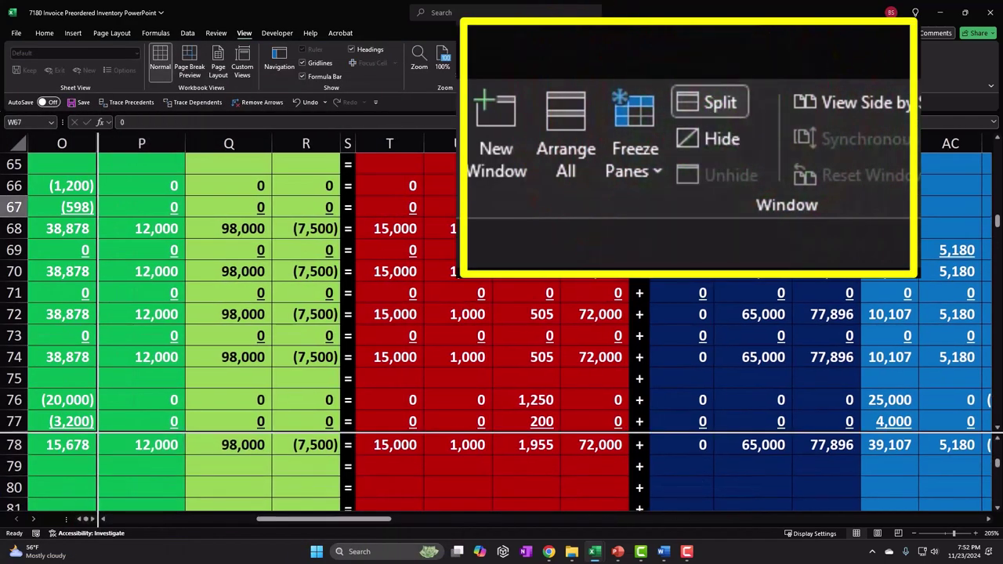
scroll(592, 212, up, 20)
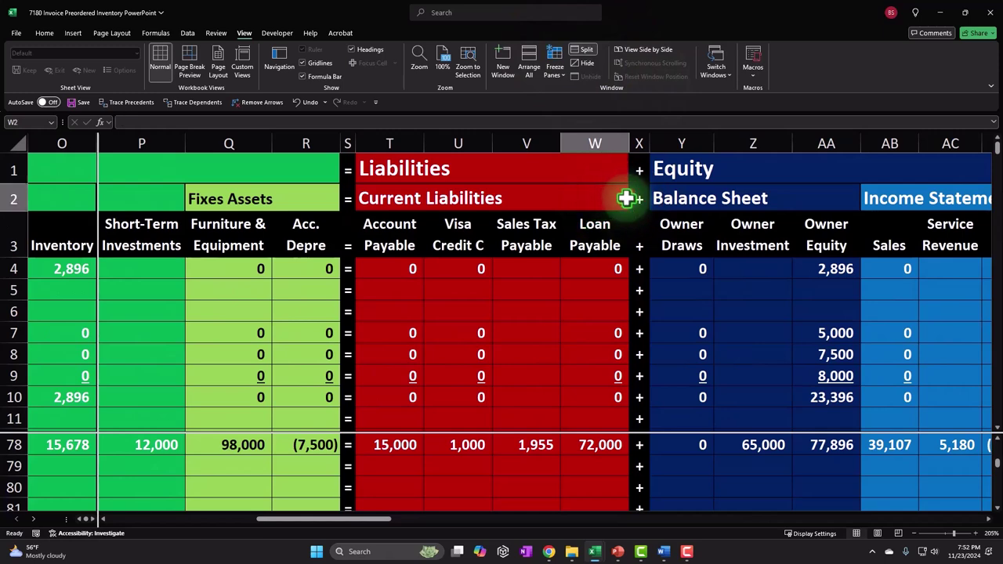
Review the inventory ledger total's formula, leaving it unchanged.
key(Right)
key(Right)
key(Right)
key(Right)
key(Right)
key(Right)
key(Right)
key(Right)
key(Right)
key(Right)
key(Right)
key(Right)
key(Right)
key(Right)
key(Right)
key(Right)
key(Right)
key(Right)
key(Right)
key(Right)
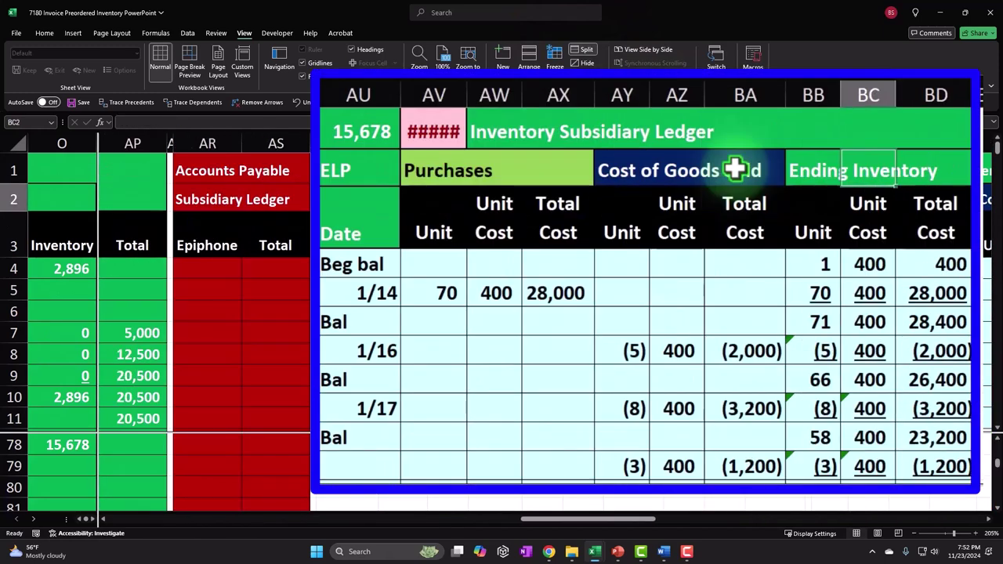
double_click(349, 130)
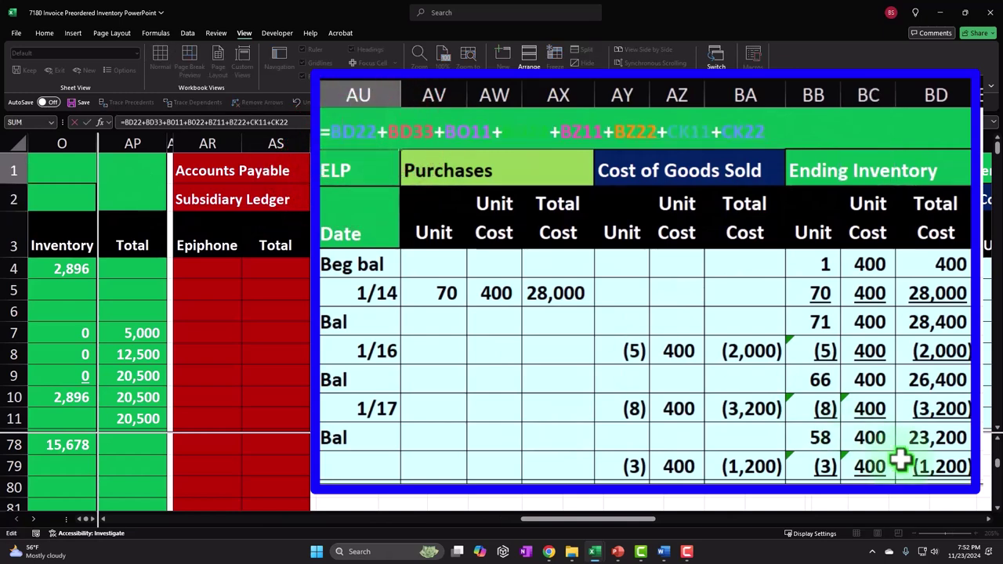
scroll(851, 398, down, 4)
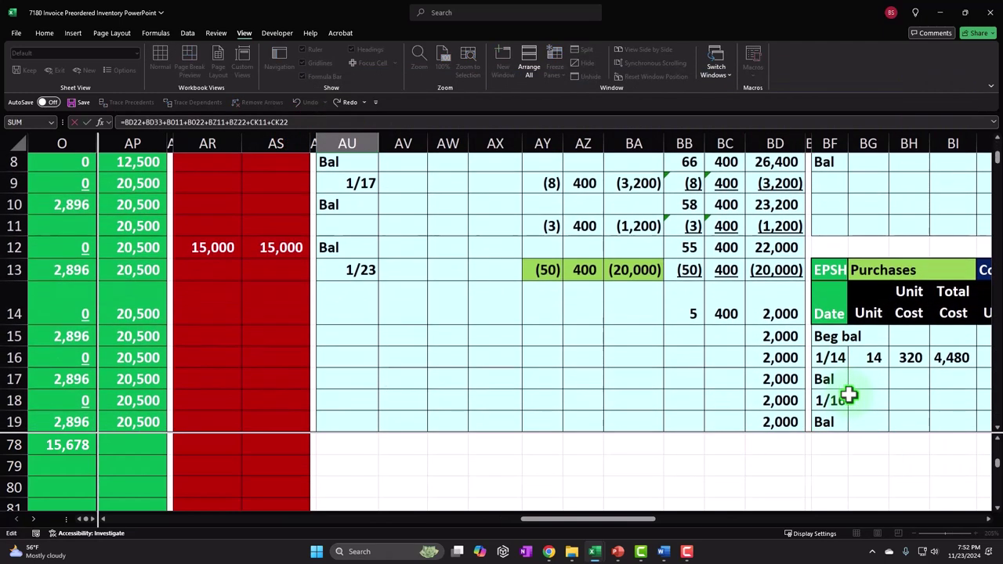
scroll(788, 327, down, 5)
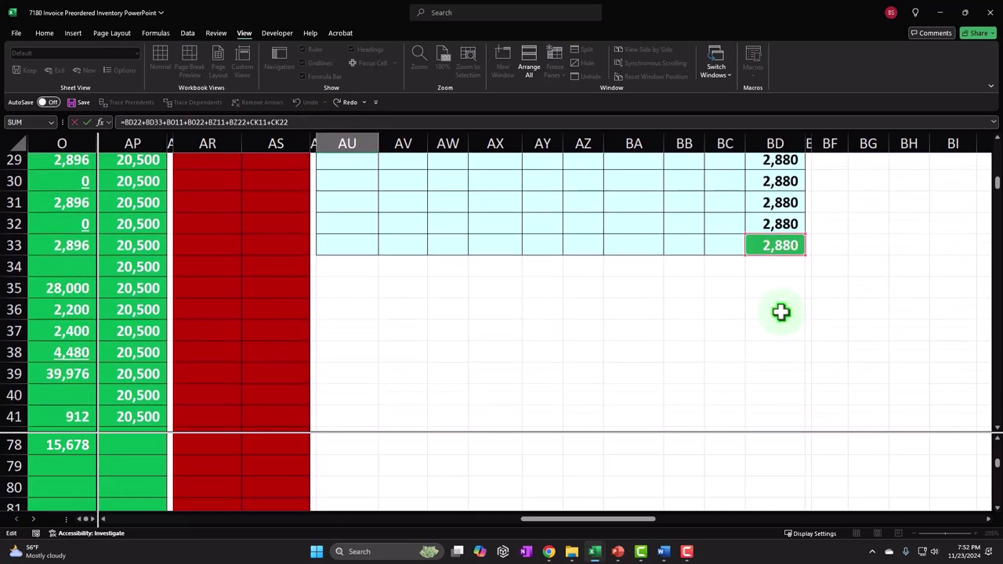
scroll(779, 314, up, 4)
key(Return)
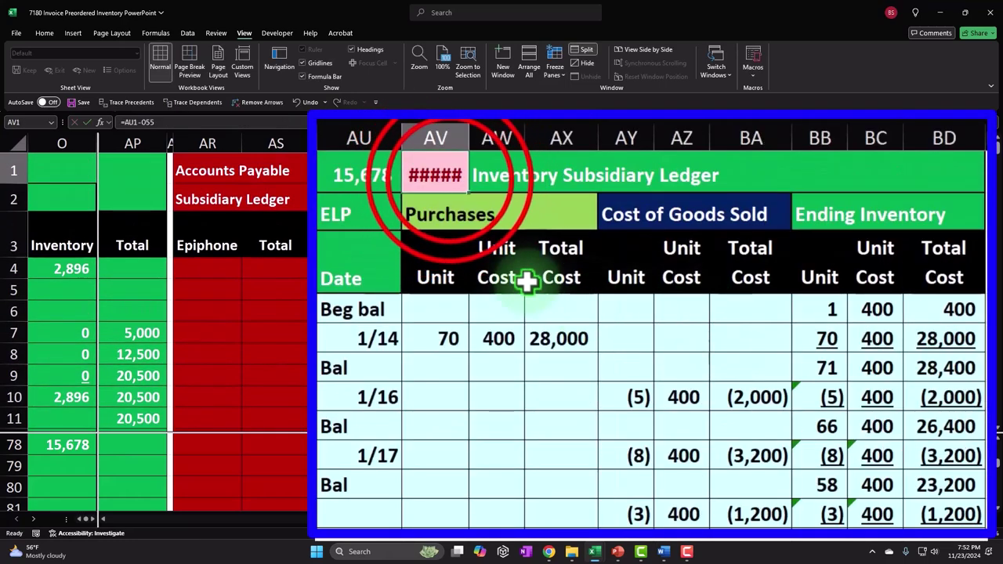
Change check cell AV1 to =AU1-O78 so it shows 0.
double_click(454, 175)
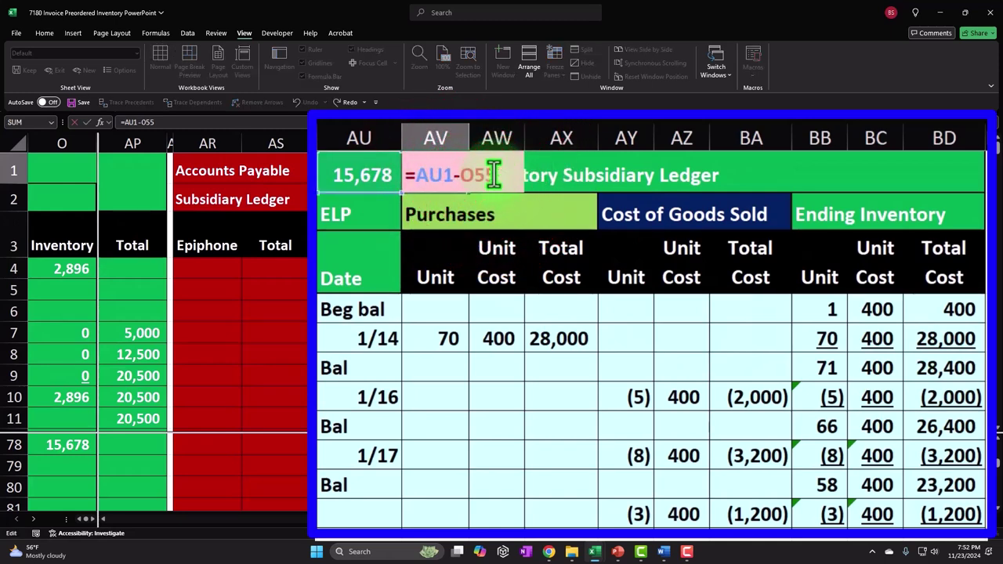
key(BackSpace)
key(BackSpace)
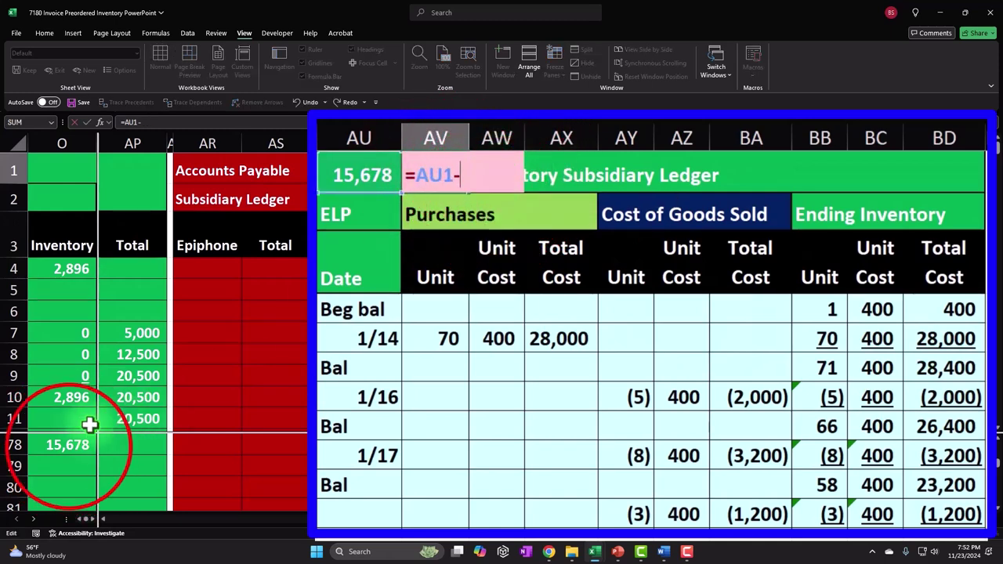
key(Return)
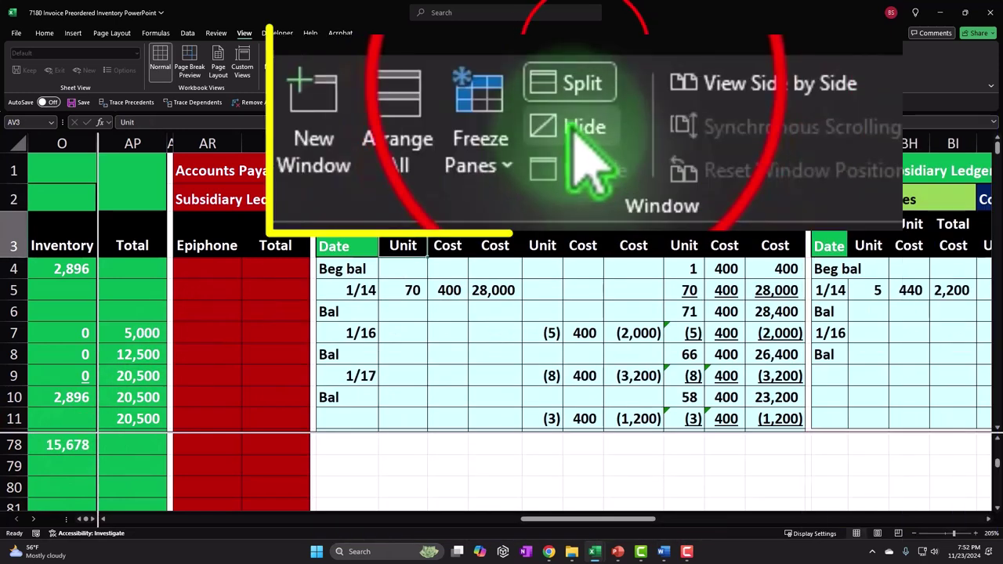
Remove the split, return to column A, and freeze the top three heading rows.
click(585, 51)
key(Left)
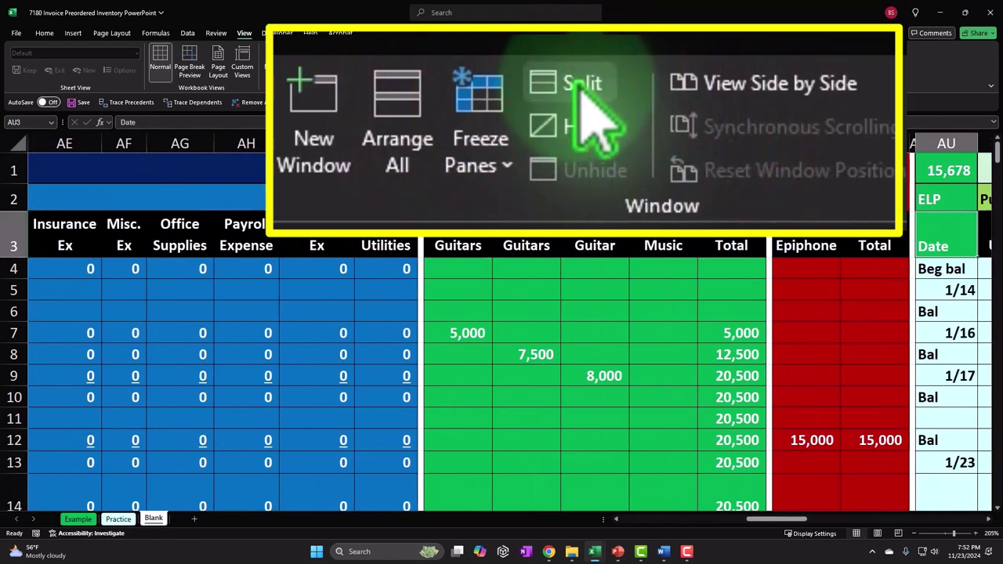
key(Left)
key(Left)
key(Left)
key(Left)
key(Left)
key(Left)
key(Left)
key(Left)
key(Left)
key(Left)
key(Left)
key(Left)
key(Left)
key(Left)
key(Left)
key(Left)
key(Left)
key(Left)
key(Left)
key(Left)
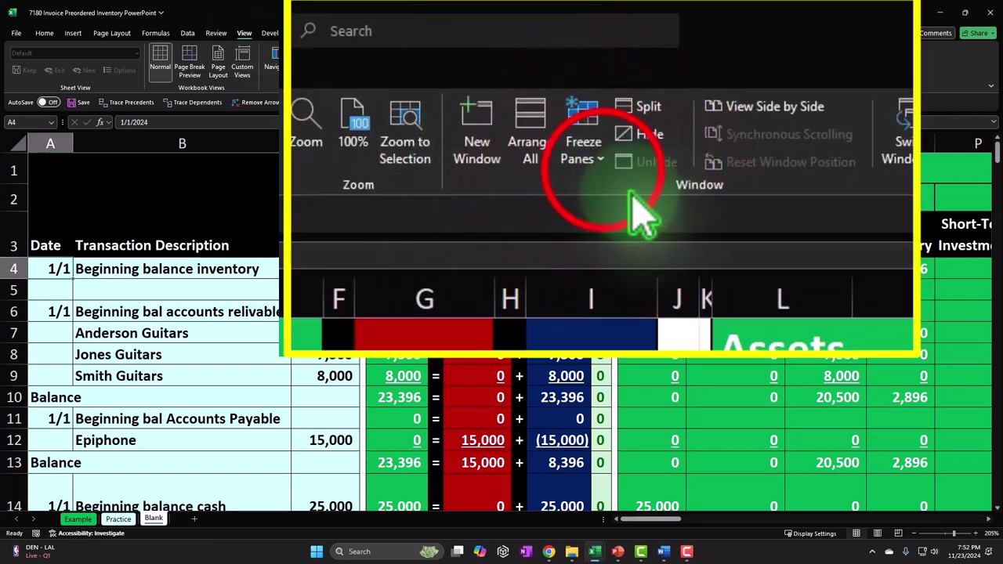
click(554, 66)
click(580, 101)
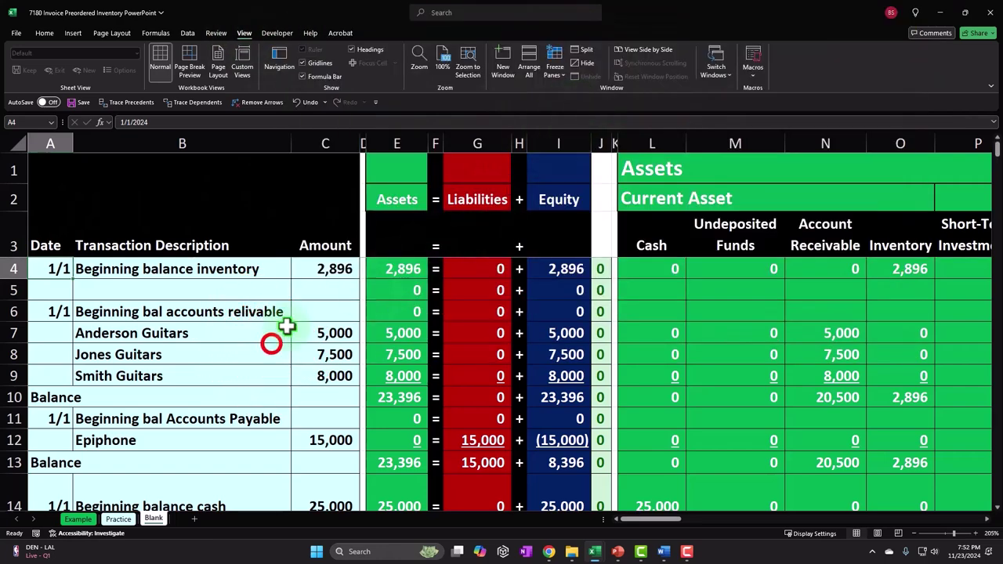
drag(268, 339, 253, 370)
scroll(253, 370, down, 7)
scroll(370, 428, down, 14)
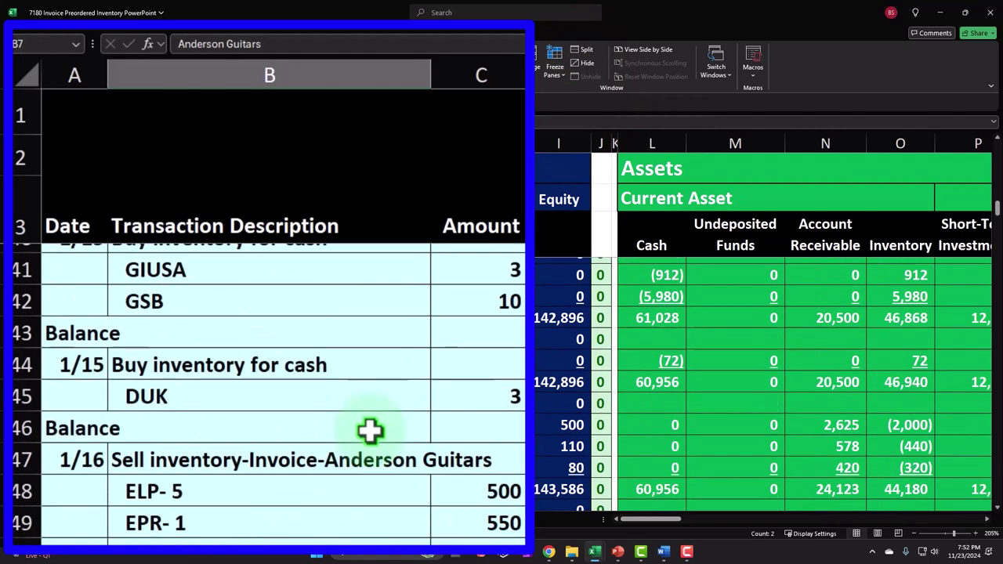
Enter the 1/24 date in row 79 and copy the 'Invoice for inventory' description from above.
scroll(369, 434, down, 2)
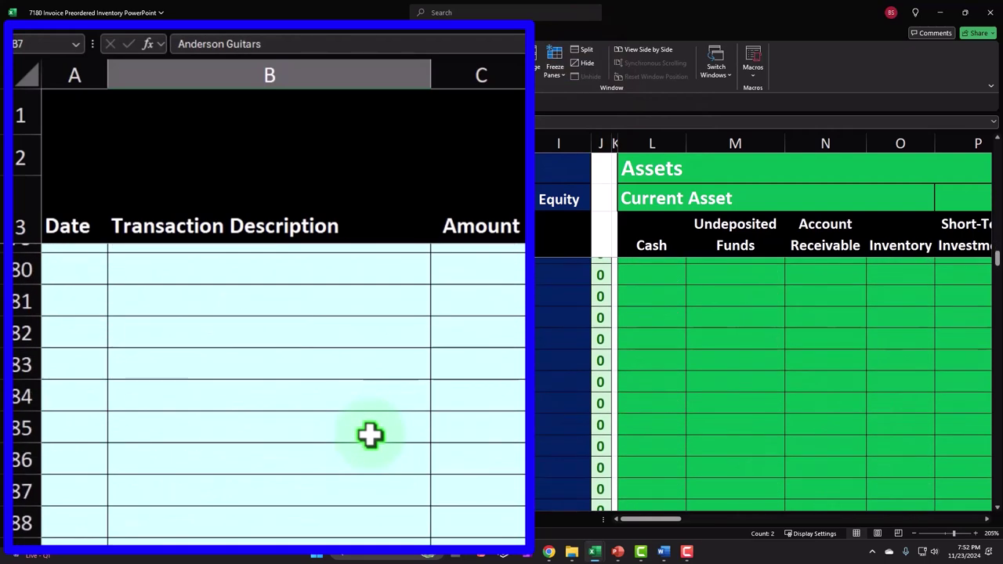
scroll(369, 434, up, 2)
click(94, 435)
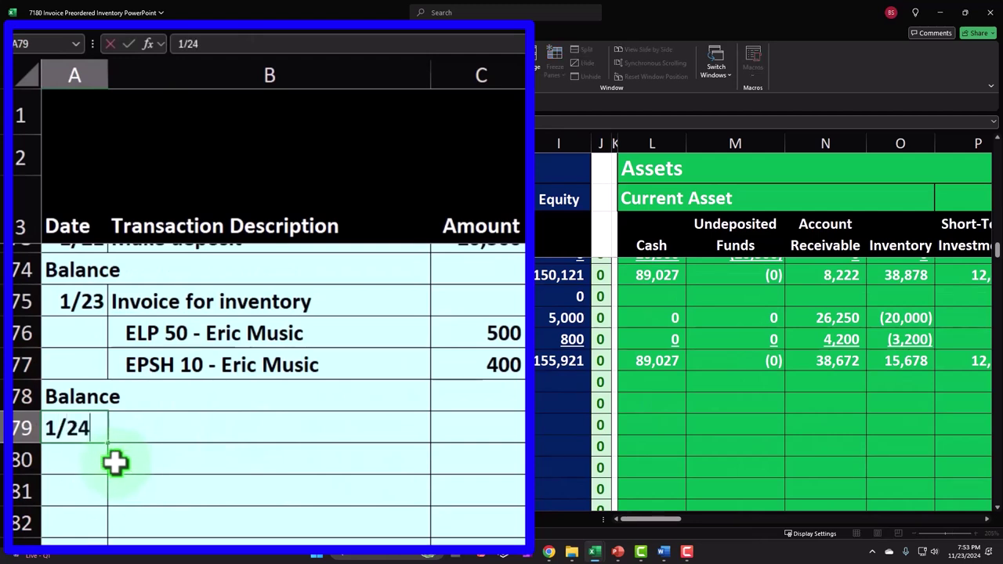
key(Tab)
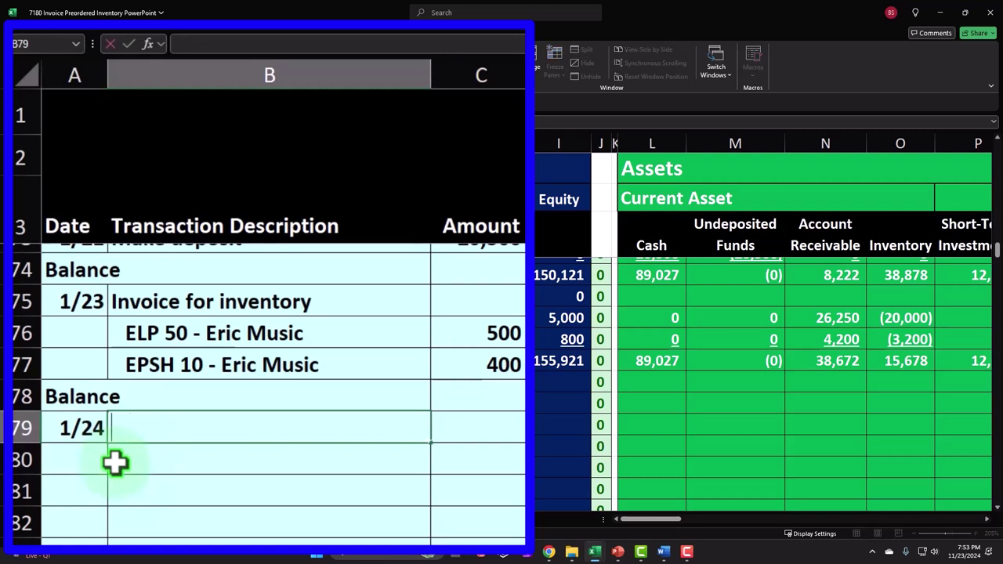
text(=)
key(Up)
key(Up)
key(Up)
key(Up)
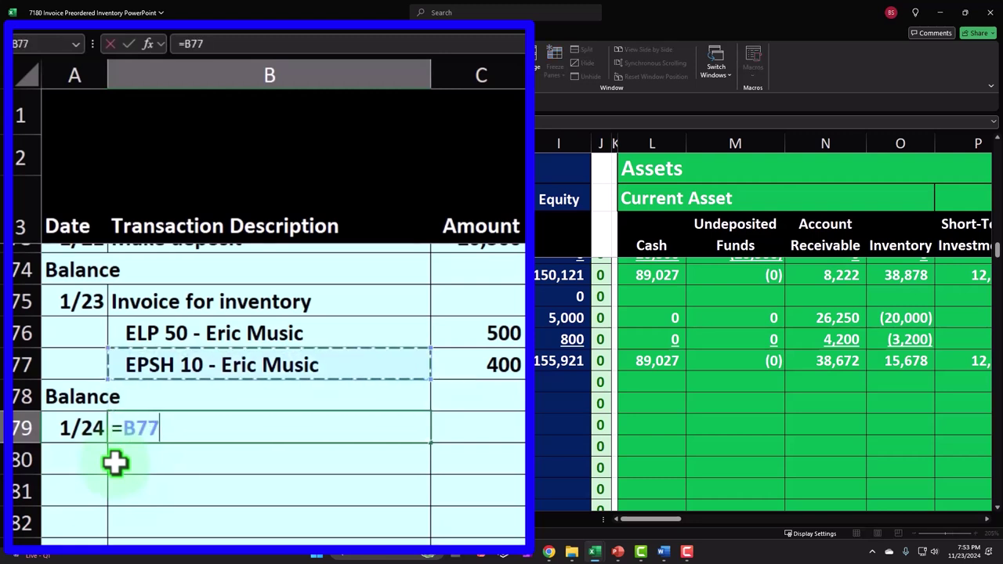
key(Return)
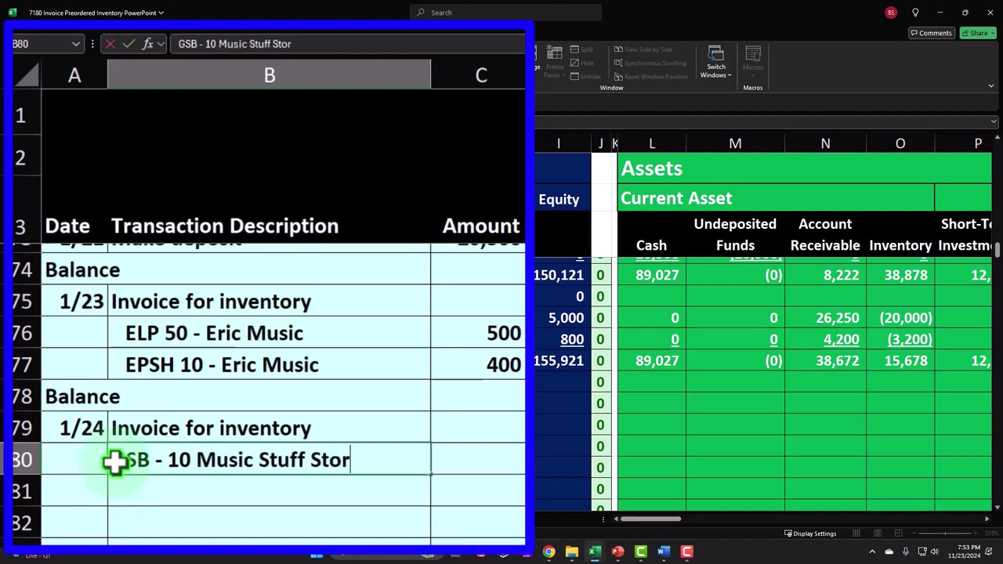
Add the GSB - 10 Music Stuff Store line in row 80 with an amount of 777.
key(Tab)
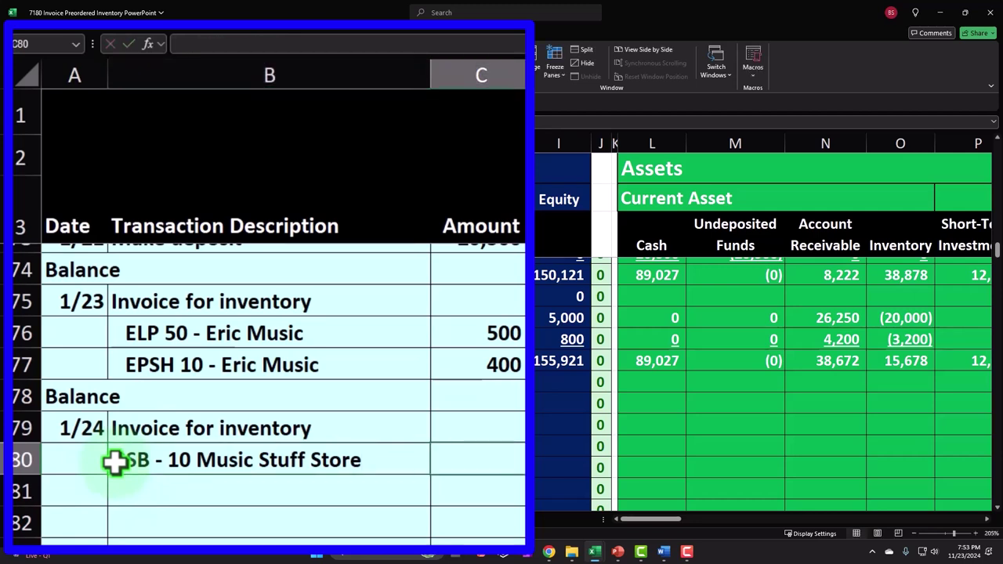
key(Tab)
key(Tab)
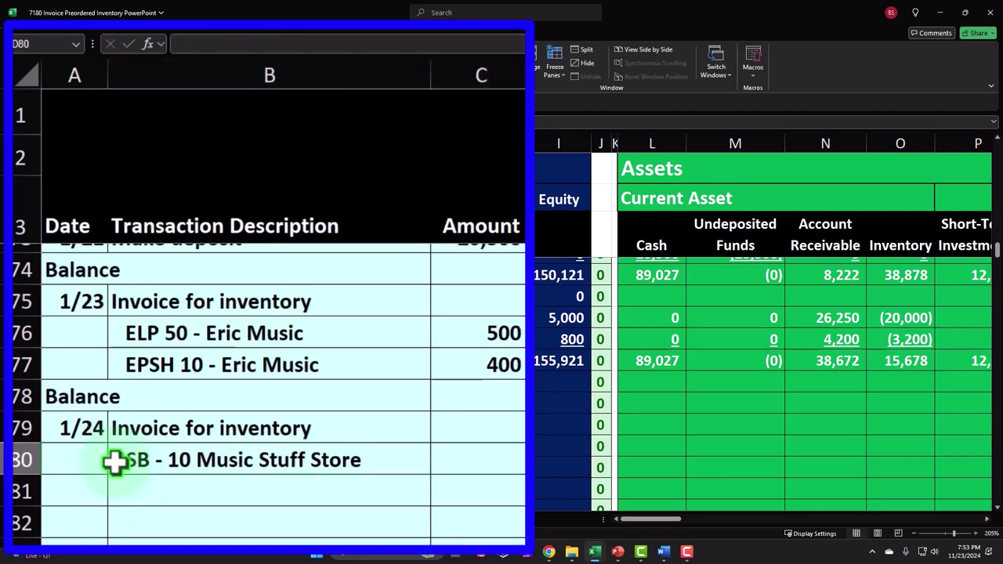
key(Left)
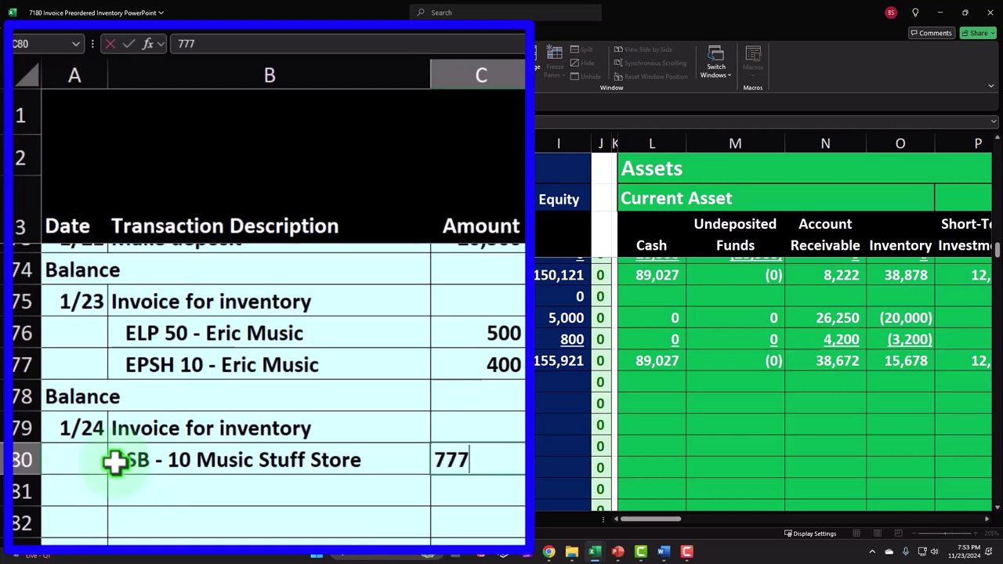
key(Tab)
key(Tab)
key(Tab)
key(Tab)
key(Tab)
key(Tab)
key(Tab)
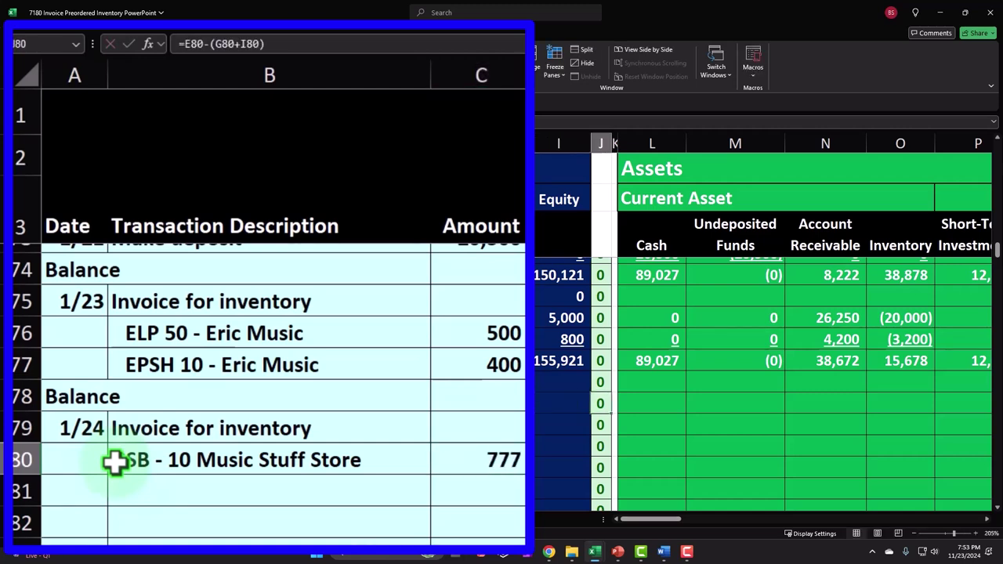
Enter =C80*10*1.05 in N80 so accounts receivable shows 8,159.
text(=)
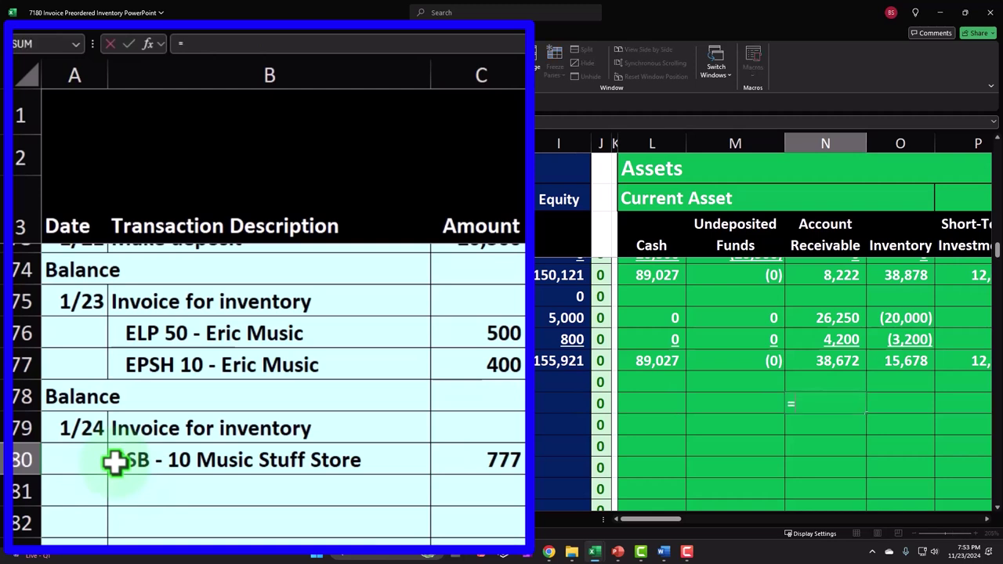
key(Left)
key(Left)
key(Left)
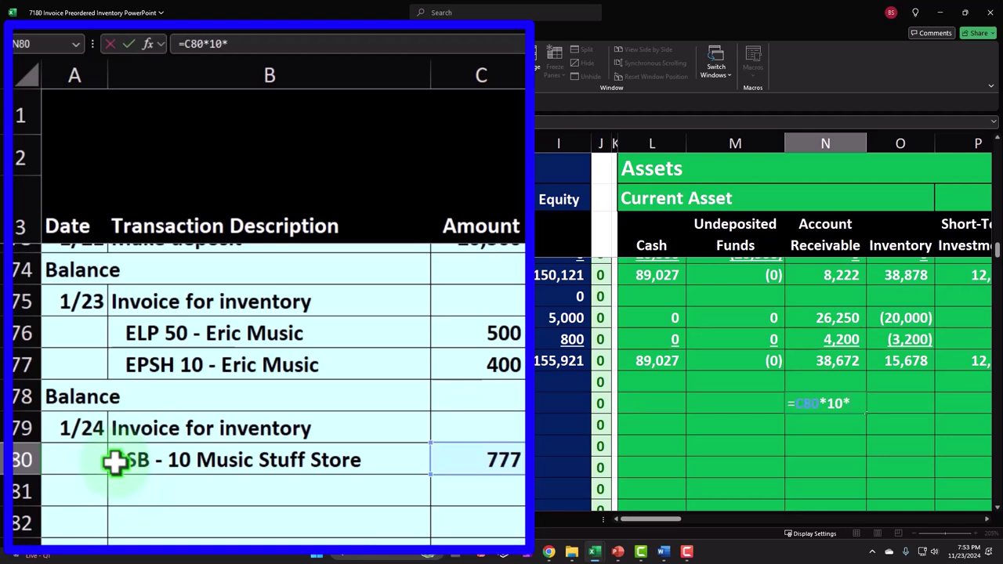
key(Return)
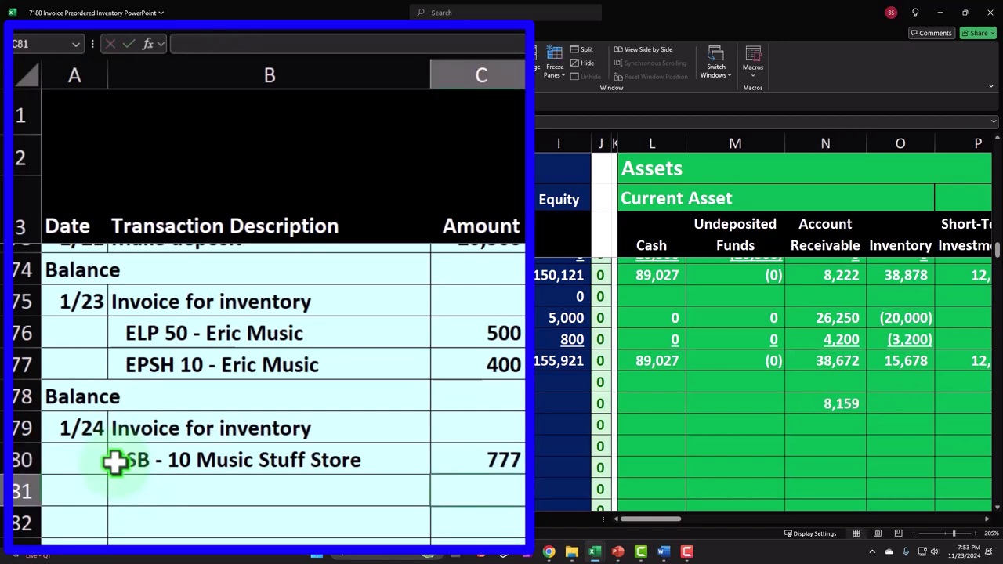
key(Up)
key(Left)
key(Left)
key(Right)
key(Right)
key(Right)
key(Right)
key(Right)
key(Right)
key(Right)
key(Right)
key(Right)
key(Right)
key(Right)
key(Right)
key(Right)
key(Right)
key(Right)
key(Right)
key(Right)
key(Right)
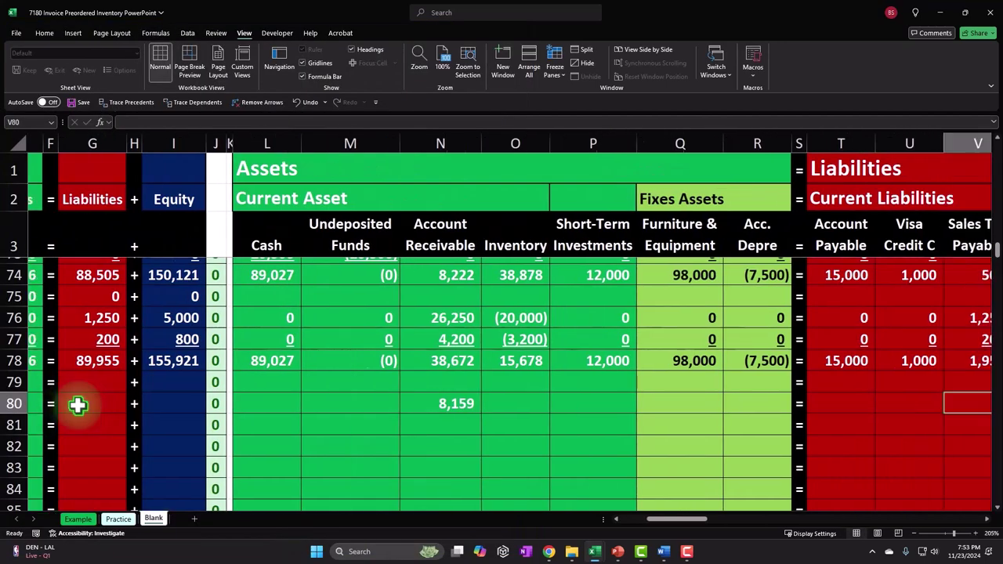
key(Left)
key(Left)
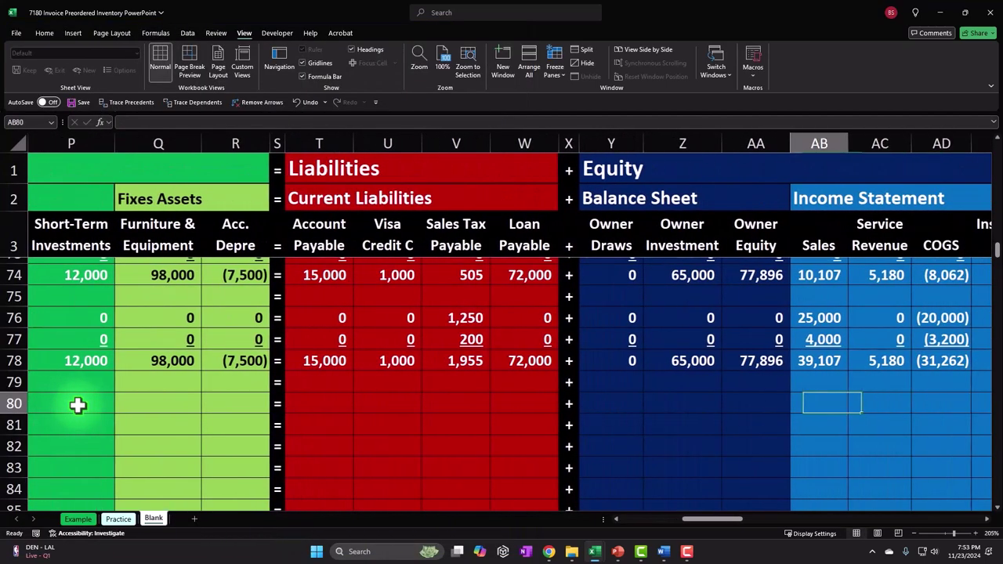
Enter =C80*10 in AB80 so Sales shows 7,770.
text(=)
key(Left)
key(Left)
key(Left)
key(Left)
key(Left)
key(Left)
key(Left)
key(Left)
key(Left)
key(Left)
key(Left)
key(Left)
key(Left)
key(Left)
key(Left)
key(Left)
key(Left)
key(Left)
key(Left)
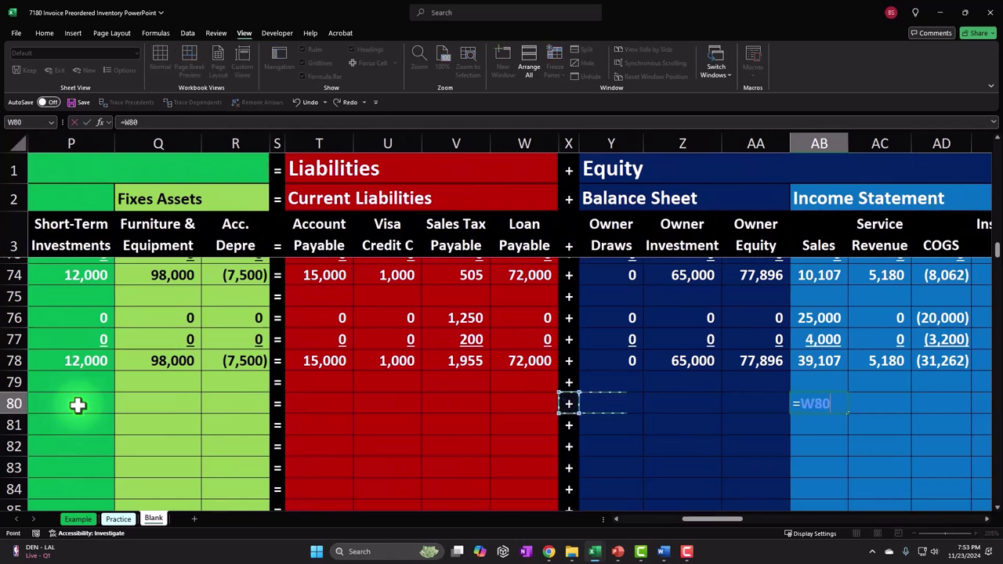
key(Left)
key(Left)
key(Left)
key(Left)
key(Left)
key(Left)
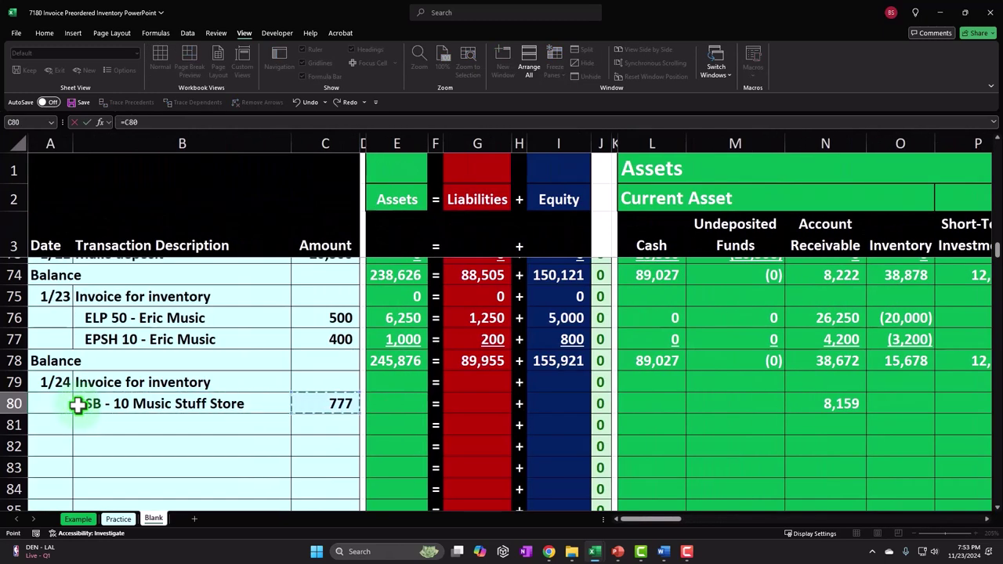
text(*1)
key(Return)
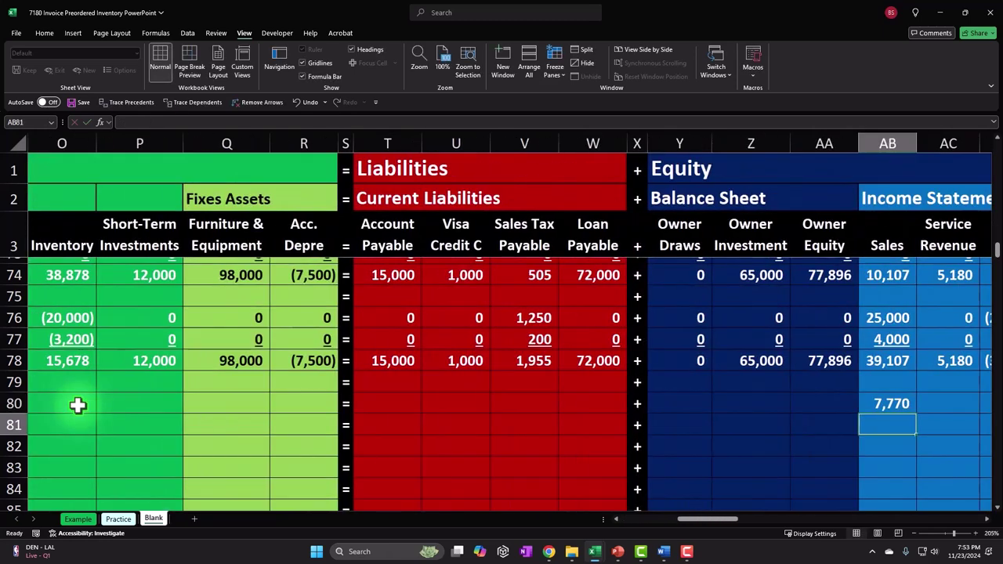
key(Right)
key(Right)
click(732, 403)
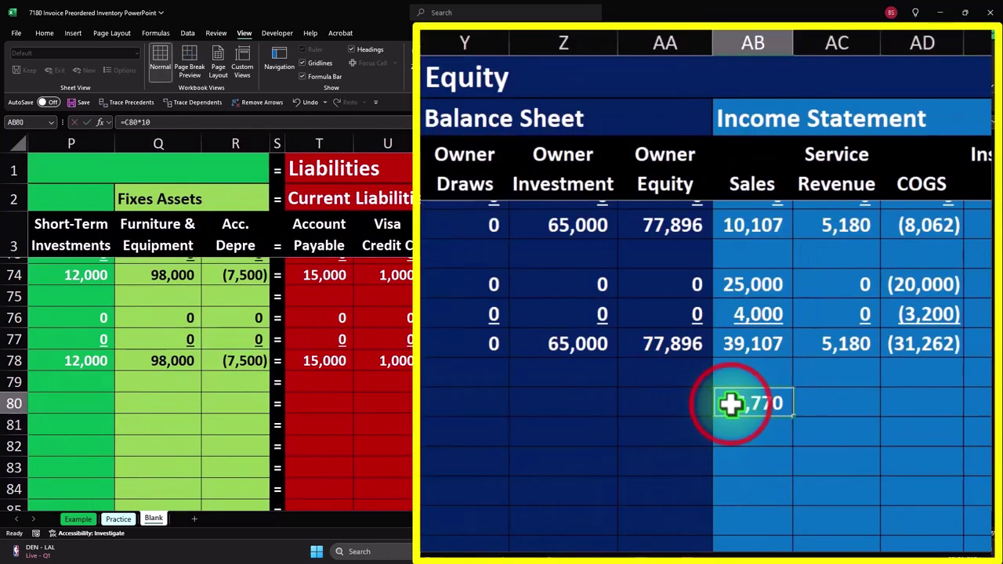
double_click(731, 404)
key(Return)
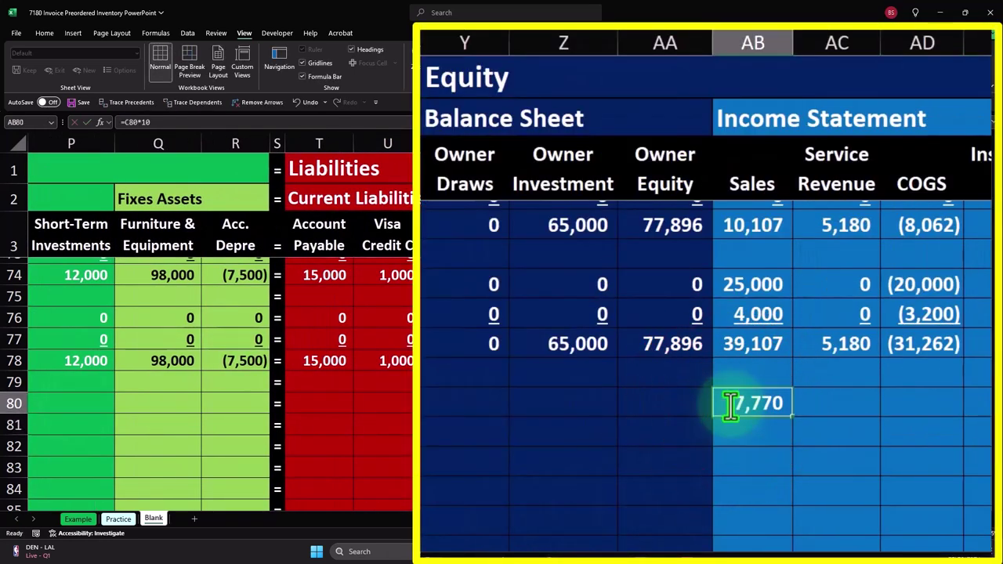
key(Up)
key(Left)
key(Left)
key(Left)
key(Left)
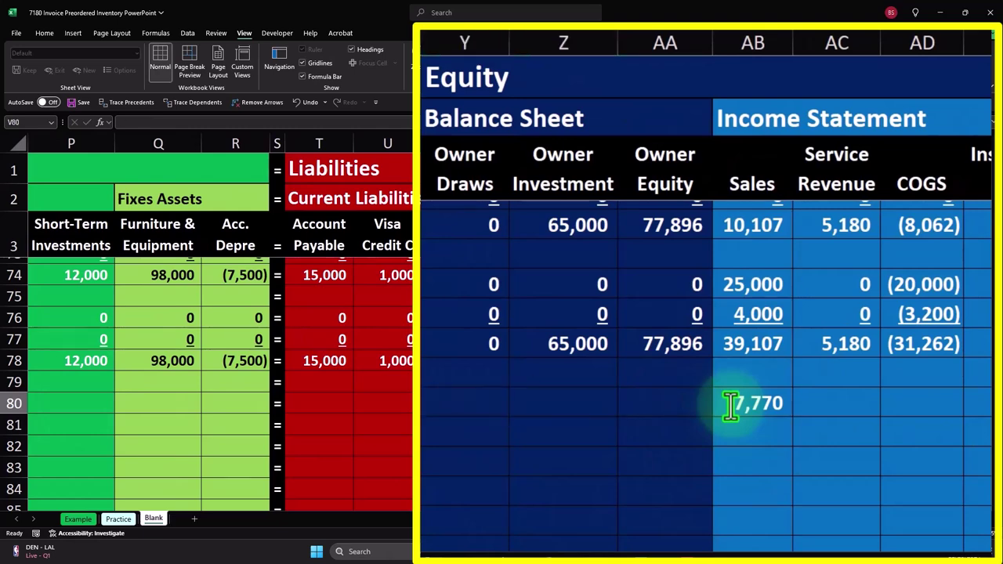
Enter =C80*10*0.05 in V80 so sales tax payable shows 389, then recheck the row's formulas.
text(=)
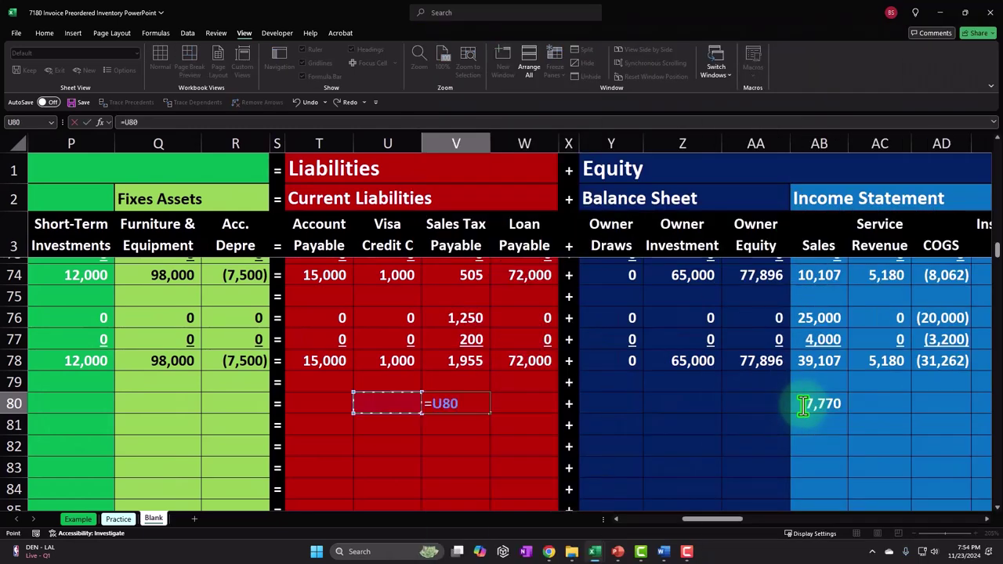
key(Left)
key(Left)
key(Left)
key(Left)
key(Left)
key(Left)
key(Left)
key(Left)
key(Left)
key(Left)
key(Left)
key(Left)
key(Left)
key(Left)
key(Left)
key(Left)
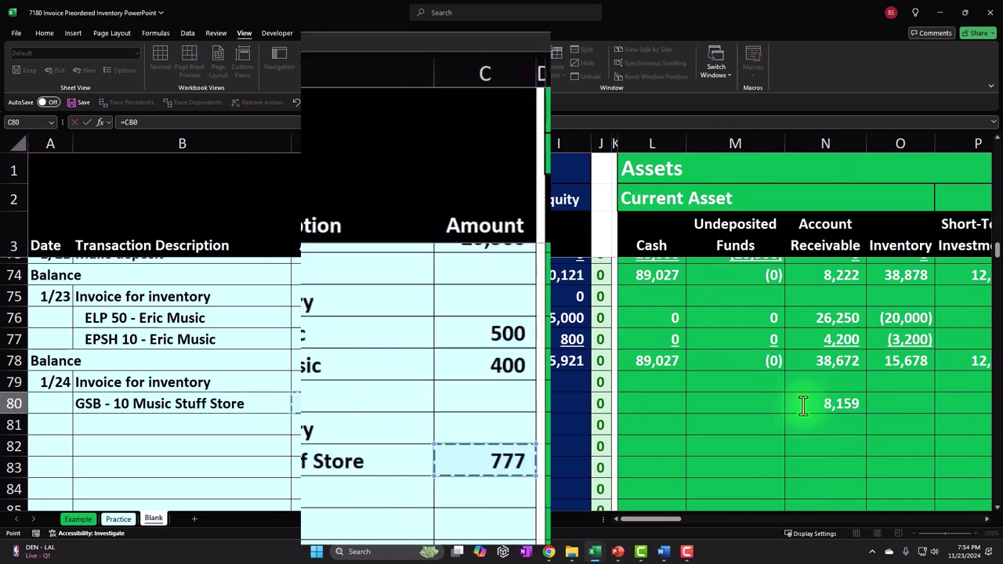
text(*)
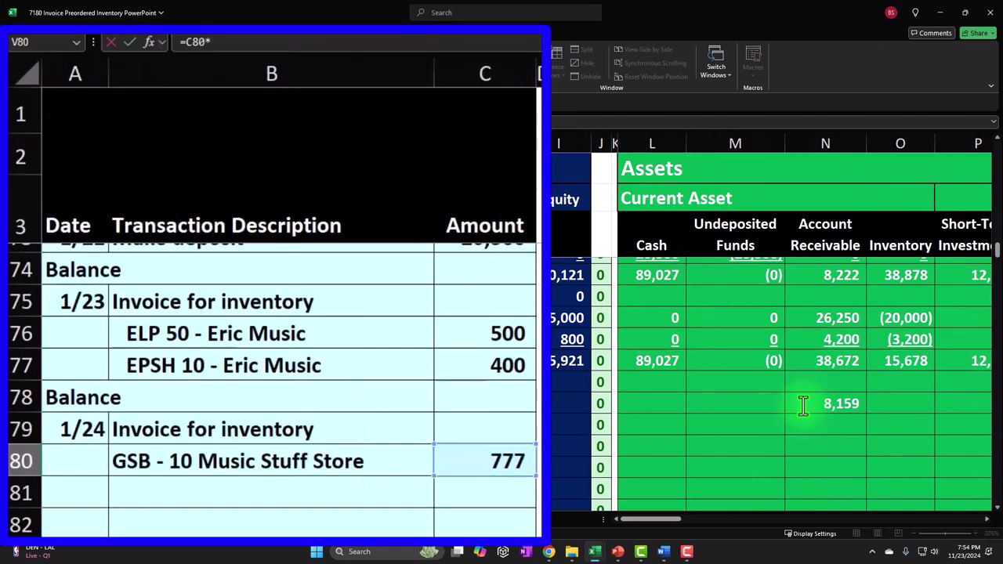
text(10*)
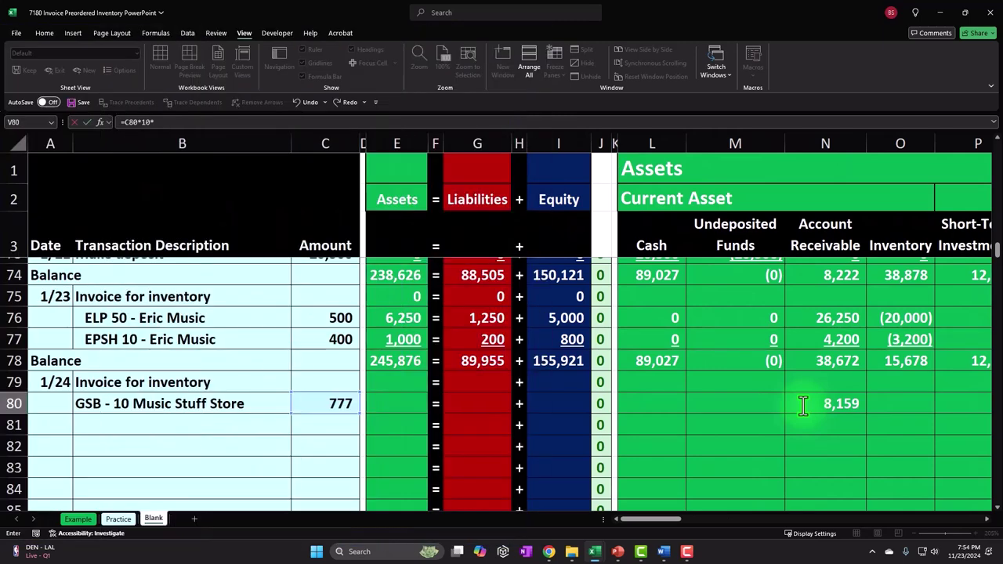
key(Return)
key(Right)
key(Right)
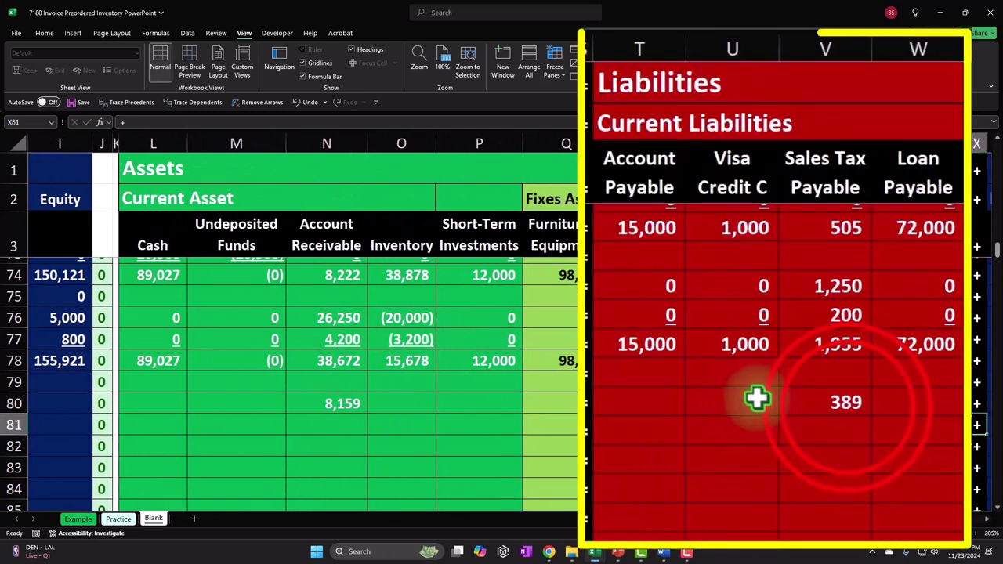
double_click(847, 406)
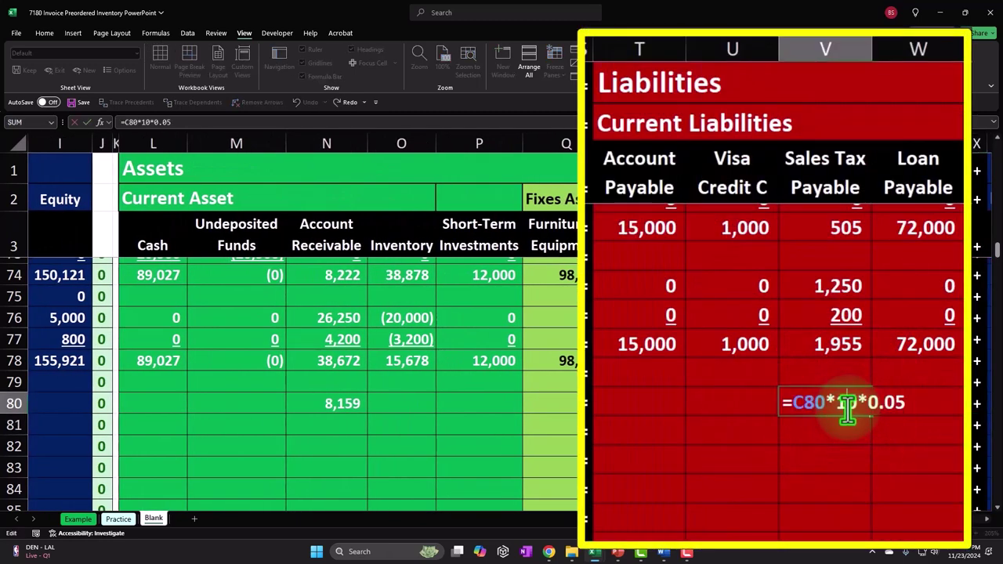
key(Escape)
key(Right)
key(Right)
key(Right)
key(Right)
key(Right)
key(Right)
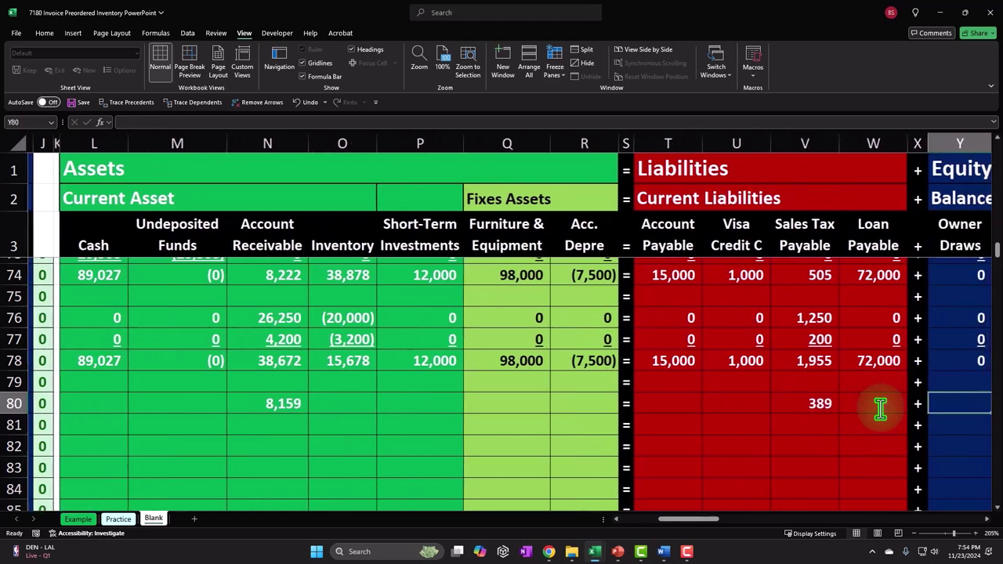
key(Left)
key(Left)
key(Left)
key(Left)
key(Left)
key(Left)
key(Left)
key(Left)
key(Left)
key(Left)
key(Left)
key(Left)
key(Left)
key(Left)
key(Left)
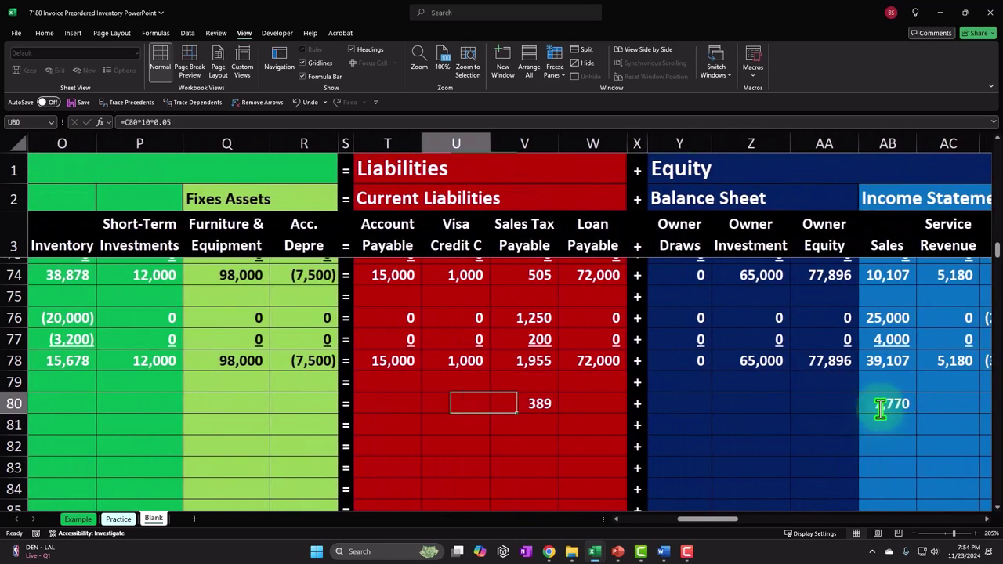
key(Right)
Fill the row 78 Assets, Liabilities and Equity totals down to row 80, balancing 8,159 = 389 + 7,770.
key(Left)
key(Left)
key(Left)
key(Left)
key(Left)
key(Left)
key(Left)
key(Left)
key(Left)
key(Left)
key(Left)
key(Left)
key(Left)
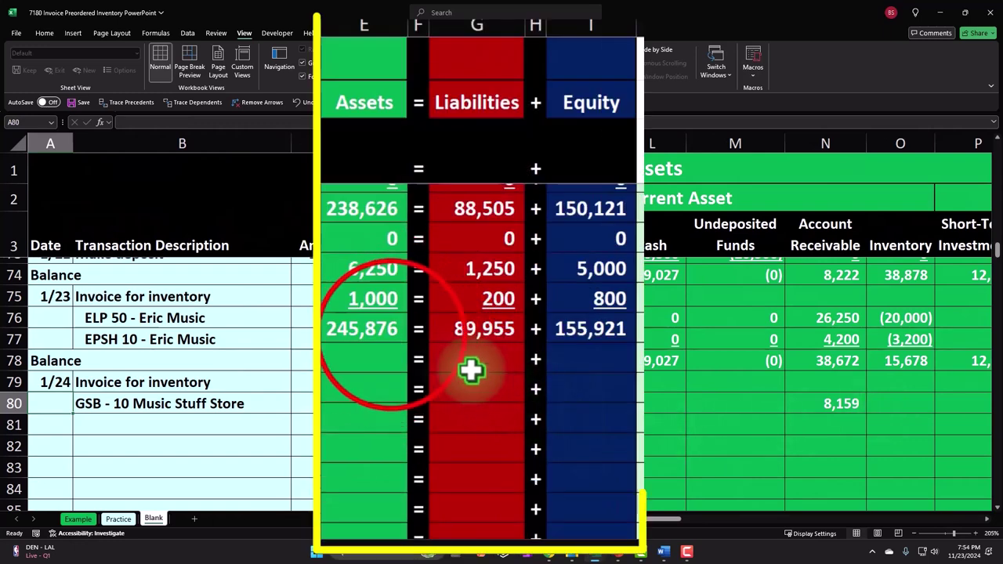
click(416, 363)
drag(403, 341, 404, 391)
click(469, 336)
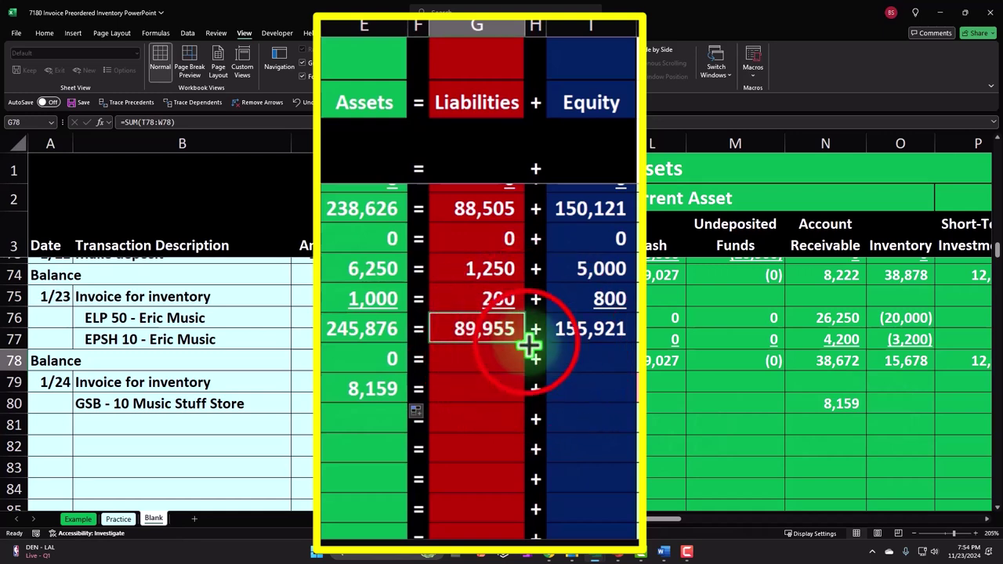
drag(530, 345, 525, 386)
click(591, 340)
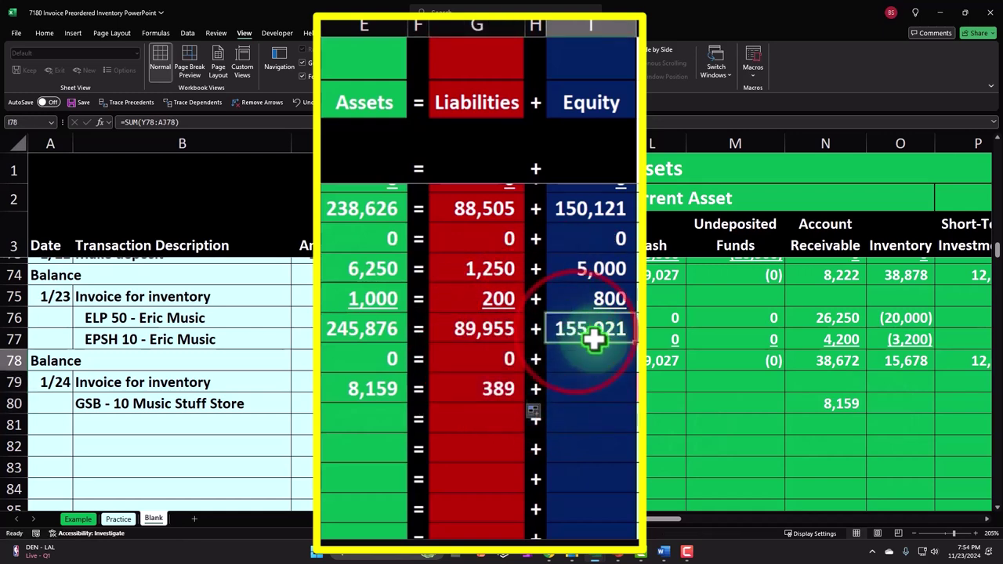
drag(632, 342, 633, 391)
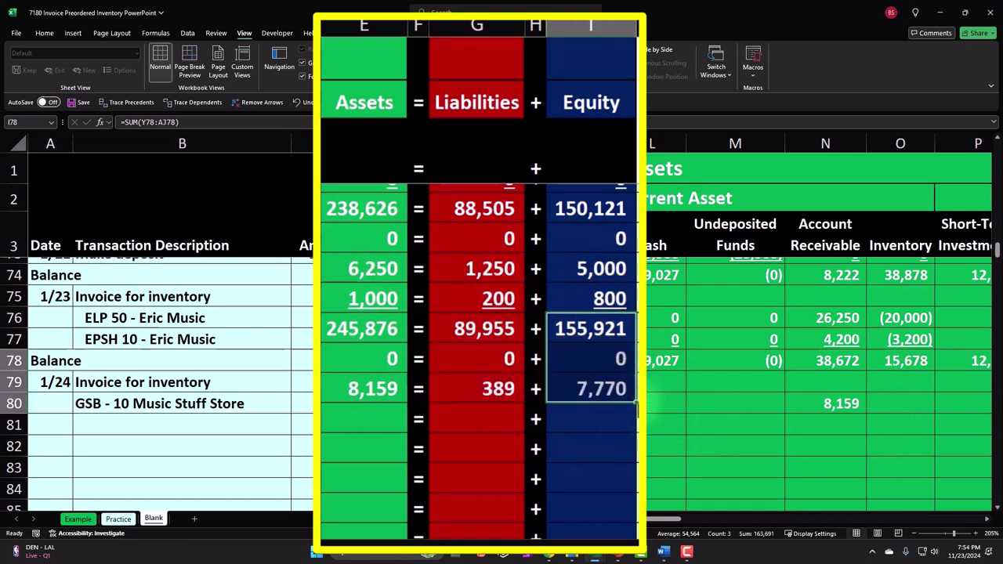
click(655, 404)
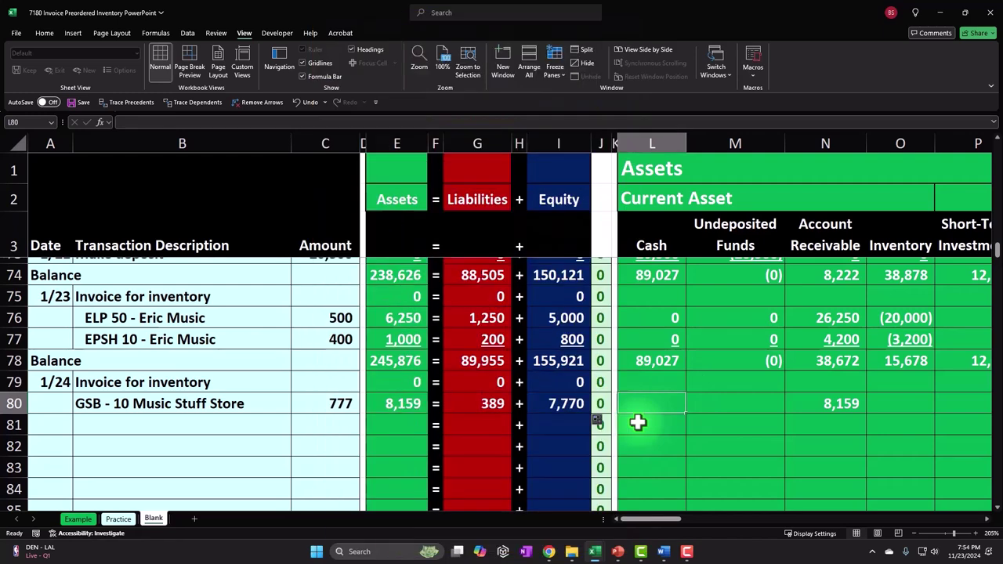
Enter 0 in every remaining row-80 account cell, from Cash and Undeposited Funds through the expense columns.
text(0)
key(Tab)
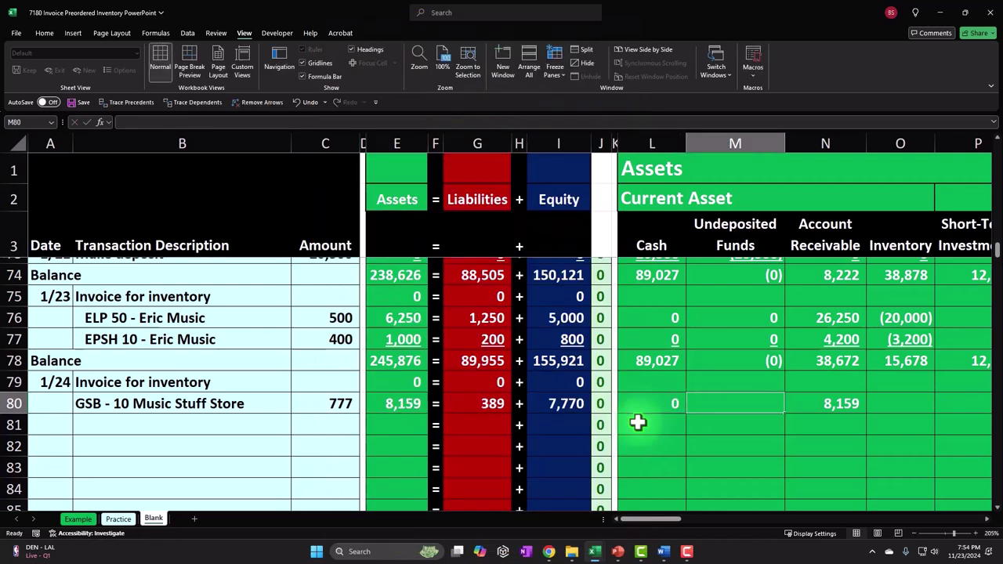
text(0)
key(Tab)
key(Tab)
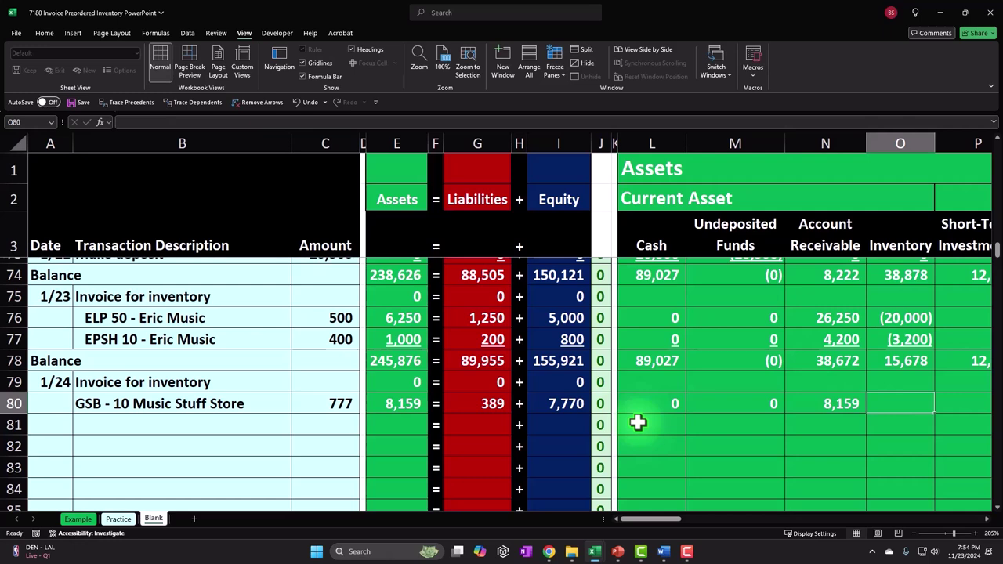
text(0)
key(Tab)
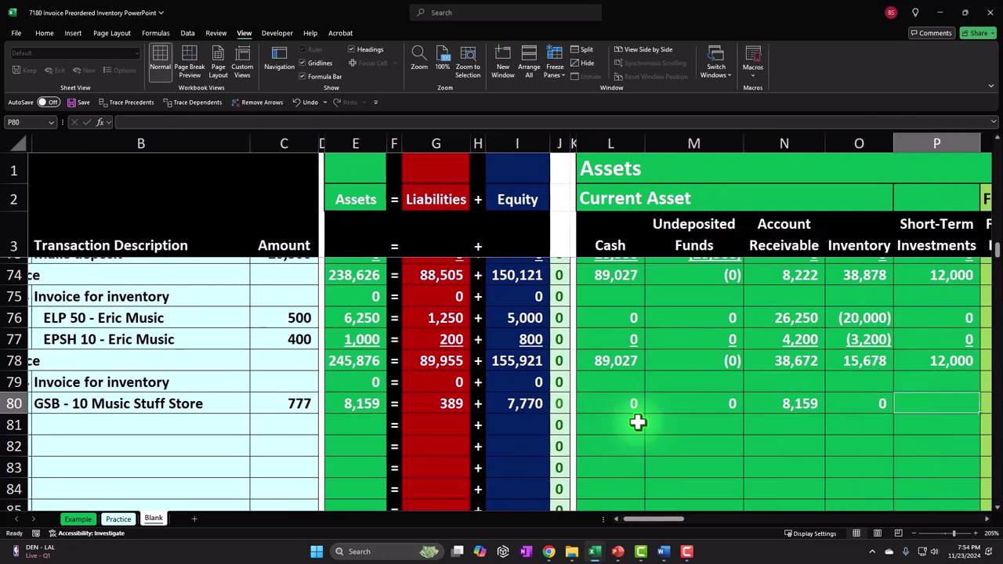
text(0)
key(Tab)
text(0)
key(Tab)
text(0)
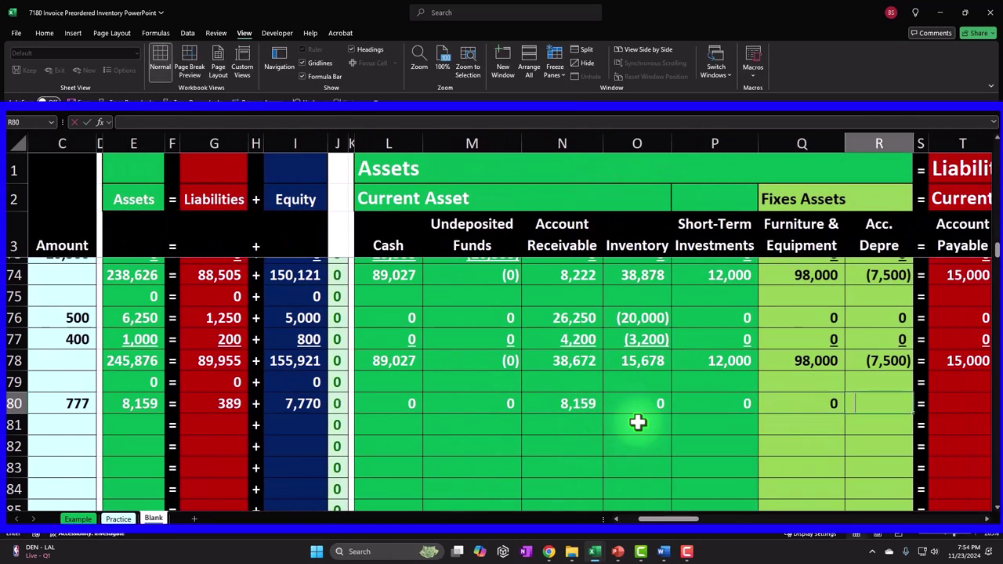
key(Tab)
key(Tab)
text(0)
key(Tab)
text(0)
key(Tab)
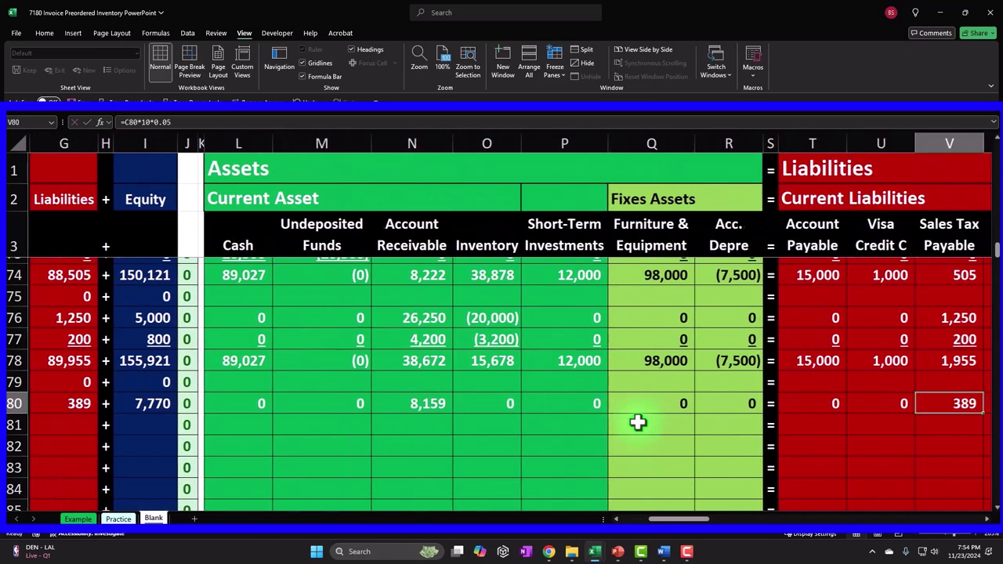
key(Tab)
text(0)
key(Tab)
key(Tab)
text(0)
key(Tab)
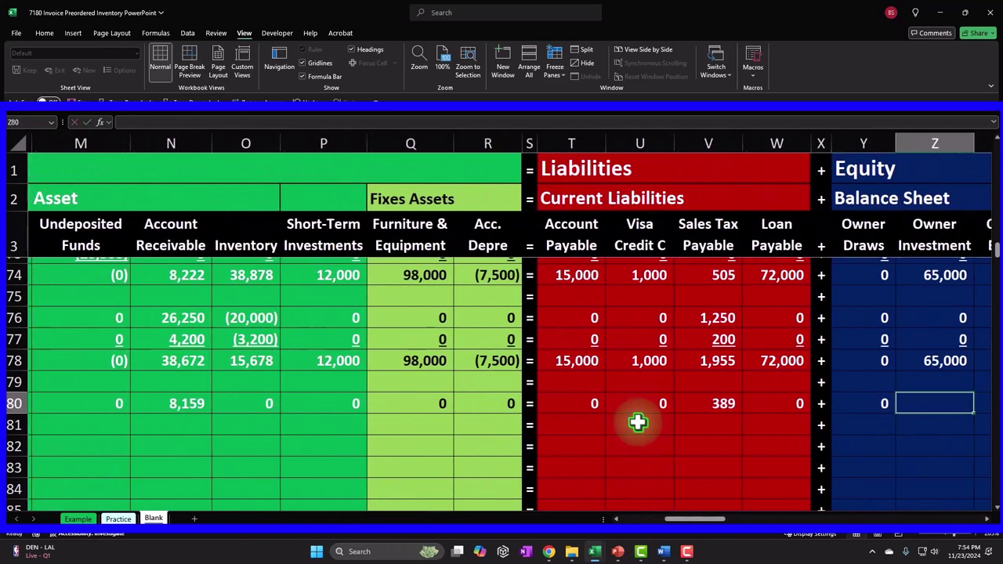
text(0)
key(Tab)
text(0)
key(Tab)
key(Tab)
text(0)
key(Tab)
key(Tab)
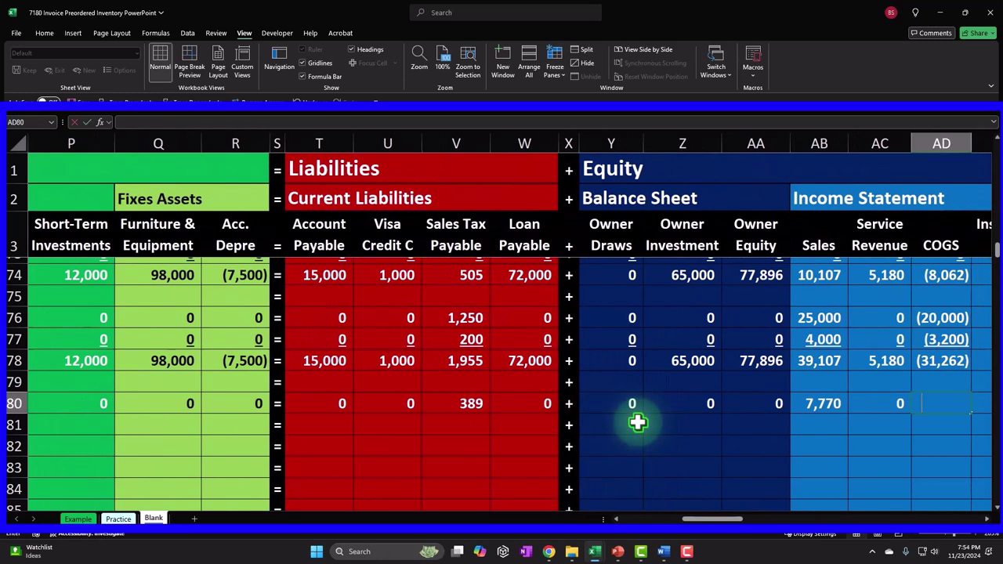
text(0)
key(Tab)
text(0)
key(Tab)
text(0)
key(Tab)
text(0)
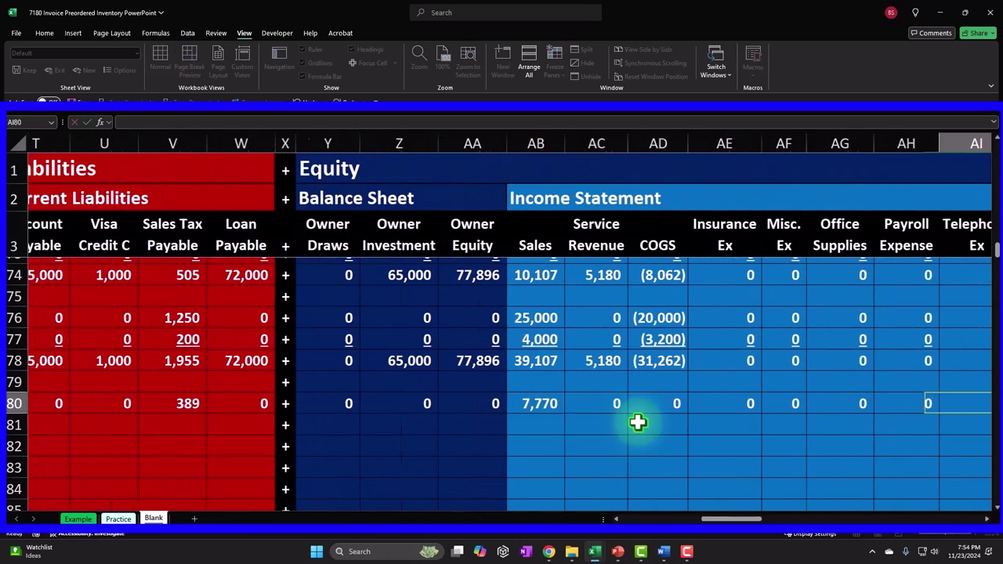
key(Tab)
text(0)
key(Tab)
text(0)
key(Tab)
key(Tab)
key(Tab)
key(Tab)
key(Tab)
key(Tab)
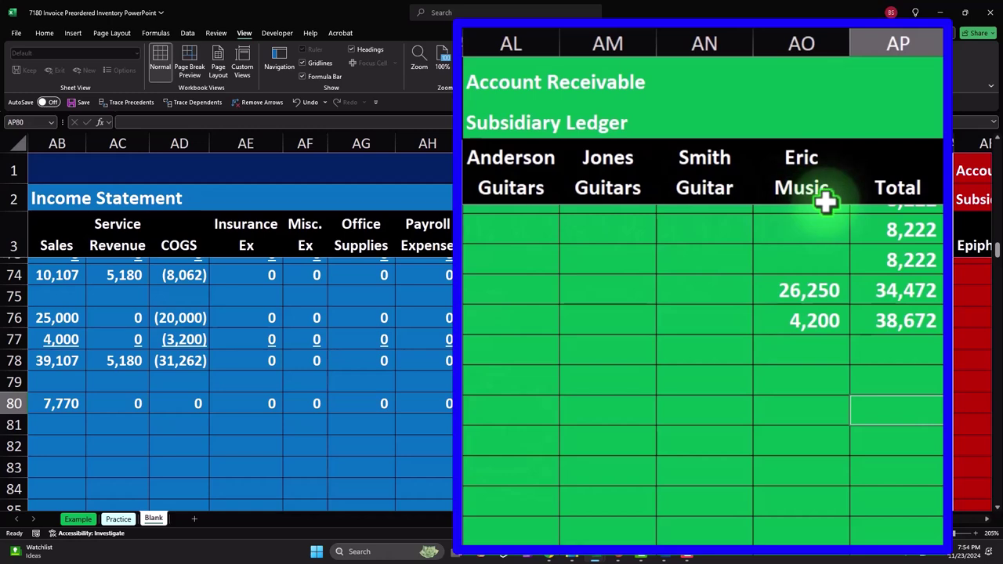
Select the Total column of the Accounts Receivable subsidiary ledger.
click(910, 44)
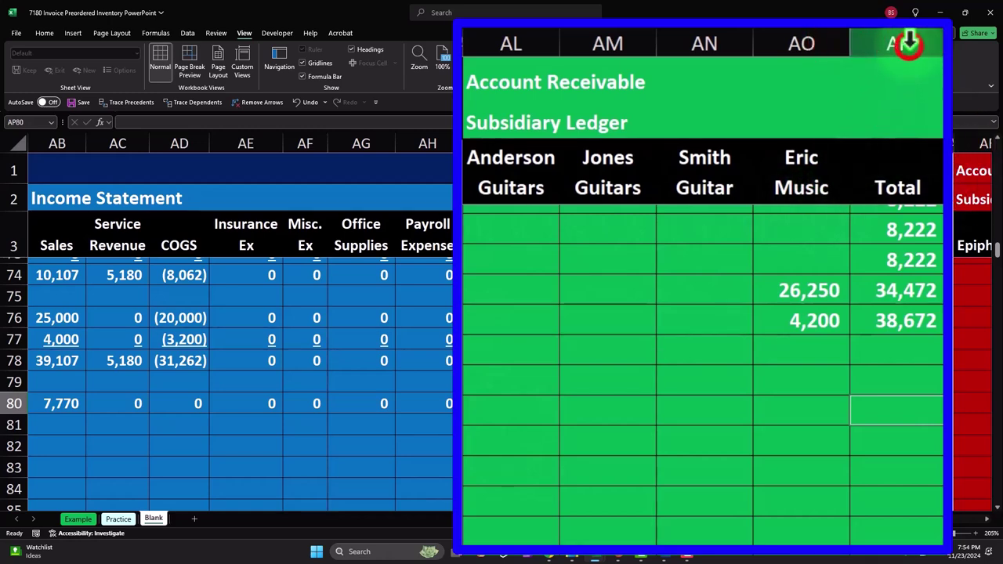
Insert a 'Music Stuff Store' customer column before the ledger Total and autofit its width.
right_click(905, 205)
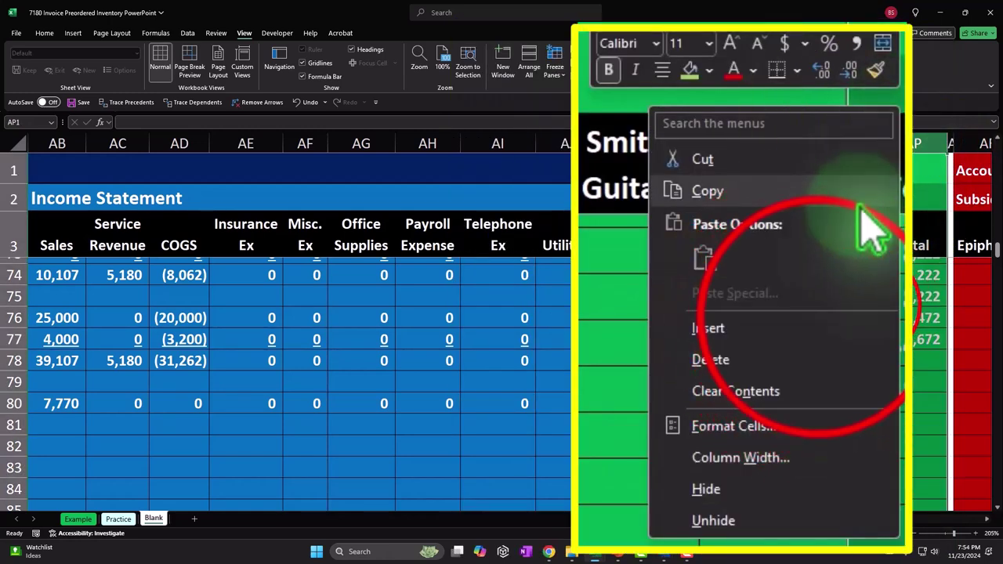
click(833, 339)
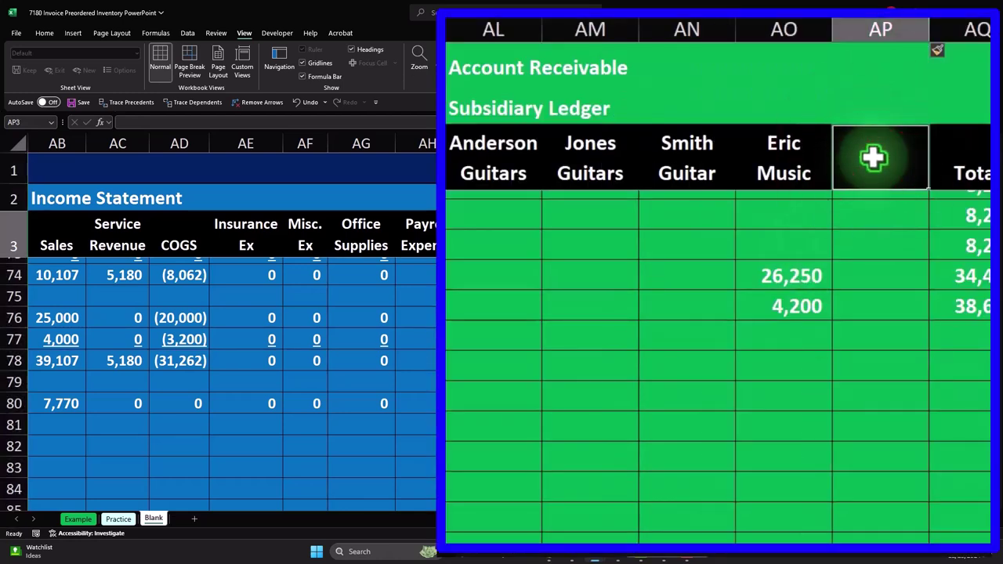
text(Mus)
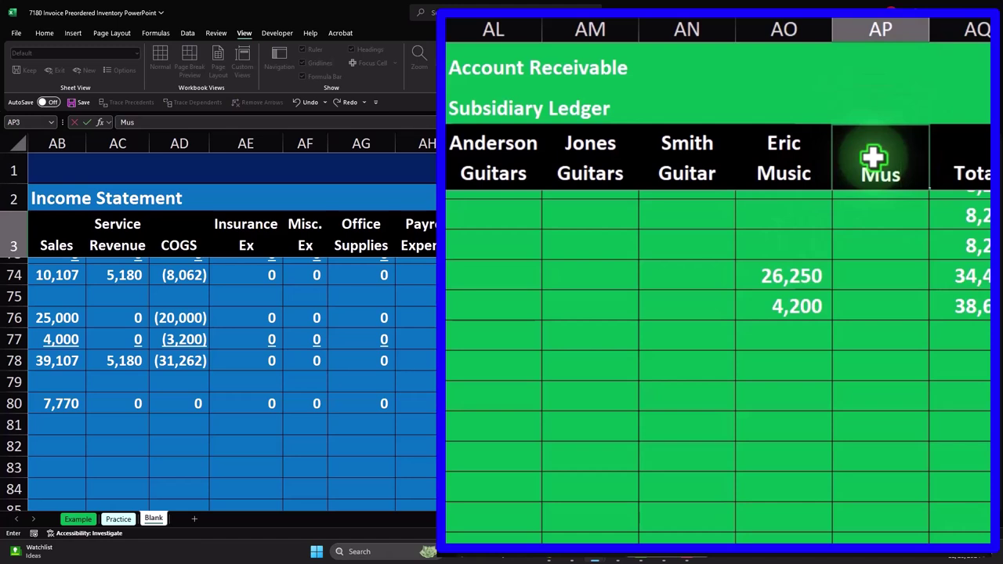
text(ic Stuff Stor)
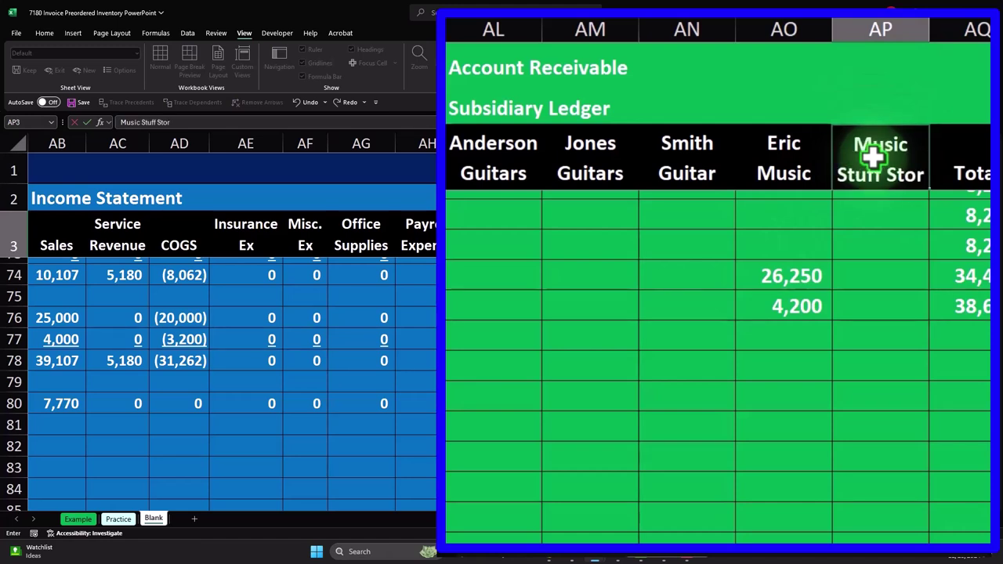
text(e)
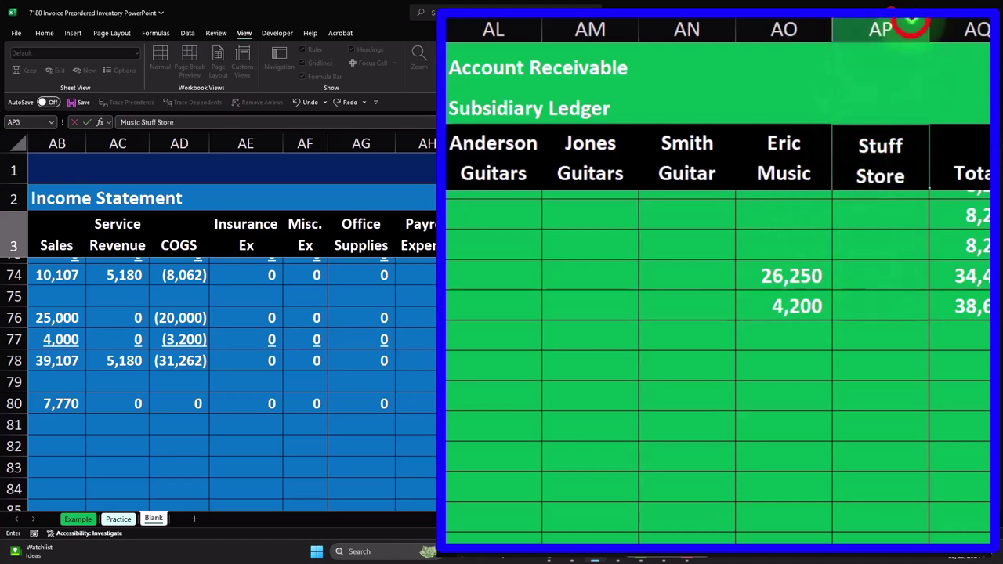
click(902, 29)
double_click(927, 29)
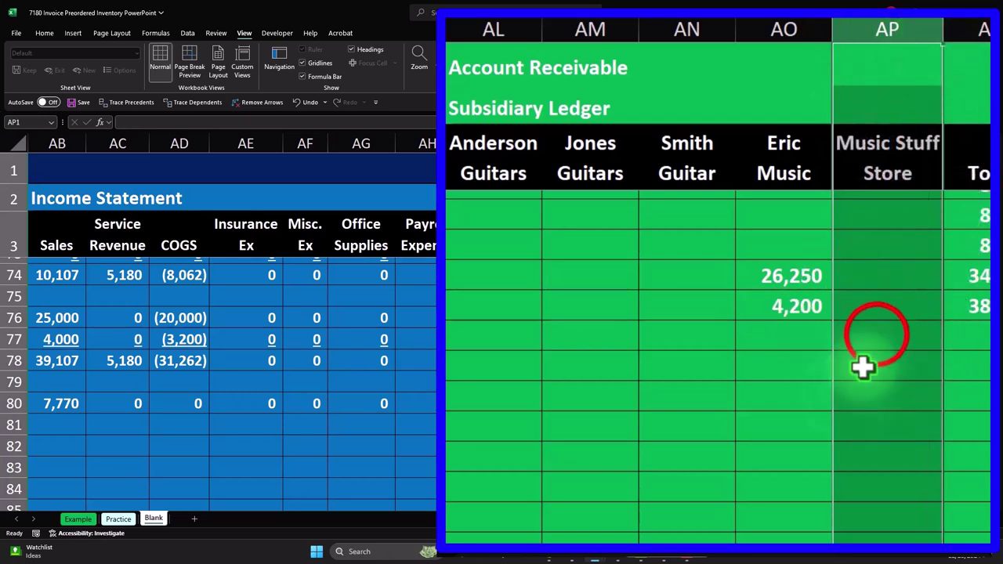
click(877, 335)
key(Down)
key(Down)
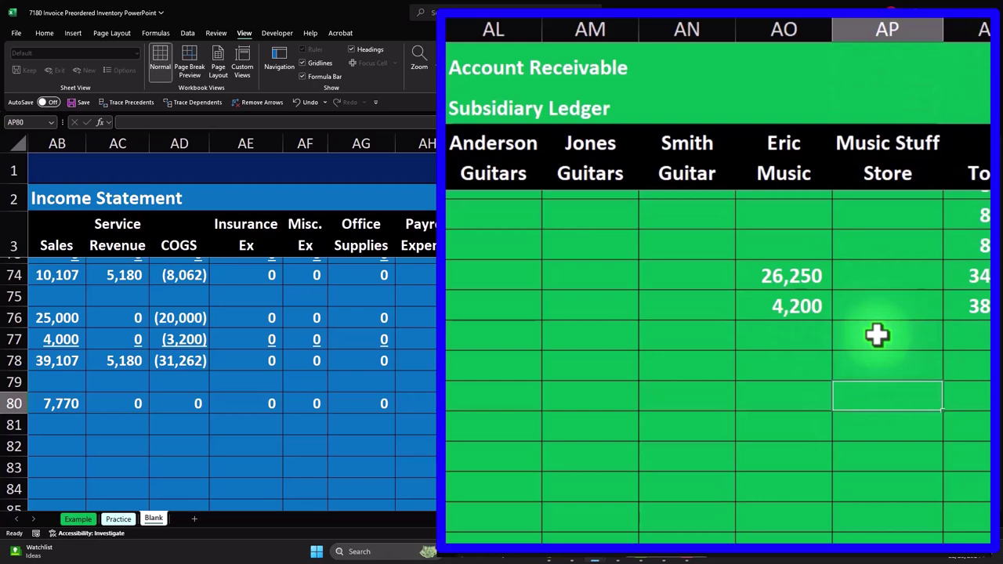
Set AP80 to =N80 so the Music Stuff Store entry shows 8,159.
text(=)
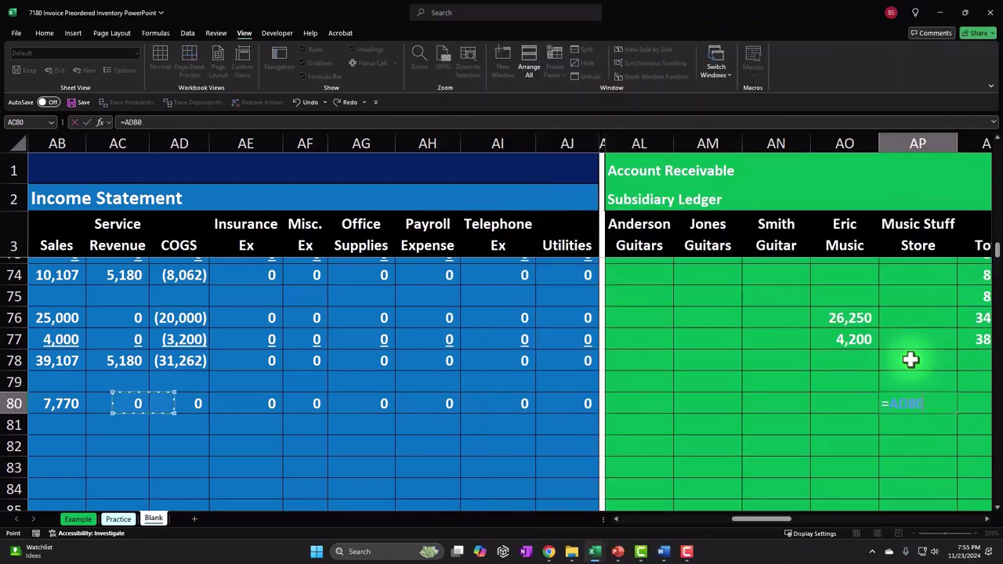
key(Left)
key(Left)
key(Left)
key(Left)
key(Left)
key(Left)
key(Left)
key(Left)
key(Left)
key(Left)
key(Left)
key(Left)
key(Left)
key(Left)
key(Left)
key(Left)
key(Left)
key(Left)
key(Left)
key(Left)
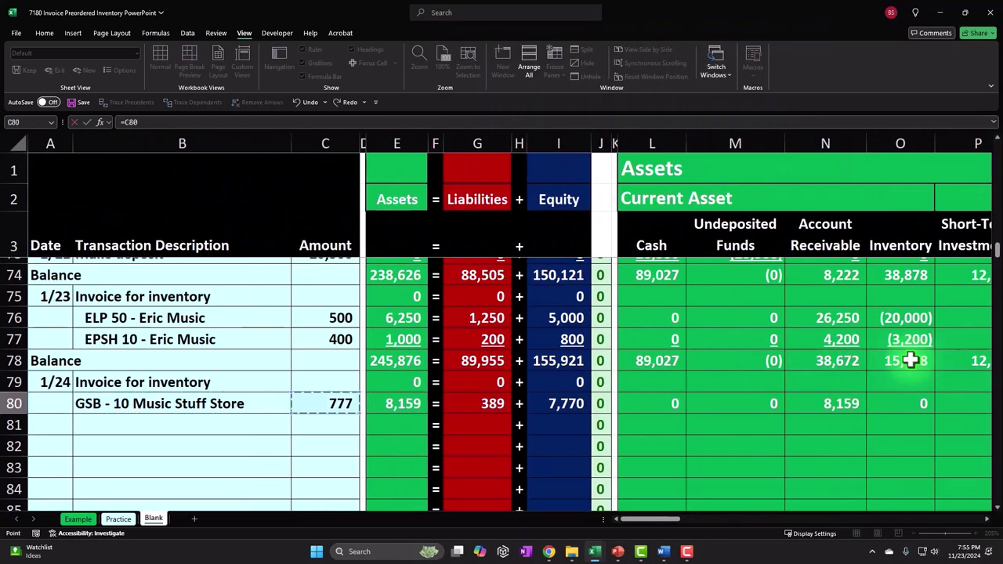
key(Right)
key(Right)
key(Right)
key(Right)
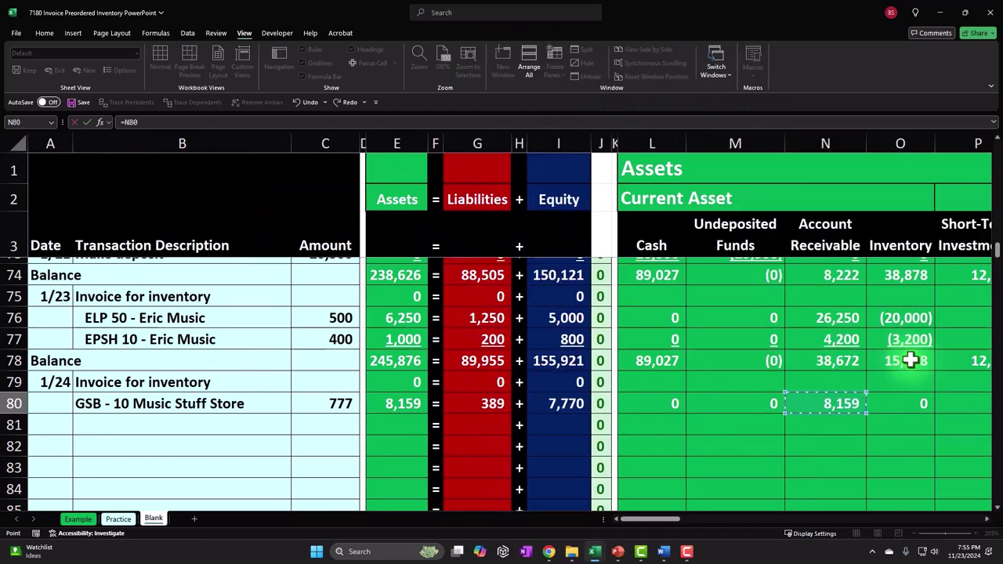
key(Return)
key(Right)
key(Right)
key(Right)
key(Right)
key(Right)
key(Right)
key(Right)
key(Right)
key(Right)
key(Right)
key(Right)
key(Right)
key(Right)
key(Right)
key(Right)
key(Right)
key(Right)
key(Right)
key(Right)
key(Right)
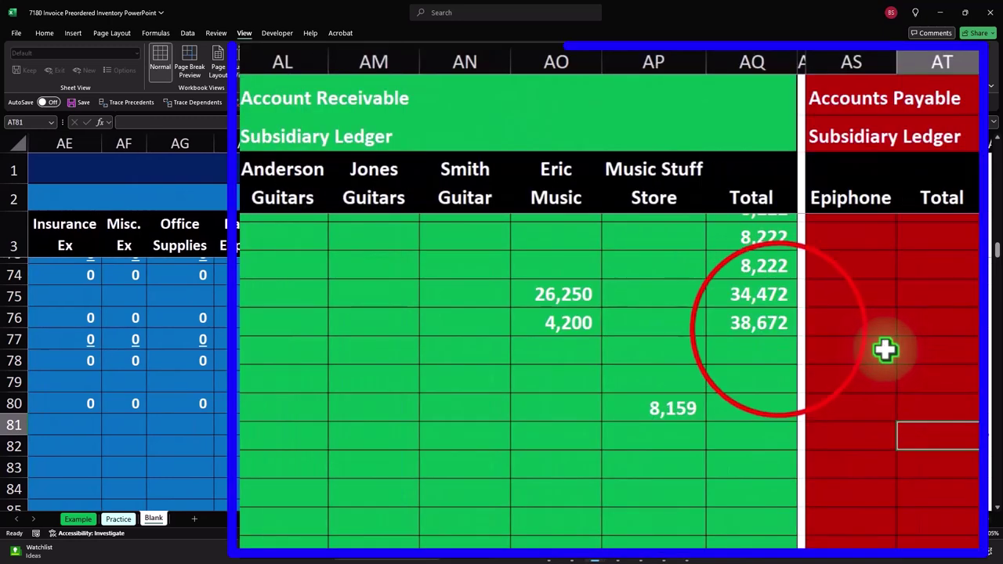
Extend the AQ77 Total SUM to include Music Stuff Store and copy it down to AQ80 (46,830).
double_click(776, 329)
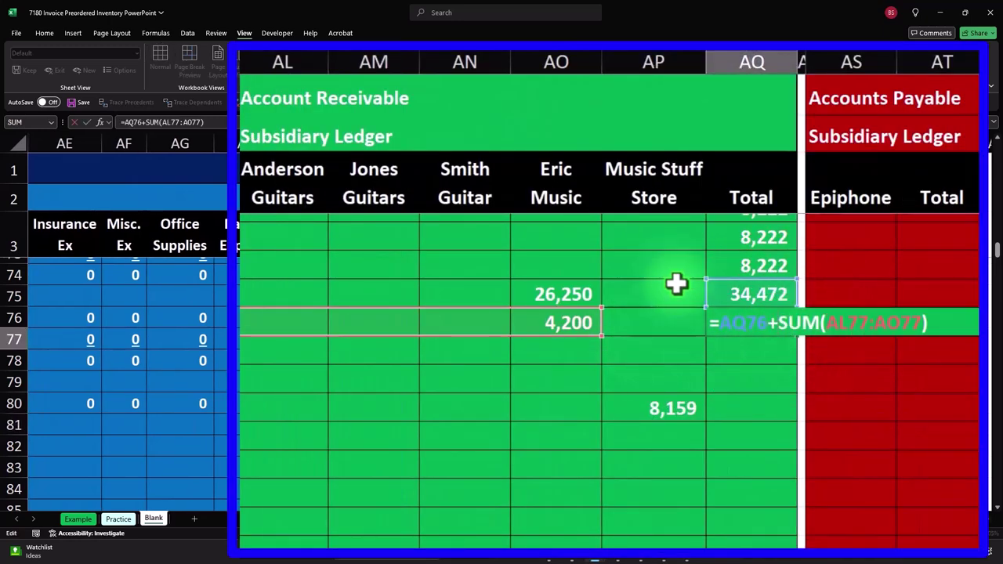
click(602, 336)
drag(601, 336, 666, 336)
click(741, 323)
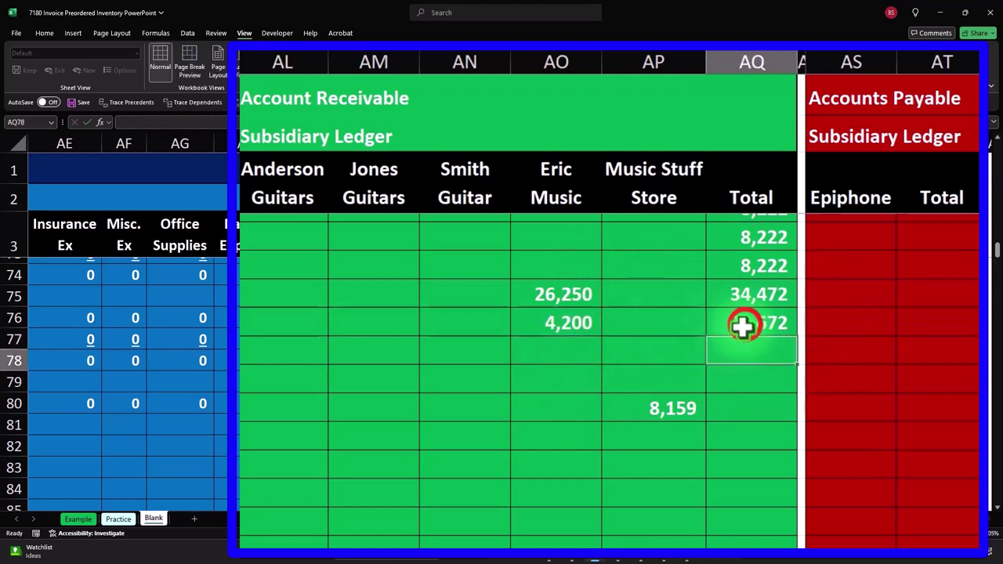
click(804, 339)
drag(804, 339, 789, 427)
double_click(761, 410)
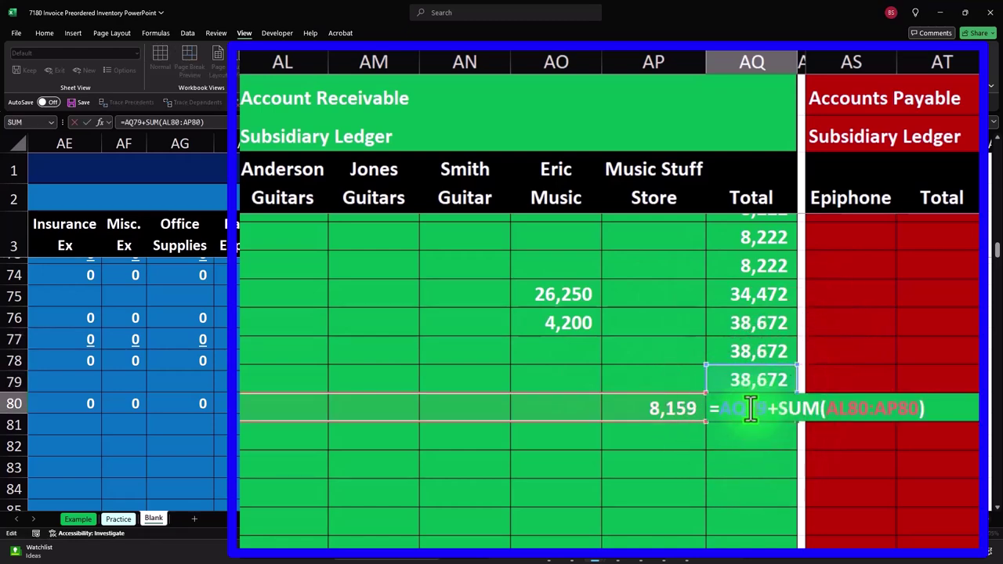
key(Return)
click(750, 407)
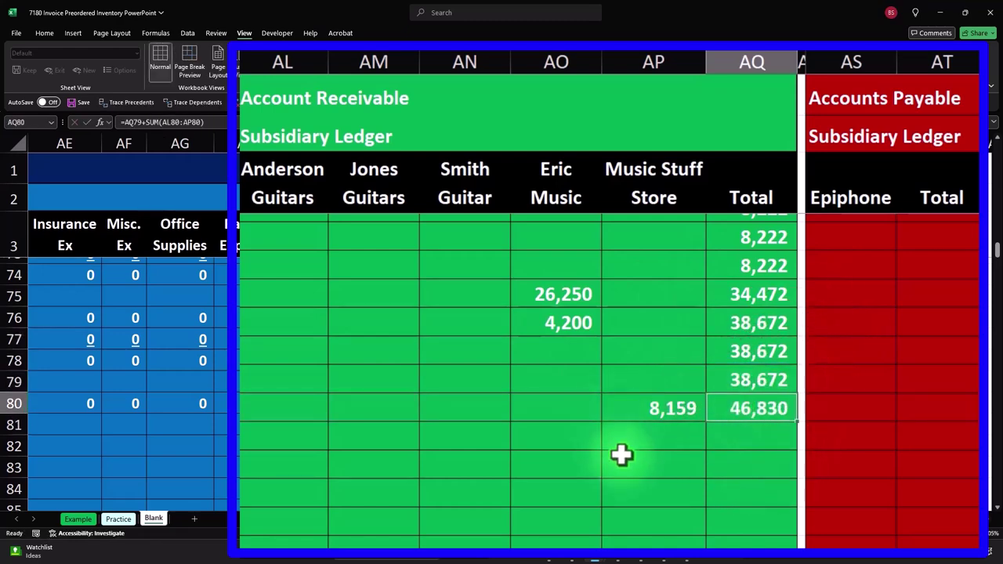
key(Left)
key(Left)
key(Left)
key(Left)
key(Left)
key(Left)
key(Left)
key(Left)
key(Left)
key(Left)
key(Left)
key(Left)
key(Left)
key(Left)
key(Left)
key(Left)
key(Left)
key(Left)
key(Left)
key(Left)
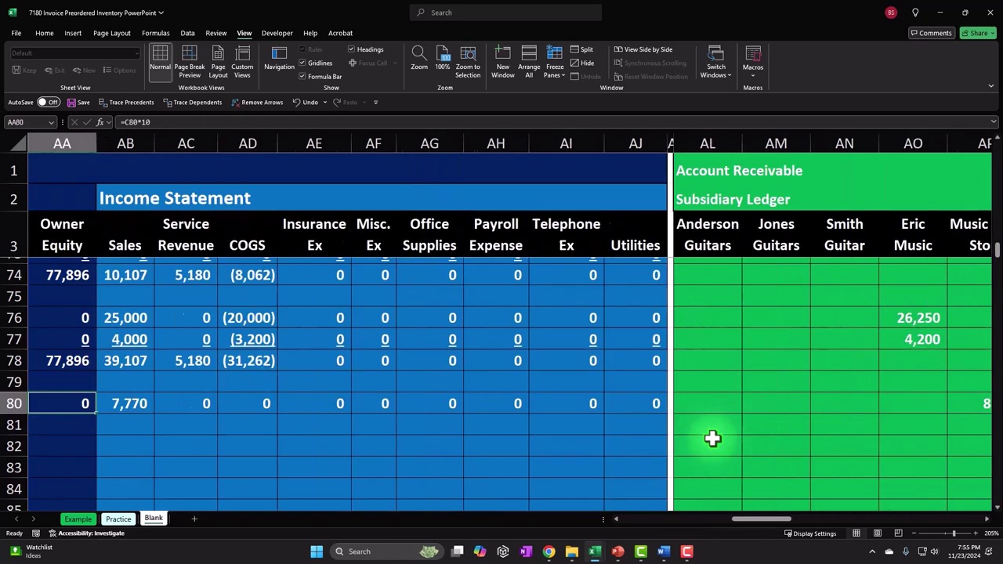
key(Left)
key(Left)
key(Left)
key(Left)
key(Left)
key(Left)
key(Left)
key(Left)
key(Left)
key(Left)
key(Left)
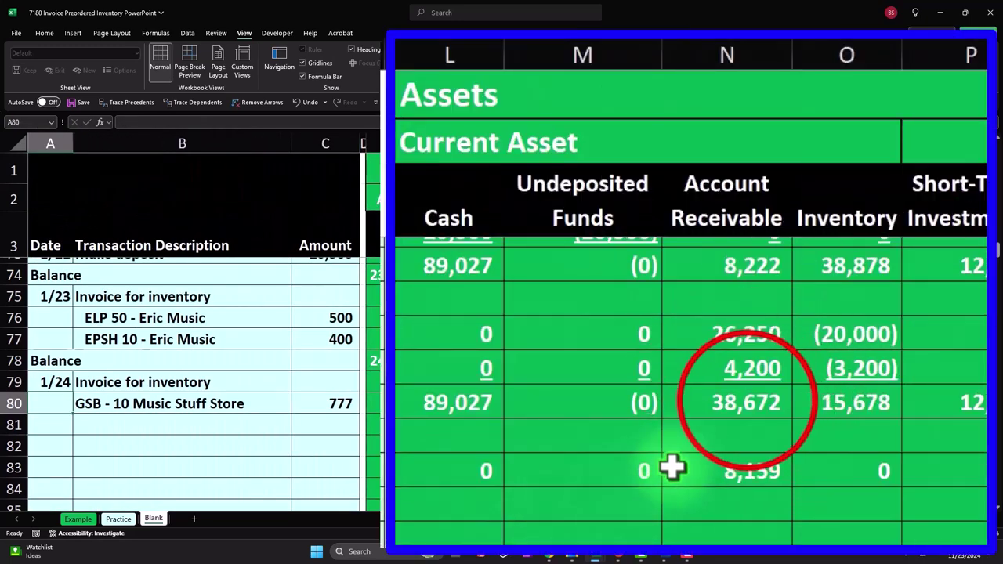
drag(838, 360, 837, 400)
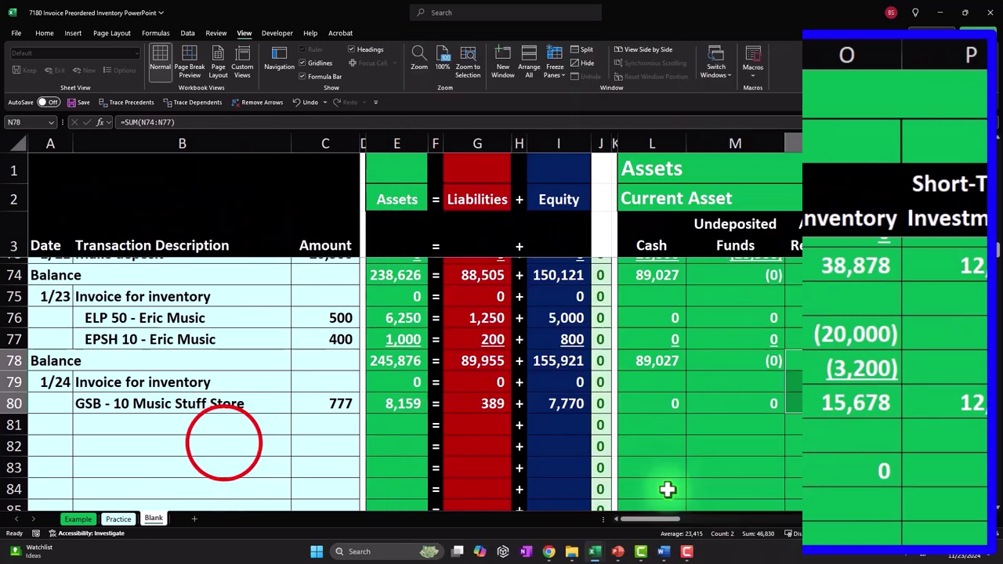
click(224, 442)
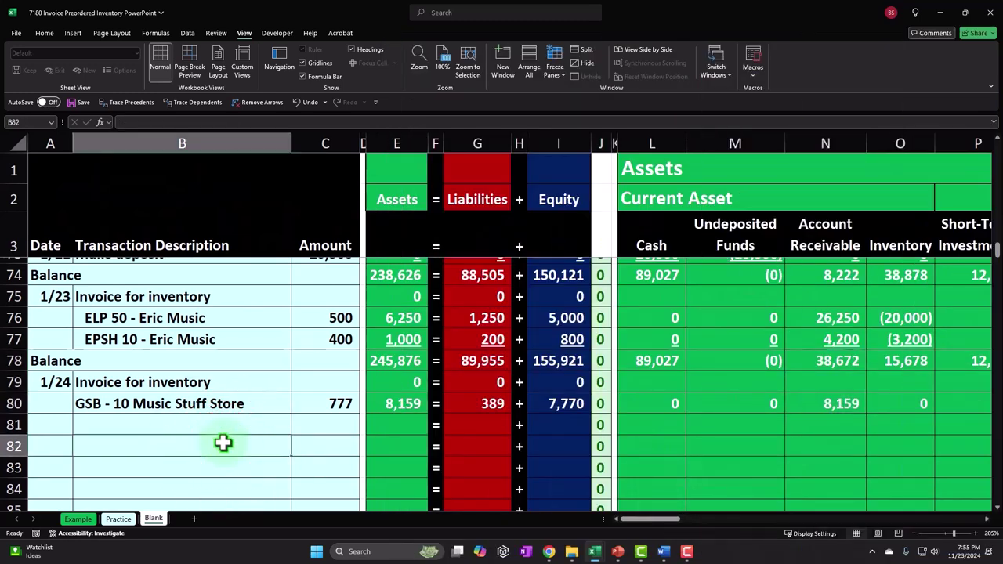
scroll(223, 443, up, 1)
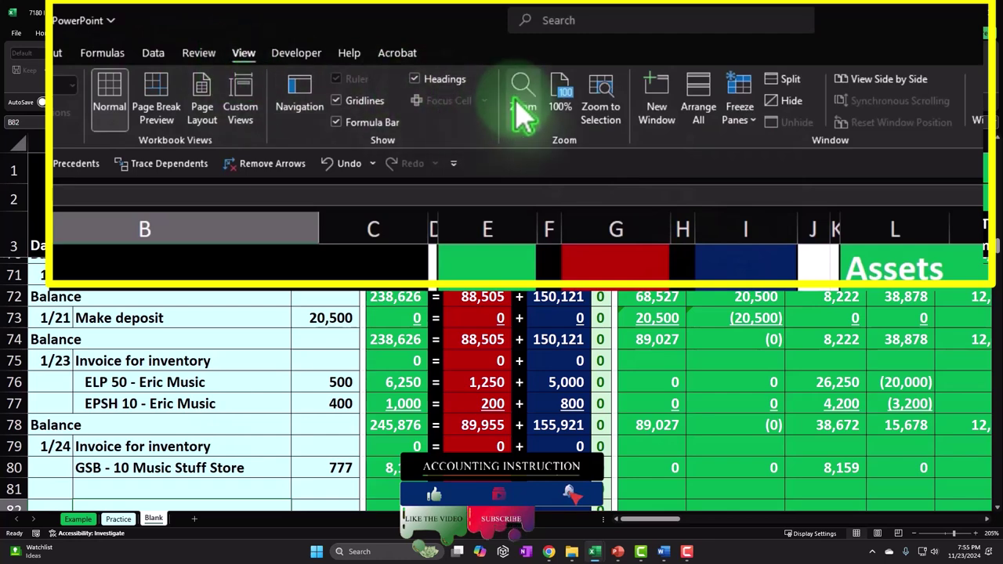
Unfreeze the worksheet's frozen heading rows and columns.
click(735, 133)
click(741, 188)
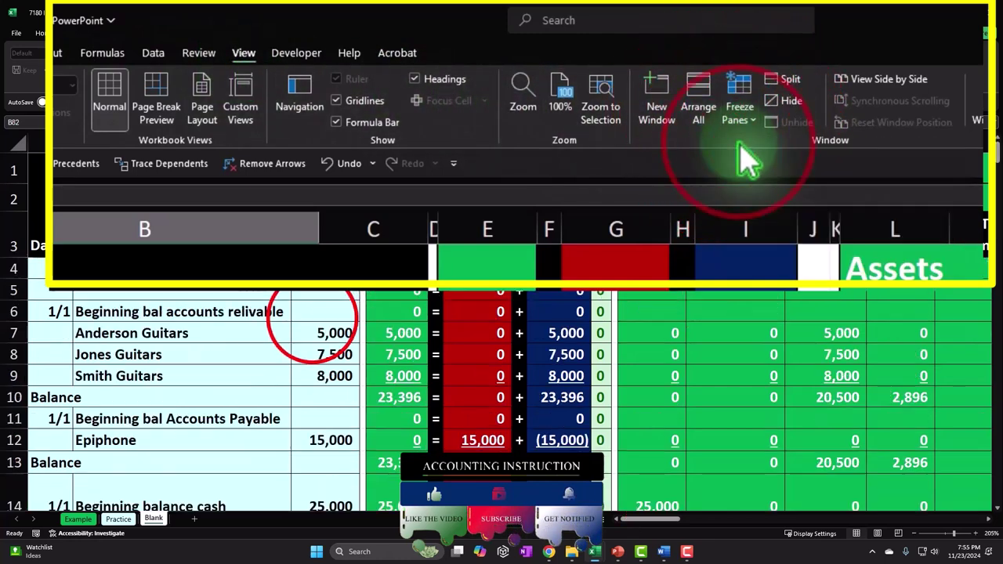
click(314, 316)
Split the window into panes at D78, keeping the row 78 balance and row 80 invoice visible.
scroll(314, 329, down, 2)
scroll(434, 337, down, 8)
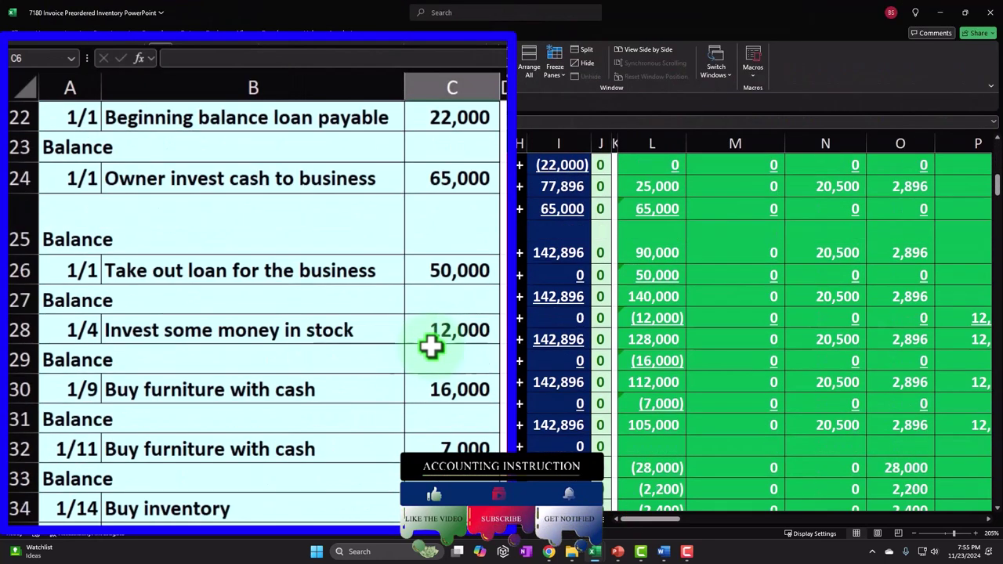
scroll(431, 347, down, 7)
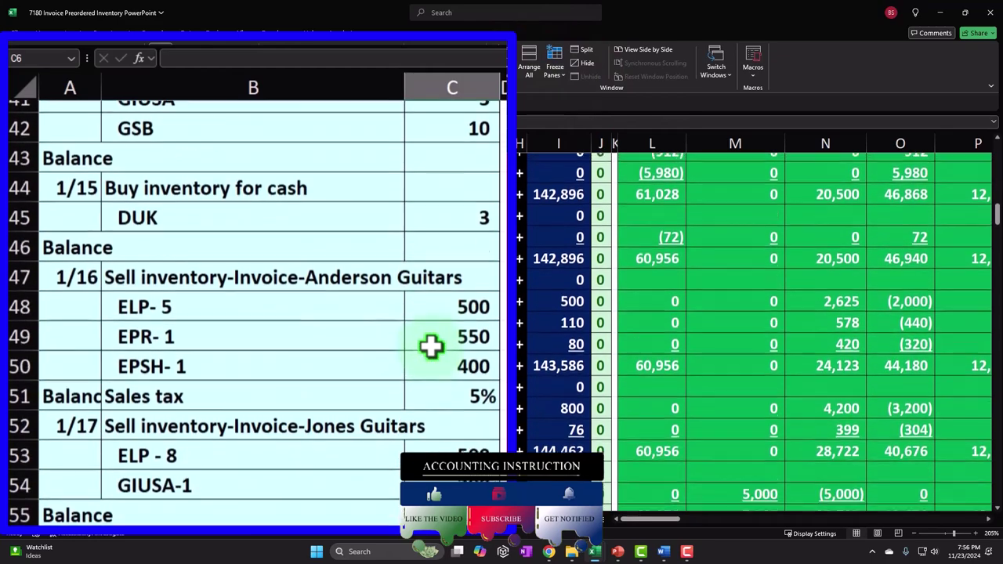
scroll(431, 347, down, 7)
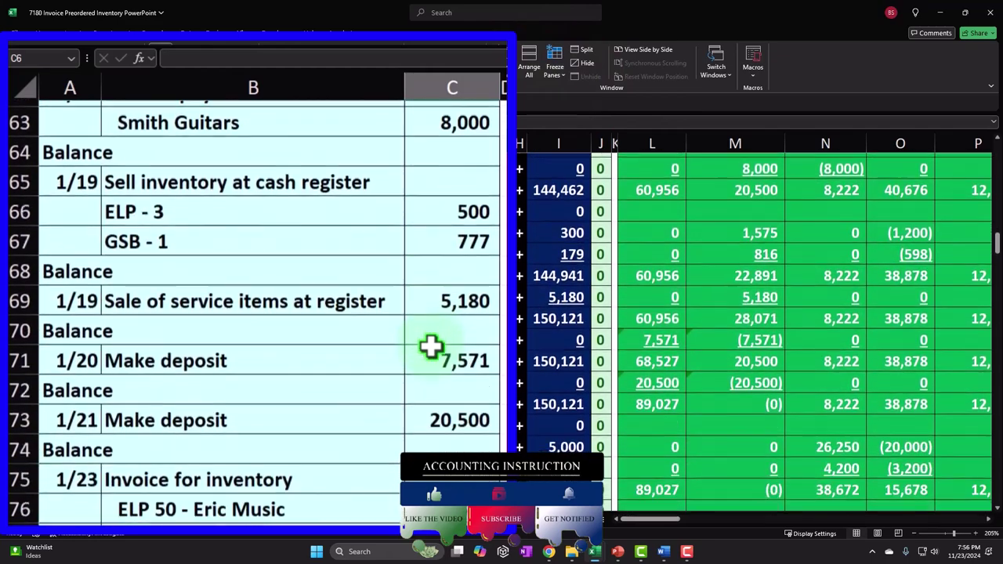
scroll(431, 347, up, 2)
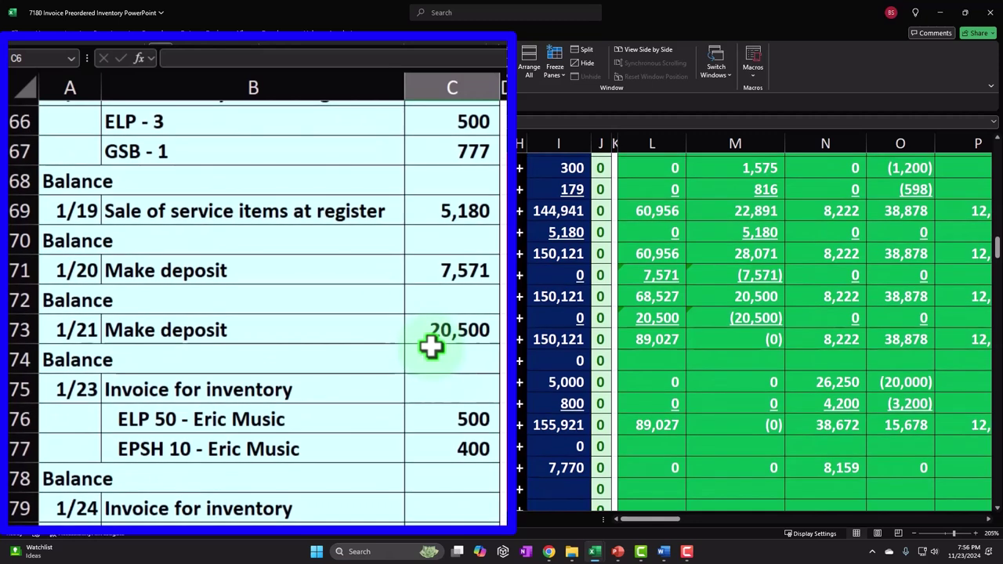
click(498, 480)
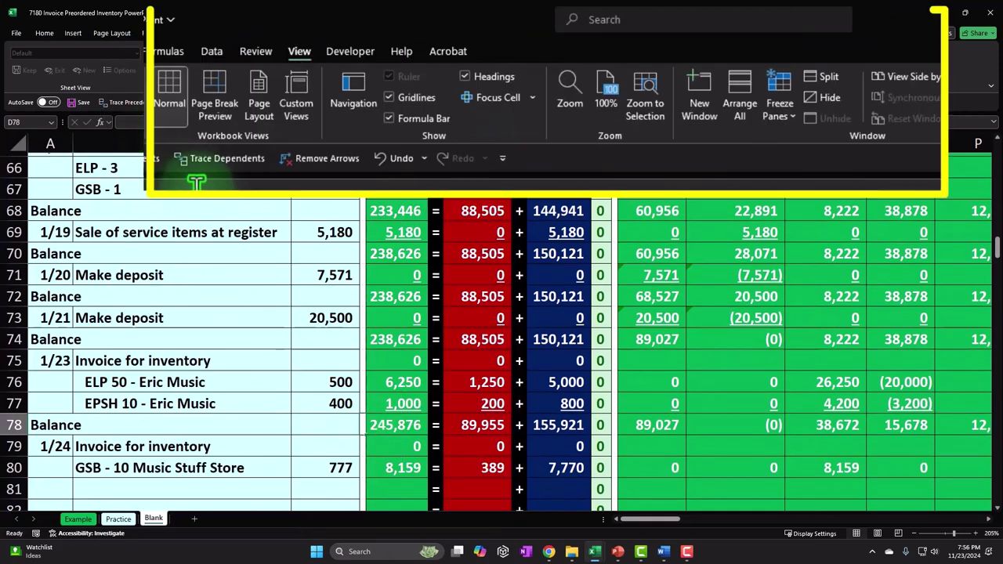
click(824, 77)
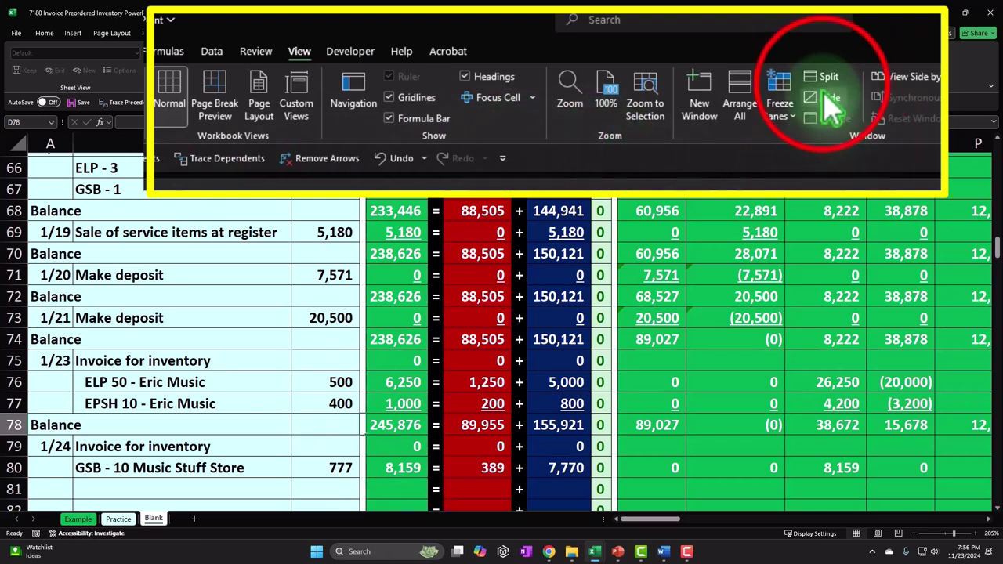
click(602, 292)
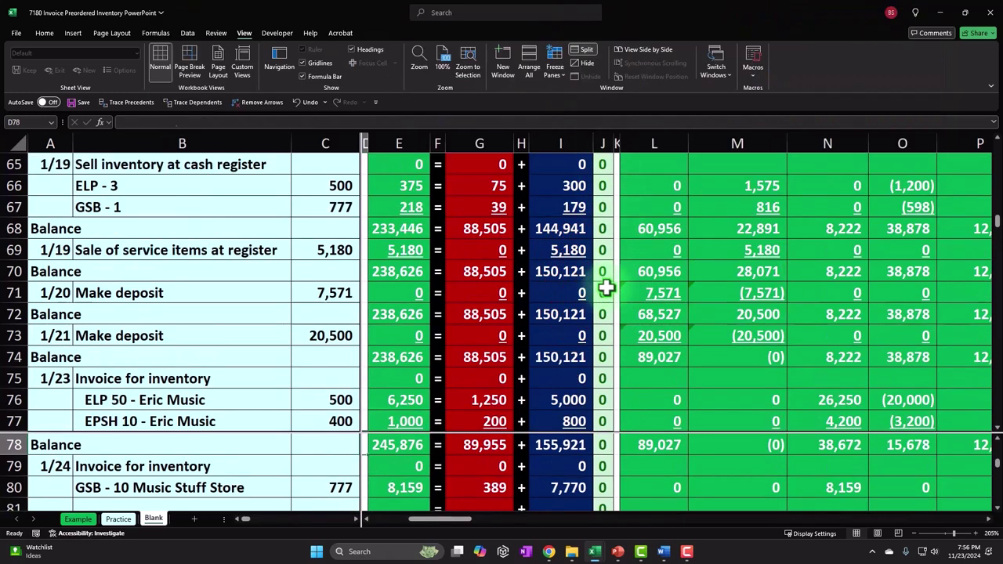
Replace the green highlight on the ELP 1/23 (50) 400 (20,000) entry, AZ13:BB13, with light blue fill.
scroll(701, 296, up, 20)
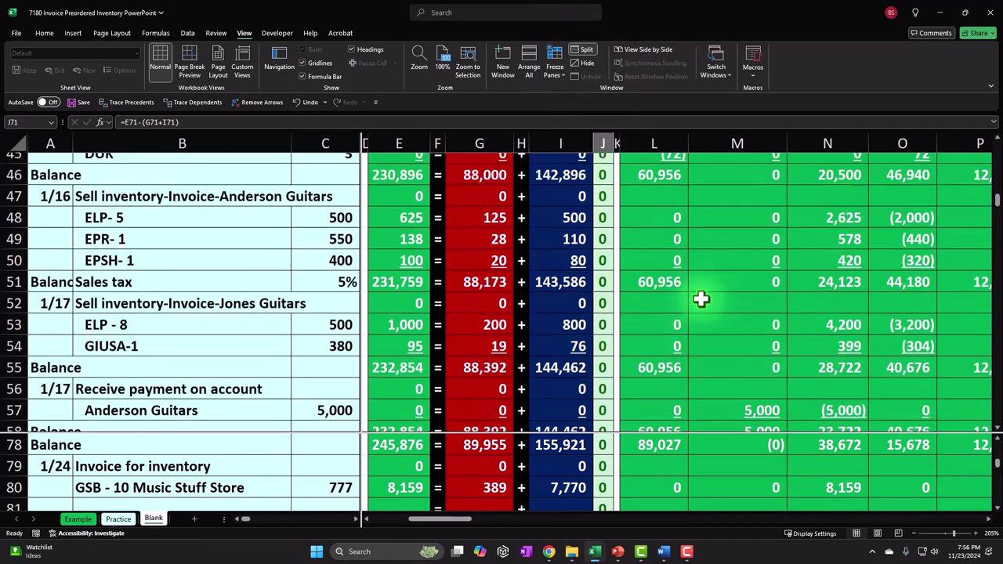
click(726, 263)
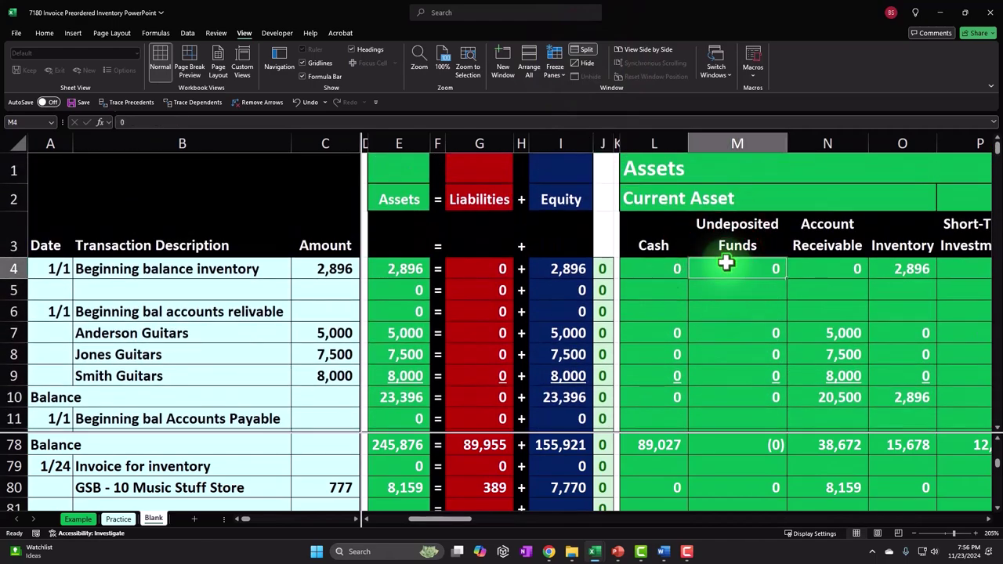
key(Right)
key(Right)
key(Right)
key(Right)
key(Right)
key(Right)
key(Right)
key(Right)
key(Right)
key(Right)
key(Right)
key(Right)
key(Right)
key(Right)
key(Right)
key(Right)
key(Right)
key(Right)
key(Right)
key(Right)
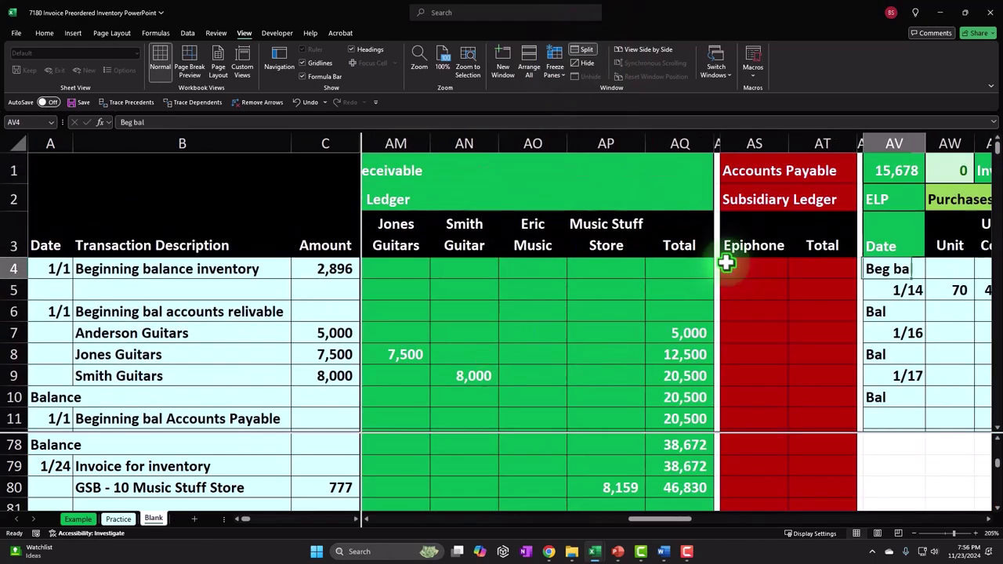
key(Right)
key(Right)
key(Right)
key(Right)
key(Right)
key(Right)
key(Right)
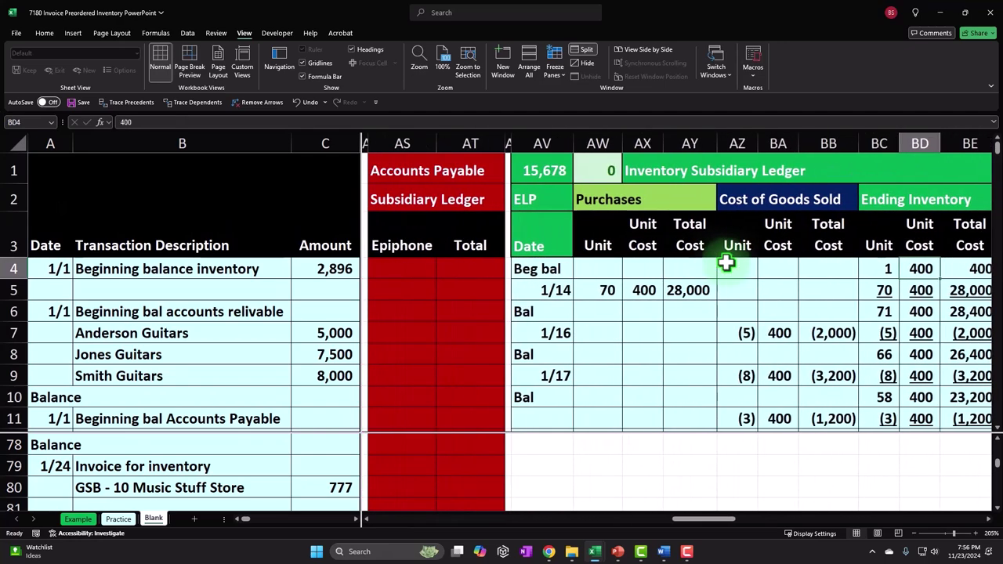
scroll(725, 264, down, 1)
scroll(726, 263, down, 1)
drag(734, 333, 799, 332)
right_click(799, 333)
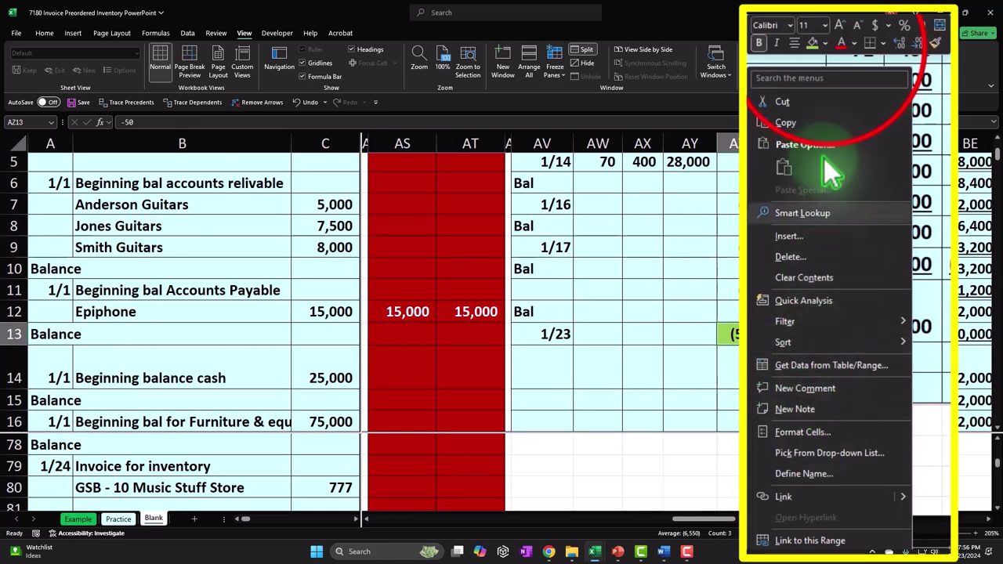
click(876, 196)
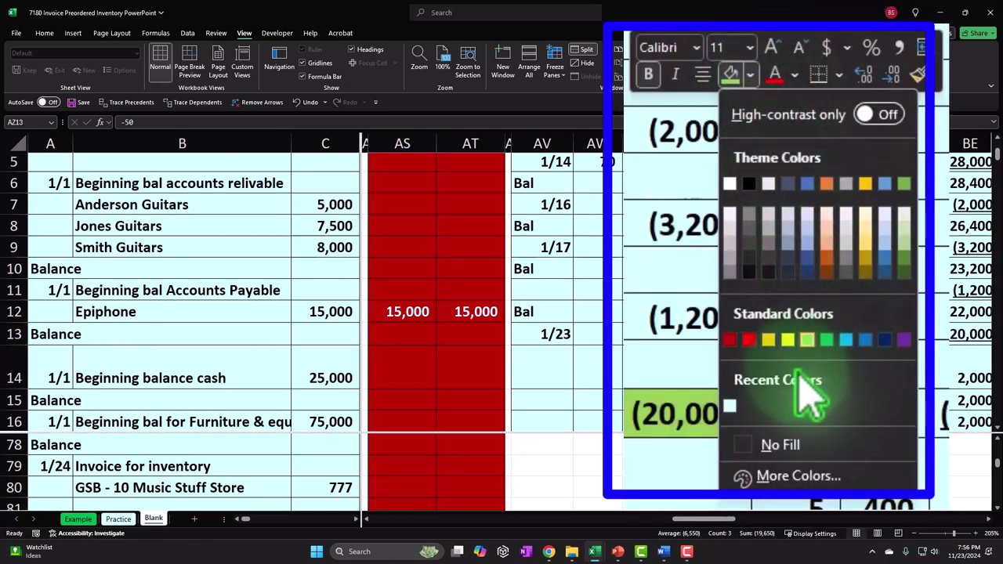
click(822, 247)
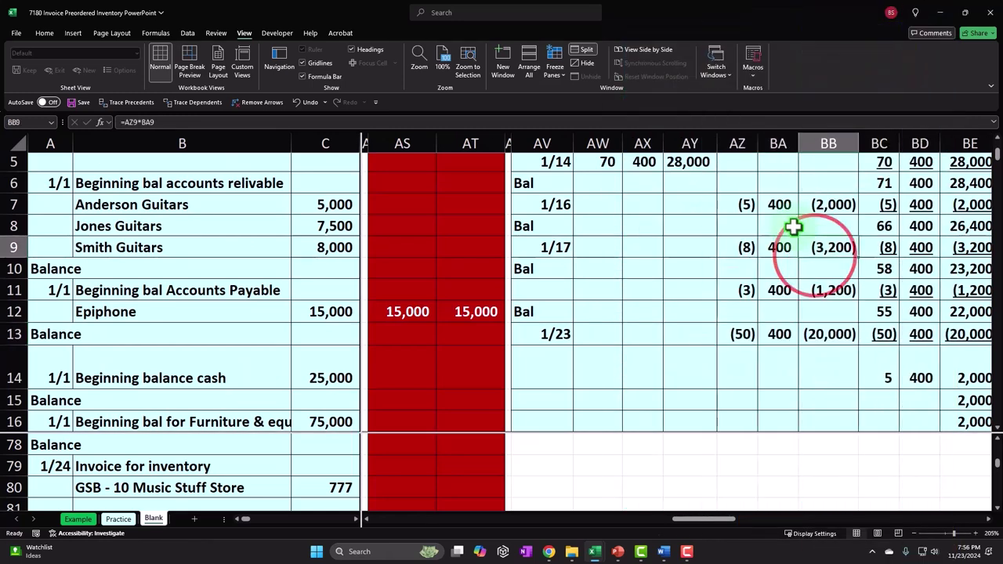
key(Right)
key(Right)
key(Right)
key(Right)
key(Right)
key(Right)
key(Right)
key(Right)
key(Right)
key(Right)
key(Right)
key(Right)
key(Right)
key(Right)
key(Right)
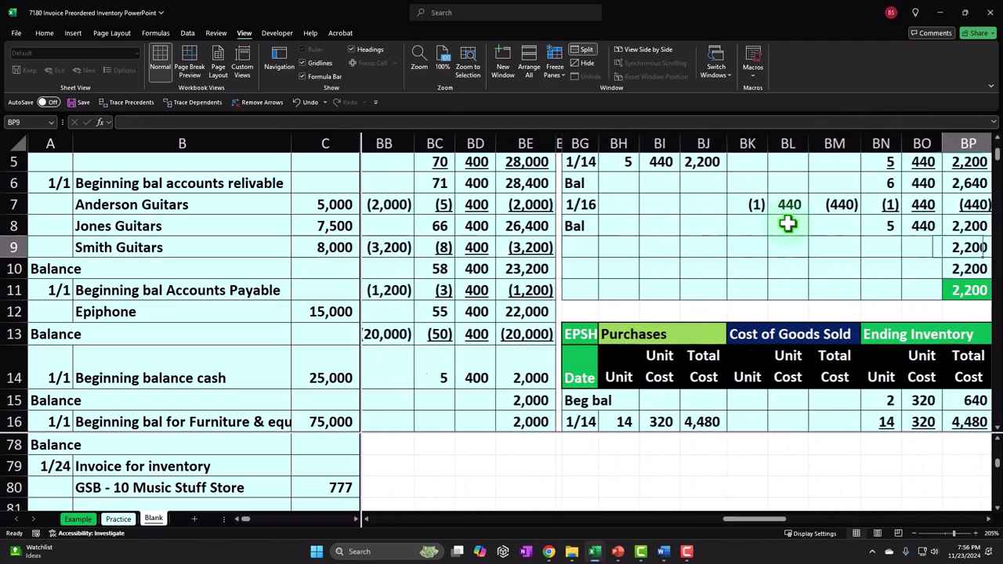
Review the 1/16 ending inventory entry and the neighbouring GIUSA ledger cells.
scroll(783, 242, down, 1)
scroll(776, 258, up, 2)
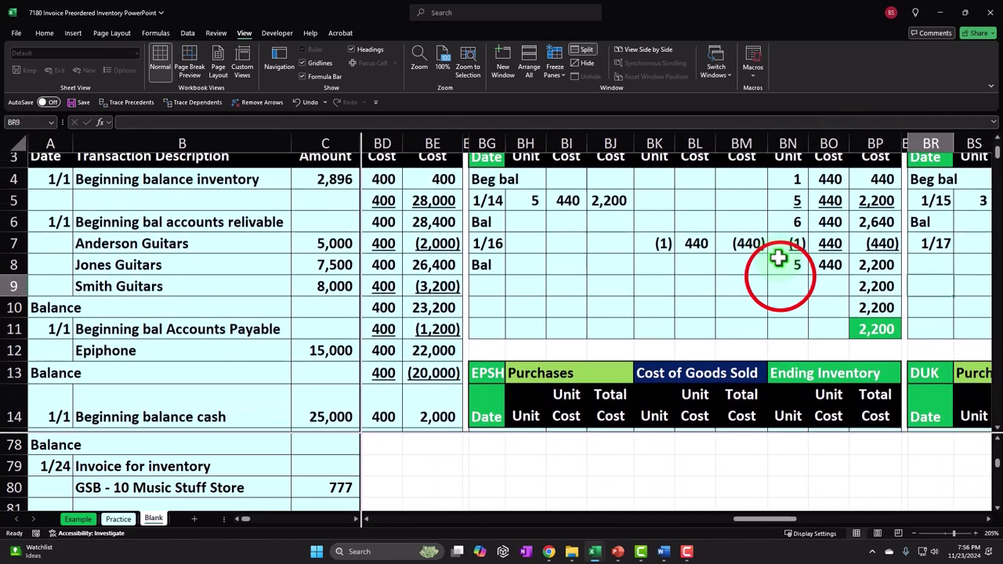
click(781, 274)
key(Right)
key(Right)
key(Right)
key(Right)
key(Right)
key(Right)
key(Right)
key(Right)
key(Right)
key(Right)
key(Right)
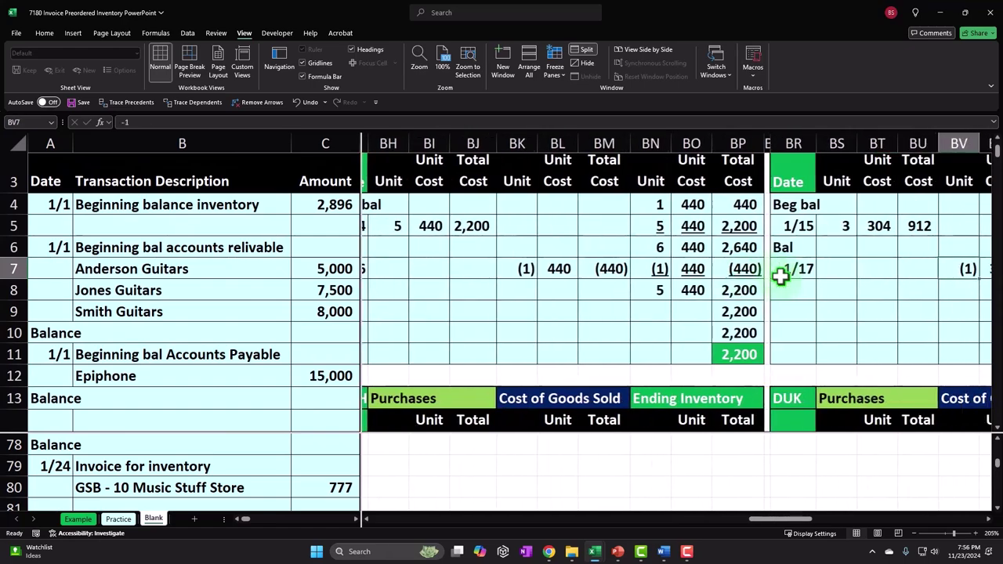
scroll(781, 276, down, 2)
scroll(780, 276, down, 1)
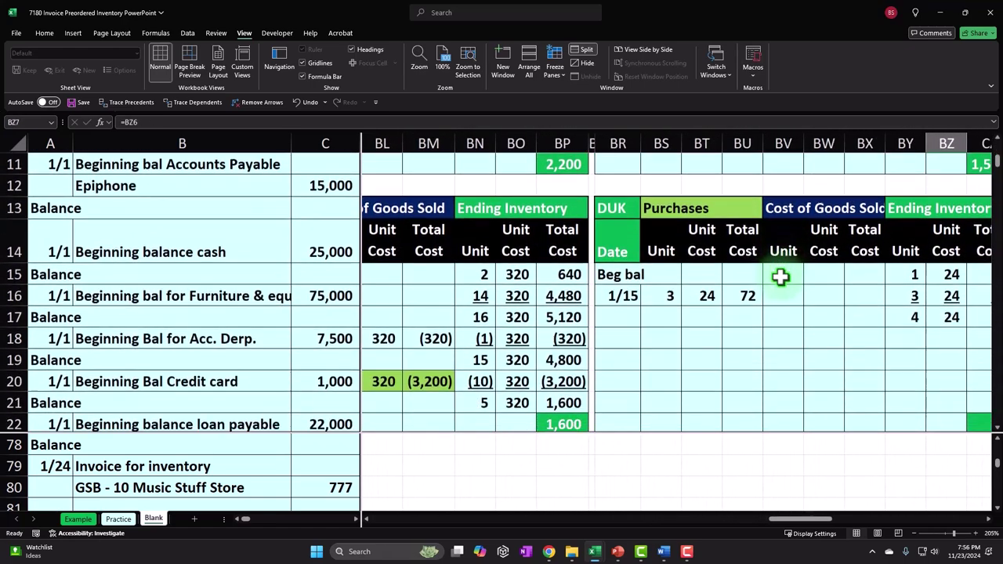
scroll(781, 275, up, 3)
click(781, 275)
scroll(782, 275, up, 1)
click(781, 275)
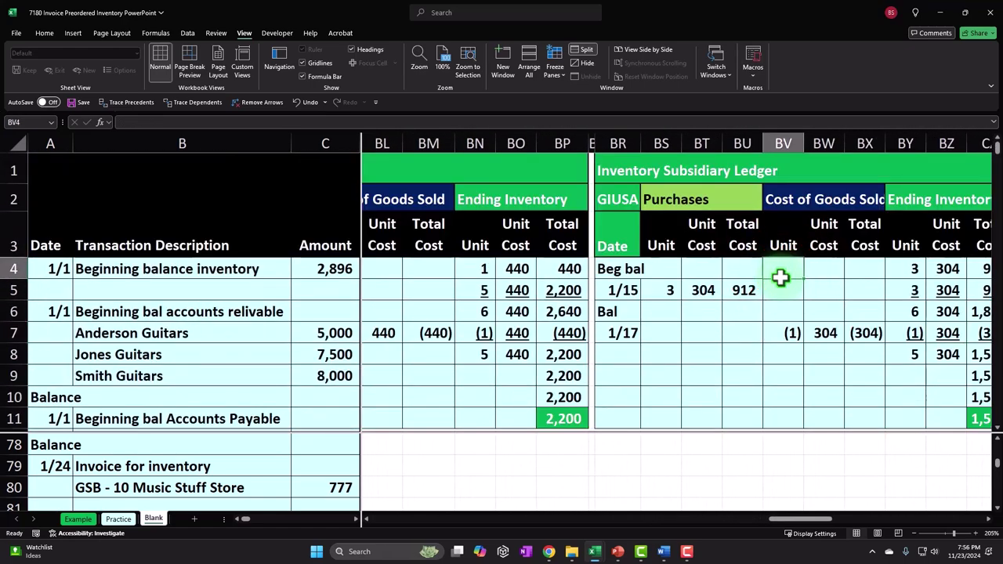
scroll(776, 306, down, 3)
Fill the EPSH (10) 320 (3,200) cost entry BK20:BM20 light blue to clear its green highlight.
click(415, 379)
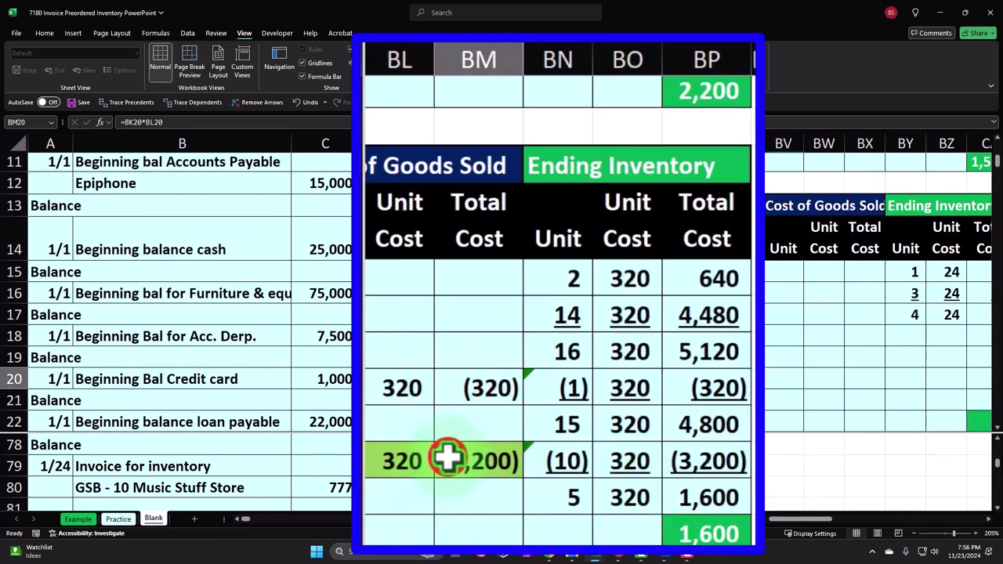
drag(501, 378, 441, 377)
right_click(441, 379)
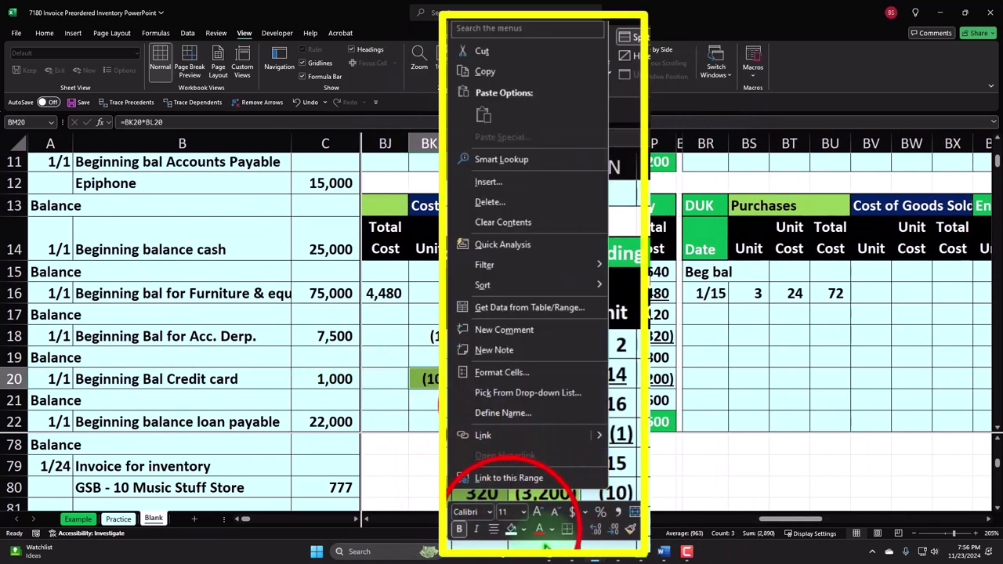
click(725, 357)
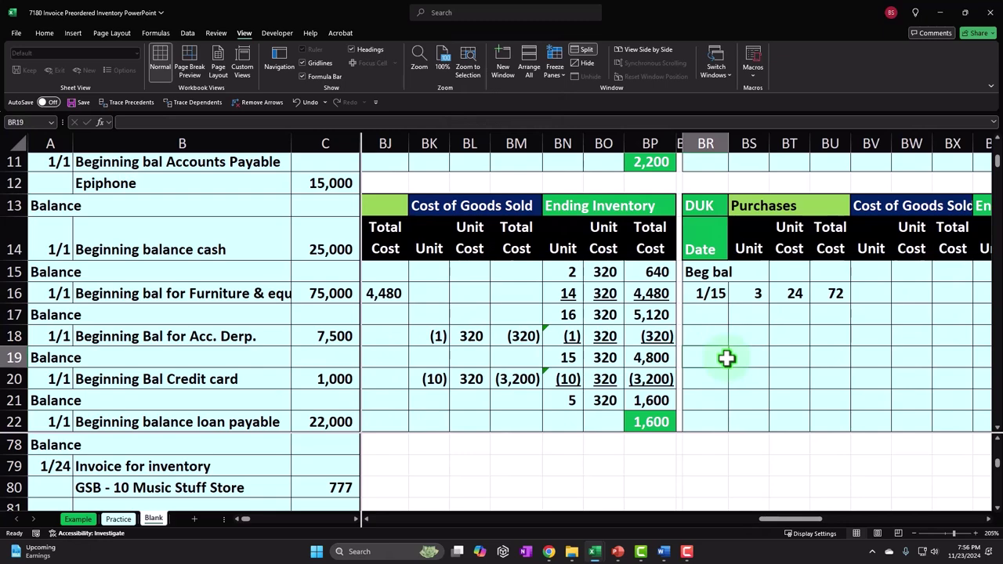
Check the GIUSA 1/15 purchase units, then move to the GSB ledger's date column.
scroll(726, 358, up, 4)
click(758, 294)
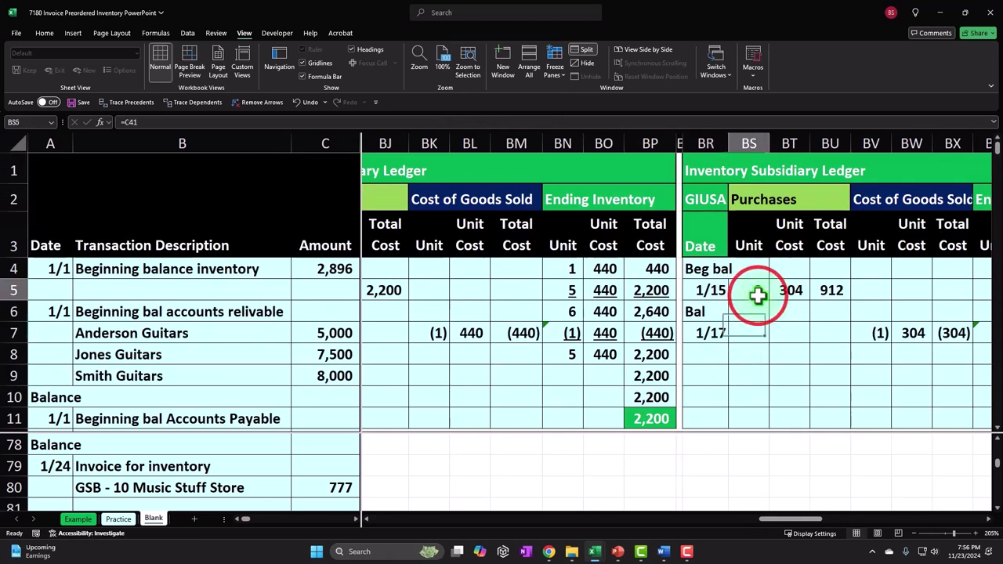
key(Right)
key(Right)
key(Right)
key(Right)
key(Right)
key(Right)
key(Right)
key(Right)
key(Right)
key(Right)
key(Right)
key(Right)
key(Right)
key(Right)
key(Right)
key(Right)
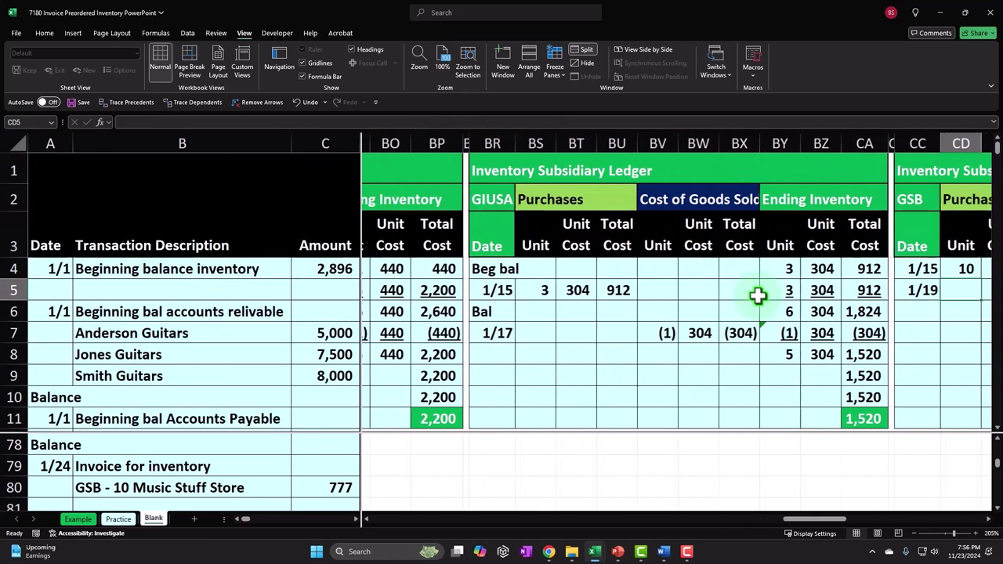
key(Right)
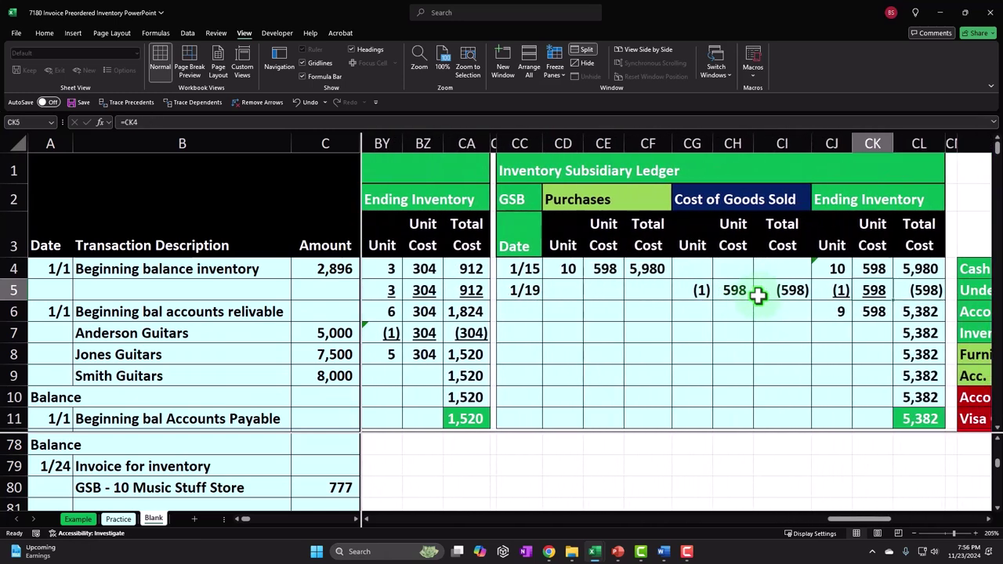
key(Left)
key(Left)
key(Left)
key(Left)
key(Left)
key(Left)
key(super+plus)
key(Left)
key(Left)
Label the row below 1/19 'Bal' and enter the 1/24 date using 1/19's date format.
key(Down)
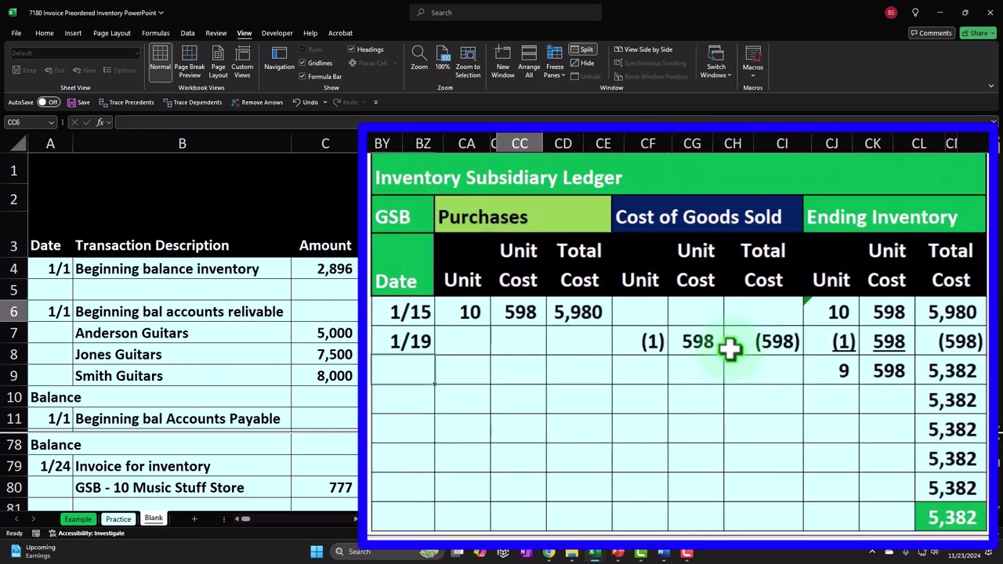
text(Bal)
key(Return)
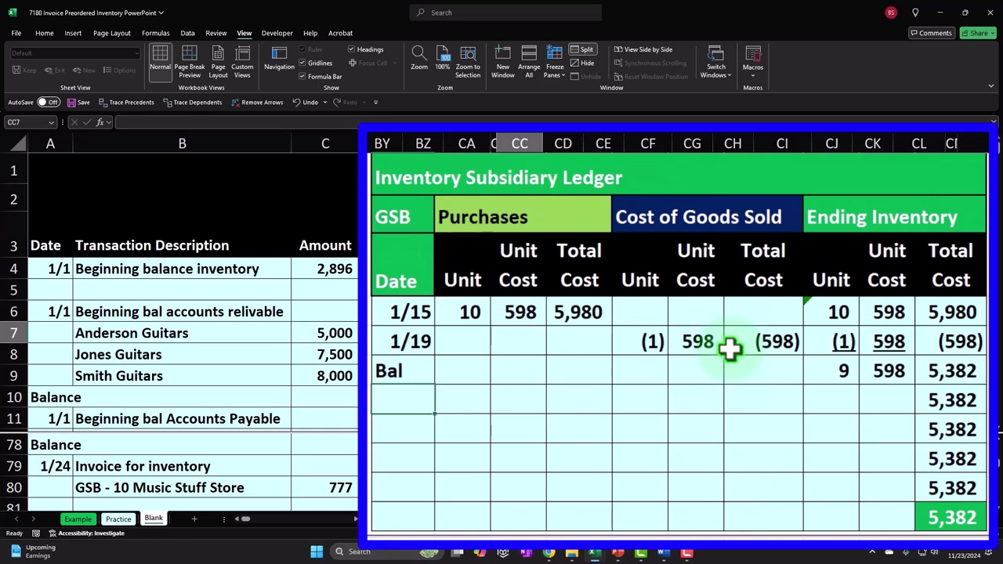
text(1/)
key(Up)
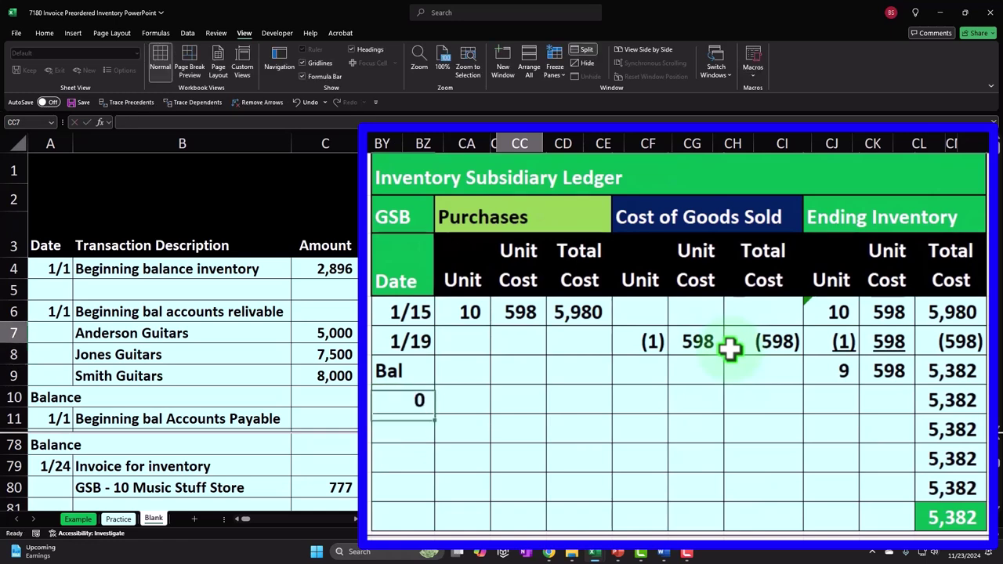
click(425, 342)
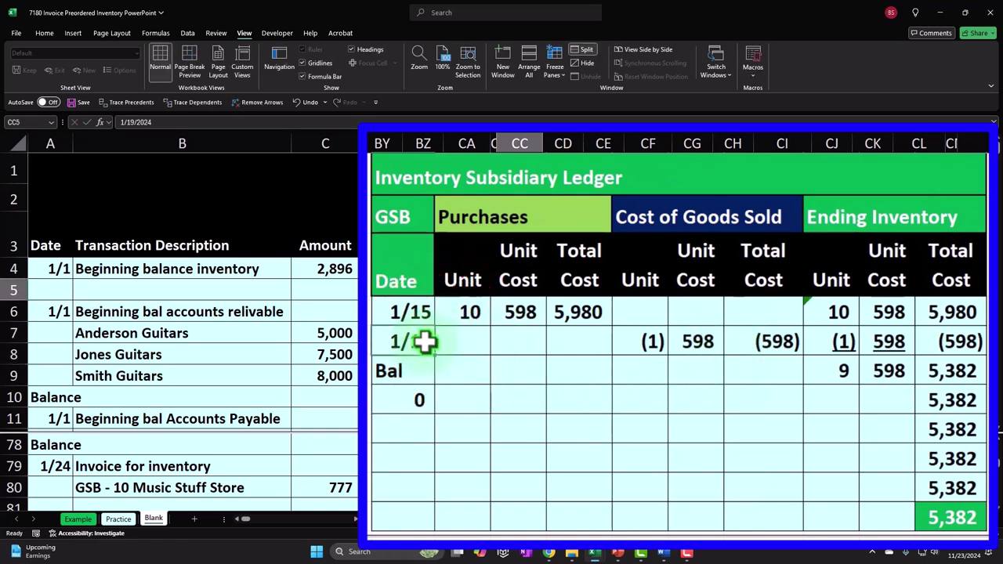
click(44, 33)
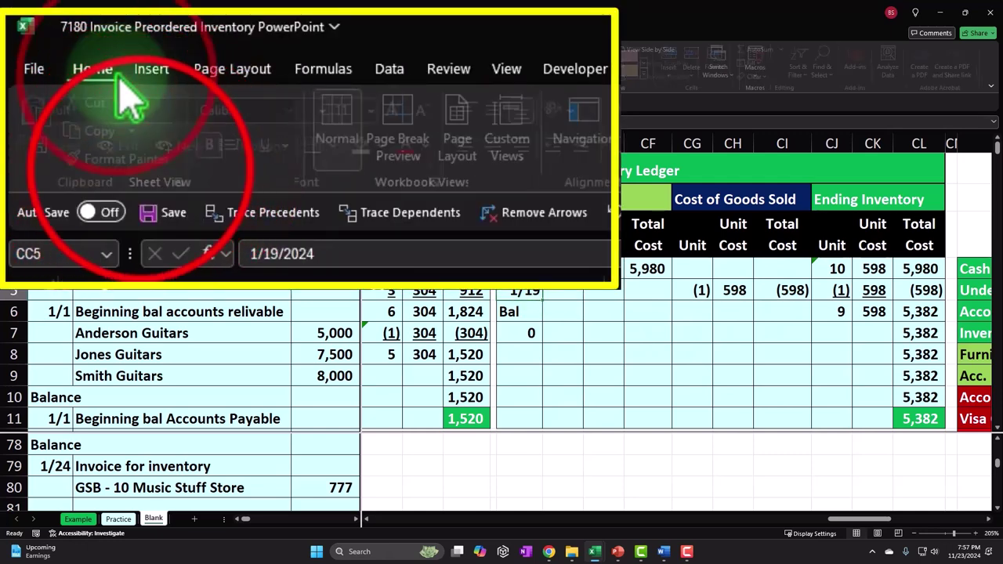
click(65, 76)
mouse_move(524, 333)
mouse_down()
mouse_move(524, 453)
mouse_move(525, 366)
mouse_up()
click(392, 383)
text(1)
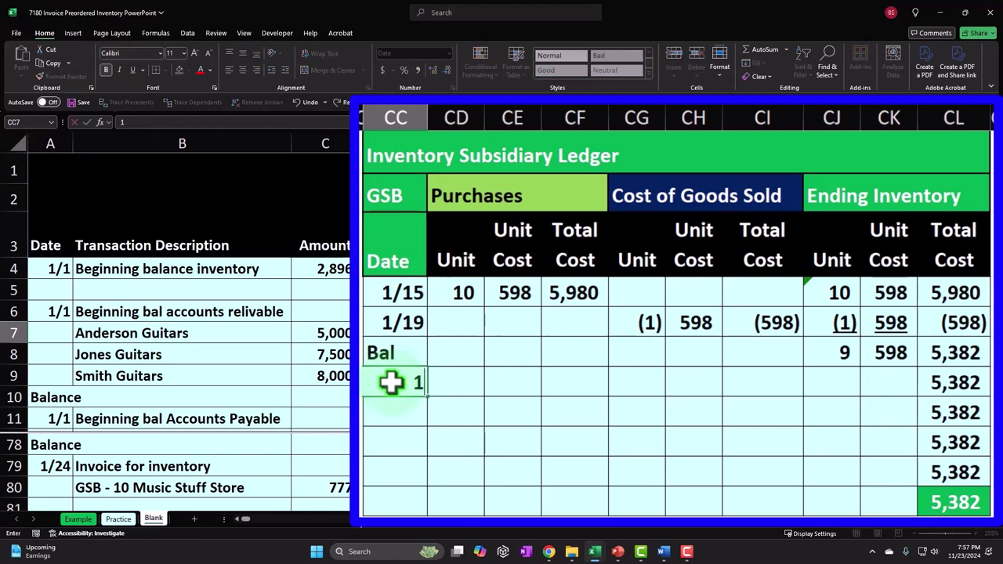
text(/24)
key(Return)
Record the 1/24 cost of goods sold as (10) units at 598 for (5,980).
key(Up)
key(Right)
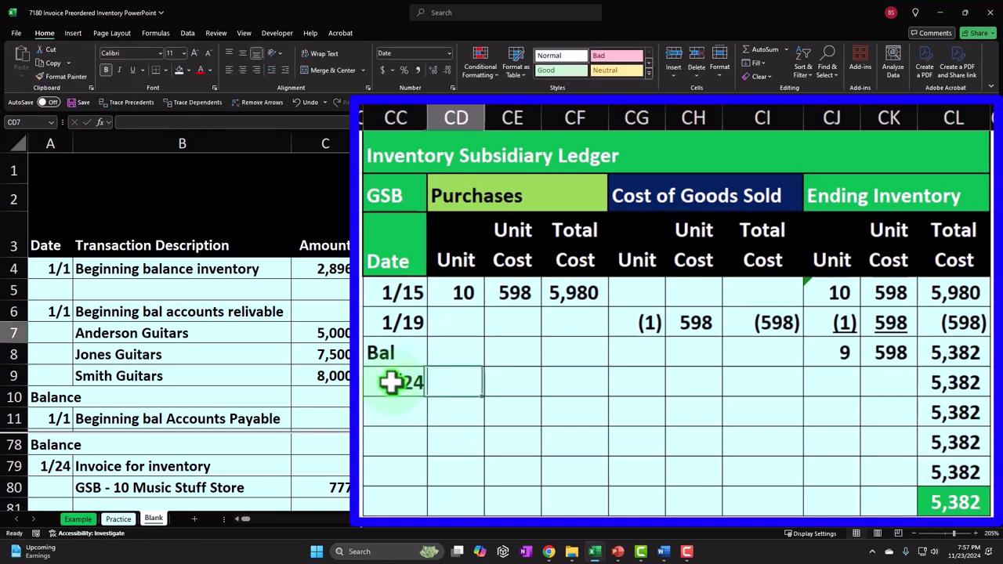
key(Right)
key(Right)
key(Right)
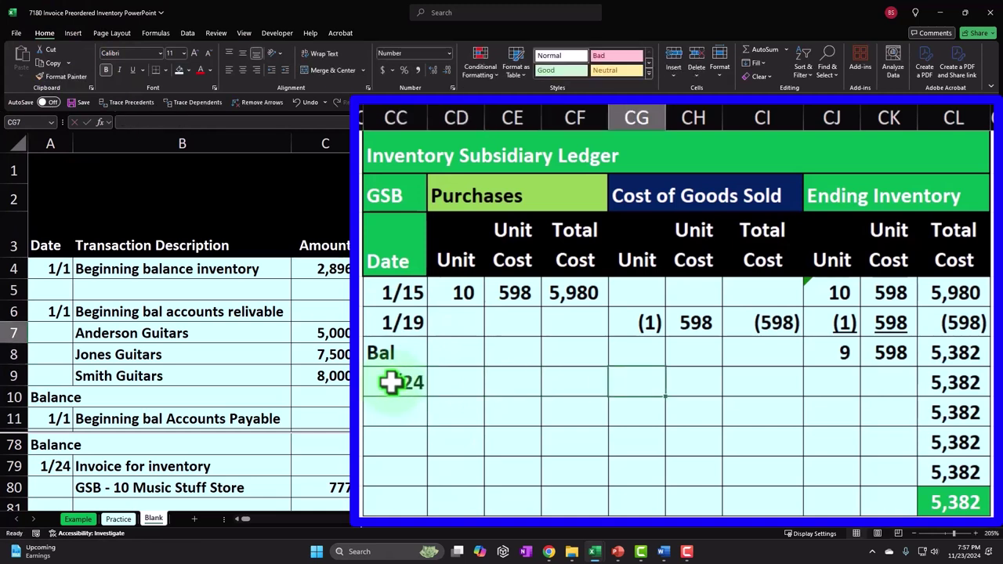
text(-10)
key(Right)
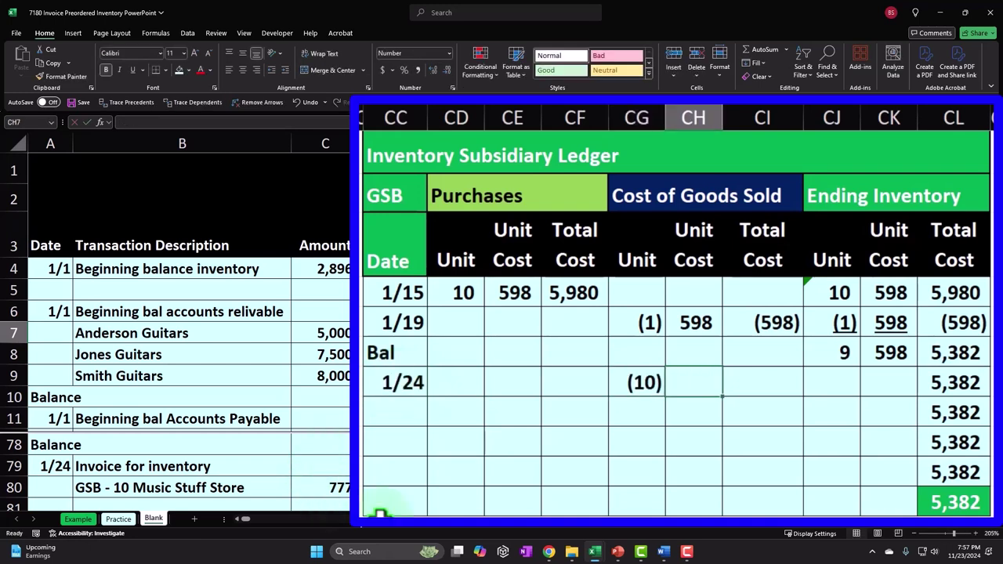
text(=)
key(Right)
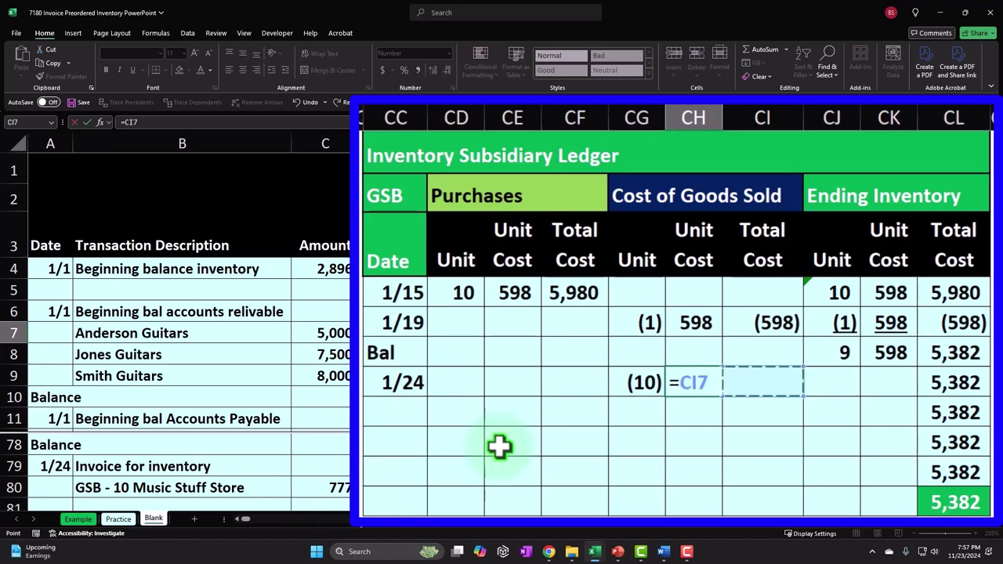
key(Tab)
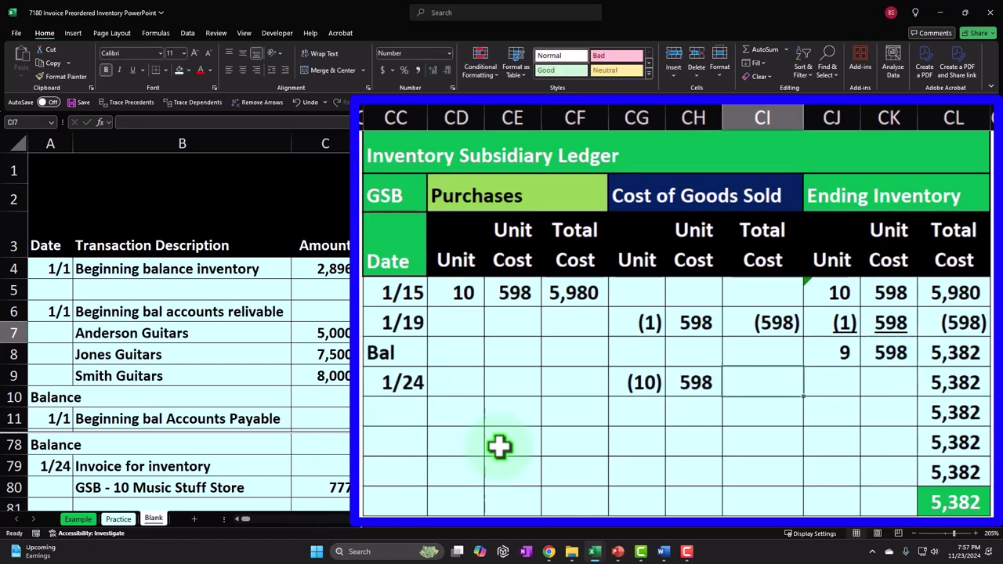
text(=)
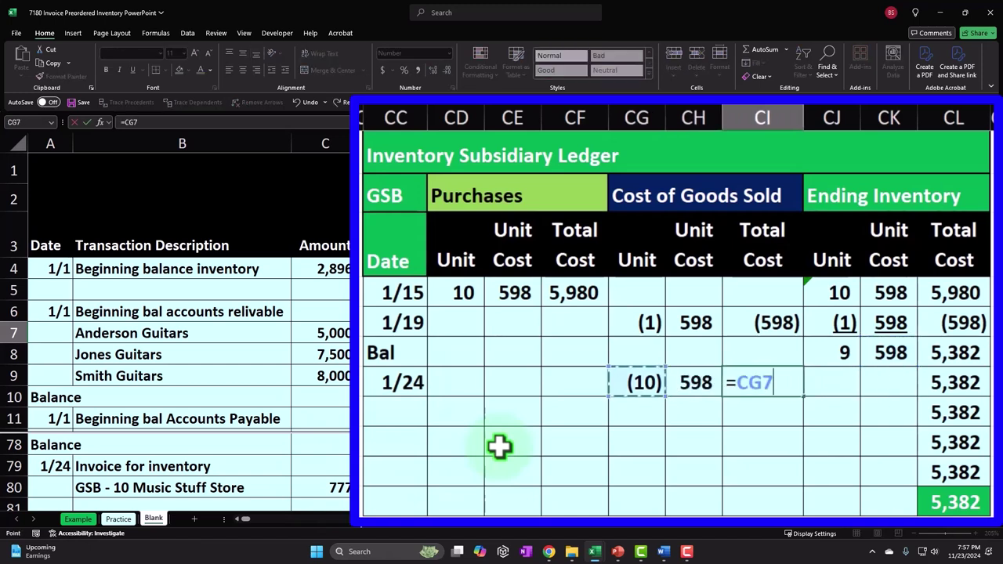
key(Return)
Enter 1/24 ending inventory as (10) at 598 for (5,980) and underline CJ:CL.
key(Up)
key(Right)
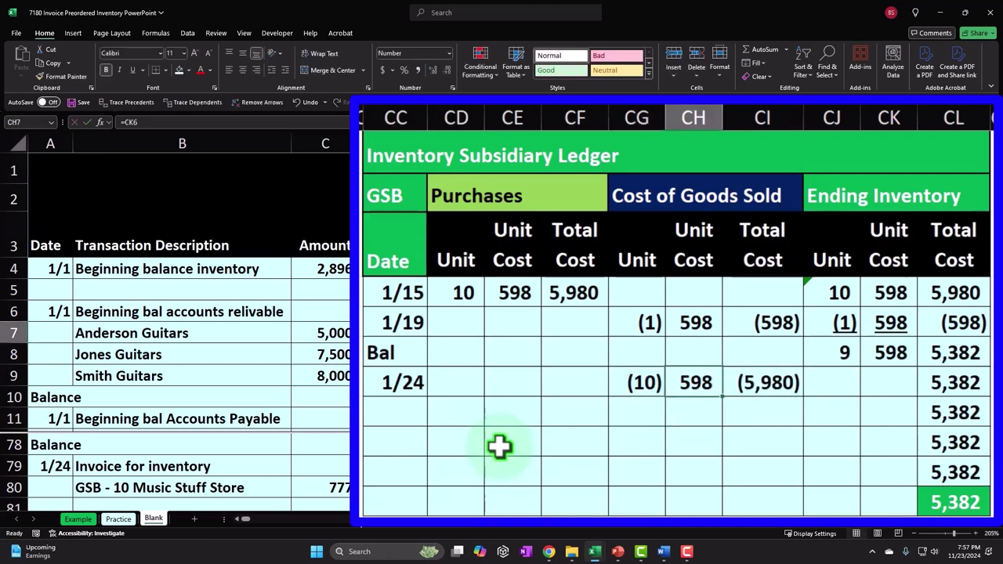
key(Right)
key(Right)
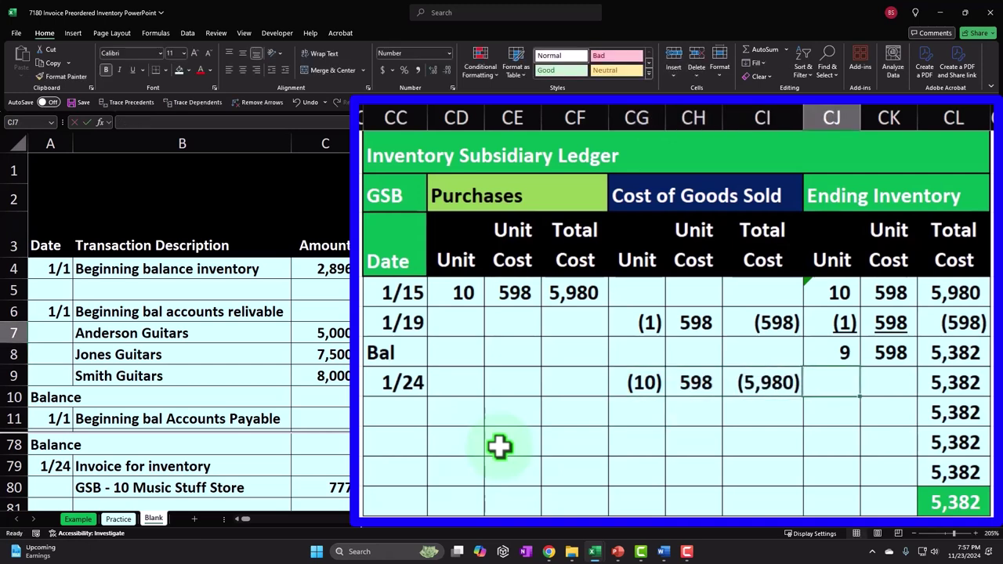
text(=)
key(Left)
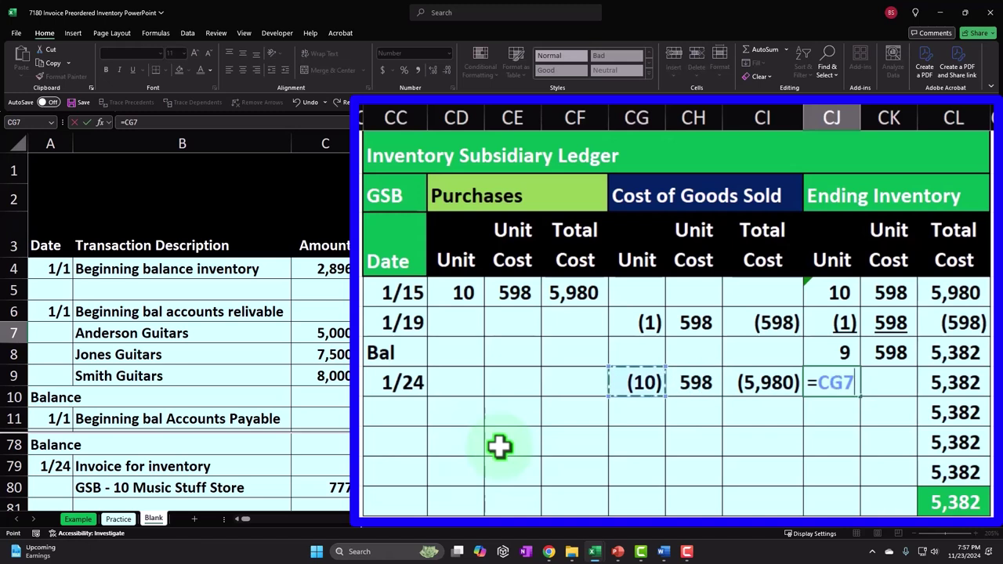
key(Tab)
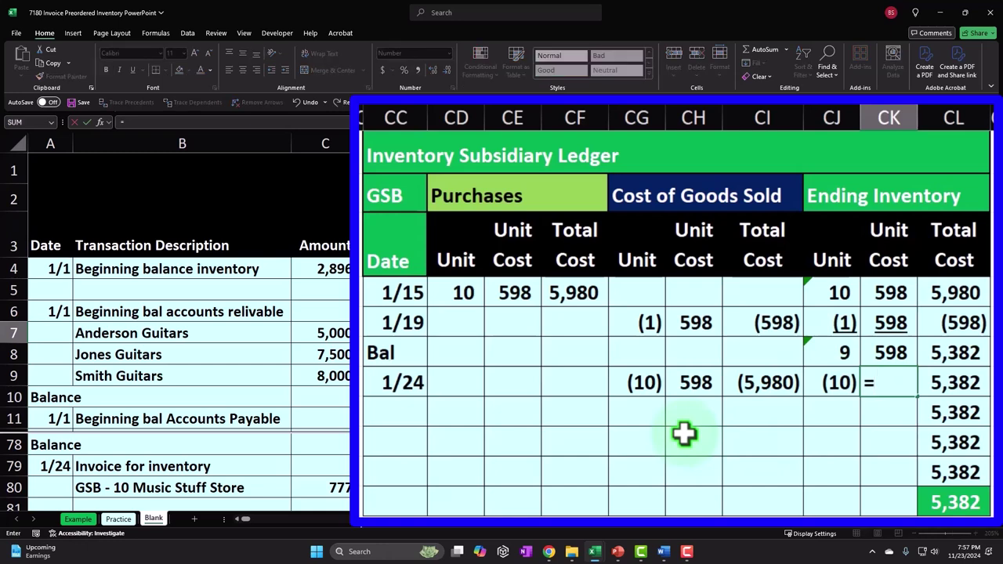
key(Tab)
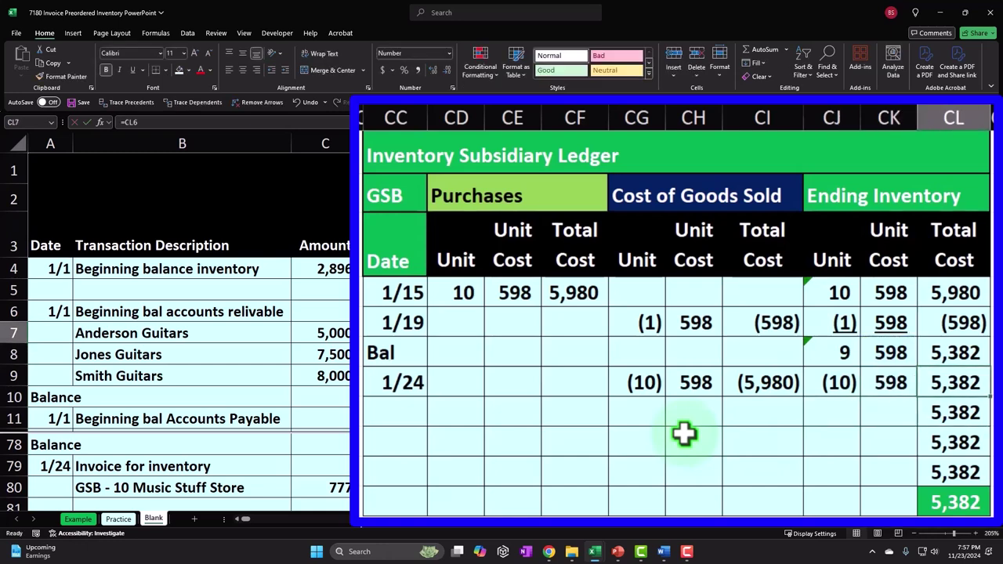
text(=)
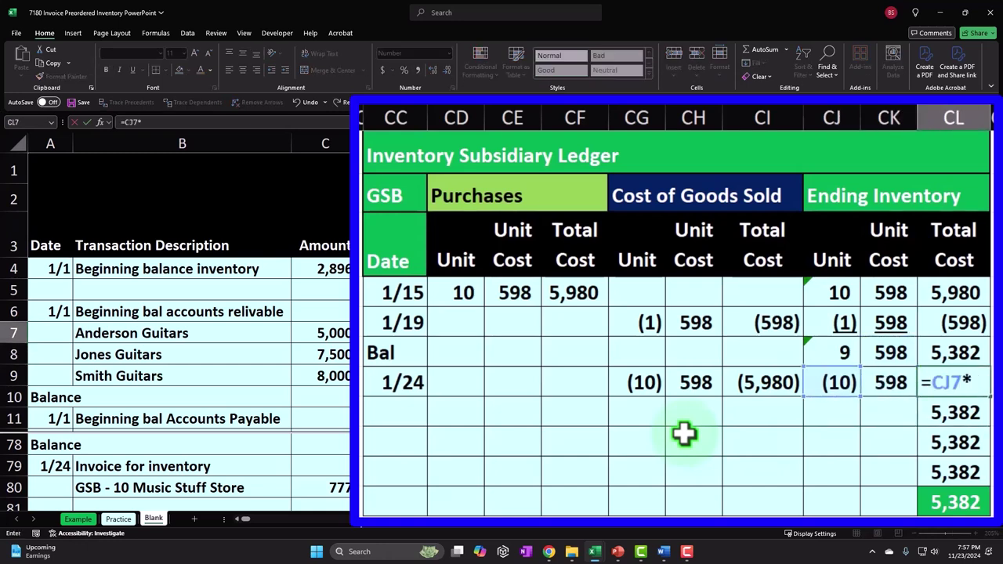
key(Return)
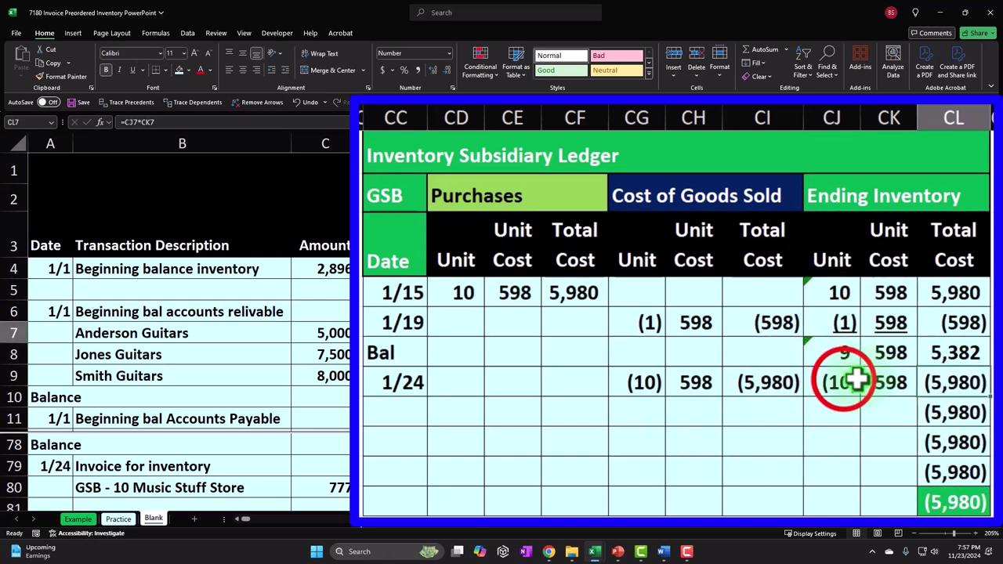
drag(847, 382, 960, 376)
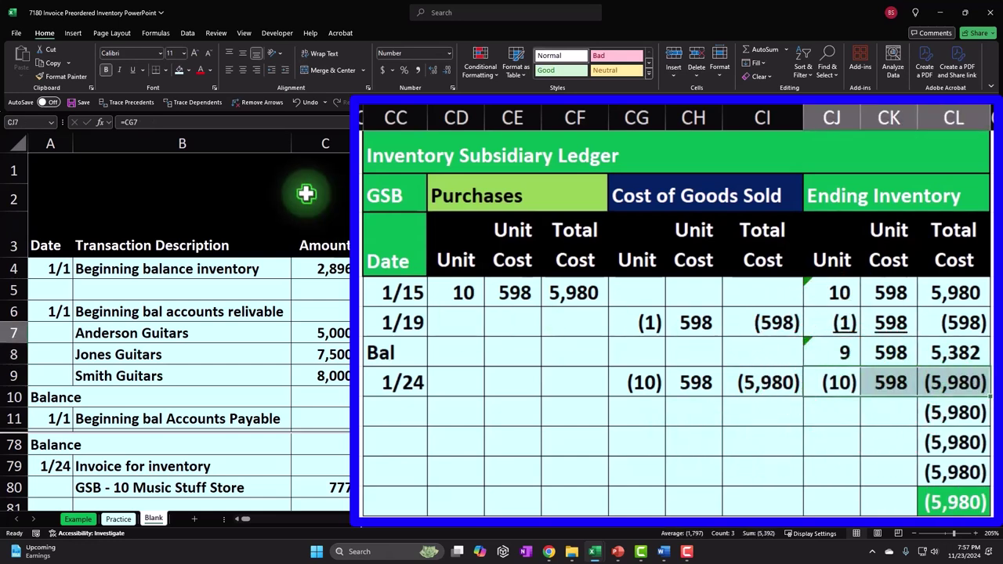
click(135, 74)
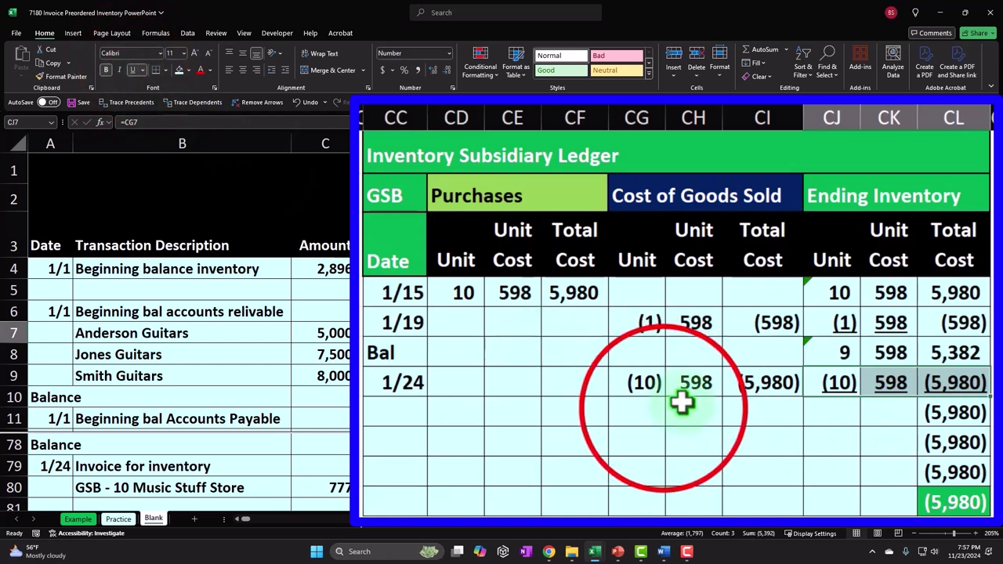
click(666, 428)
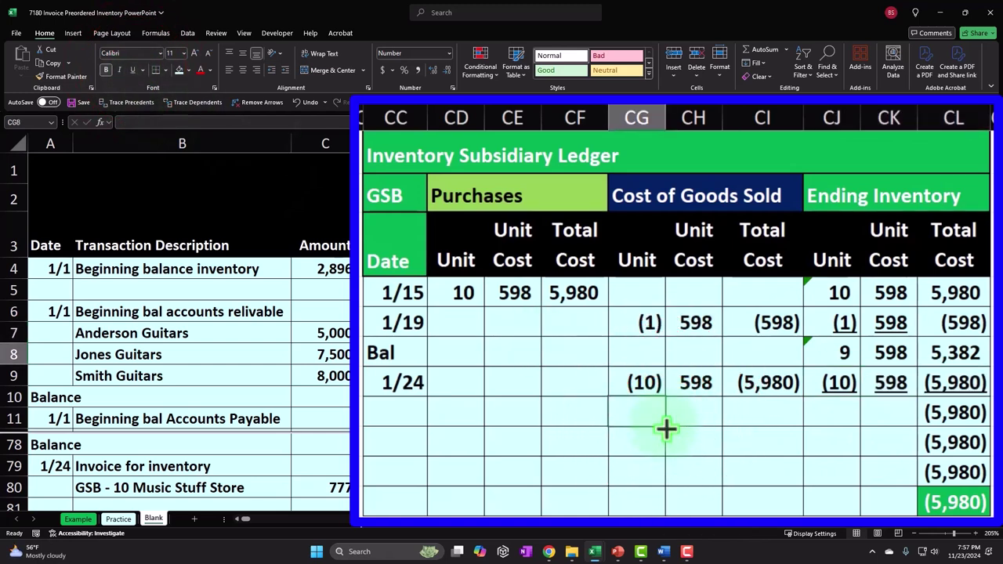
Add the GSB balance row: =SUM units giving (1), unit cost 598 from above, total (598).
key(Right)
key(Right)
key(Right)
text(=su)
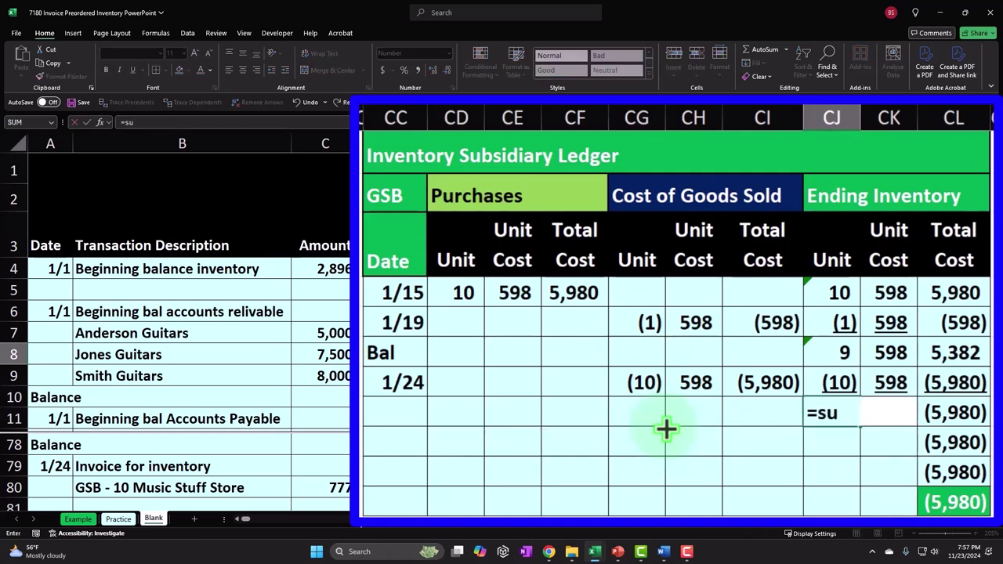
key(BackSpace)
key(BackSpace)
text(m()
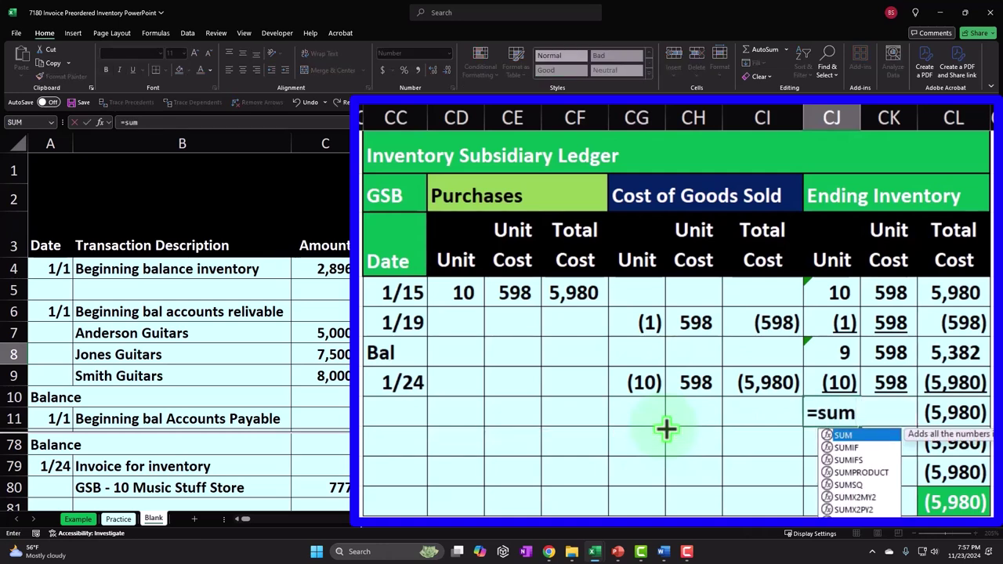
key(Tab)
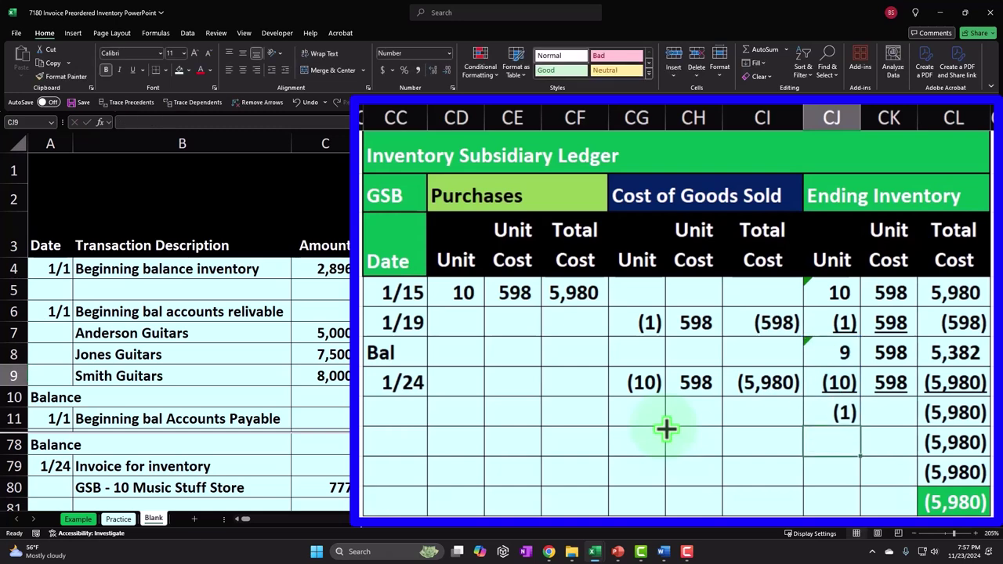
text(=)
key(Up)
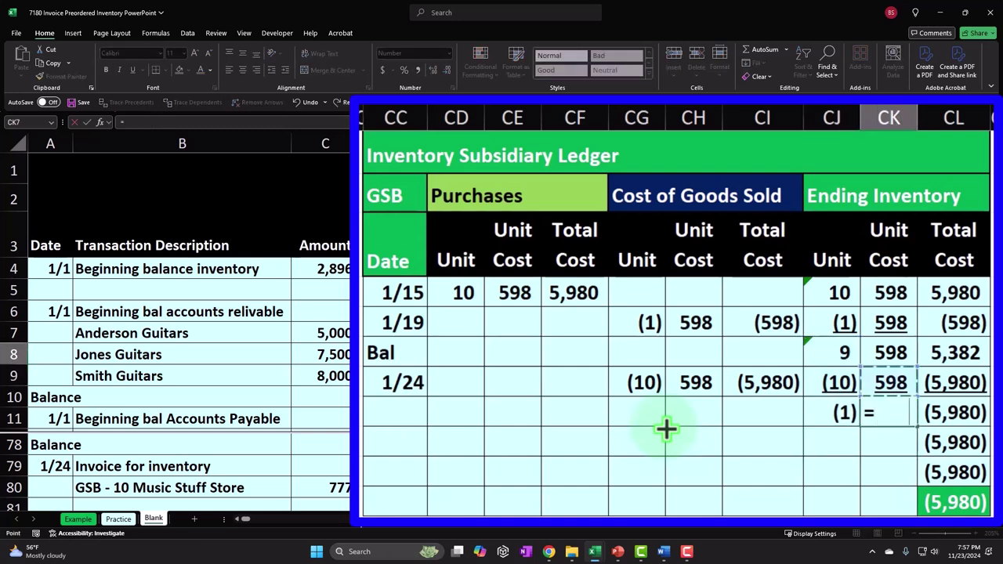
key(Return)
key(Right)
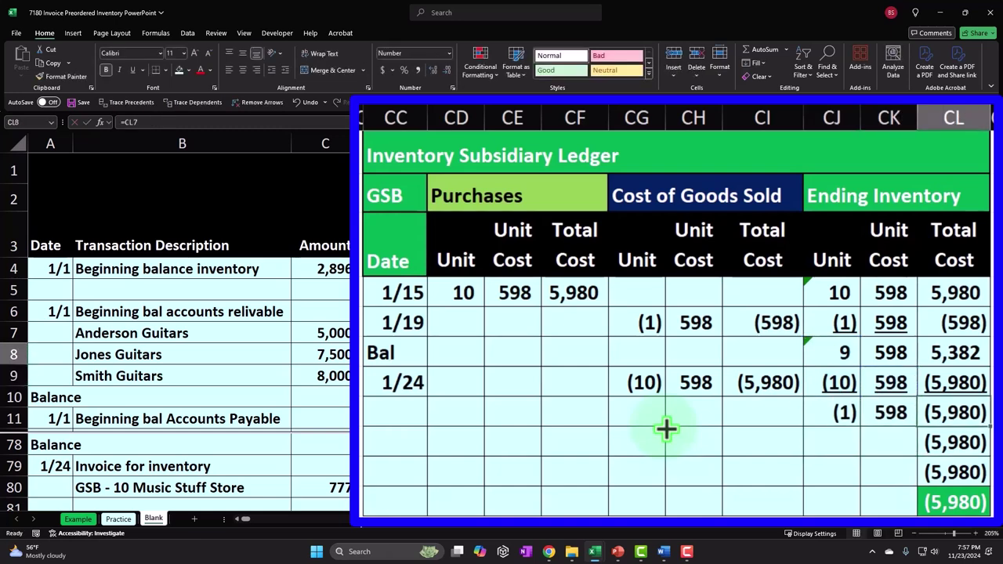
text(=)
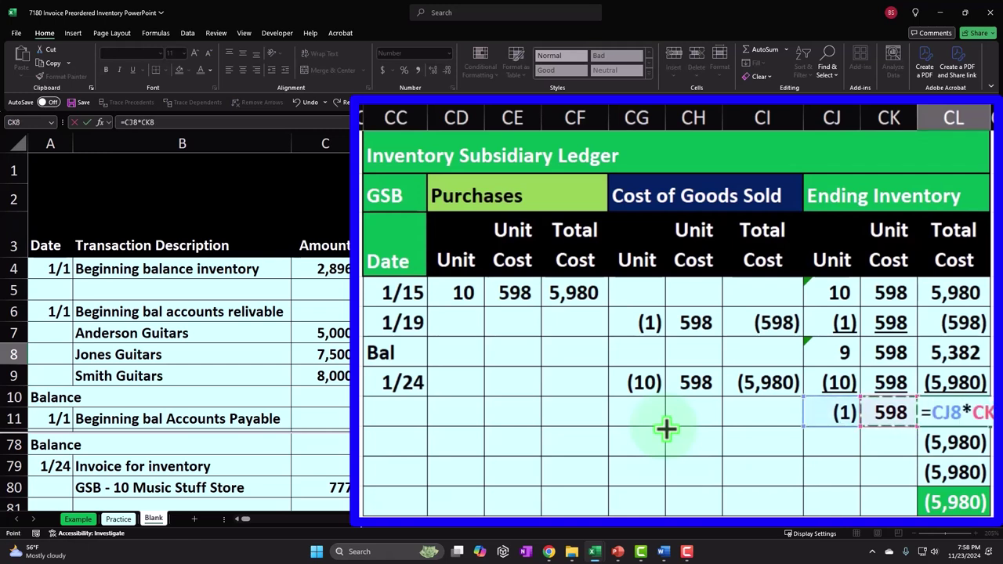
key(Return)
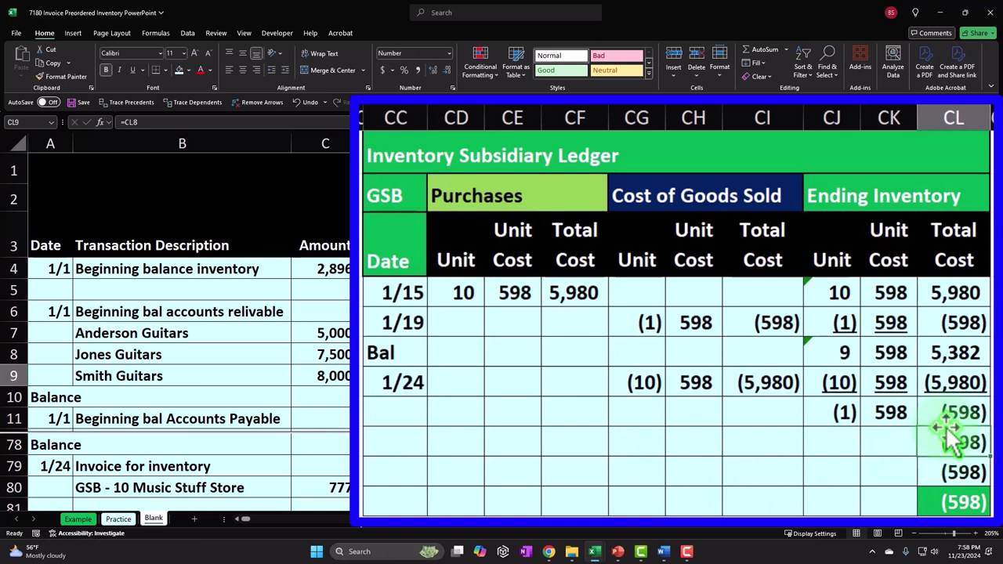
Fill the 1/24 CG:CI cost of goods sold cells light green and turn off Split.
drag(654, 382, 734, 381)
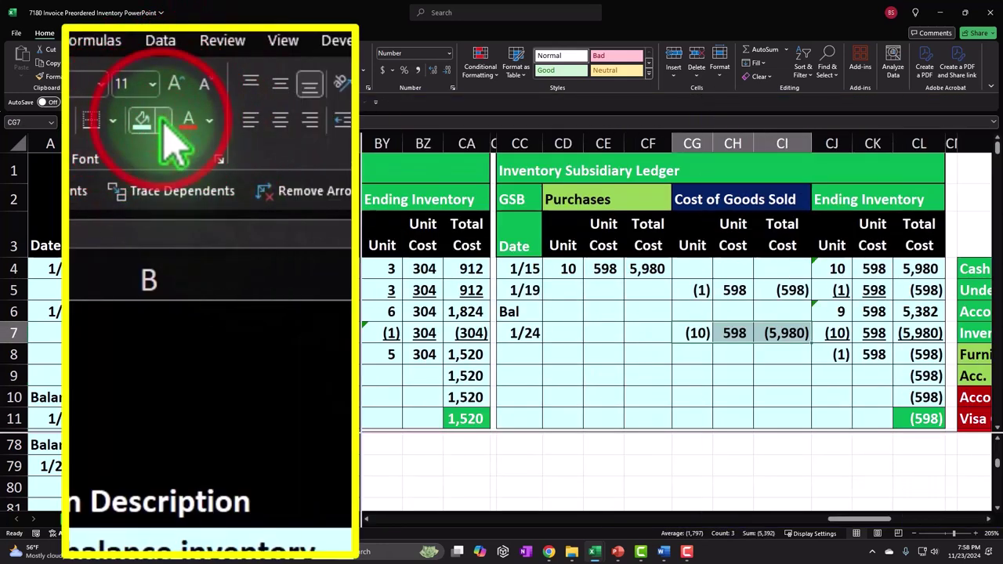
click(188, 71)
click(217, 384)
click(636, 371)
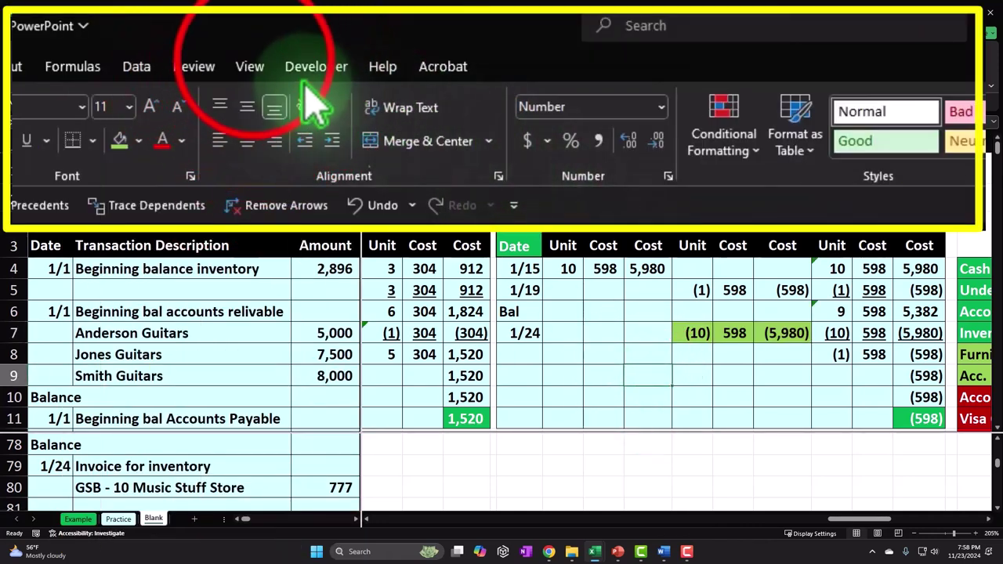
click(251, 68)
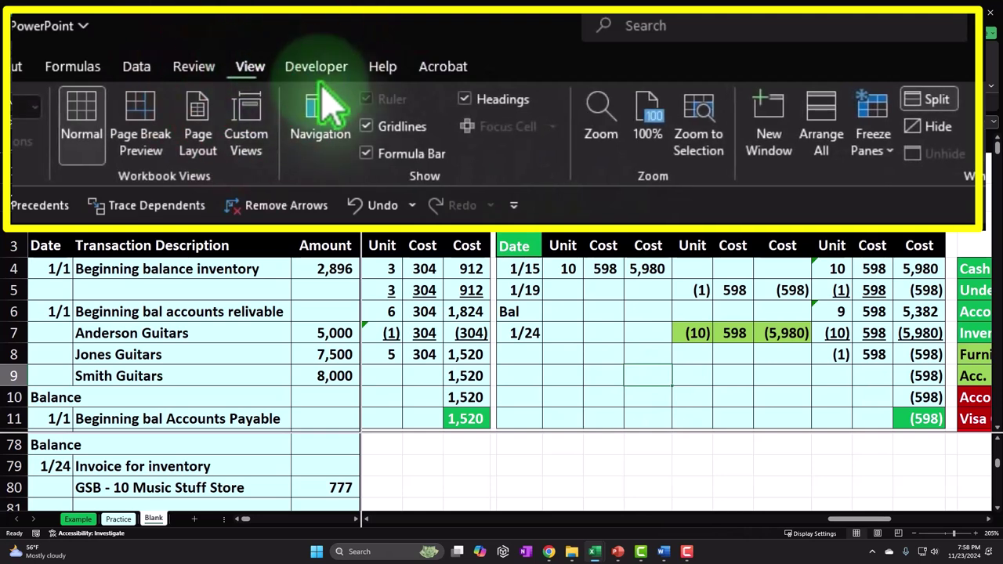
click(929, 106)
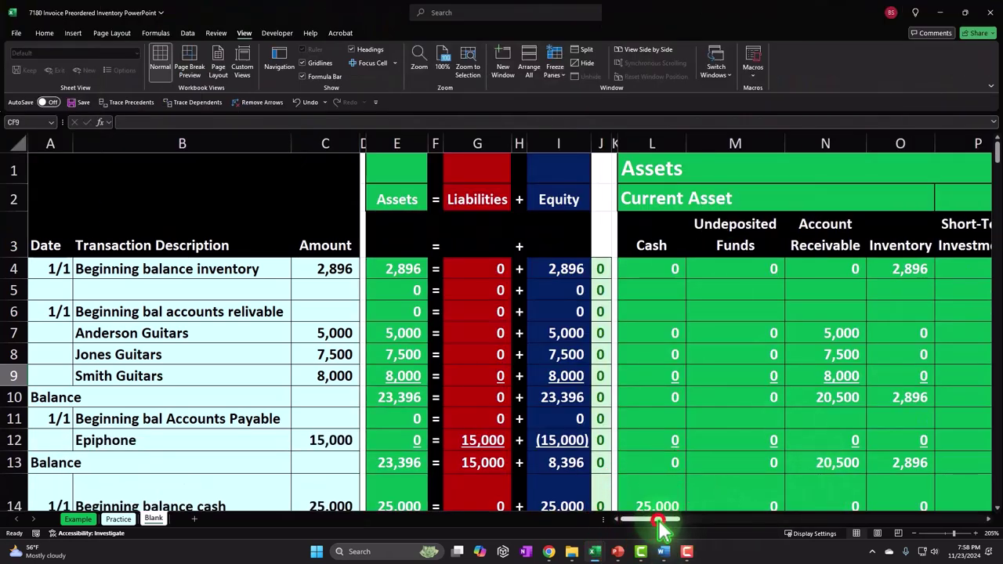
Freeze panes at the first transaction row so the header rows stay fixed.
click(59, 269)
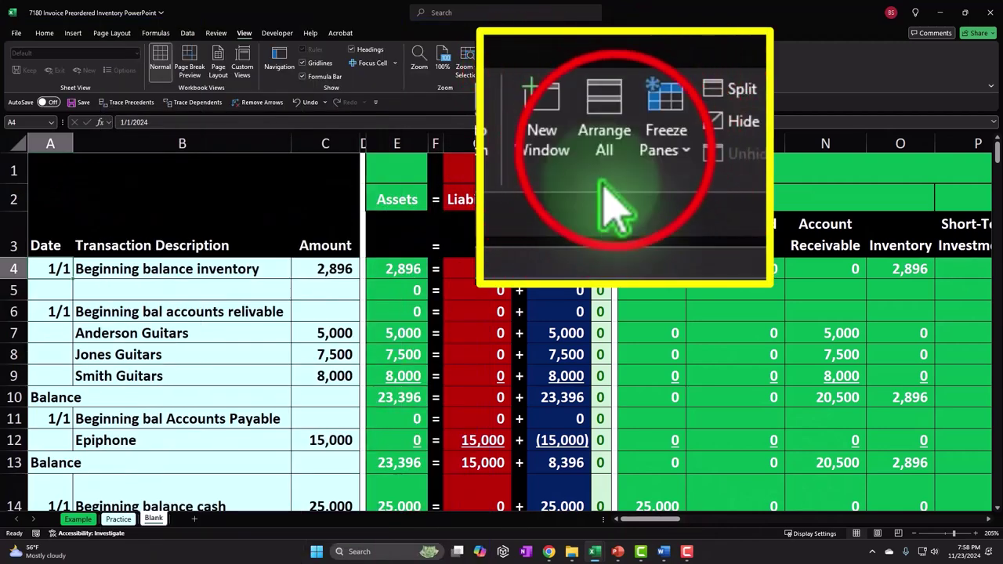
click(530, 69)
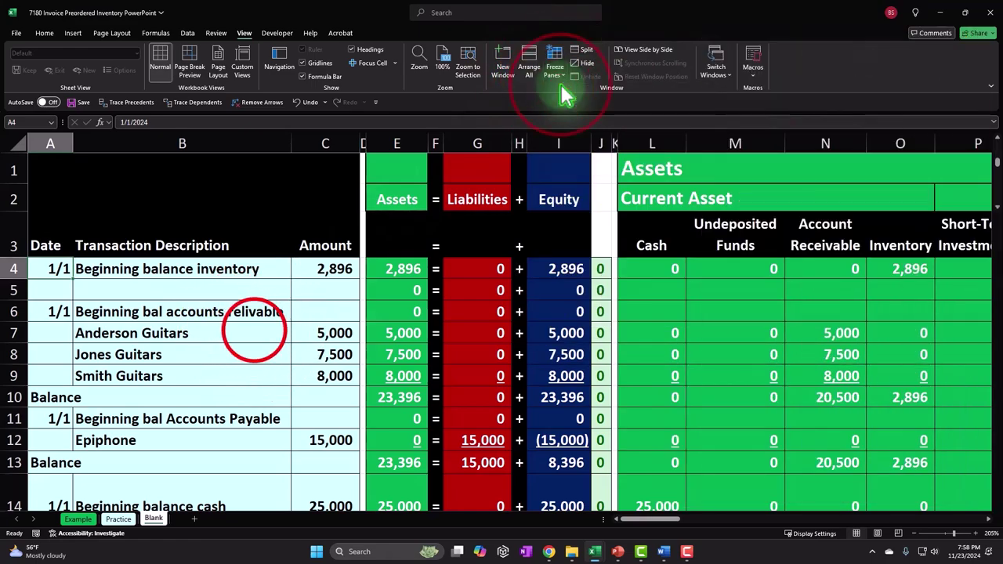
click(253, 332)
Enter O80's inventory as =10* the GSB ledger's 598 unit cost (CH7), giving 5,980.
scroll(253, 331, down, 9)
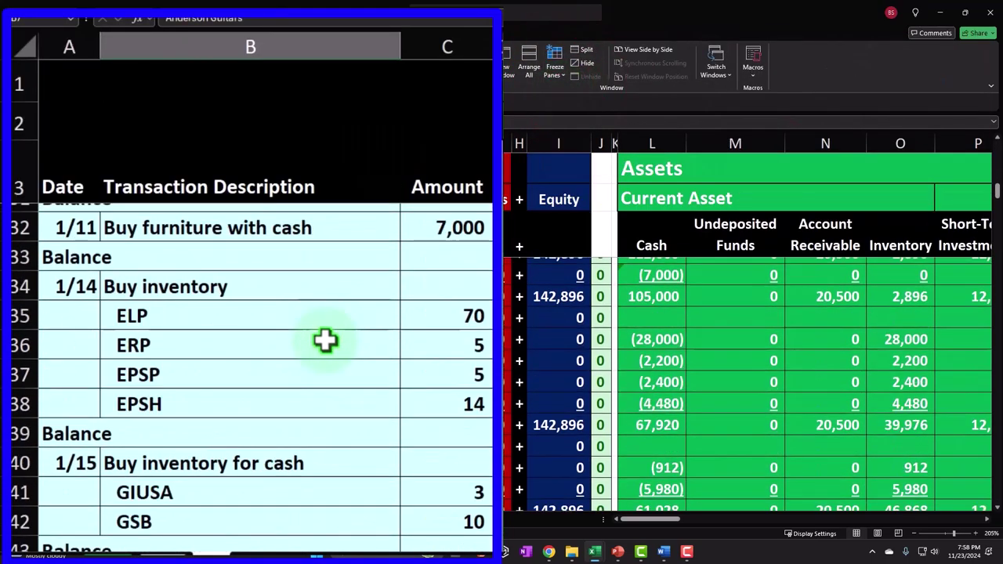
scroll(325, 339, down, 16)
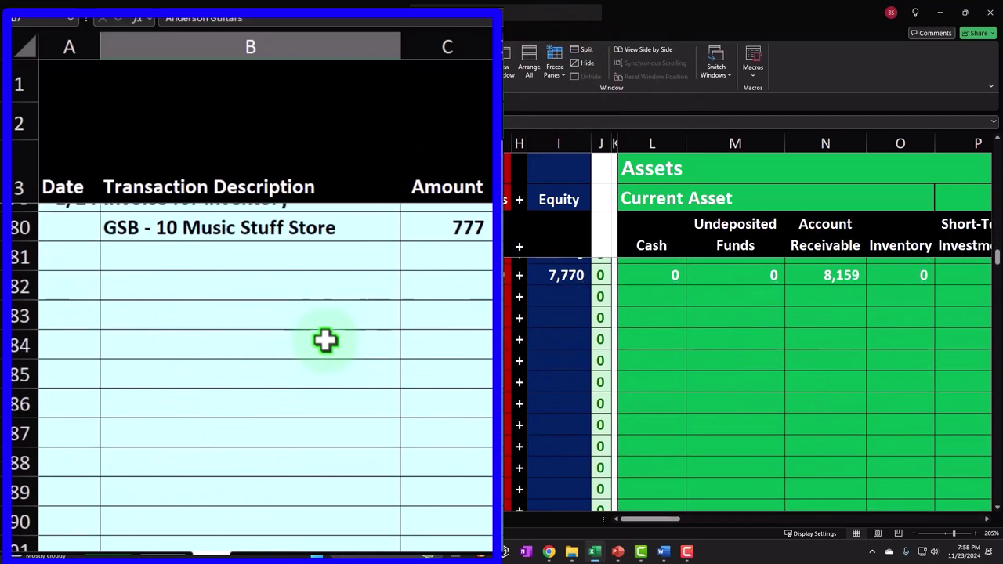
scroll(325, 339, up, 1)
click(283, 319)
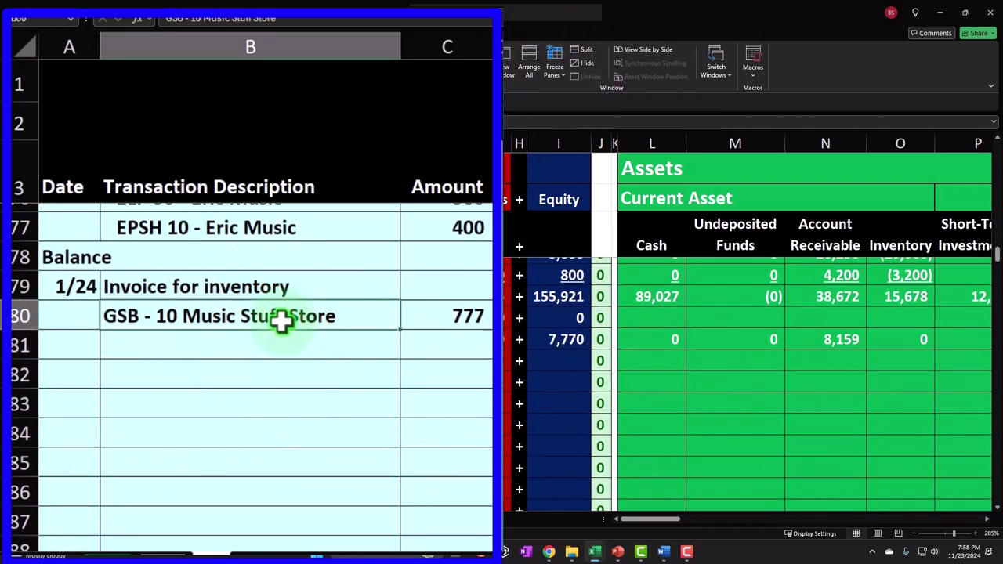
key(Right)
key(Right)
key(Right)
key(Right)
key(Right)
key(Right)
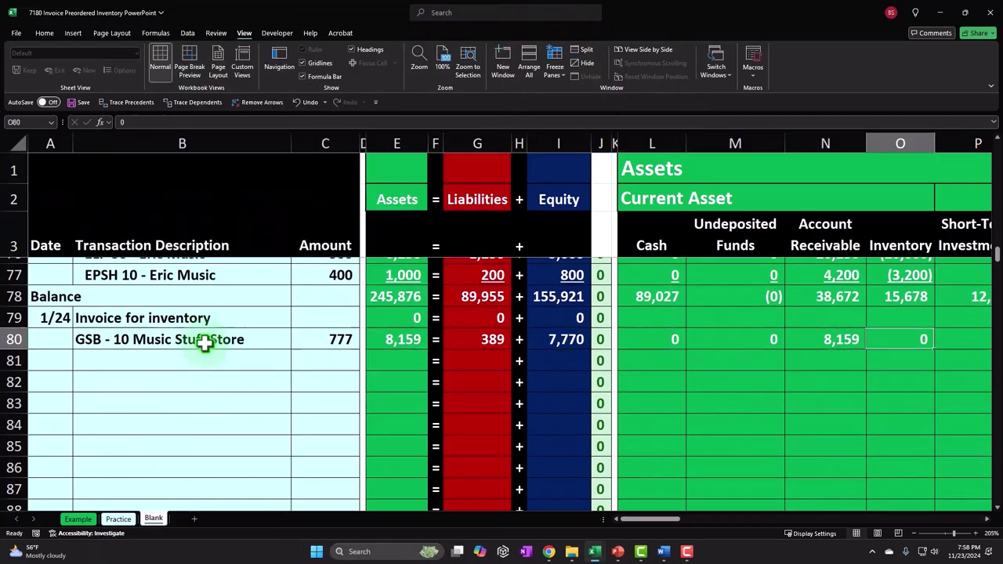
text(=1)
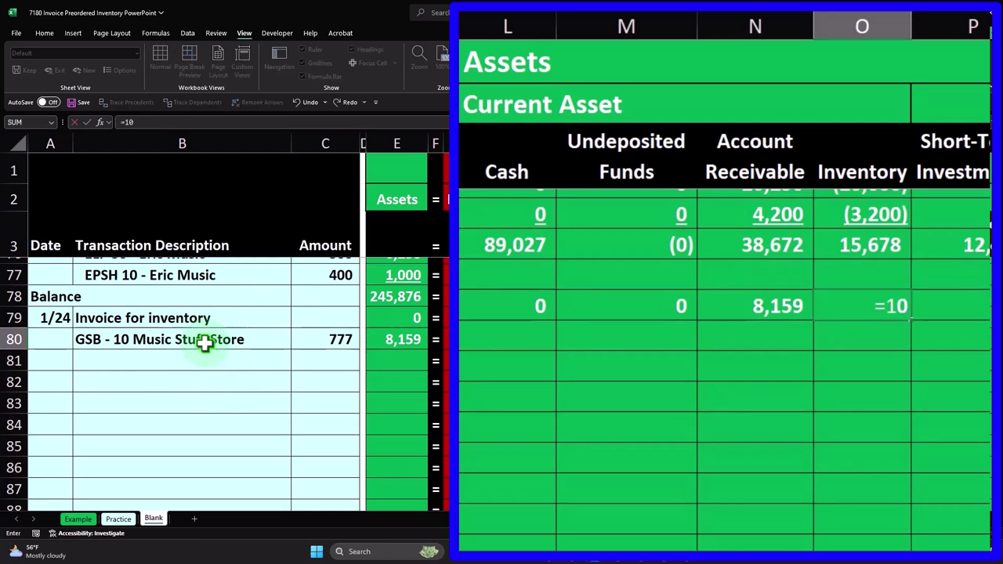
key(Up)
key(Up)
key(Up)
key(Up)
key(Up)
key(Up)
key(Up)
key(Up)
key(Up)
key(Up)
key(Up)
key(Up)
key(Up)
key(Up)
key(Up)
key(Up)
key(Up)
key(Up)
key(Up)
key(Up)
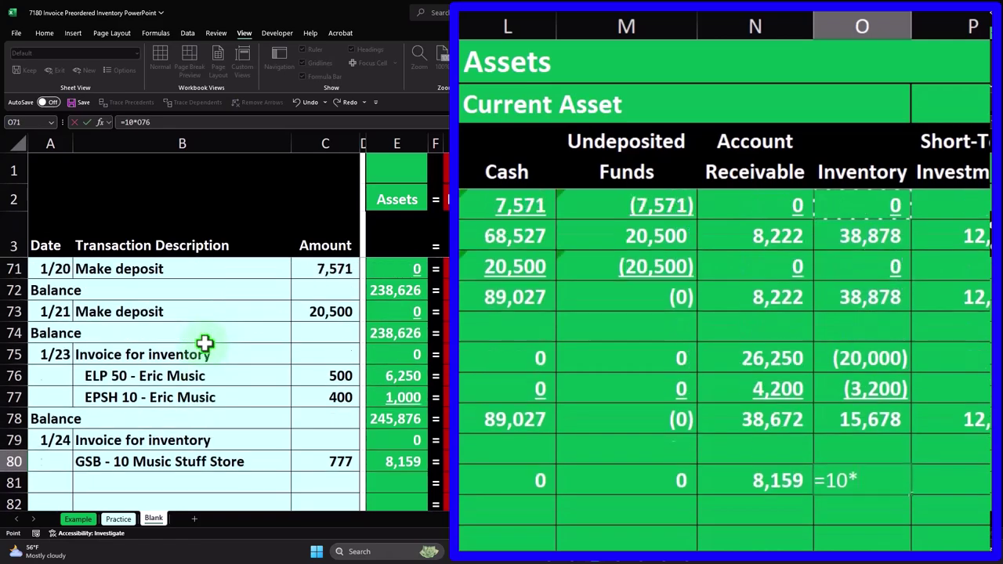
key(Up)
key(Up)
key(Up)
key(Up)
key(Up)
key(Up)
key(Up)
key(Up)
key(Up)
key(Up)
key(Up)
key(Up)
key(Up)
key(Up)
key(Up)
key(Up)
key(Up)
key(Up)
key(Up)
key(Up)
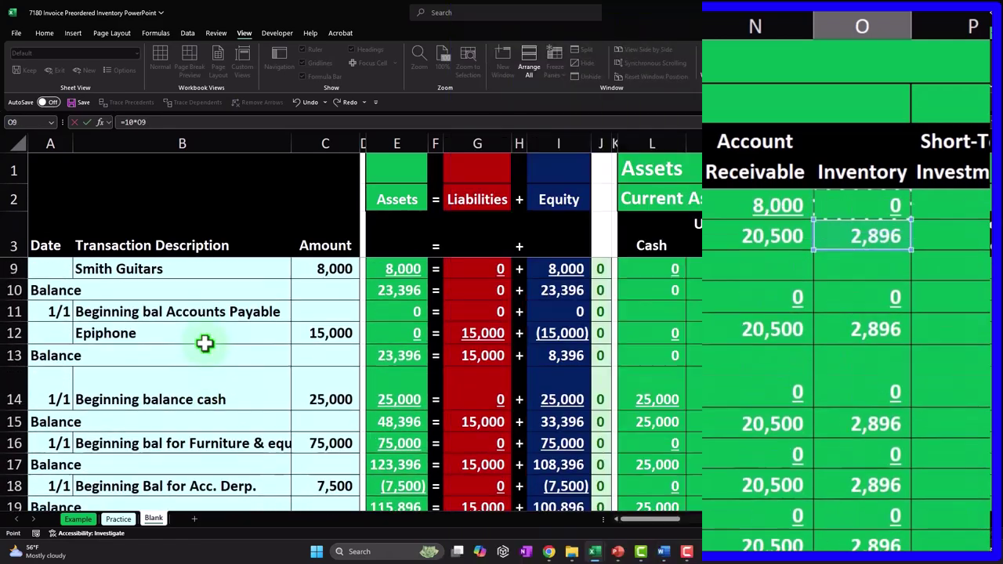
key(Right)
key(Right)
key(Right)
key(Right)
key(Right)
key(Right)
key(Right)
key(Right)
key(Right)
key(Right)
key(Right)
key(Right)
key(Right)
key(Right)
key(Right)
key(Right)
key(Right)
key(Right)
key(Right)
key(Right)
key(Right)
key(Right)
key(Right)
key(Right)
key(Right)
key(Right)
key(Right)
key(Right)
key(Right)
key(Right)
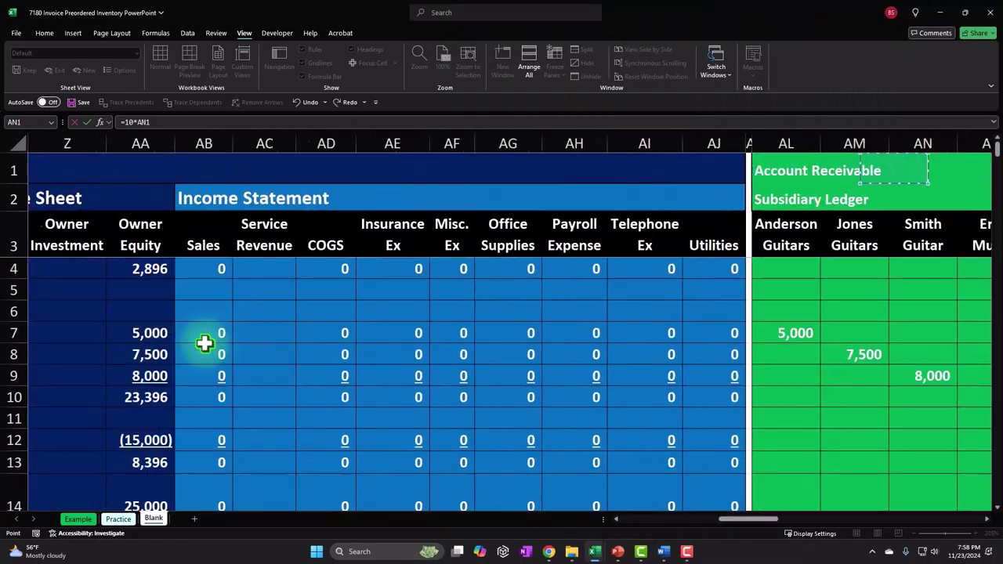
key(Right)
key(Right)
key(Right)
key(Right)
key(Right)
key(Right)
key(Right)
key(Right)
key(Right)
key(Right)
key(Right)
key(Right)
key(Right)
key(Right)
key(Right)
key(Right)
key(Right)
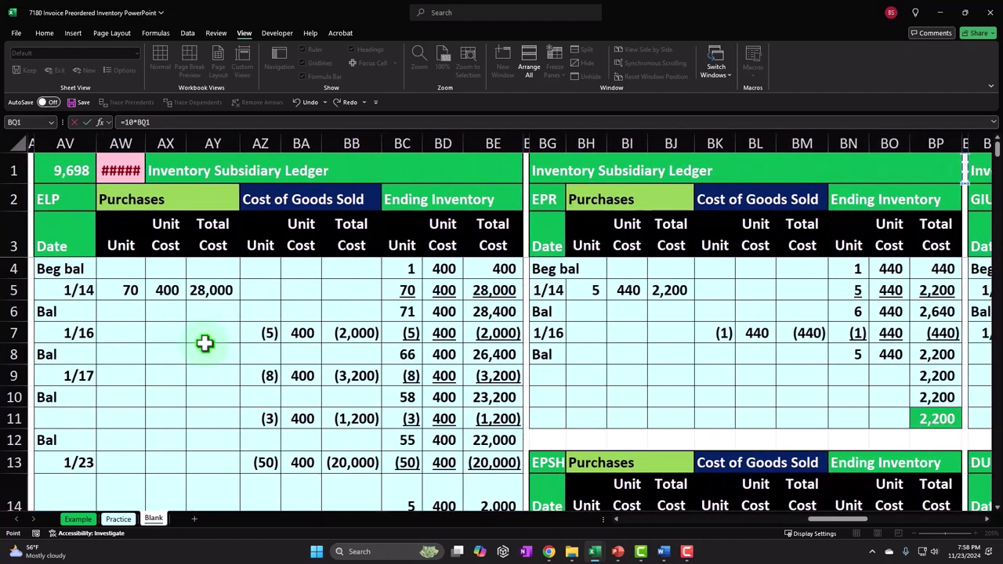
key(Right)
key(Right)
key(Right)
key(Down)
key(Down)
key(Down)
key(Down)
key(Down)
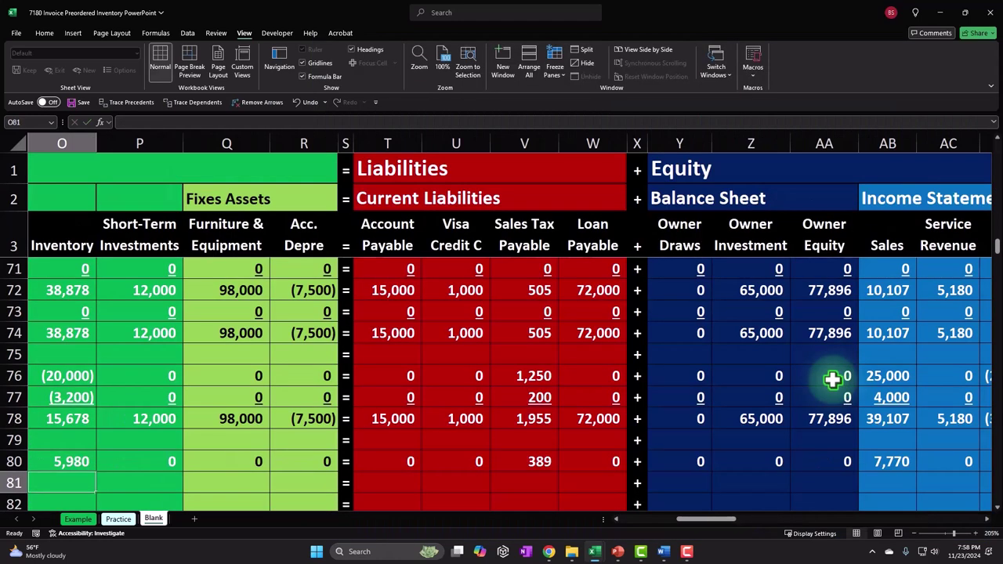
Edit the O80 formula to be negative so inventory shows (5,980).
scroll(833, 380, left, 4)
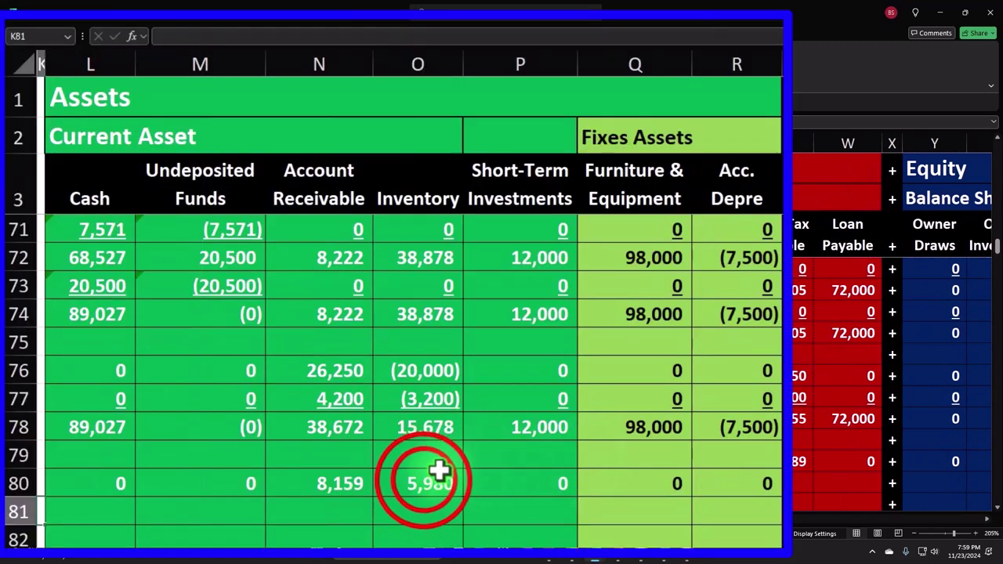
double_click(294, 462)
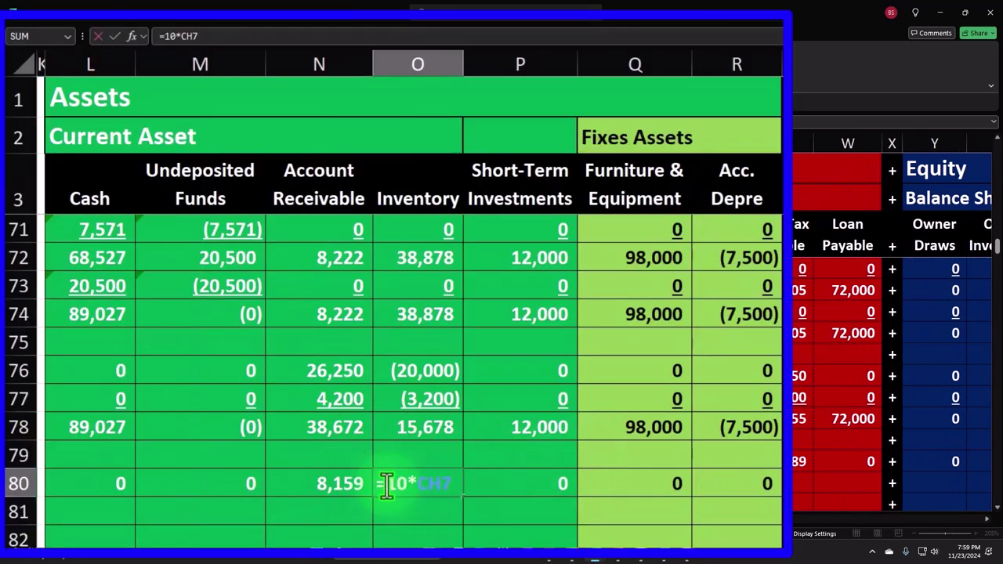
key(Return)
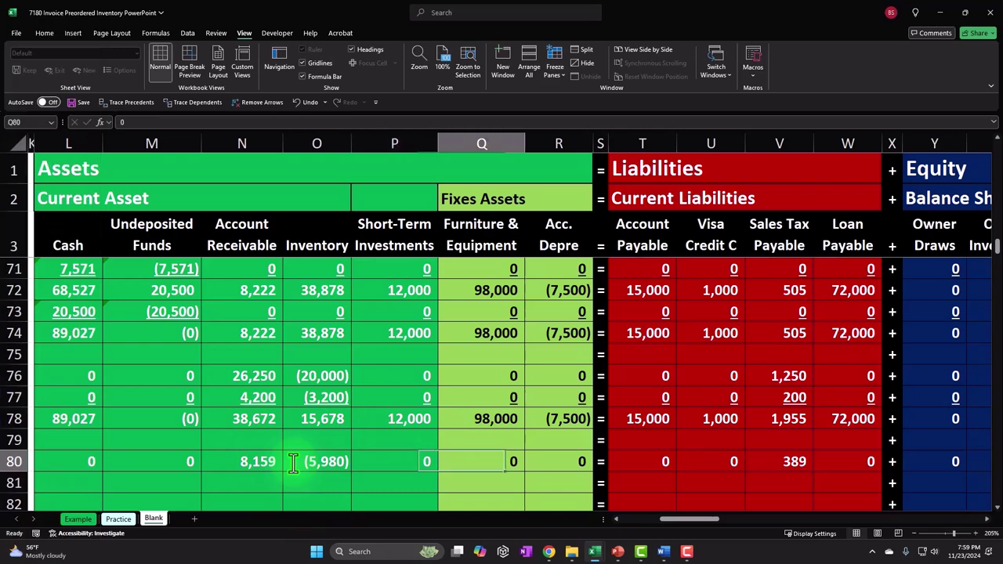
Set AD80 COGS to =O80 for (5,980) and check the income statement amounts' total.
key(Right)
key(Right)
key(Right)
key(Right)
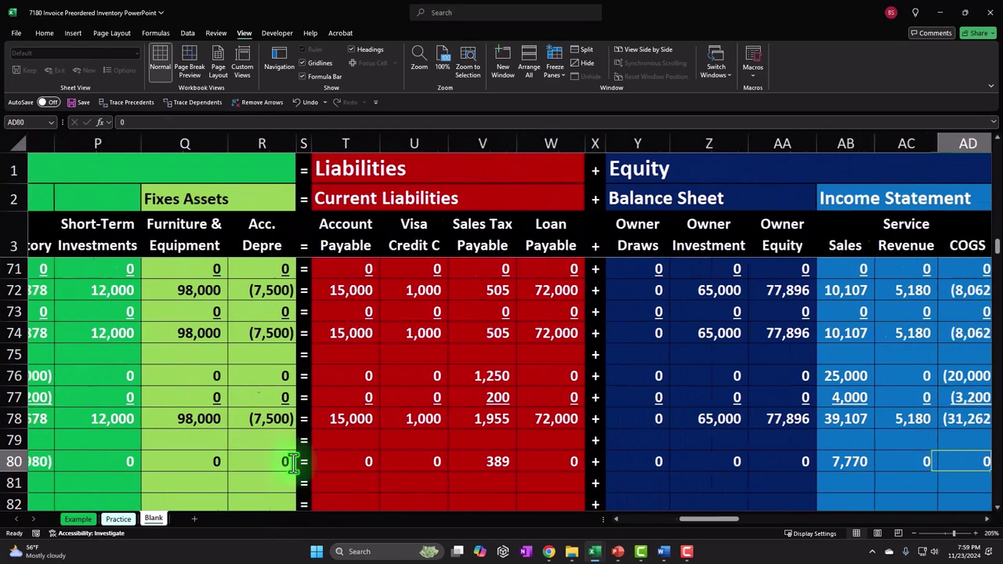
text(=)
key(Left)
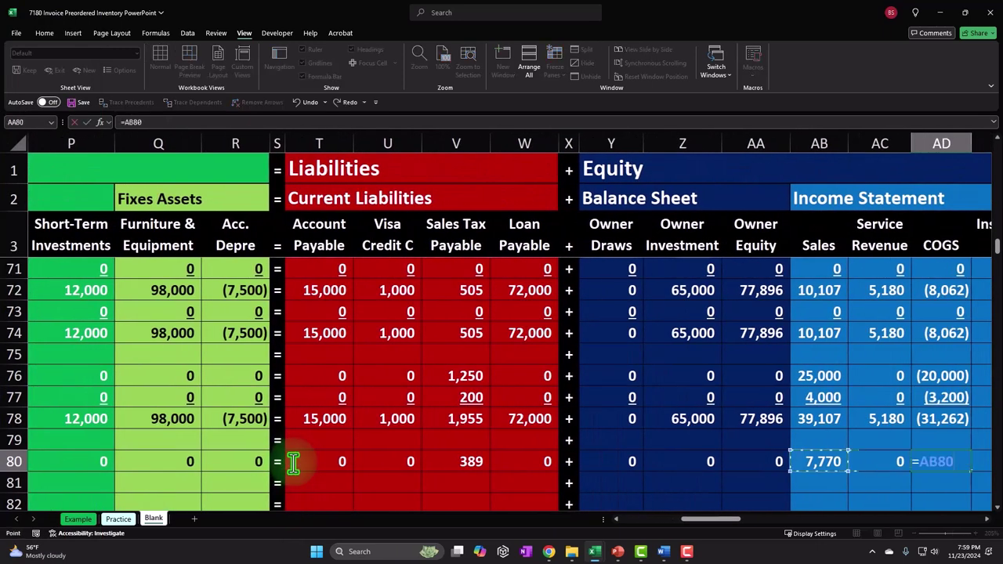
key(Left)
key(Left)
key(Left)
key(Left)
key(Left)
key(Left)
key(Left)
key(Left)
key(Left)
key(Left)
key(Left)
key(Left)
key(Left)
key(Return)
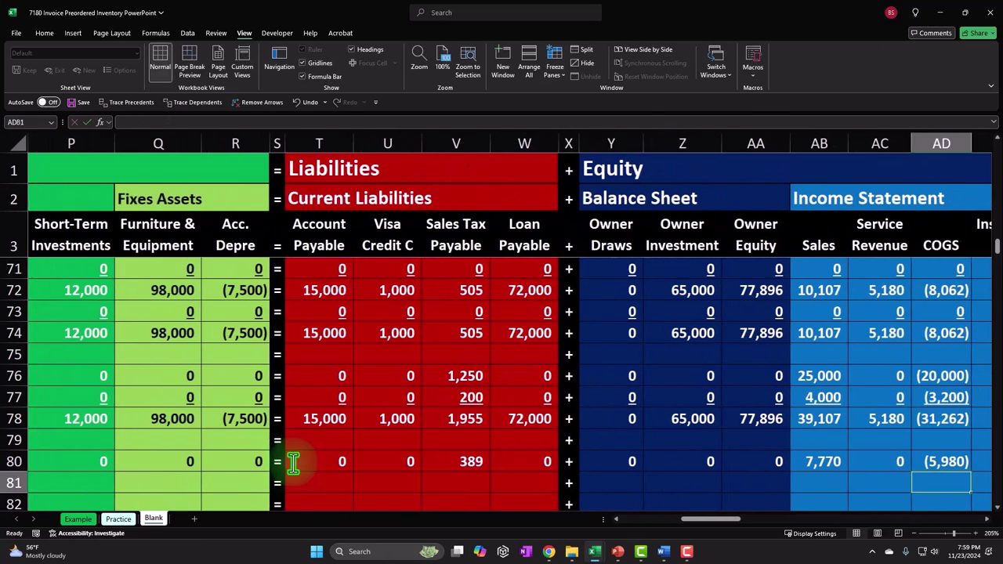
key(Right)
key(Right)
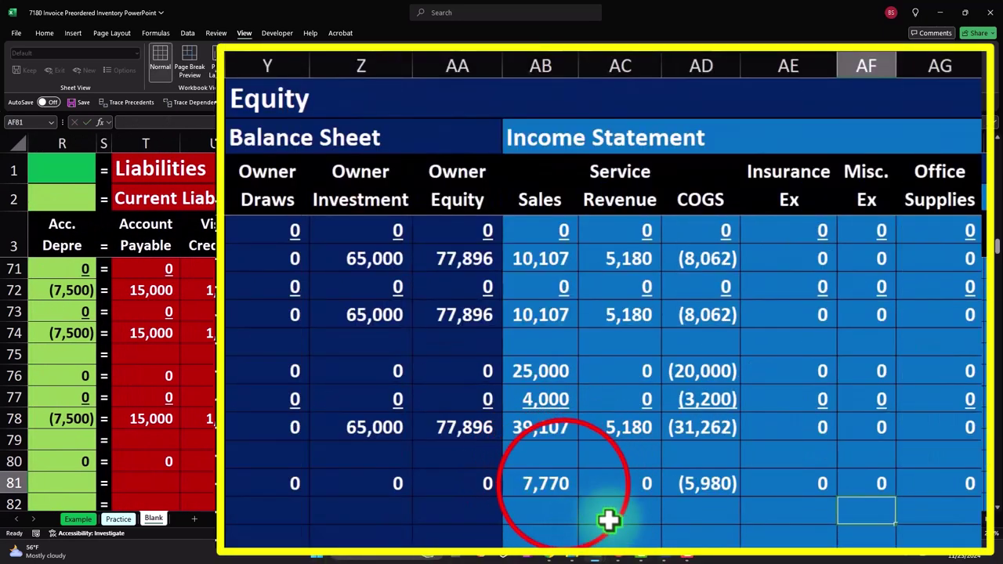
drag(567, 486, 680, 483)
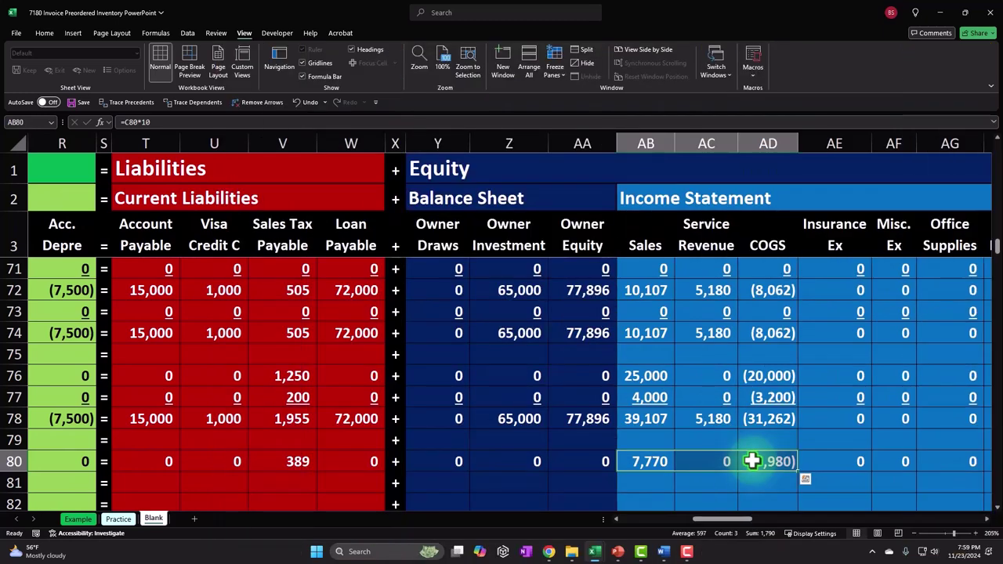
key(Left)
key(Left)
key(Left)
key(Left)
key(Left)
key(Left)
key(Left)
key(Left)
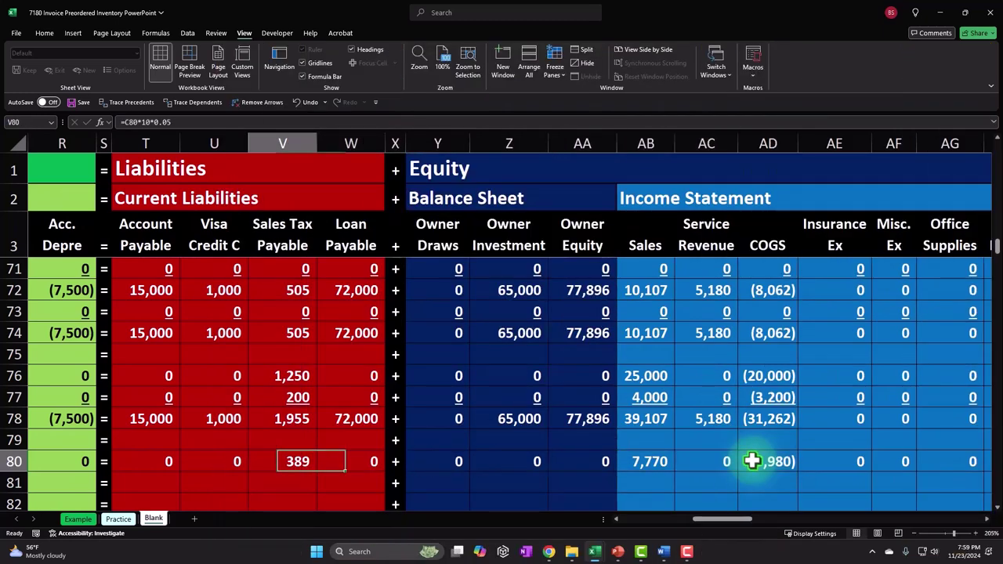
key(Left)
key(Left)
key(Left)
key(Left)
key(Left)
key(Left)
key(Left)
key(Left)
key(Left)
key(Left)
key(Left)
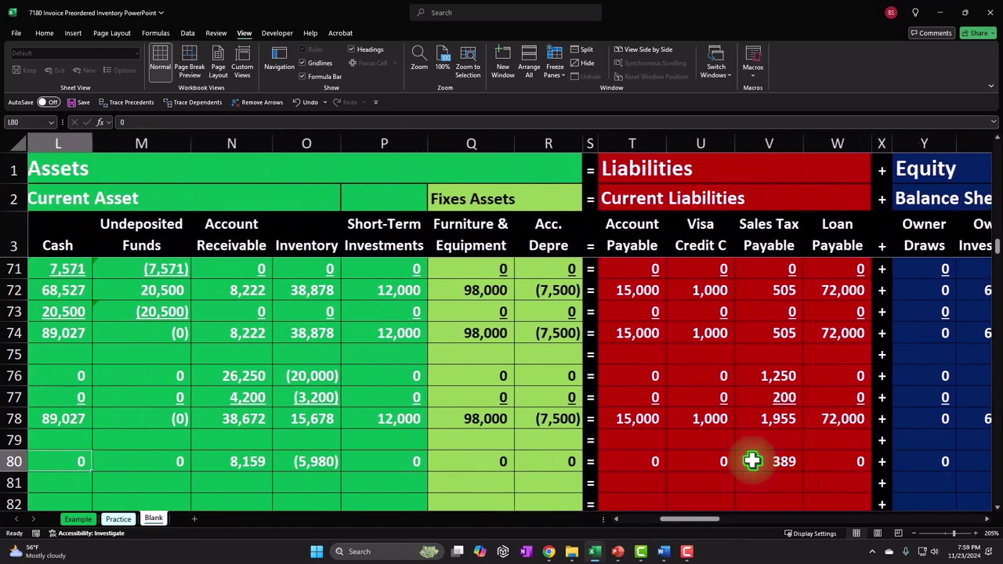
key(Left)
key(Left)
key(Left)
key(Left)
key(Left)
key(Left)
key(Left)
key(Left)
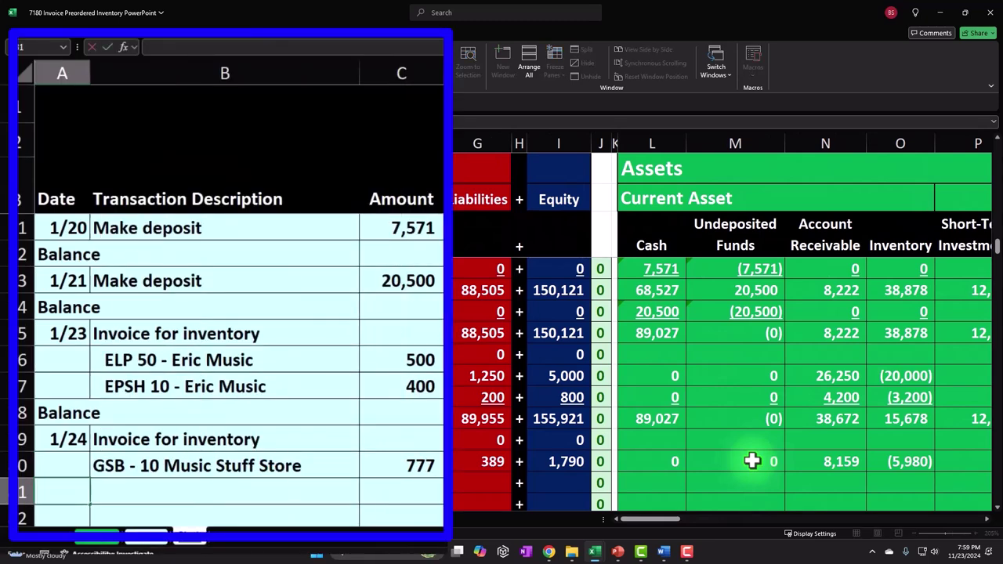
Confirm the A81 Balance label and underline row 80's asset L80:R80 and liability T80:W80 amounts.
key(Right)
key(Right)
key(Right)
key(Right)
key(Right)
key(Right)
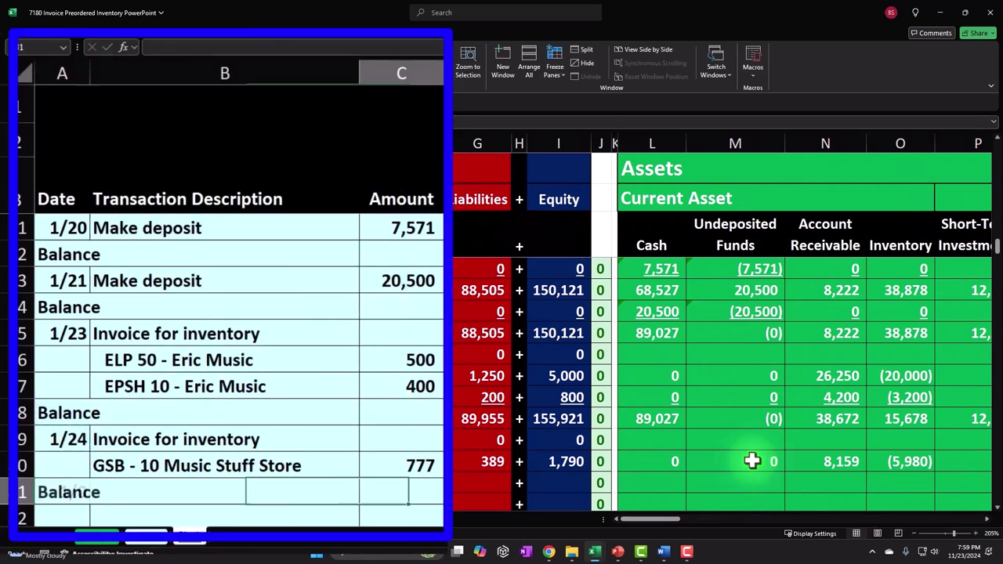
drag(653, 462, 555, 460)
click(96, 72)
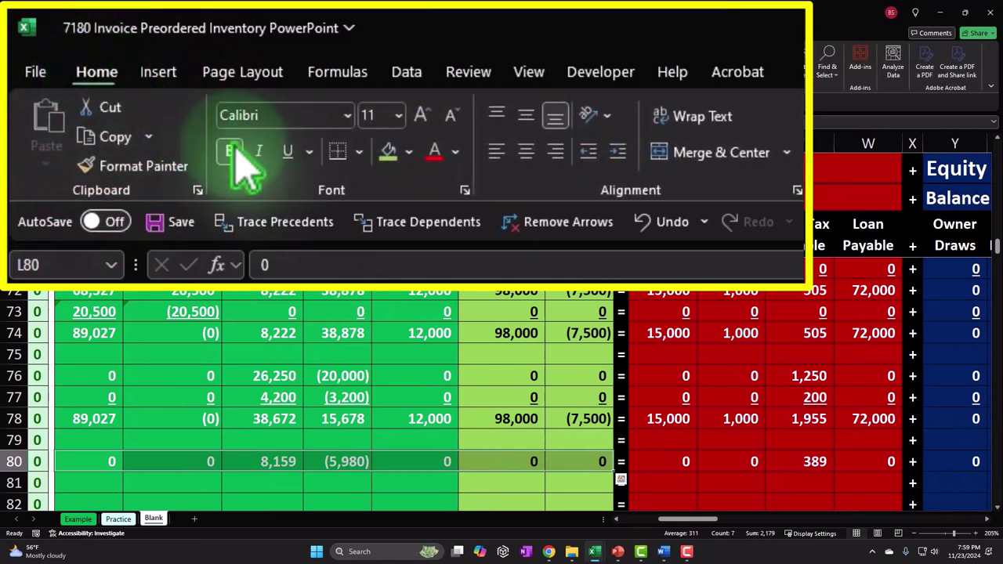
click(288, 151)
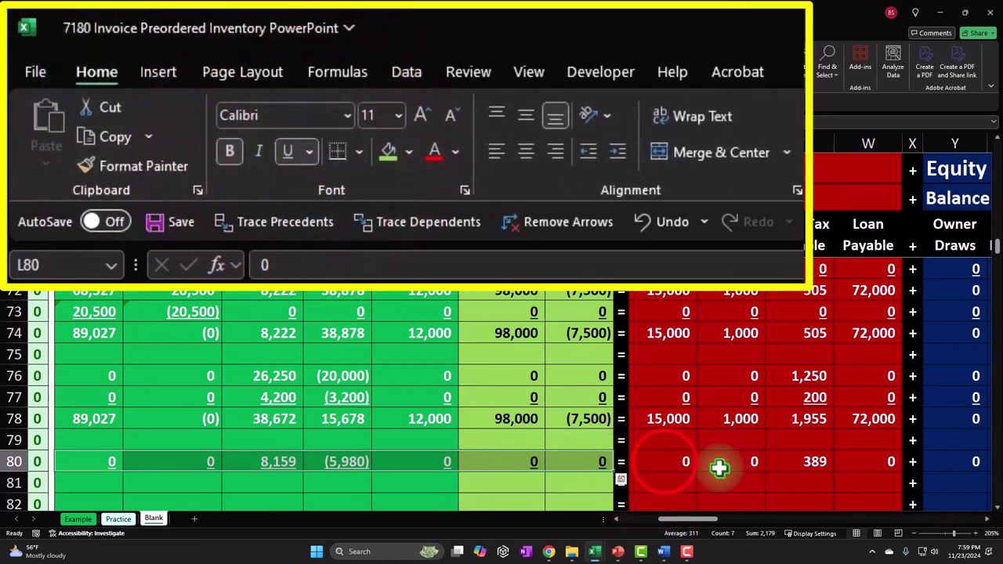
drag(668, 462, 838, 461)
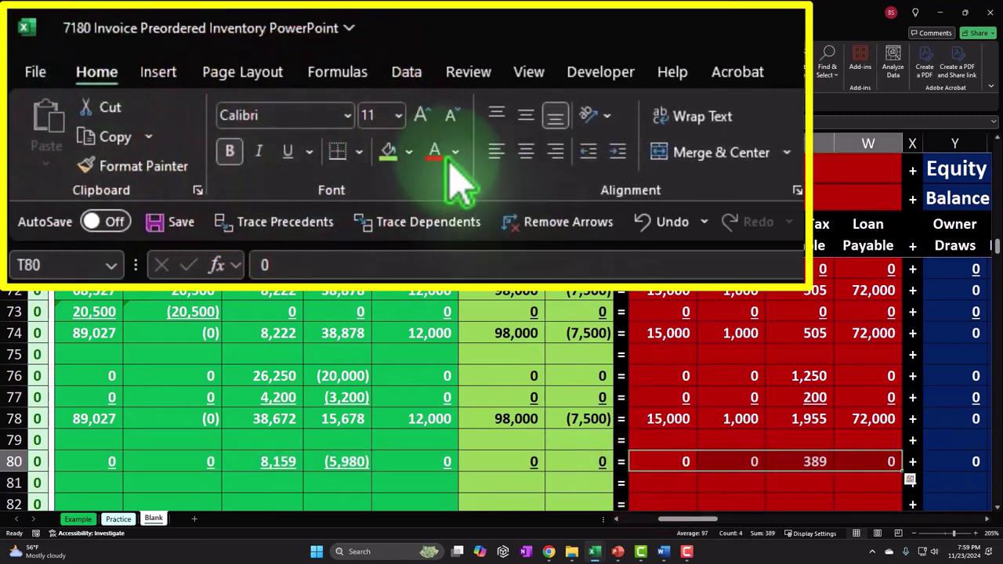
click(337, 151)
Underline row 80's equity and income statement amounts Y80:AH80.
drag(972, 462, 999, 454)
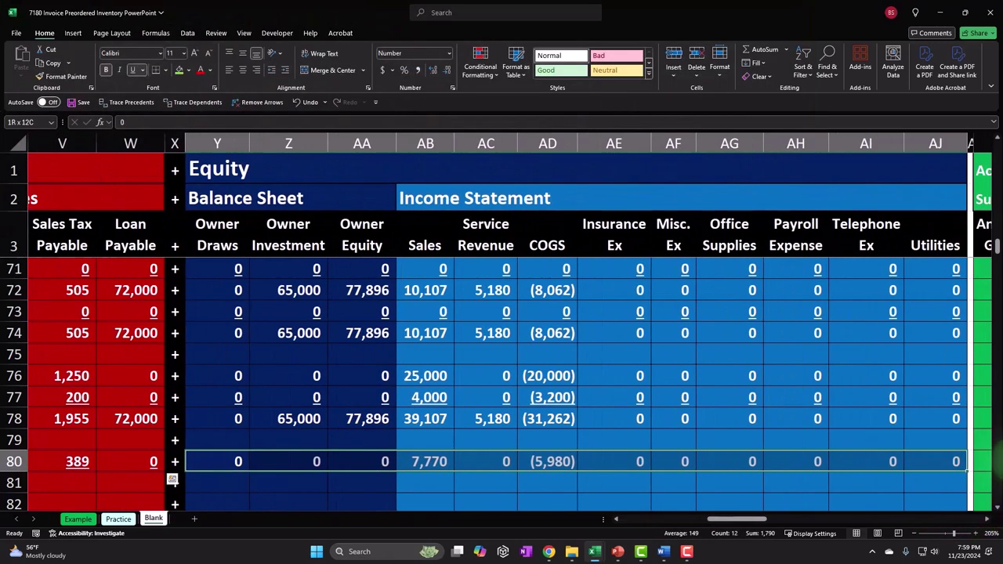
click(131, 70)
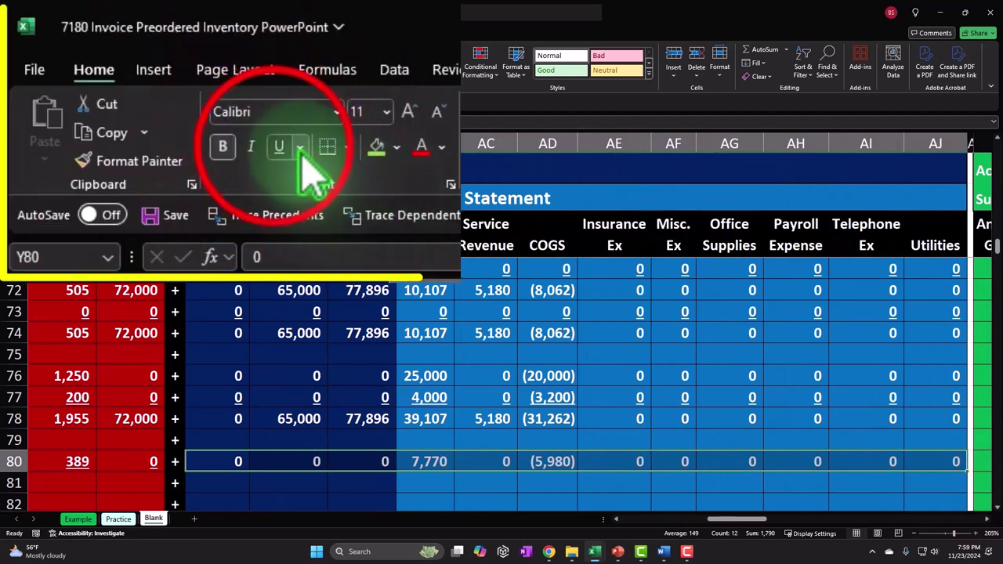
key(Down)
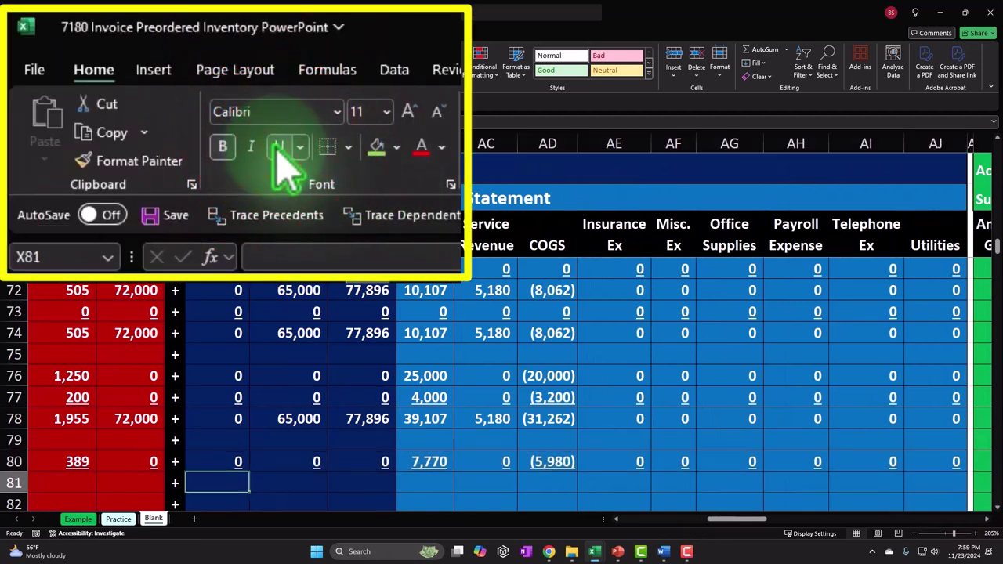
key(Left)
key(Left)
key(Left)
key(Left)
key(Left)
key(Left)
key(Left)
key(Left)
key(Left)
key(Left)
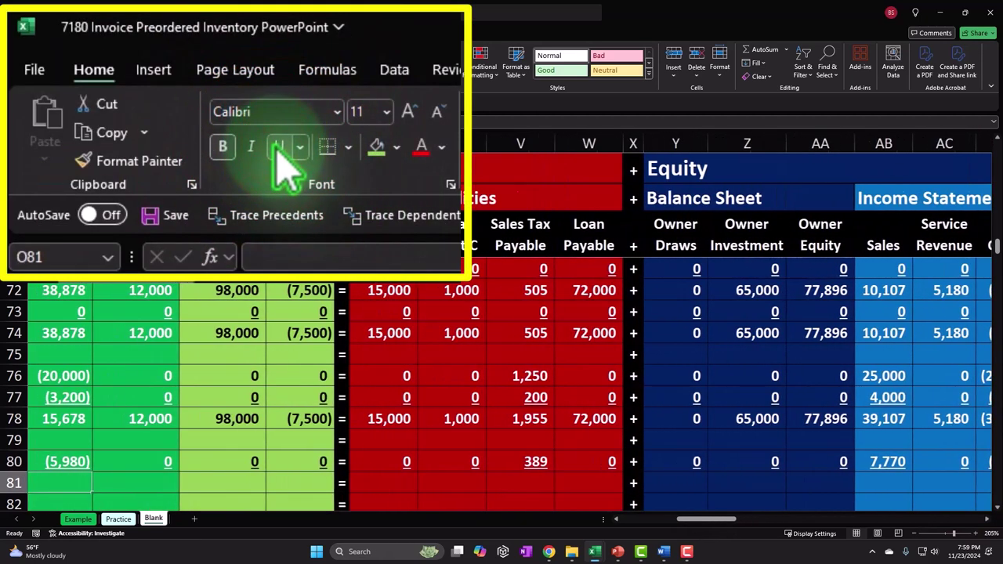
key(Left)
key(Left)
key(Left)
key(Left)
key(Left)
key(Left)
key(Left)
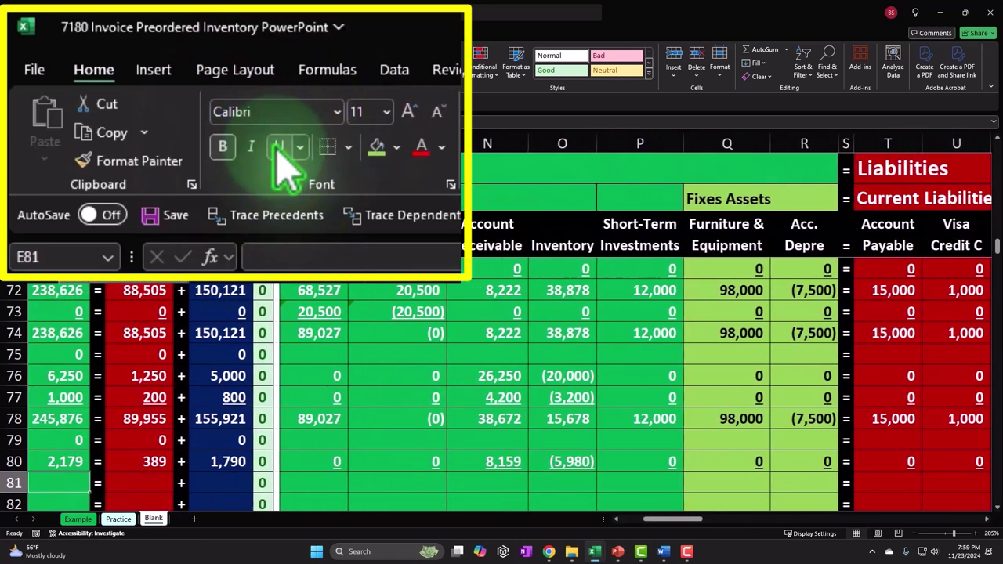
key(Right)
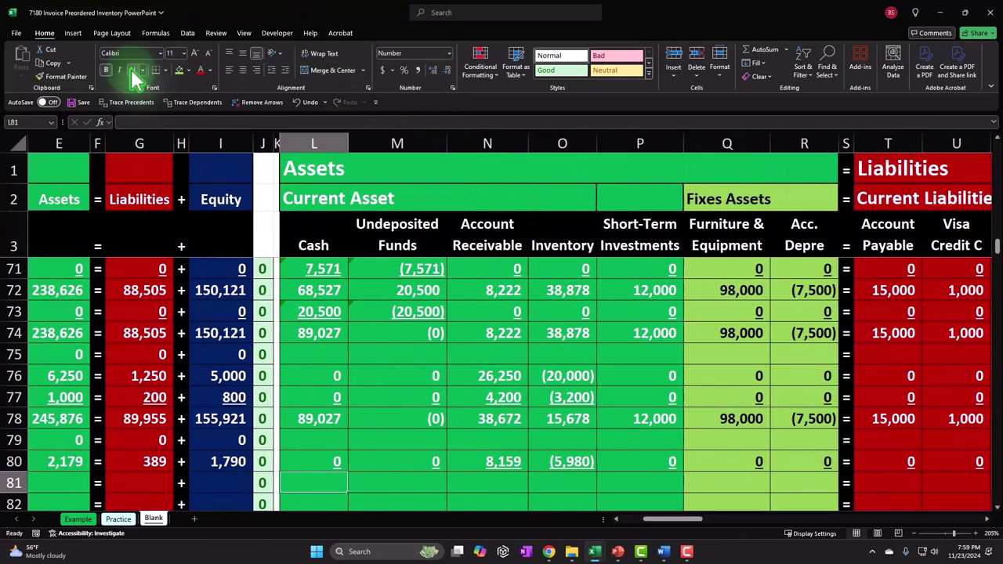
Enter =SUM(L78:L80) in L81 for the 89,027 cash balance and copy it.
text(=sum()
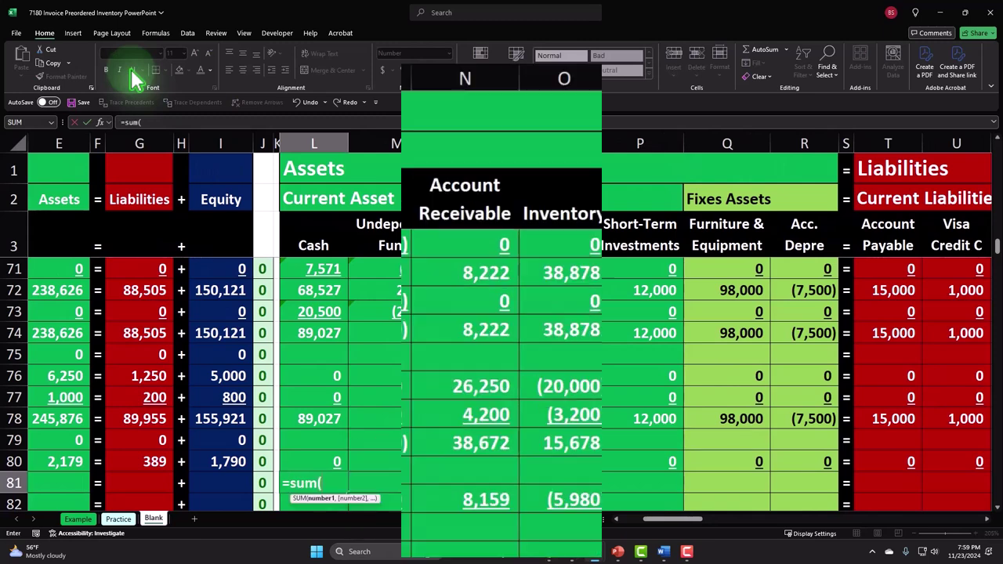
key(Up)
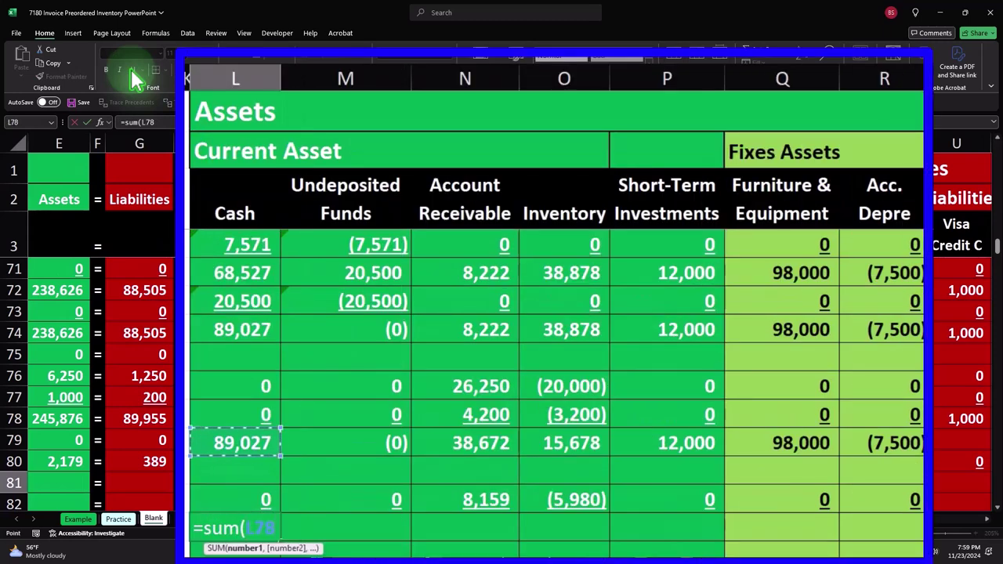
key(Return)
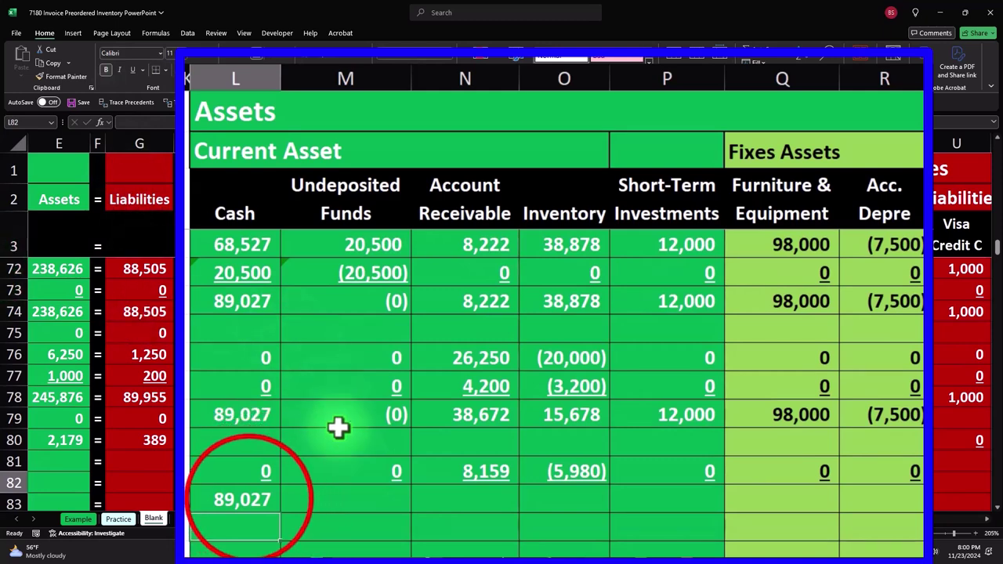
click(238, 497)
key(ctrl+c)
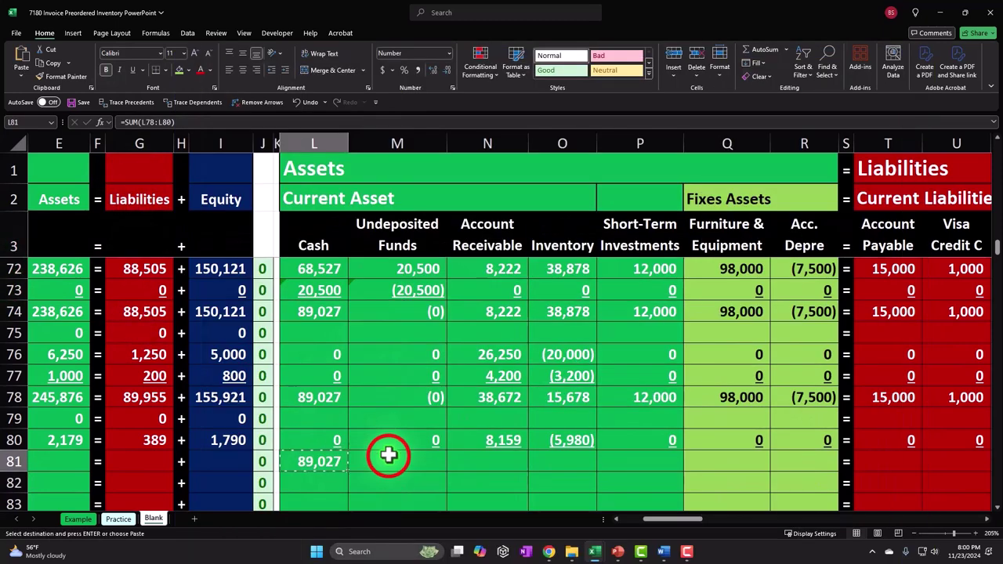
Paste the total formula into M81:R81, T81:W81 and Y81:AJ81.
drag(388, 457, 772, 459)
right_click(772, 459)
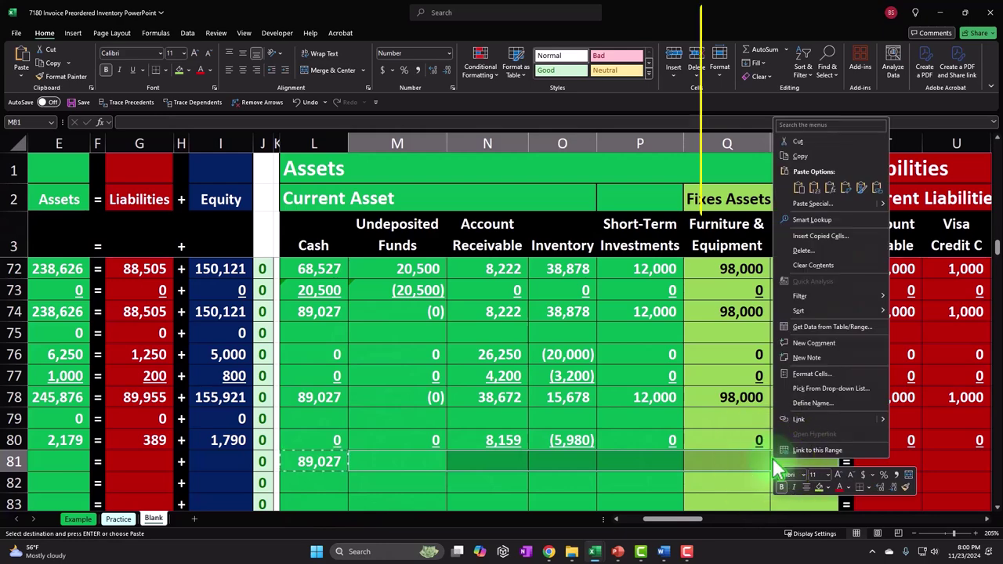
click(799, 168)
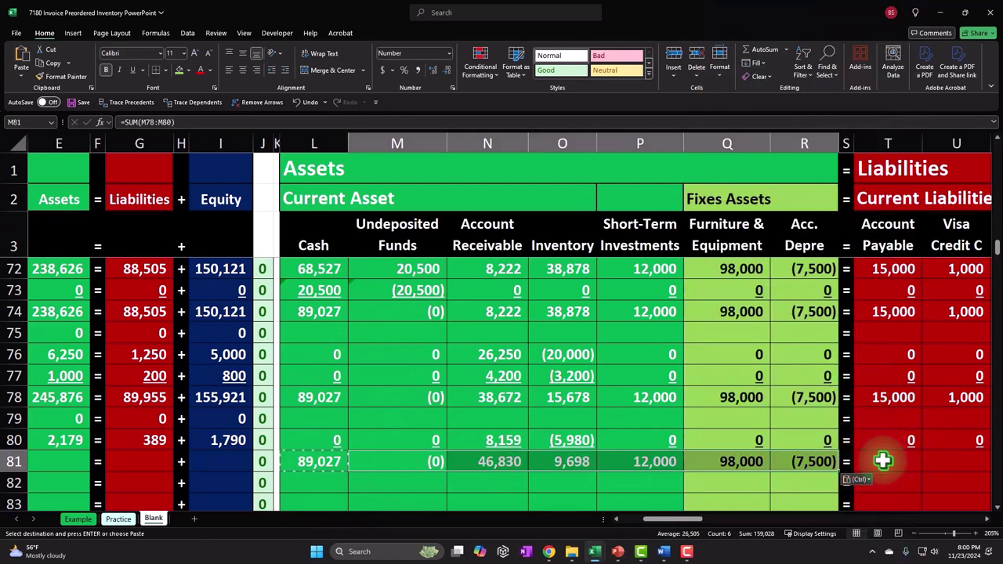
scroll(884, 459, right, 8)
drag(228, 461, 436, 463)
right_click(436, 462)
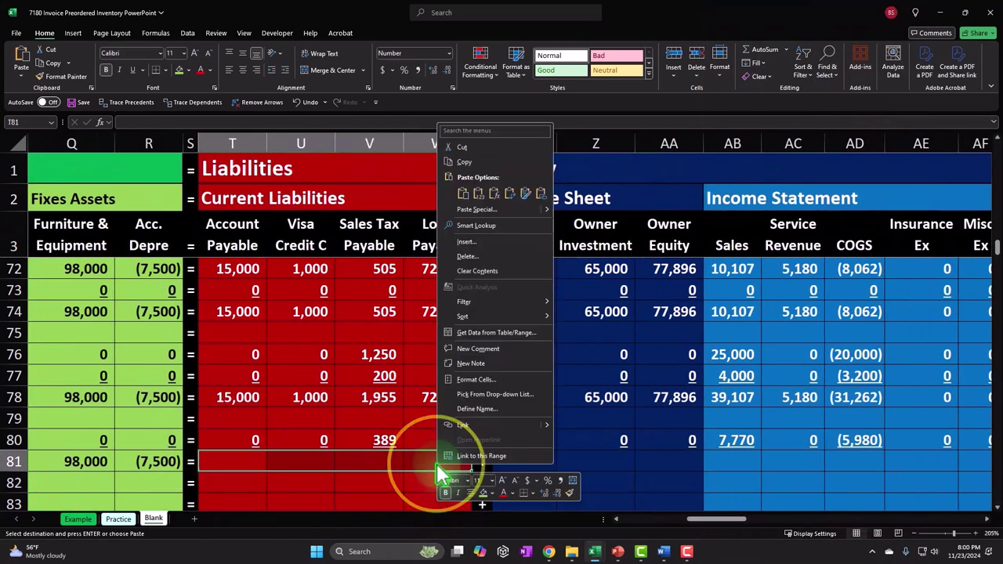
click(493, 203)
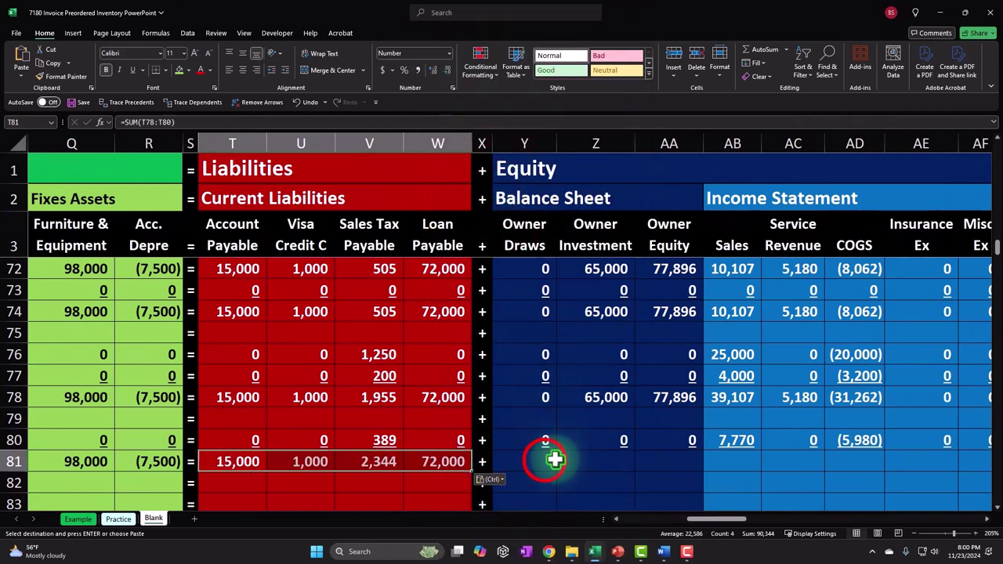
drag(548, 462, 929, 469)
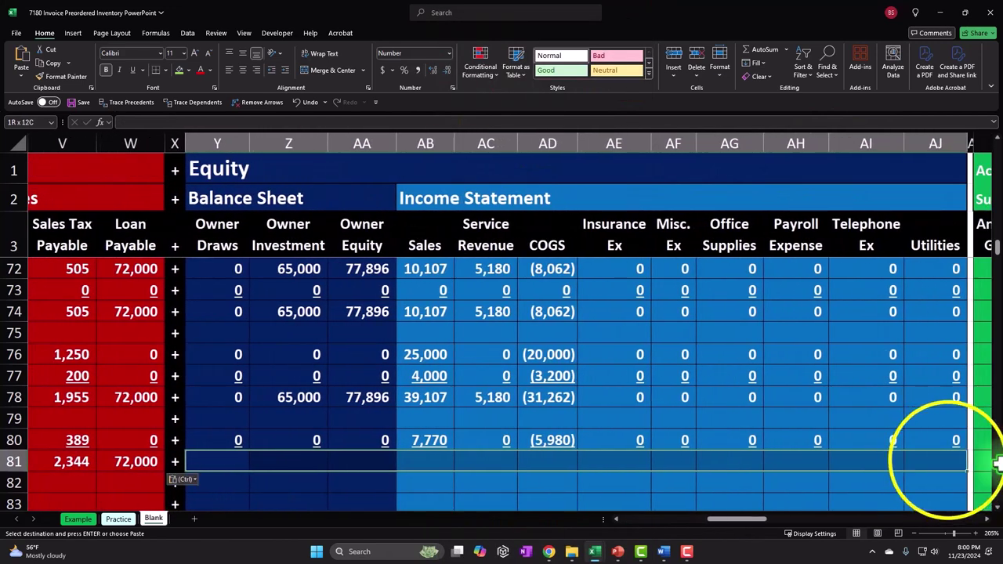
right_click(949, 460)
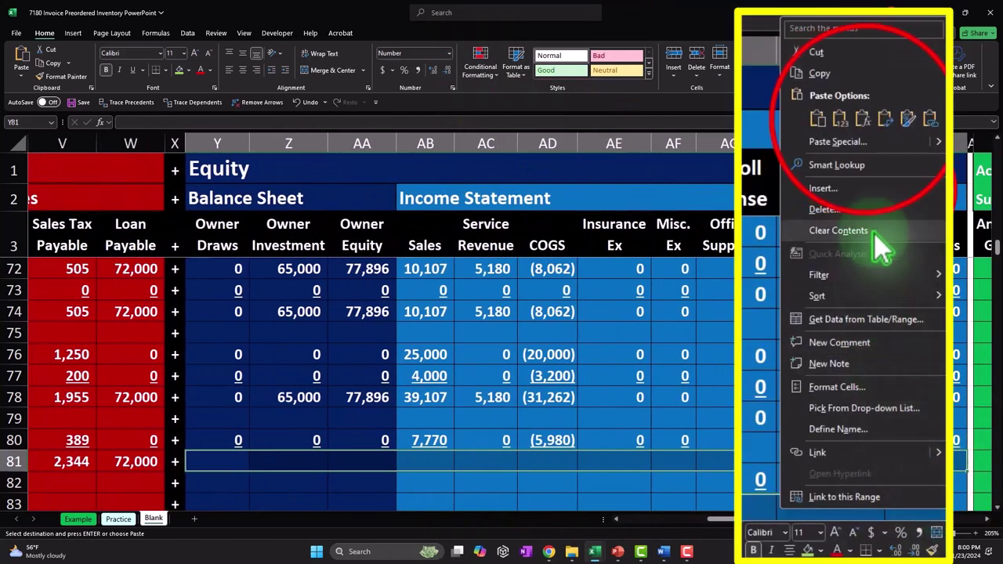
click(867, 120)
key(Left)
Copy the E80 and G80 subtotal formulas into E81 (248,055) and G81 (90,344).
key(Home)
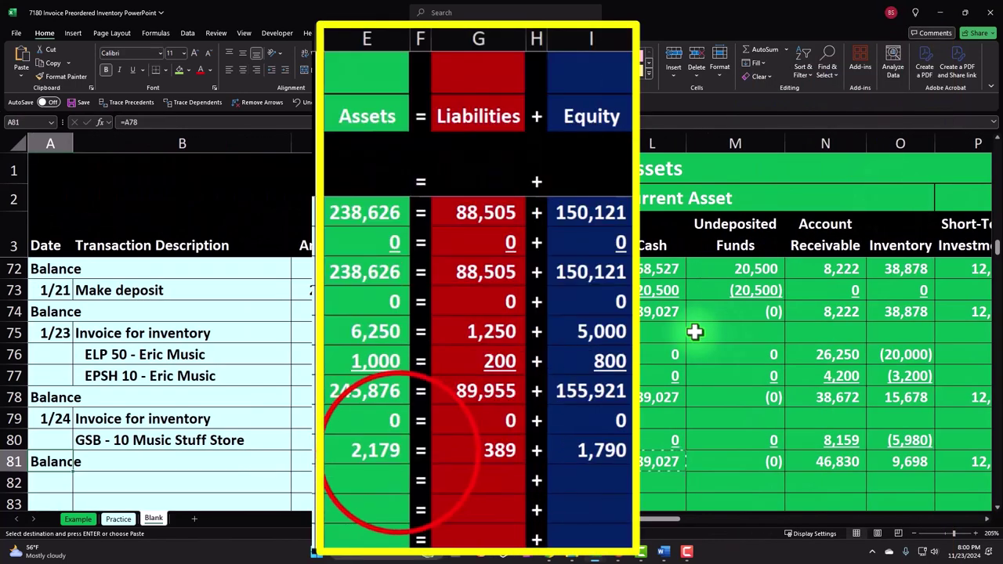
click(401, 459)
click(404, 480)
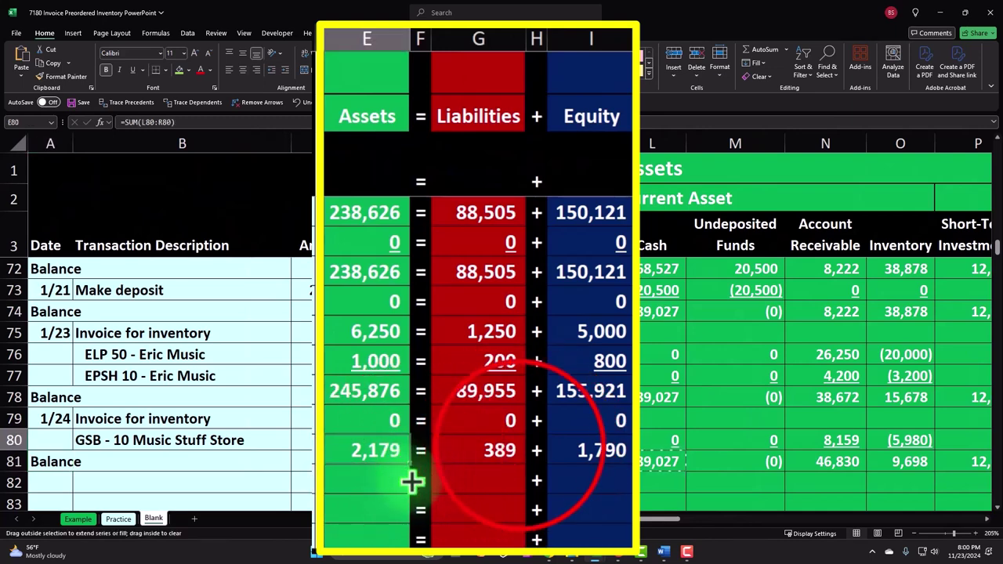
key(Return)
click(531, 463)
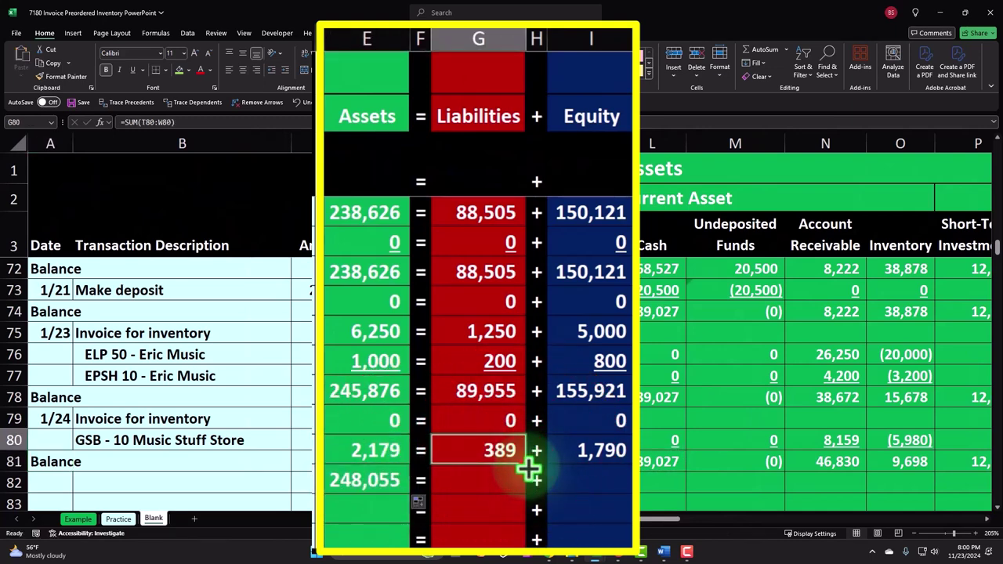
click(529, 480)
key(ctrl+v)
click(624, 452)
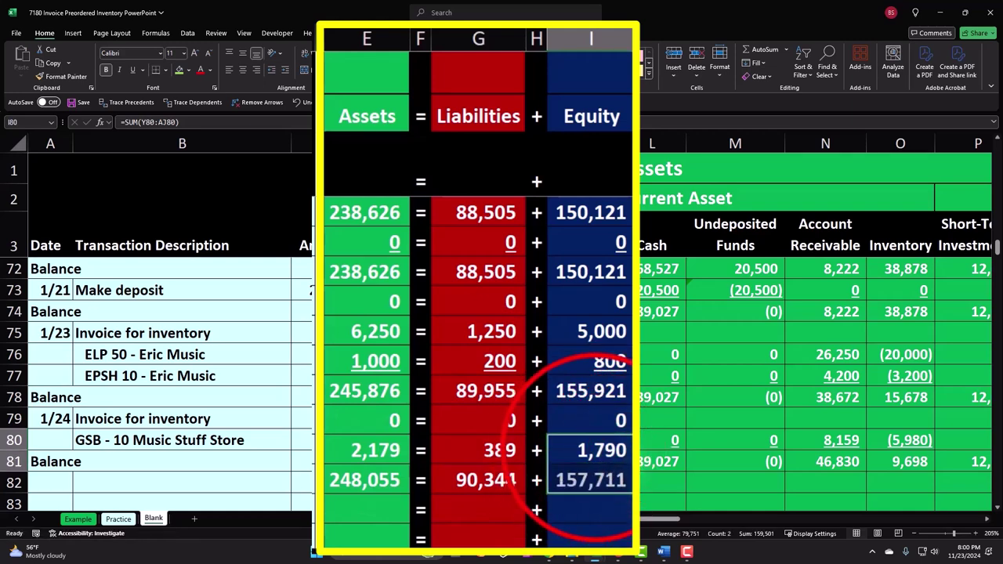
Compare the invoice subtotals in E80, G80 and I80, then move right along row 82 to the Sales column.
click(558, 440)
ctrl+click(478, 440)
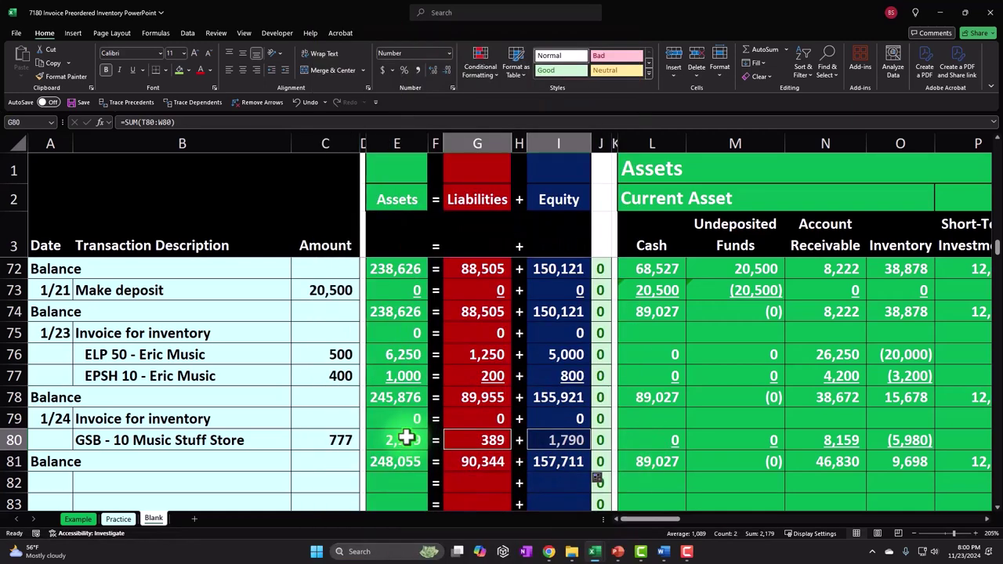
ctrl+click(407, 440)
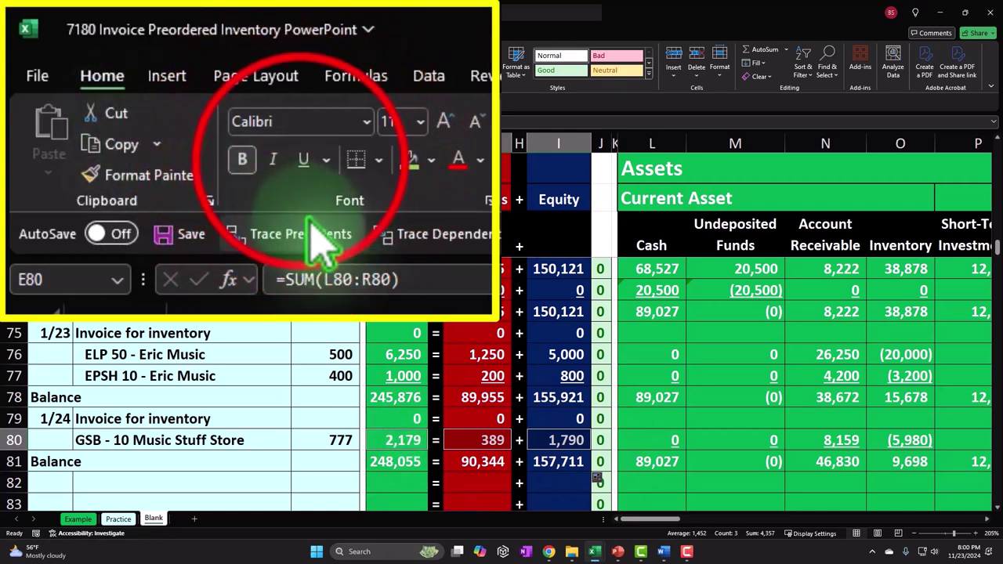
click(737, 473)
key(Right)
key(Right)
key(Right)
key(Right)
key(Right)
key(Right)
key(Right)
key(Right)
key(Right)
key(Right)
key(Right)
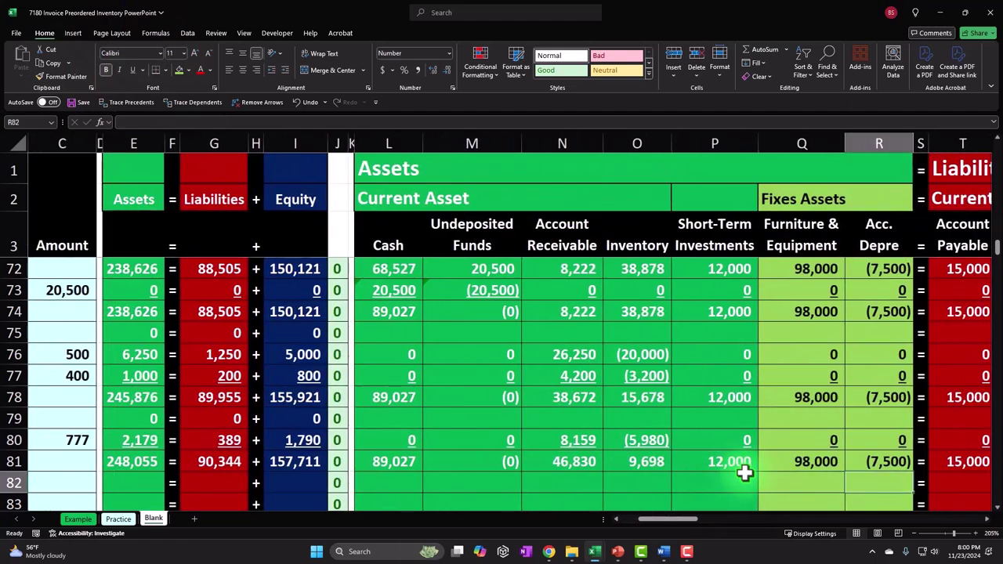
key(Right)
key(Right)
key(Right)
key(Right)
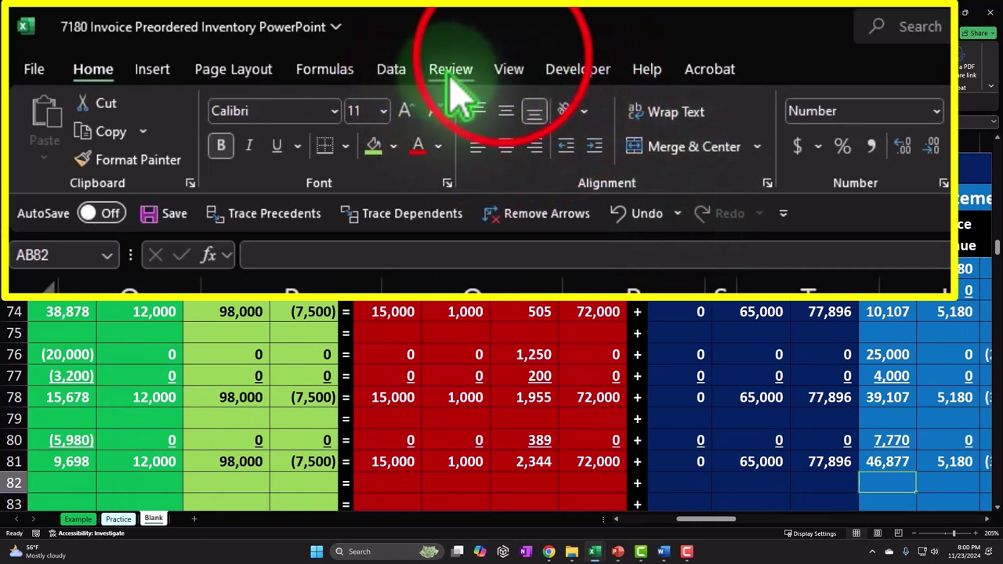
Unfreeze the worksheet panes.
click(244, 32)
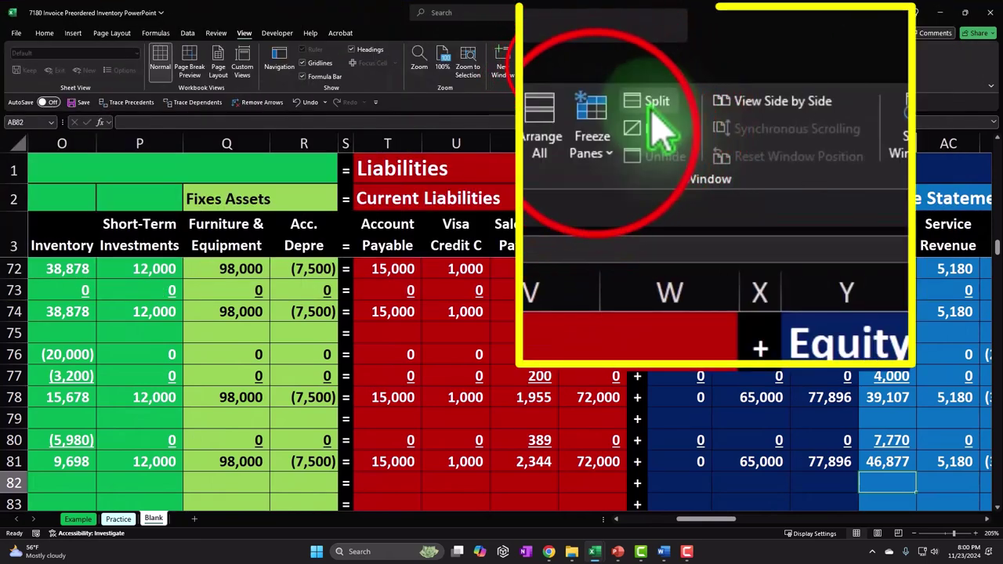
click(556, 74)
click(572, 102)
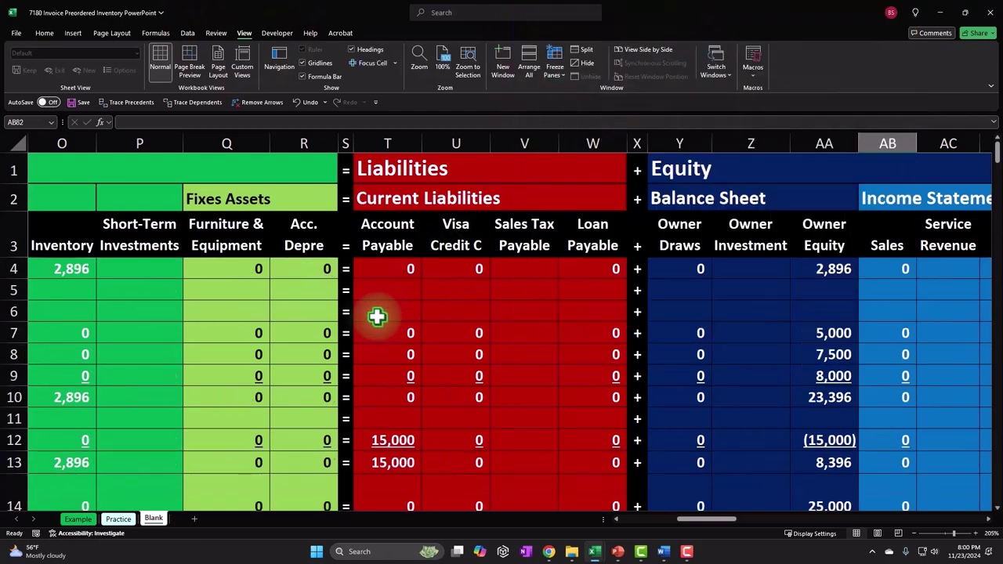
scroll(321, 359, down, 18)
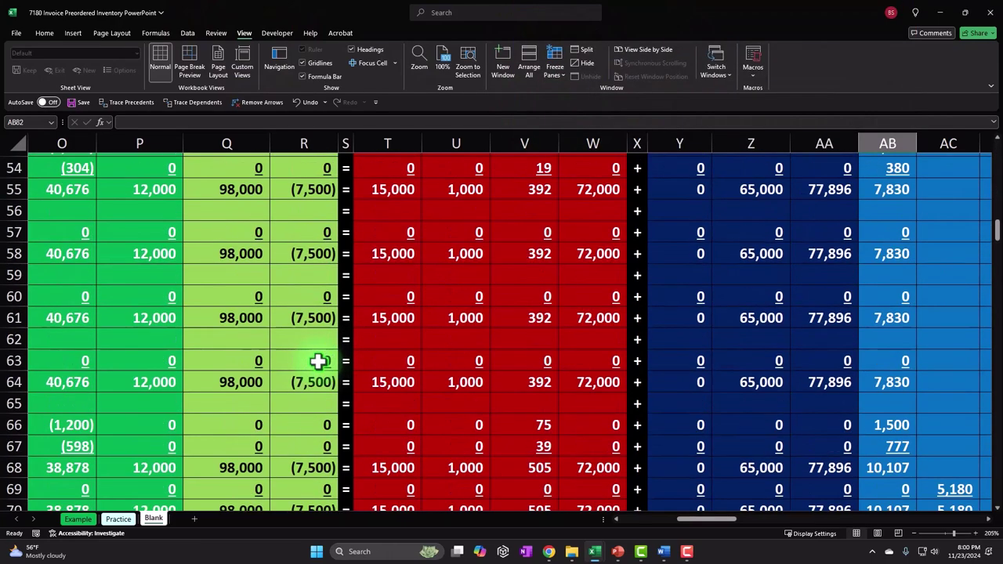
scroll(319, 360, down, 6)
scroll(319, 358, up, 2)
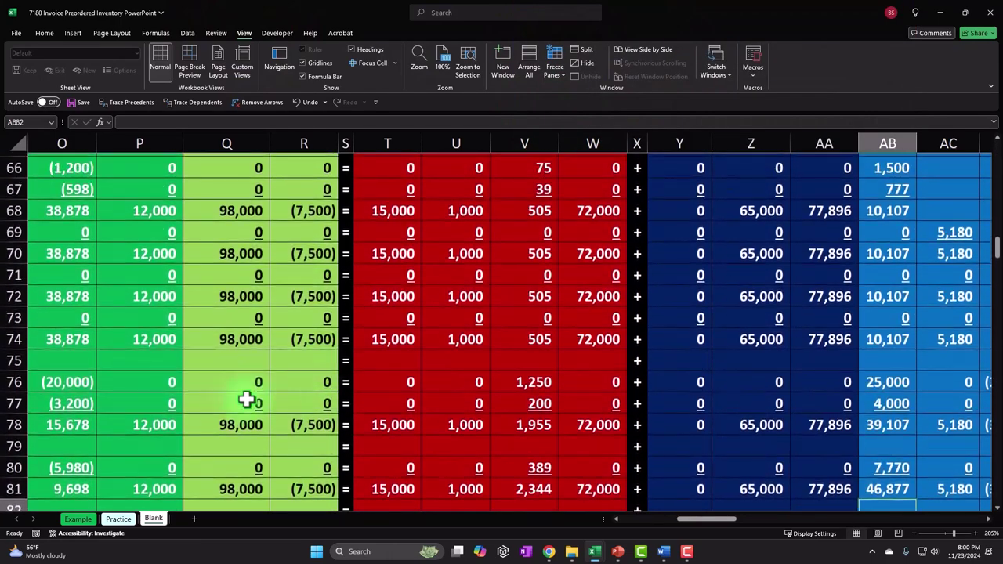
Split the window at cell P81 so the row 81 totals stay in view.
click(122, 487)
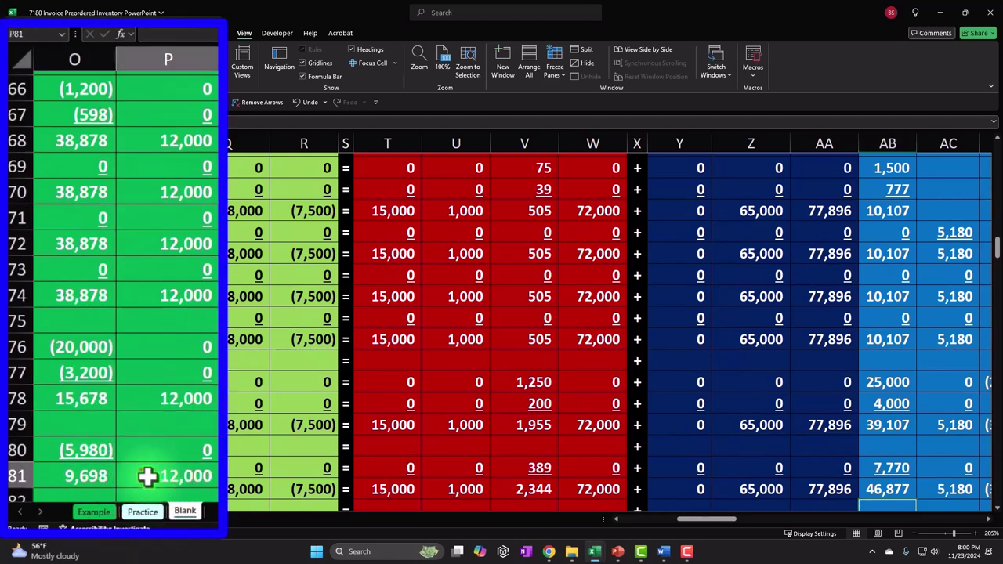
scroll(147, 477, down, 1)
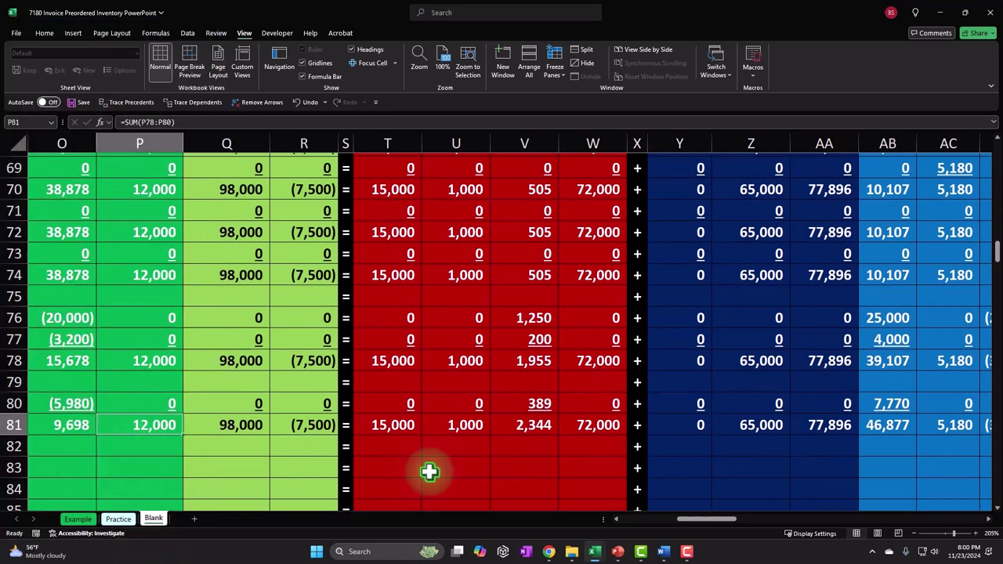
click(995, 252)
drag(997, 254, 997, 257)
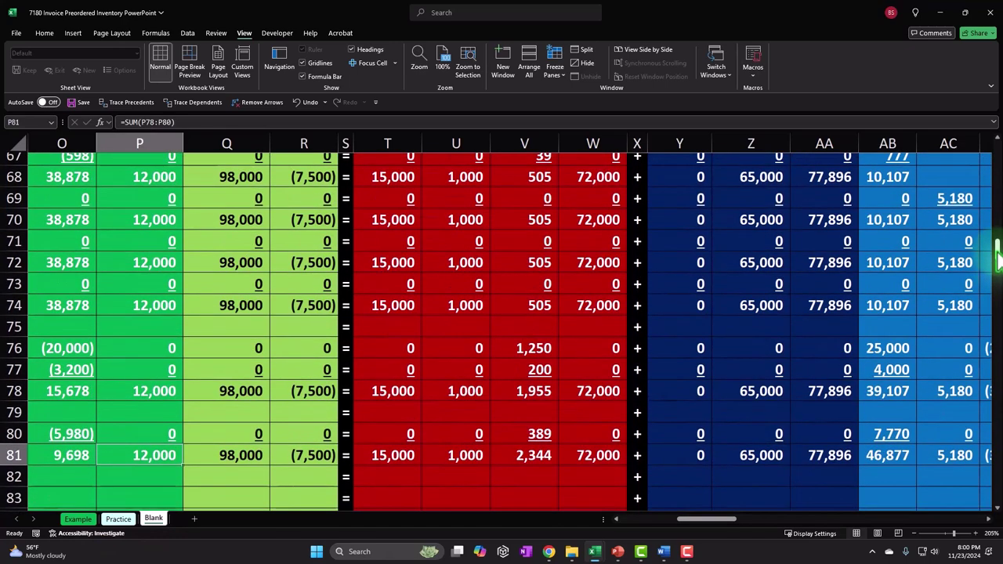
click(586, 49)
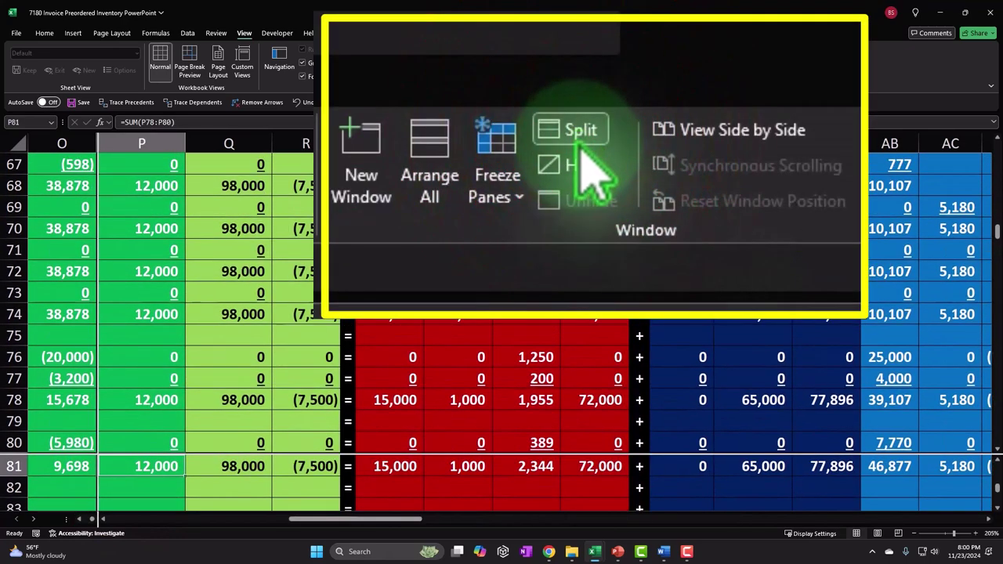
Bring the ELP Inventory Subsidiary Ledger and its AW1 check cell into view in the right pane.
click(569, 218)
scroll(588, 250, up, 20)
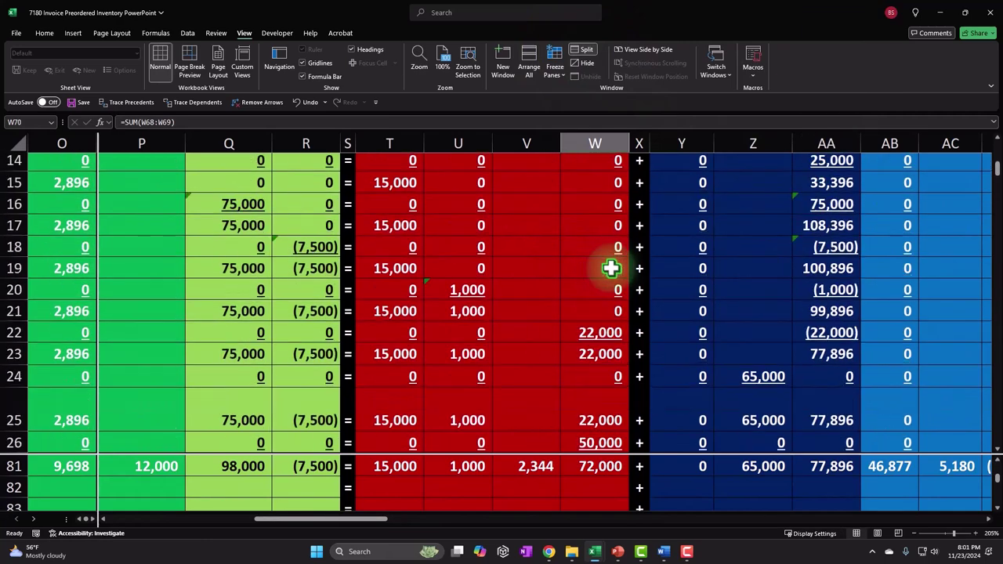
click(710, 205)
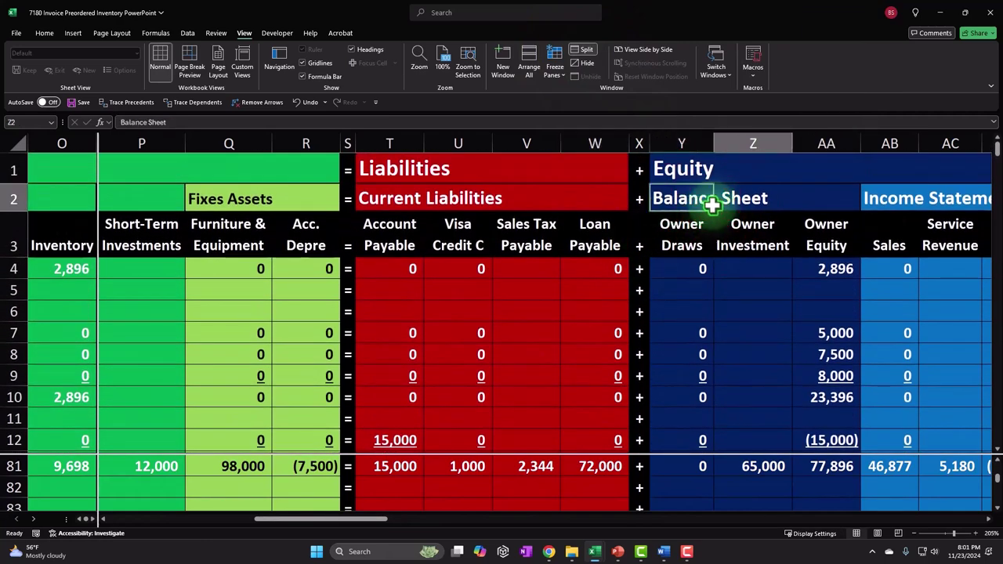
key(Right)
key(Right)
key(Right)
key(Right)
key(Right)
key(Right)
key(Right)
key(Right)
key(Right)
key(Right)
key(Right)
key(Right)
key(Right)
key(Right)
key(Right)
key(Right)
key(Right)
key(Right)
key(Right)
key(Right)
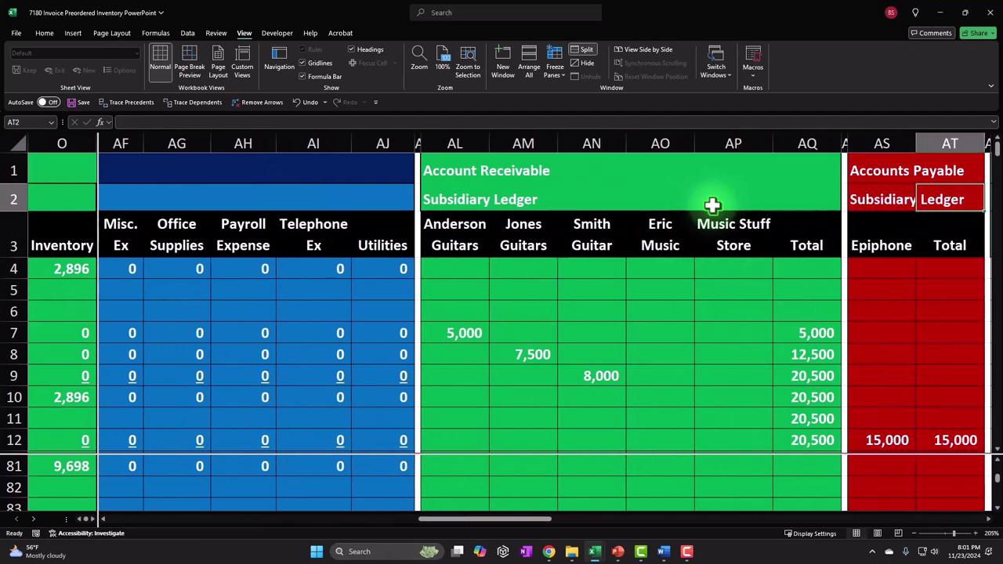
key(Right)
key(Right)
key(Right)
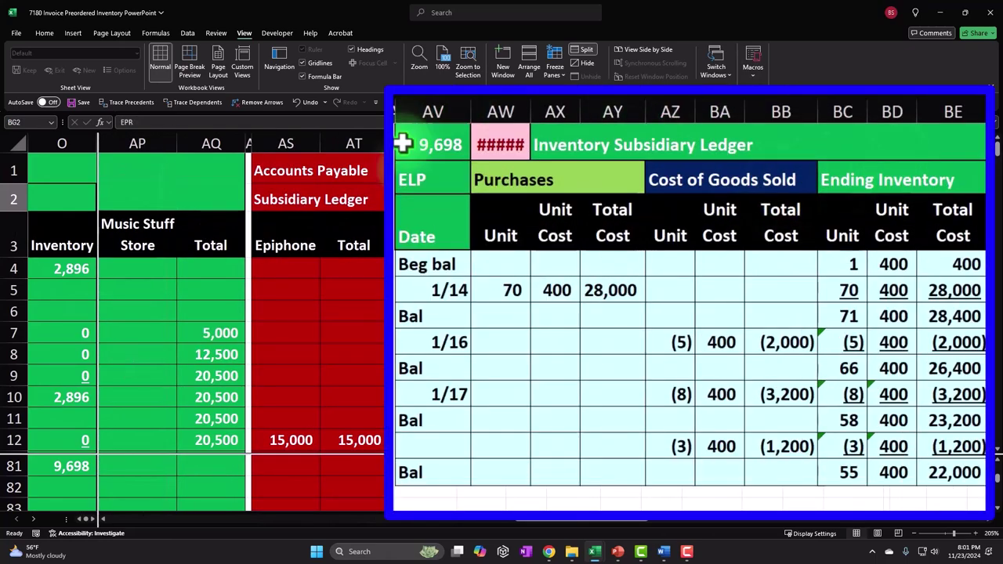
scroll(831, 384, down, 3)
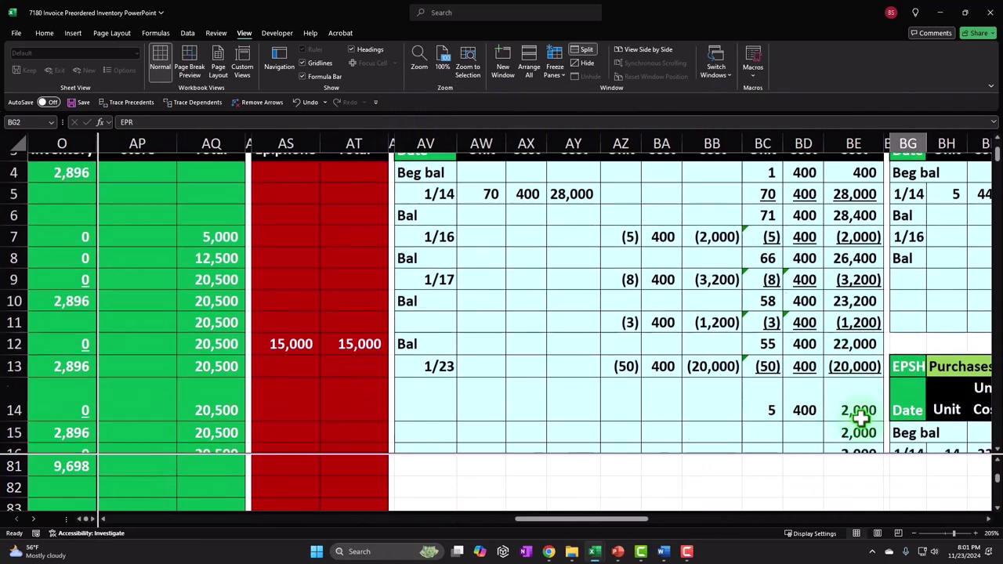
scroll(862, 424, down, 1)
scroll(913, 408, up, 4)
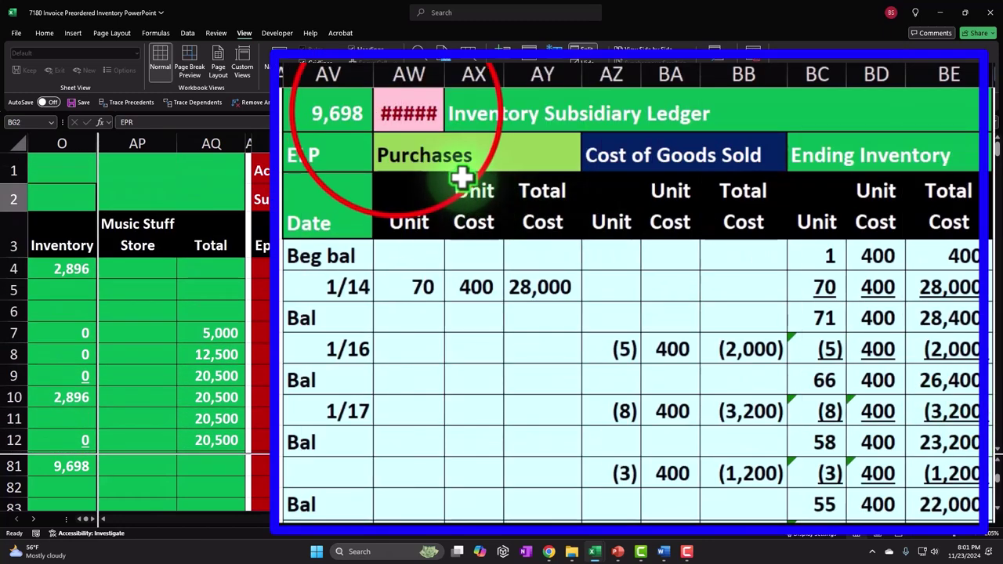
Change check cell AW1 to =AV1-O81 so it reads 0.
double_click(404, 112)
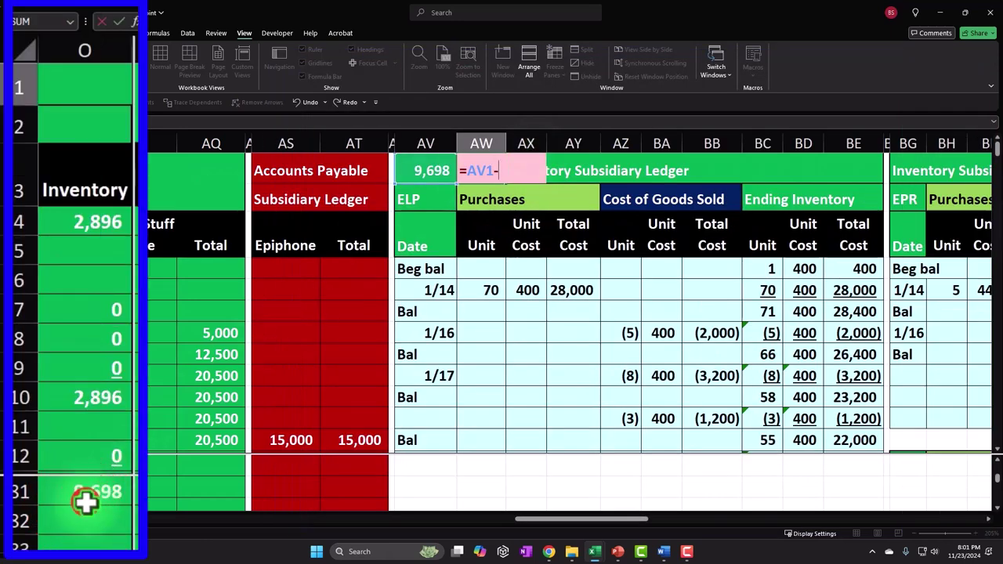
click(62, 468)
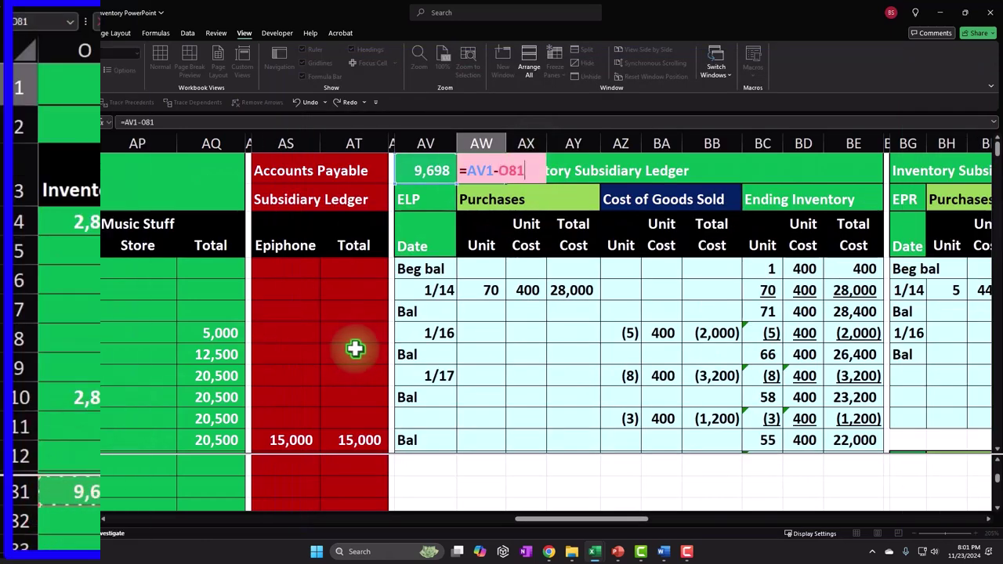
key(Return)
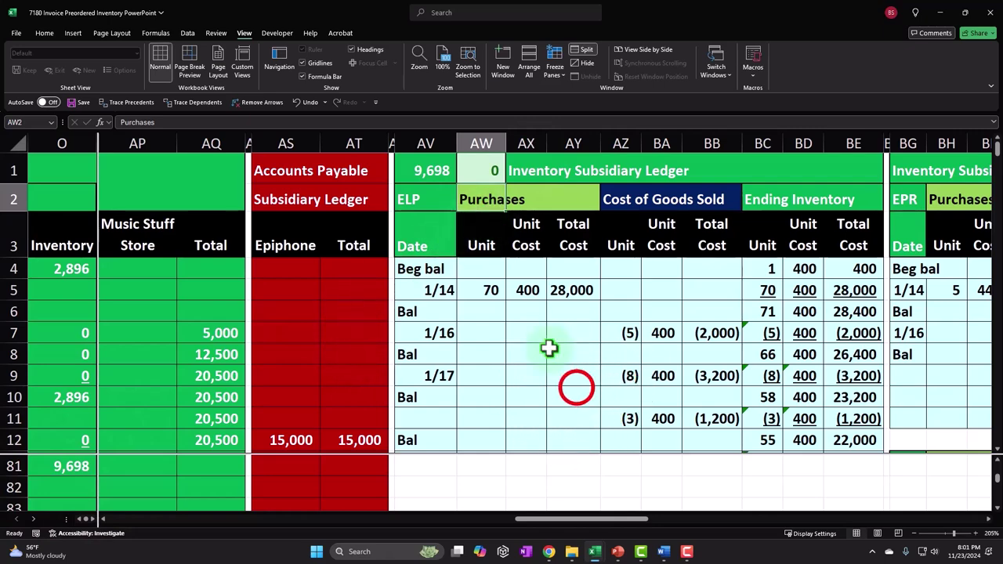
Replace the red fill on the GSB 1/24 entries CG7:CI7 with the light ledger fill colour.
click(577, 387)
key(Right)
key(Right)
key(Right)
key(Right)
key(Right)
key(Right)
key(Right)
key(Right)
key(Right)
key(Right)
key(Right)
key(Right)
key(Right)
key(Right)
key(Right)
key(Right)
key(Right)
key(Right)
key(Right)
key(Right)
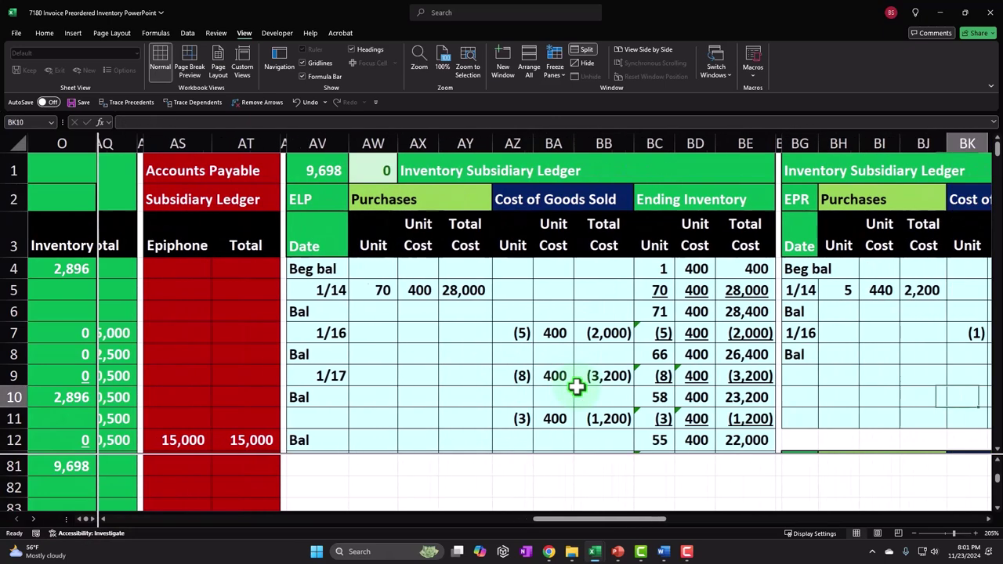
key(Right)
key(Right)
key(Right)
key(Right)
key(Right)
key(Right)
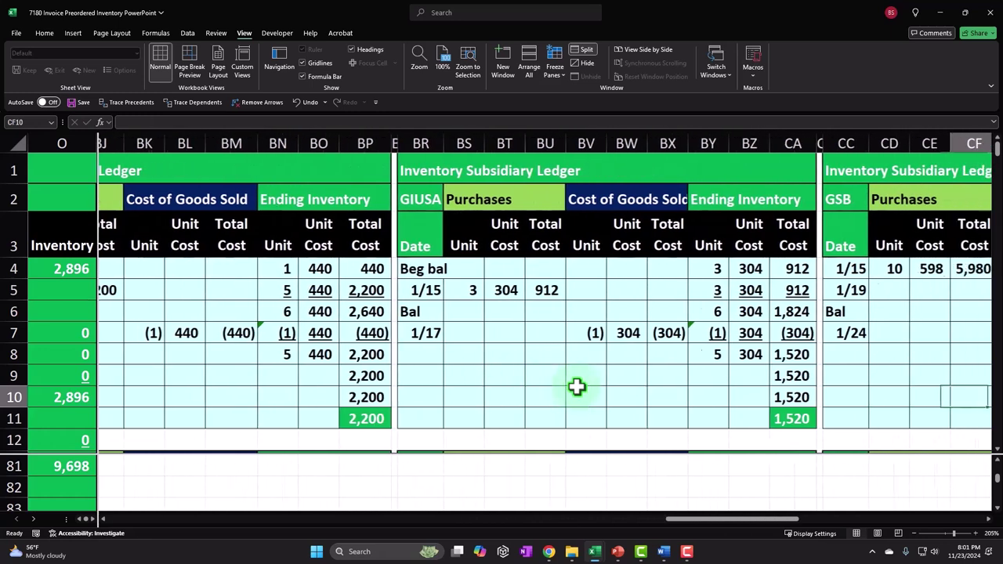
drag(862, 333, 933, 330)
right_click(932, 330)
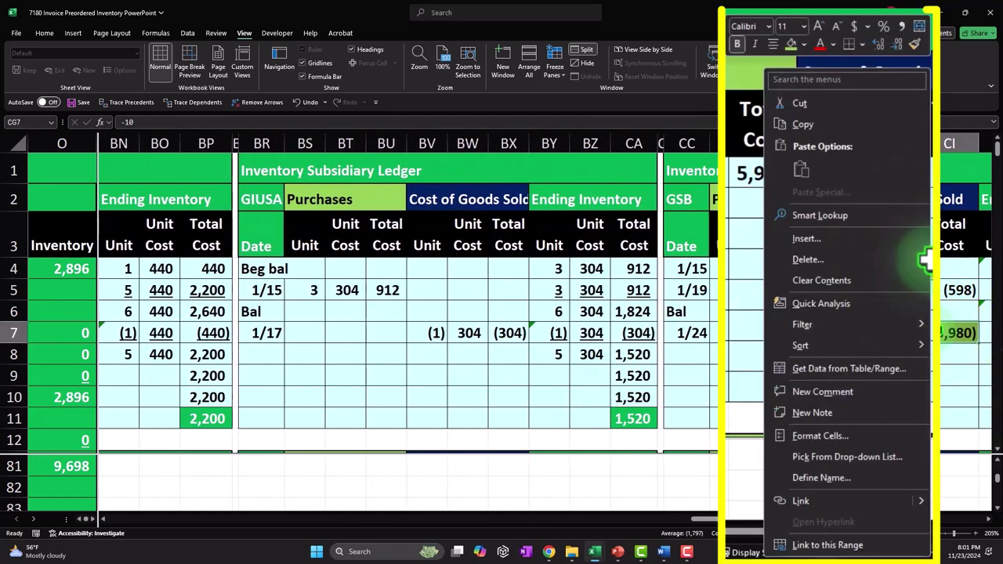
click(805, 45)
click(725, 429)
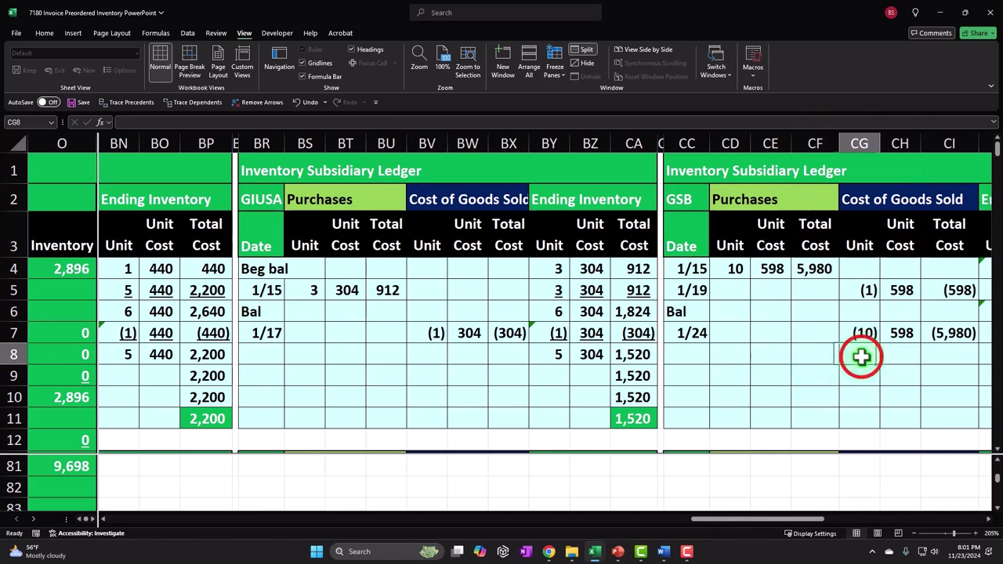
Enter =CC6 in CC8 to add the Bal row beneath the GSB 1/24 line.
key(Right)
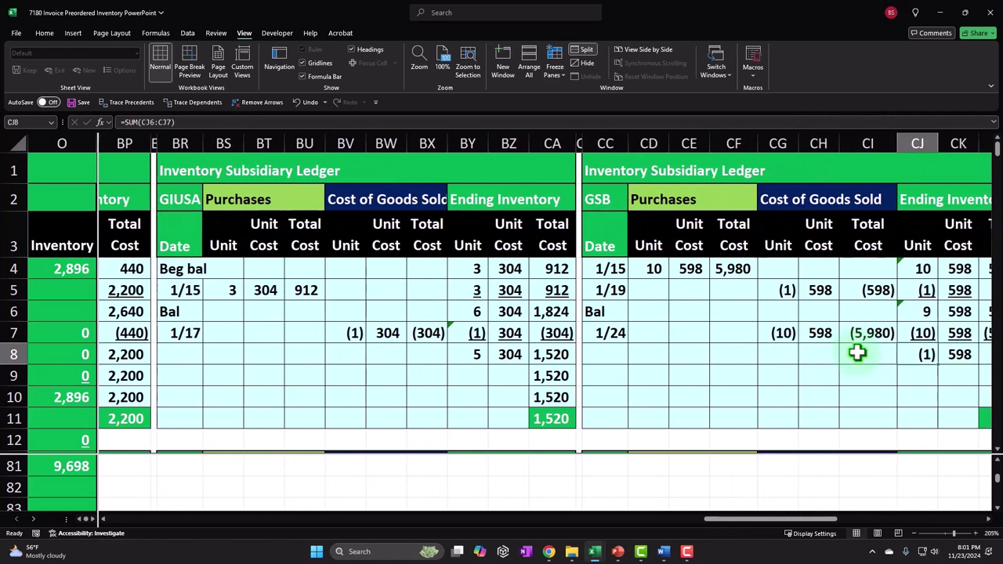
key(Left)
key(Left)
text(=)
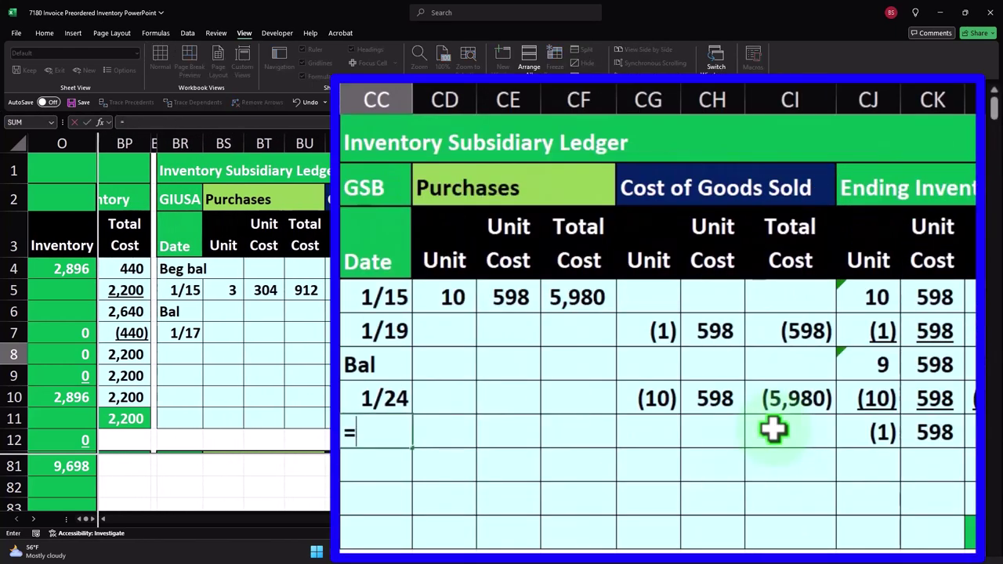
key(Return)
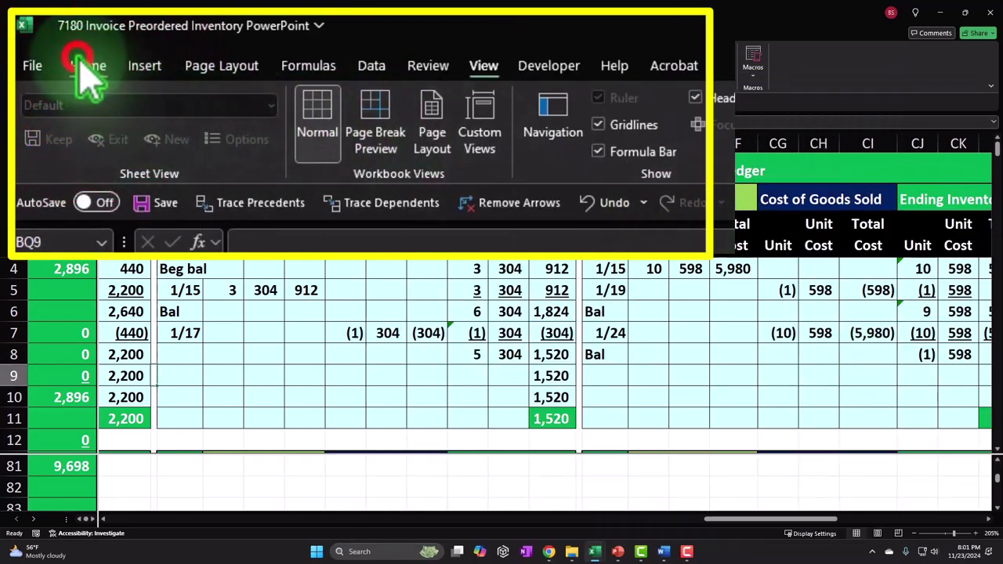
Turn off the split view and scroll back to the left edge of the sheet.
click(79, 61)
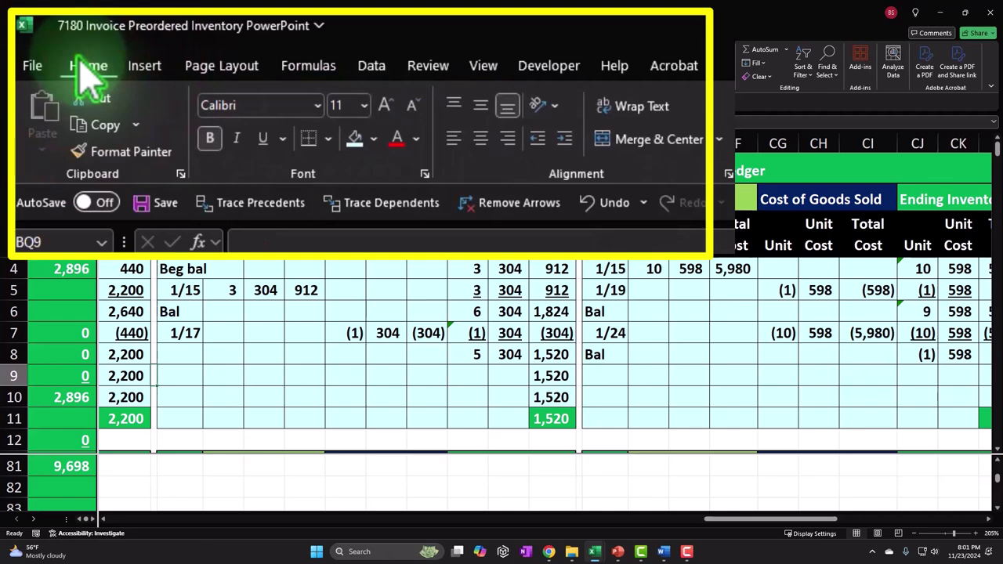
click(483, 66)
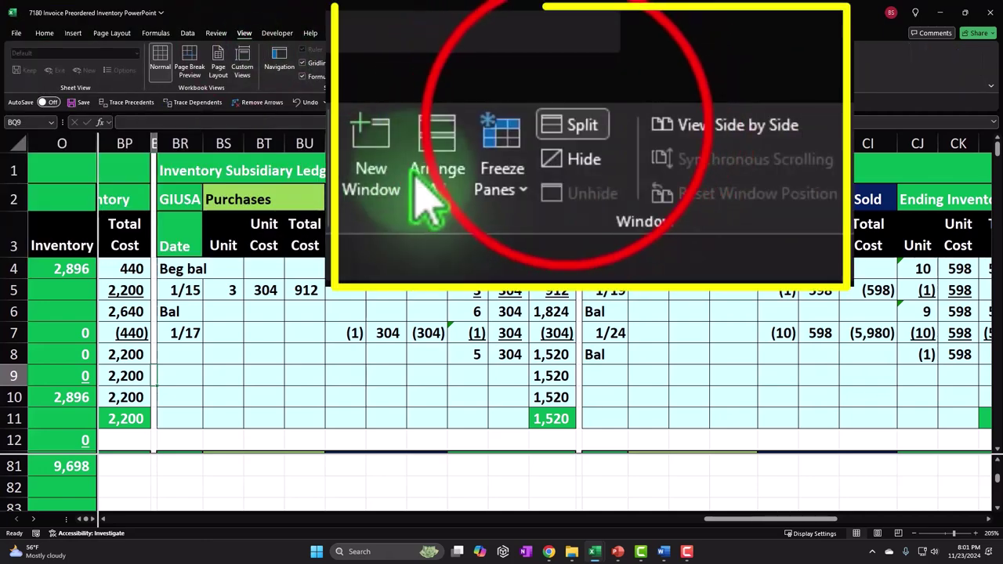
click(583, 50)
click(717, 523)
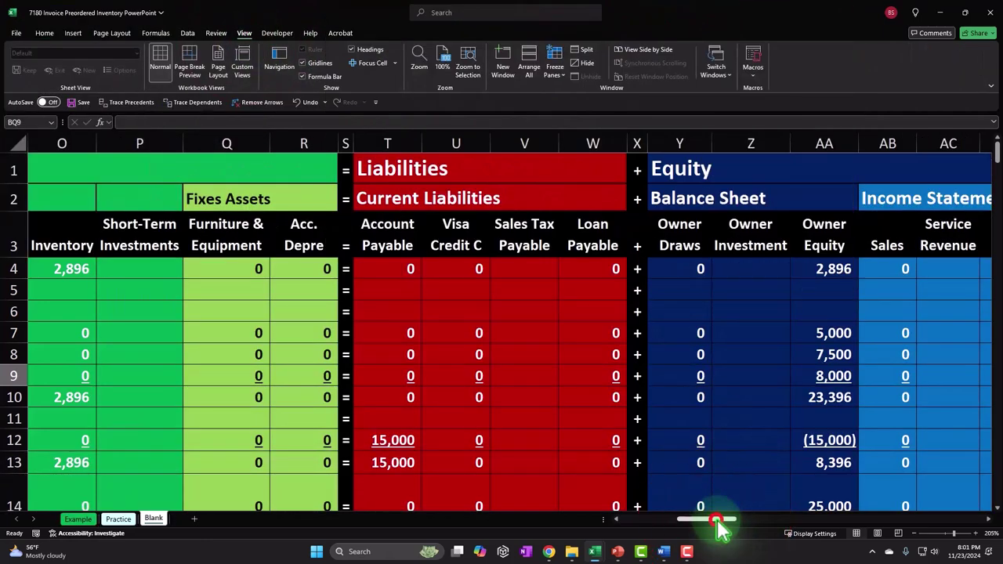
drag(718, 522, 563, 532)
Freeze the header rows above cell A4, then scroll down to row 81.
click(63, 269)
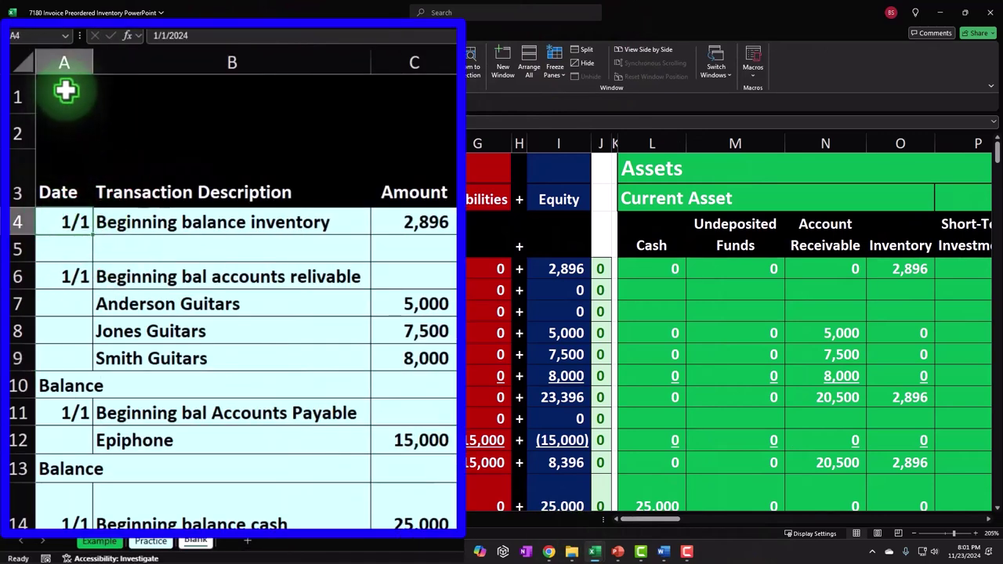
click(554, 62)
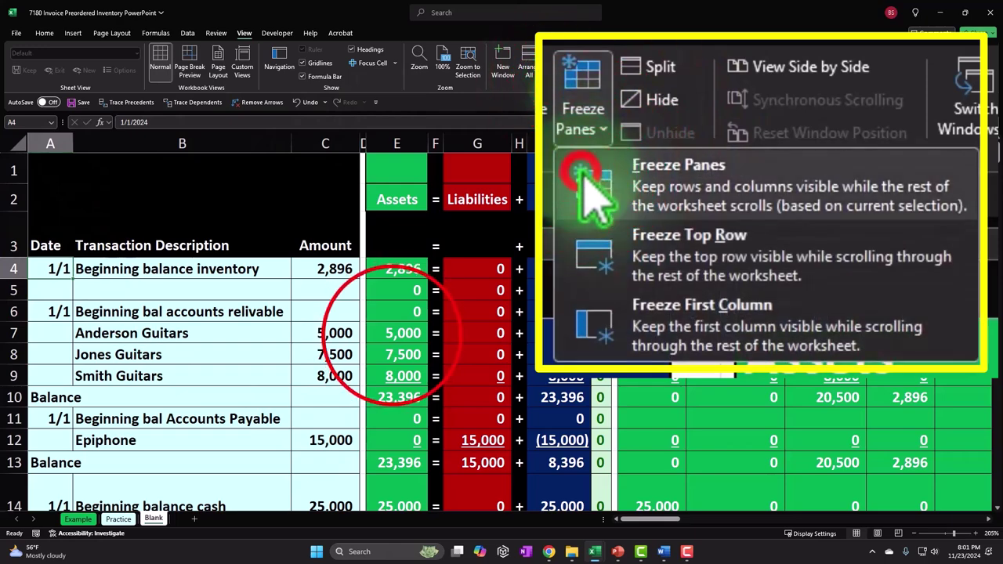
click(556, 101)
click(388, 337)
scroll(384, 345, down, 15)
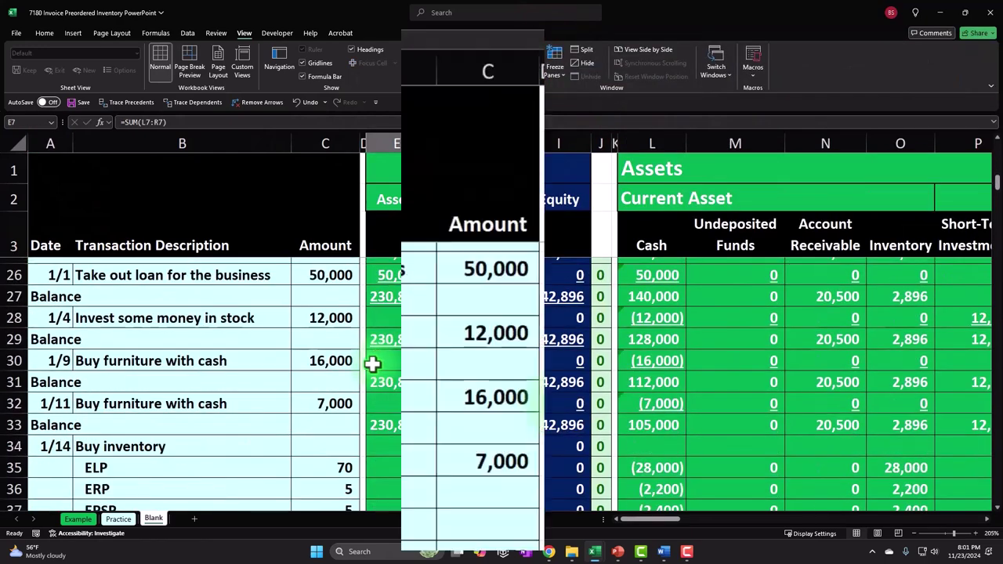
scroll(514, 464, down, 9)
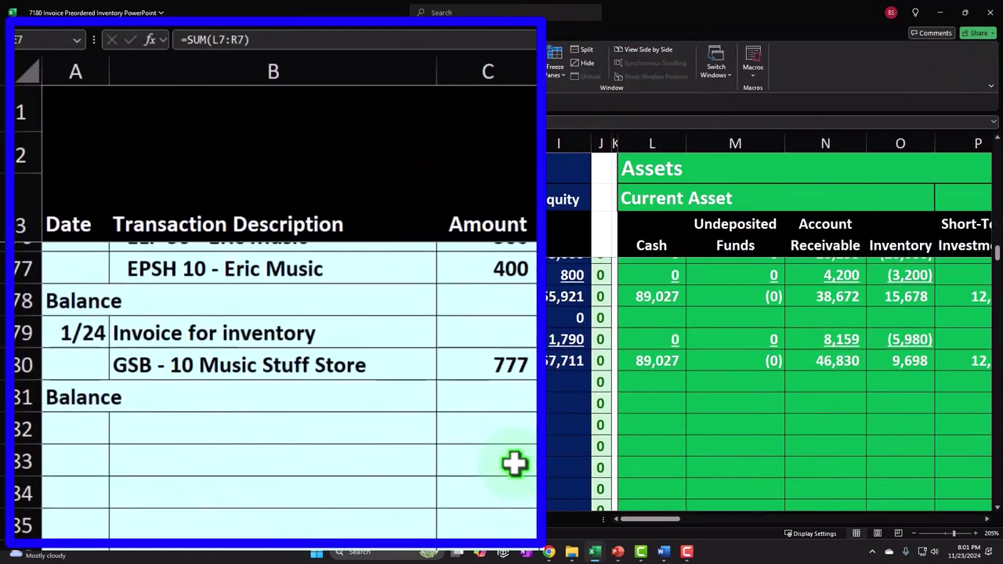
scroll(514, 464, up, 1)
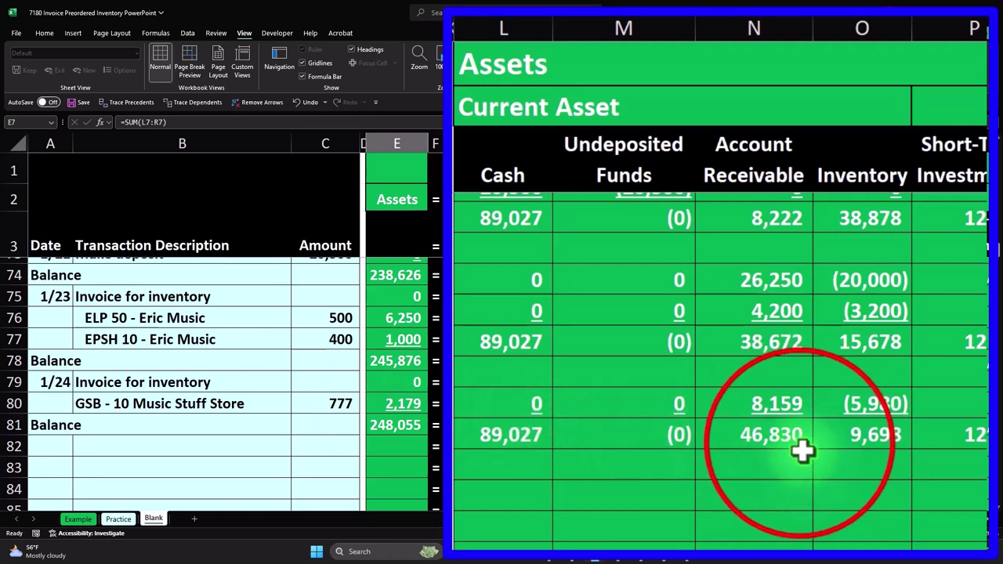
click(800, 444)
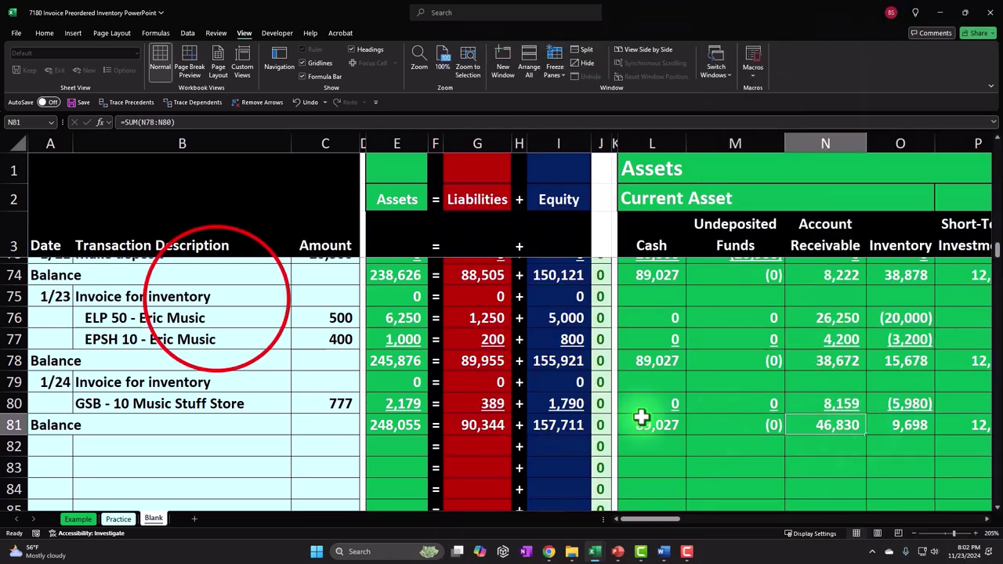
click(216, 298)
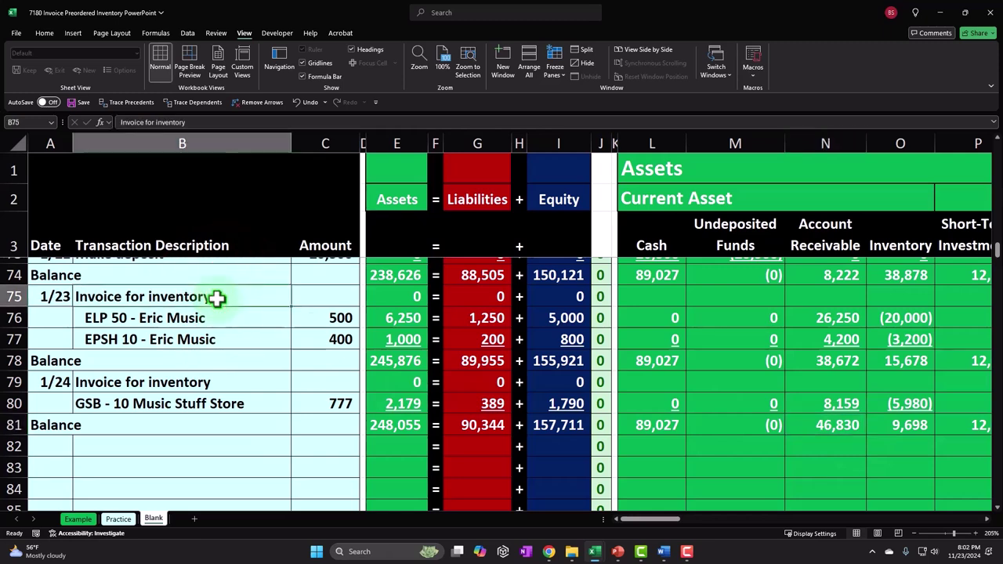
click(216, 312)
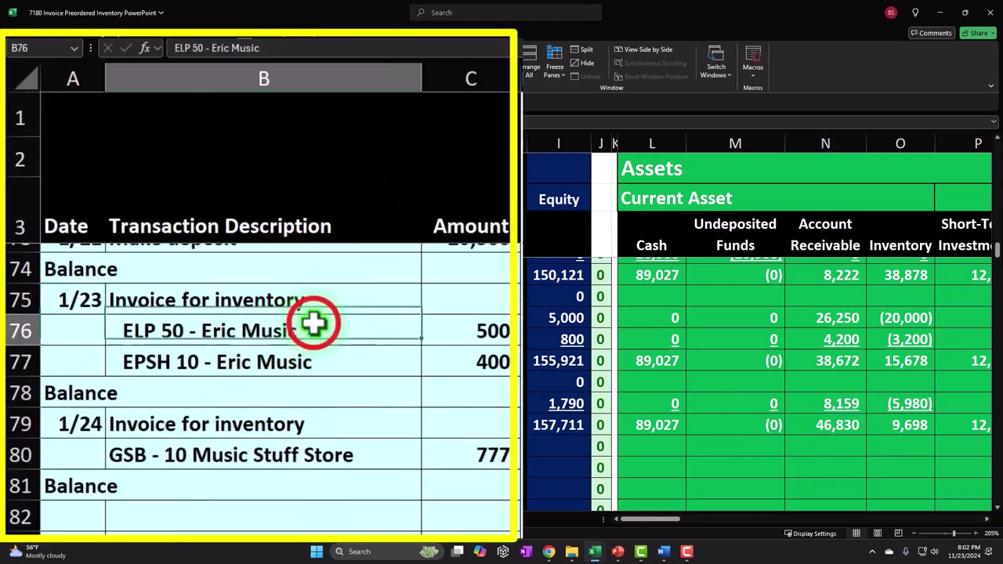
click(329, 452)
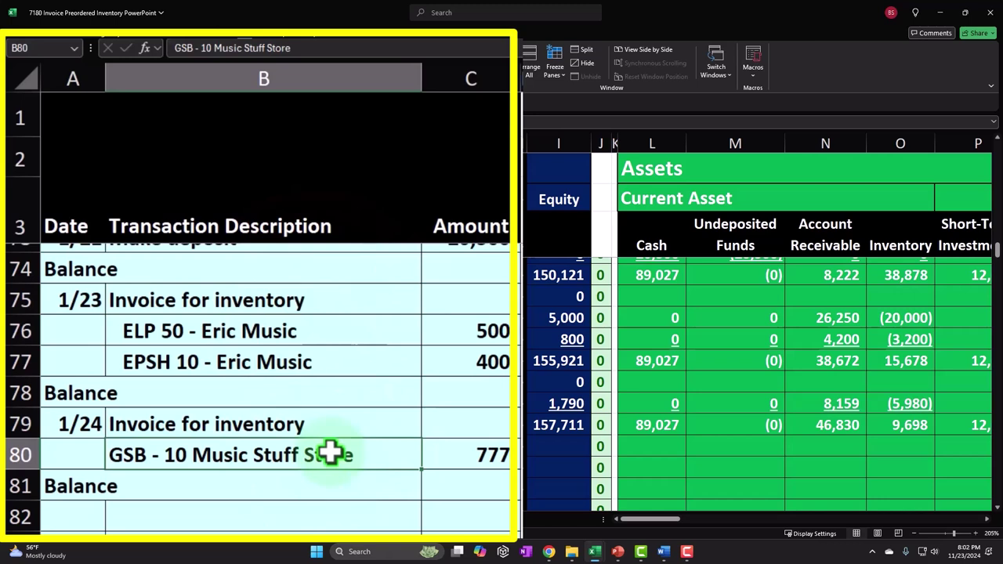